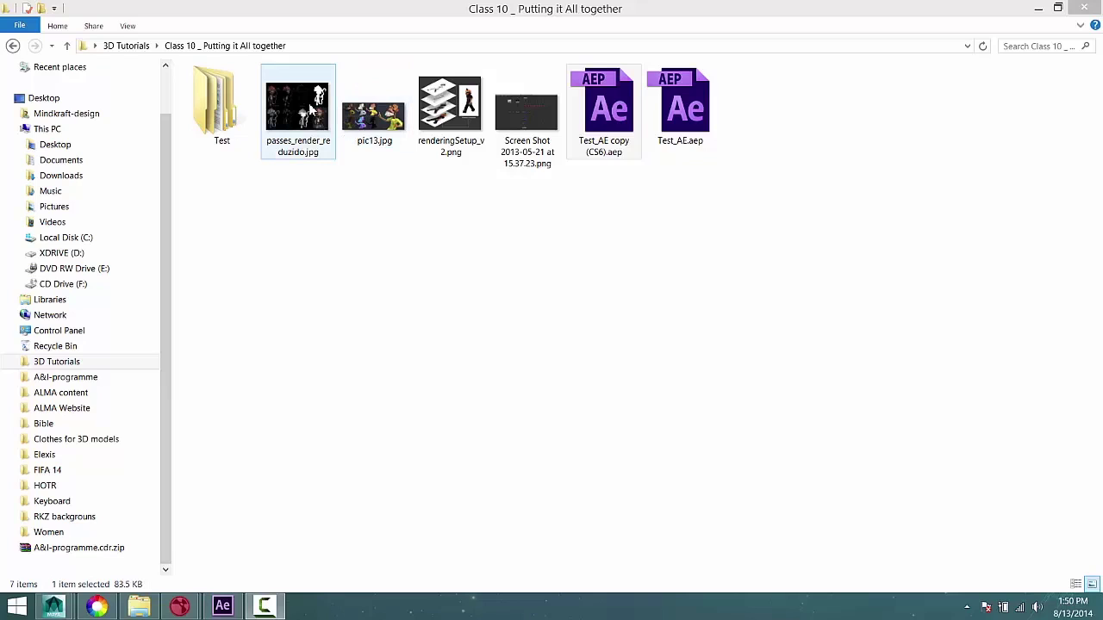
View the render pass breakdowns in pic13.jpg and passes_render_reduzido.jpg, fitting the second image to the window
double_click(373, 110)
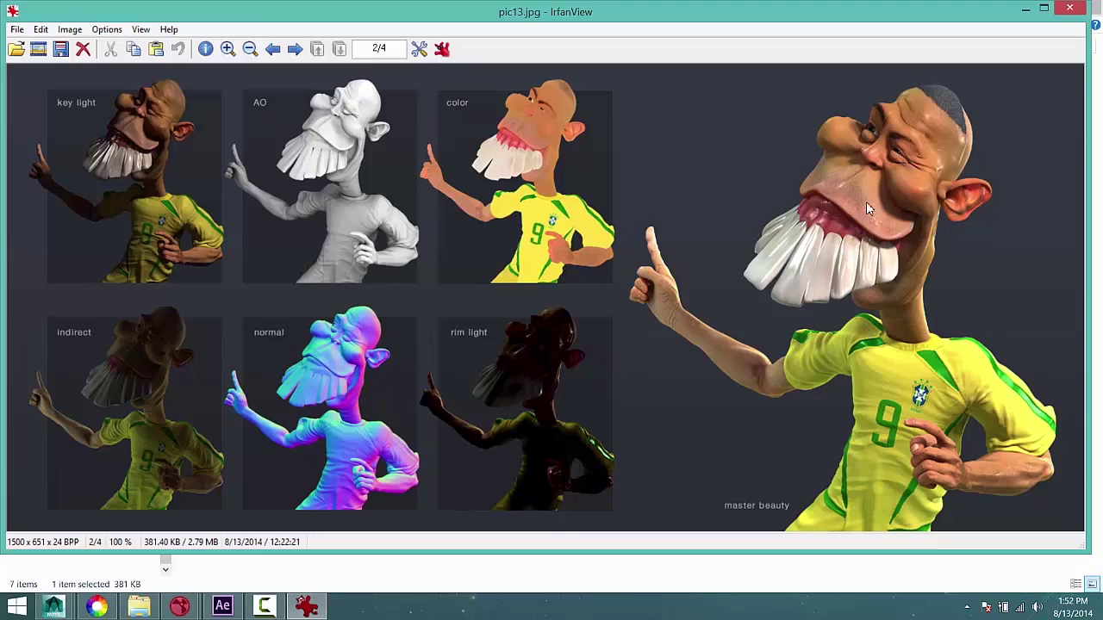
click(1073, 13)
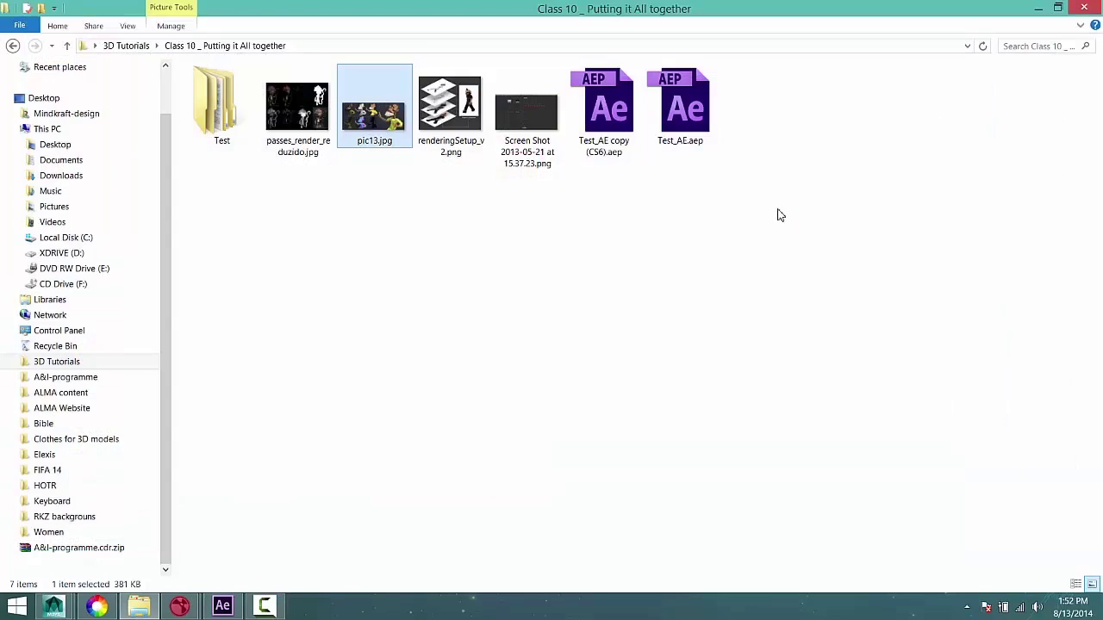
double_click(293, 104)
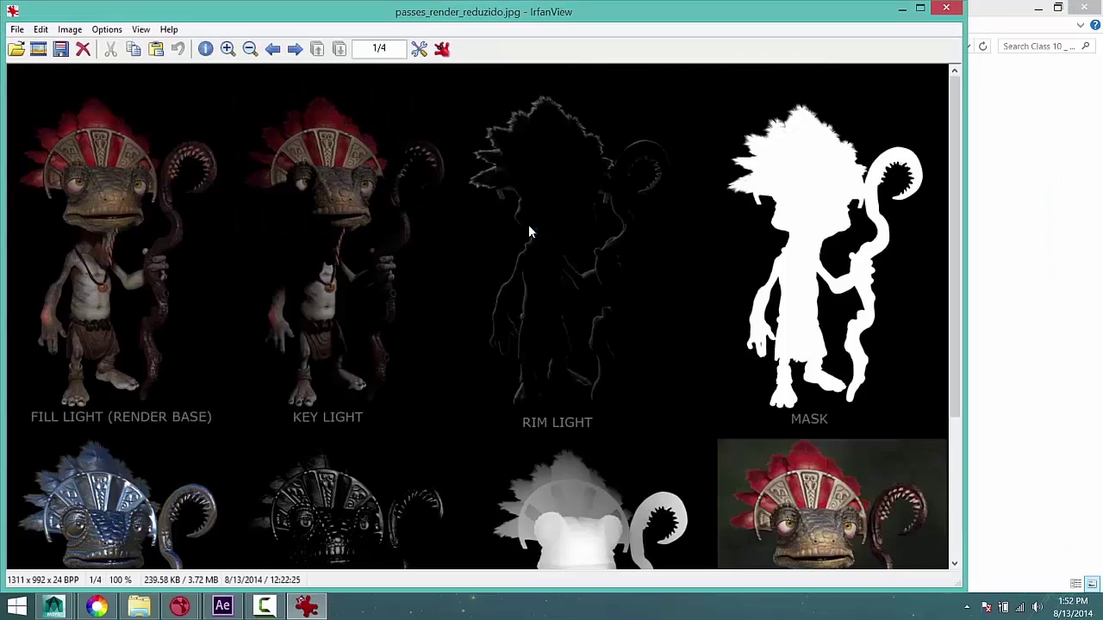
key(f)
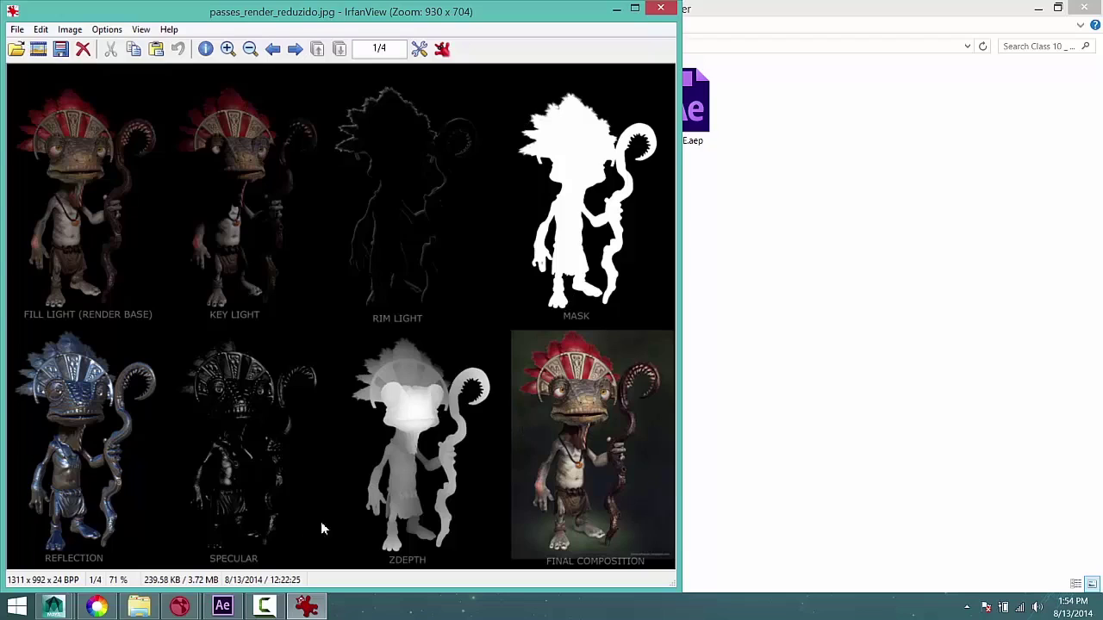
Switch to After Effects and delete all the layers from the masterLayer composition
click(222, 606)
scroll(522, 320, down, 2)
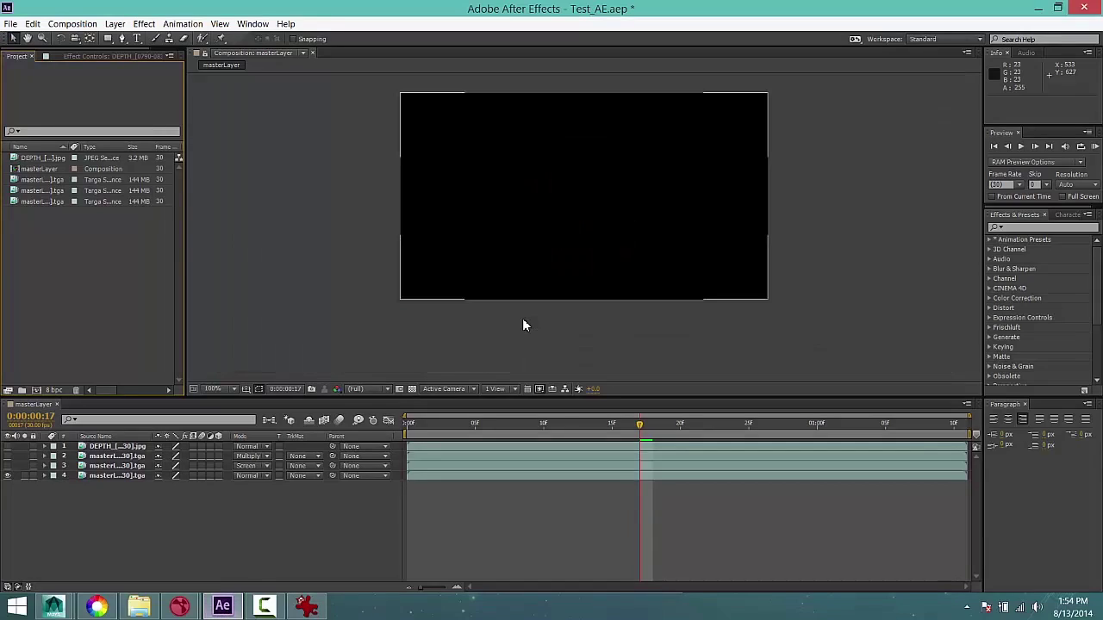
scroll(522, 327, up, 2)
right_click(614, 275)
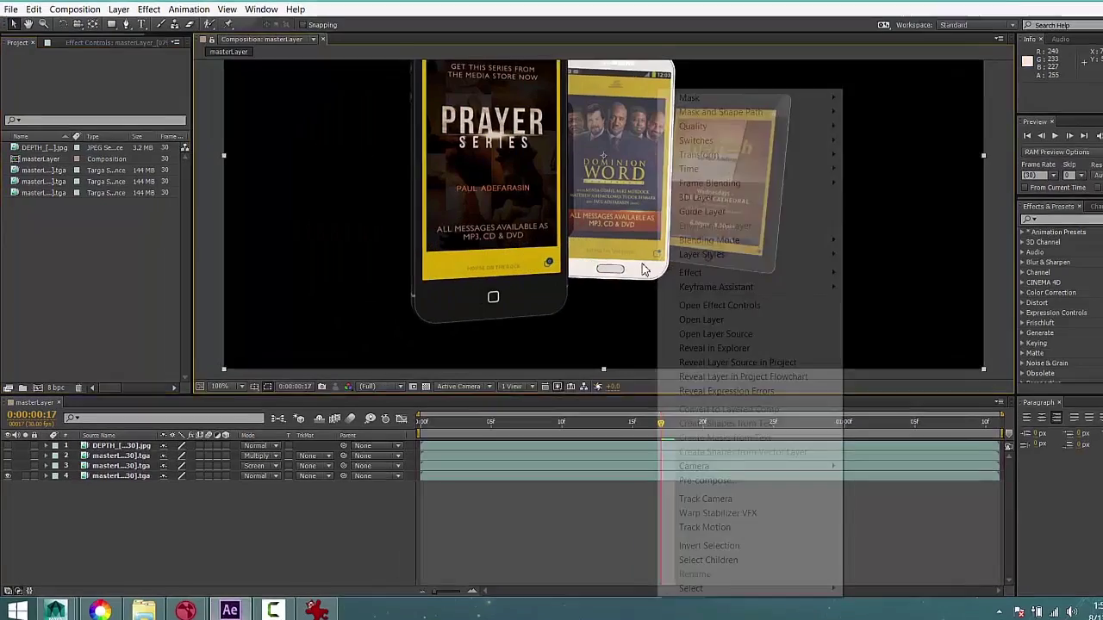
click(773, 219)
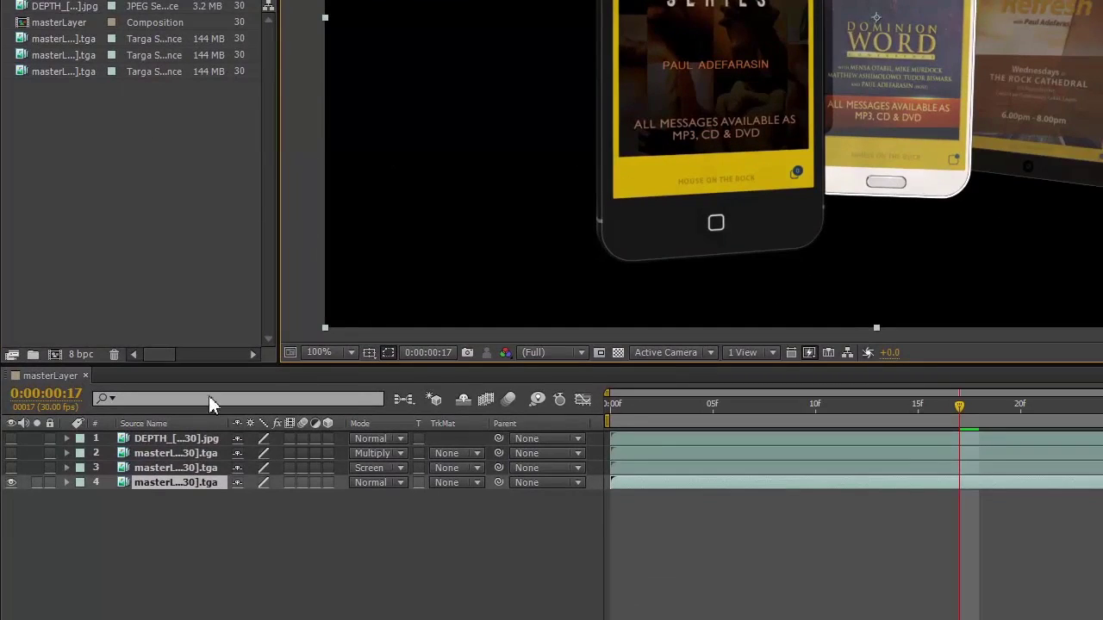
shift+click(190, 438)
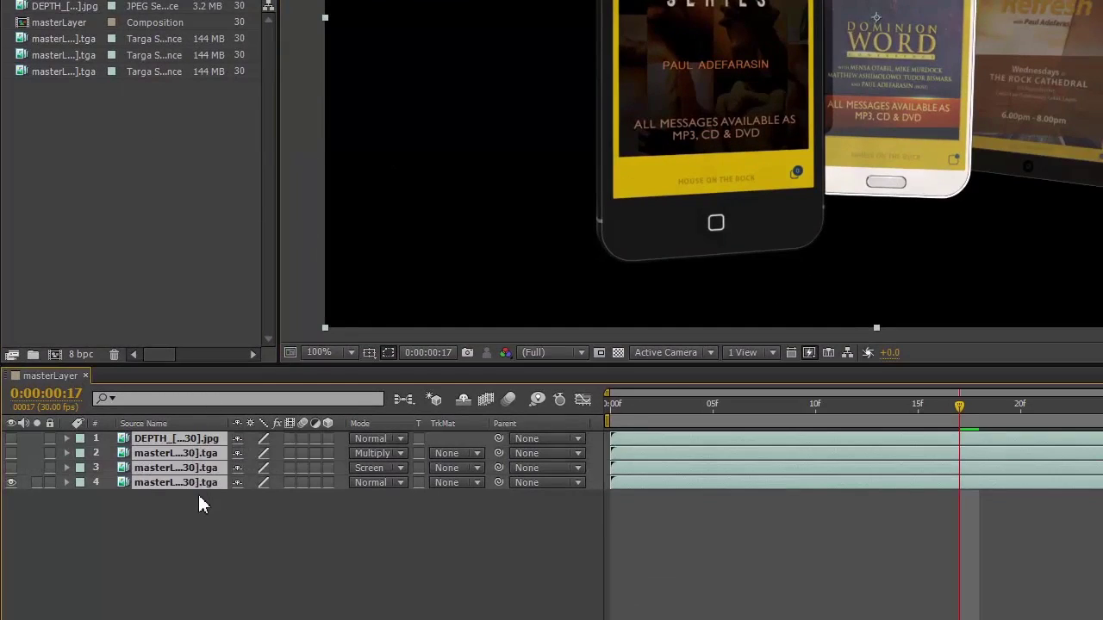
key(Delete)
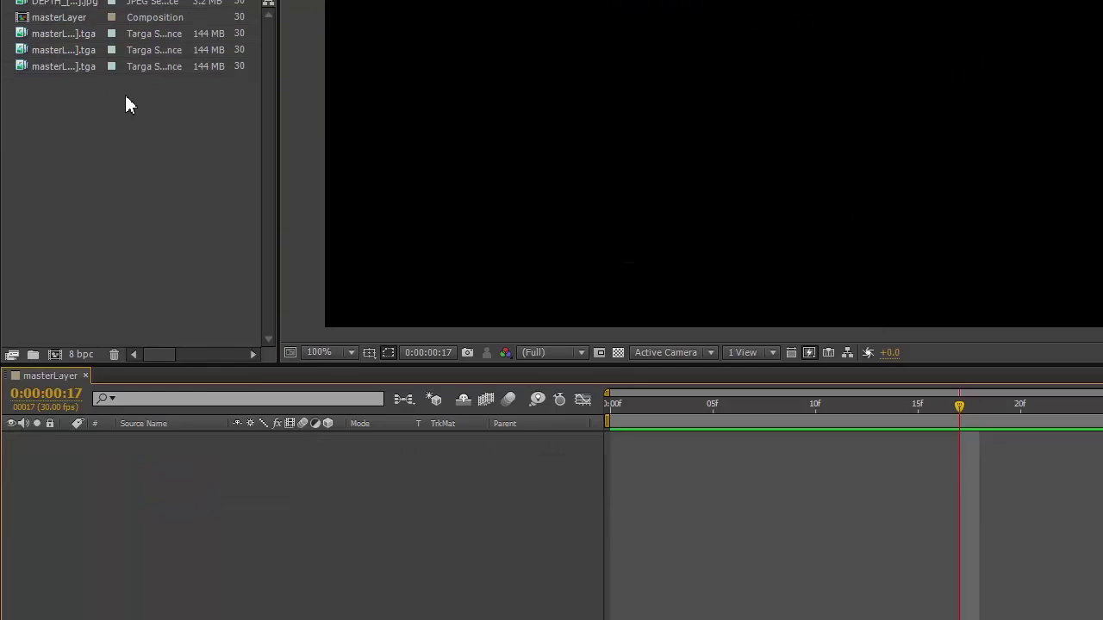
Delete every item from the project, including the depth sequence, the masterLayer composition and the Targa sequences
click(72, 66)
shift+click(71, 4)
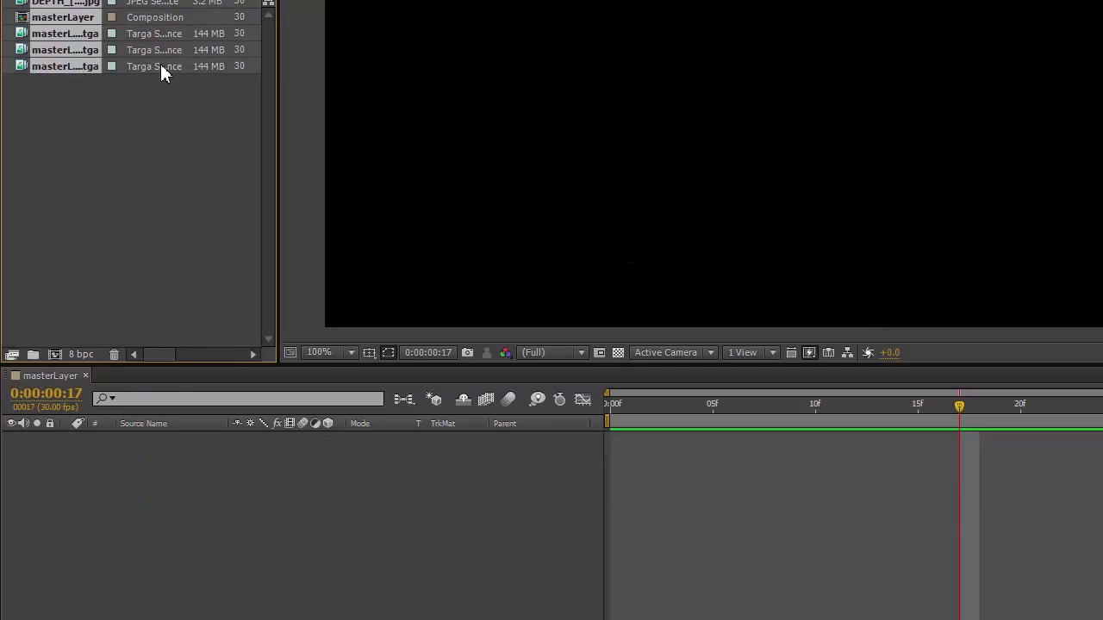
key(Delete)
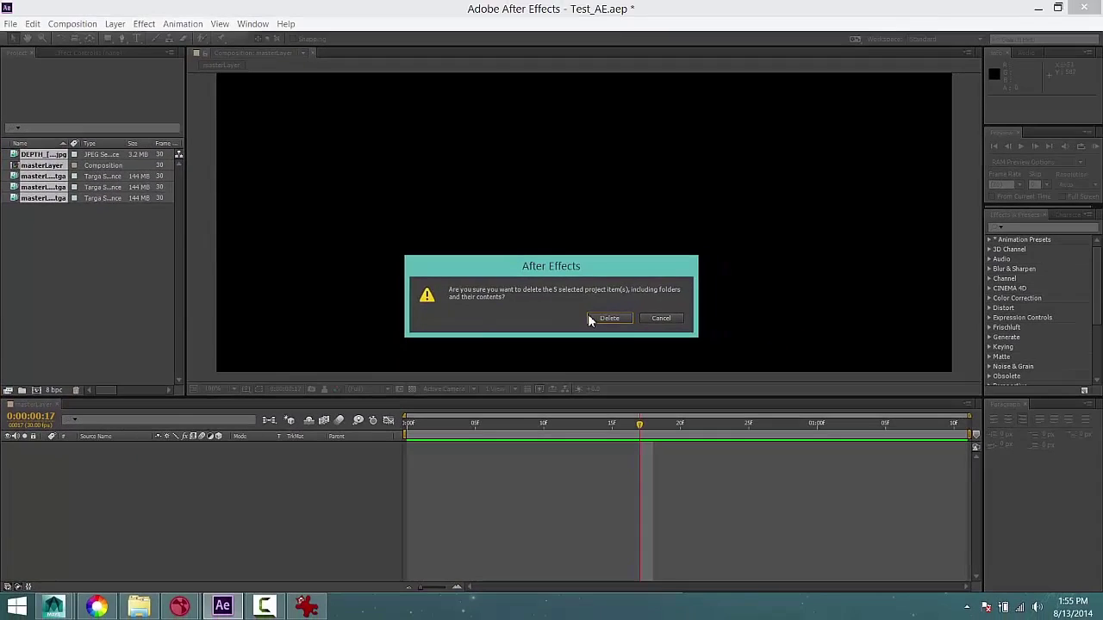
click(908, 247)
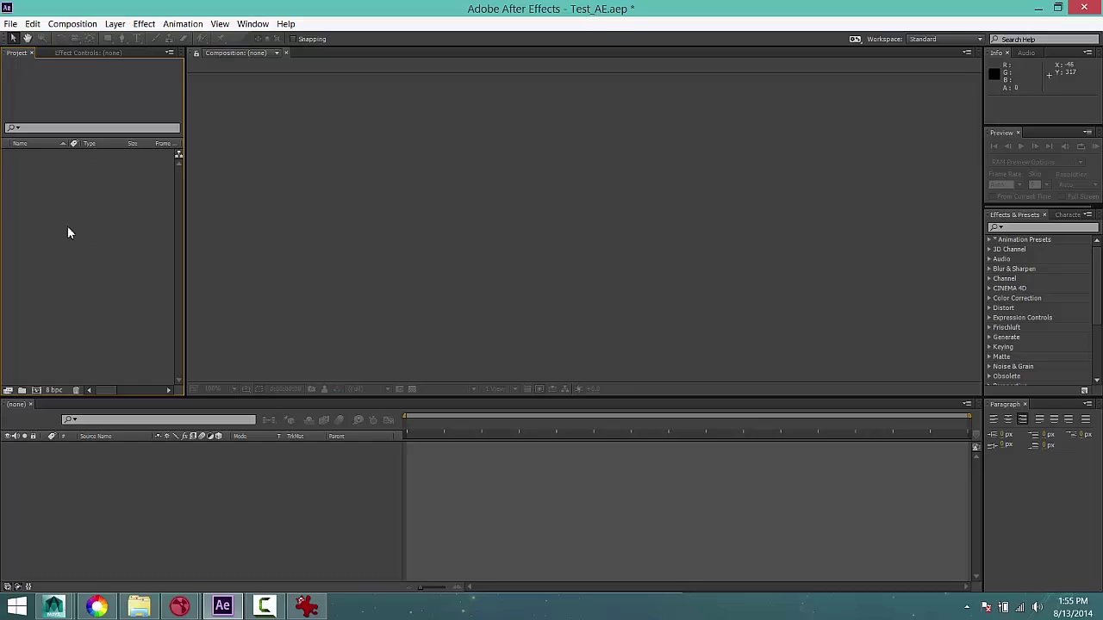
Import masterLayer_0790.tga from the MasterBeauty folder as footage with the Targa Sequence option enabled
click(12, 25)
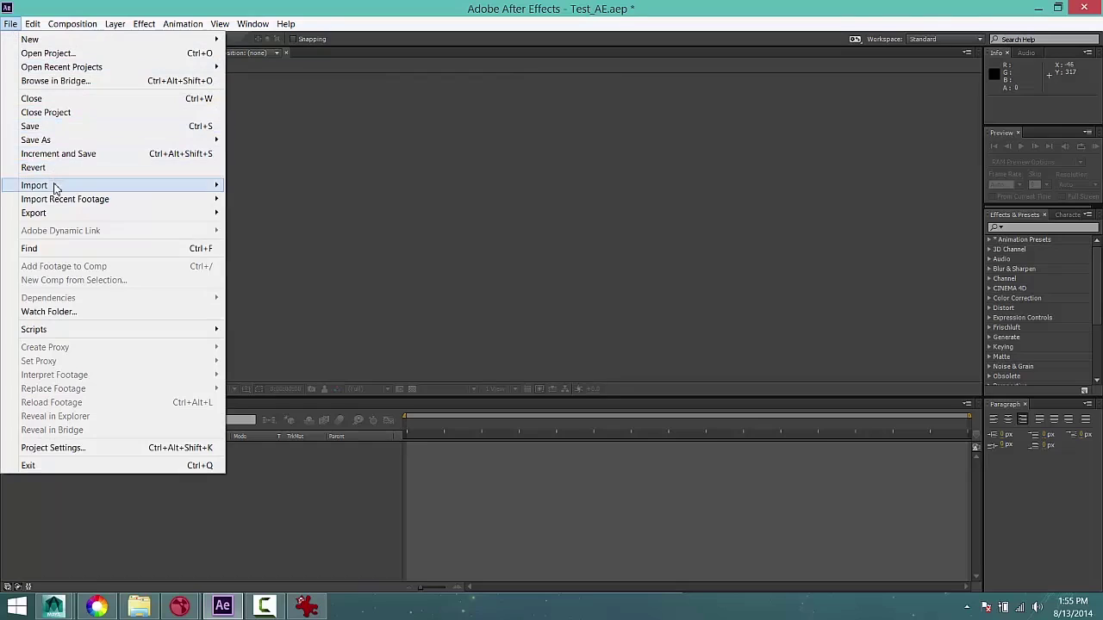
mouse_move(57, 186)
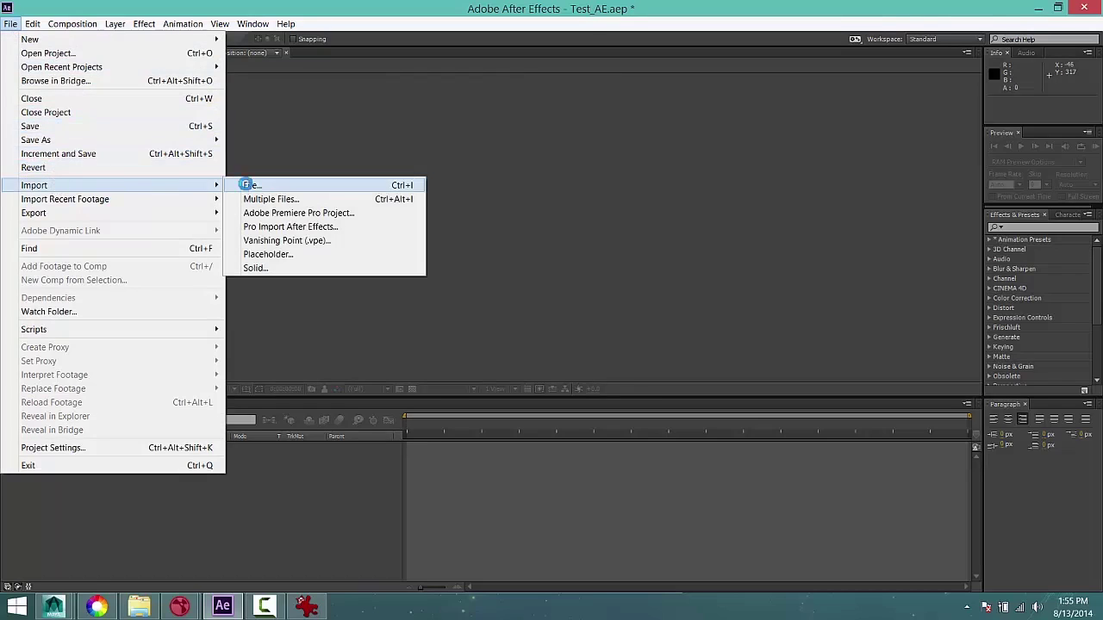
click(250, 185)
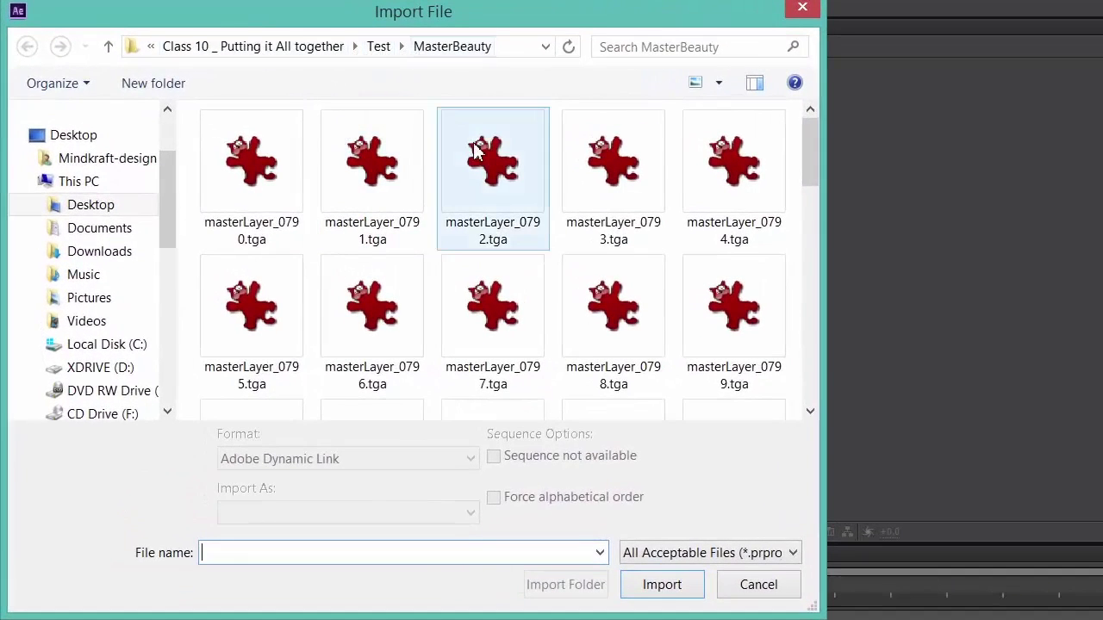
click(245, 157)
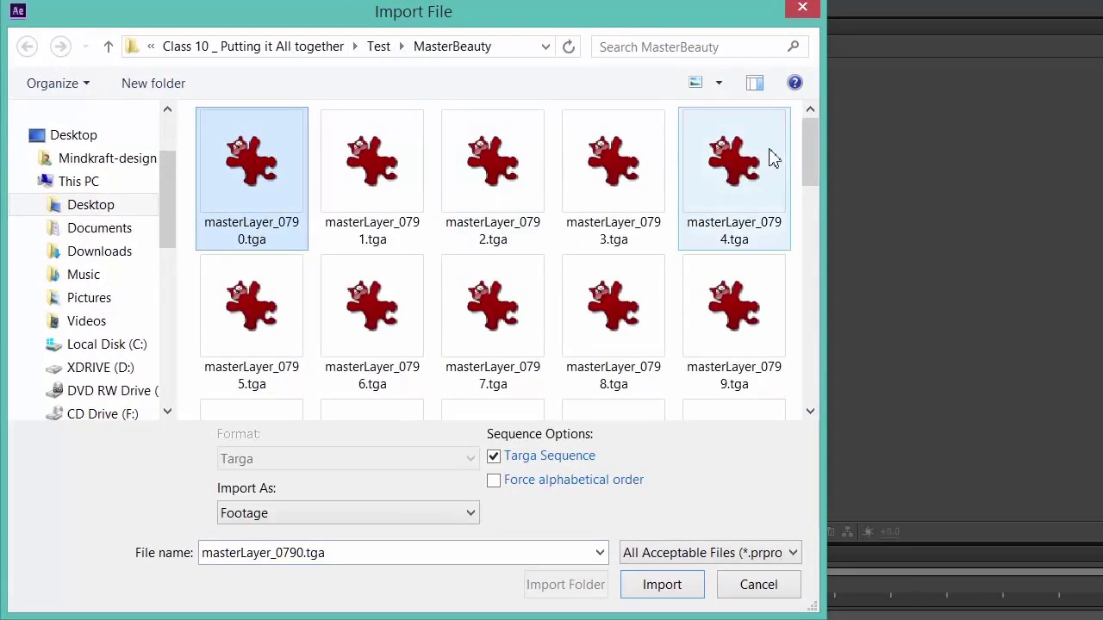
drag(809, 149, 808, 111)
mouse_move(810, 147)
mouse_down()
mouse_move(814, 331)
mouse_move(799, 120)
mouse_move(810, 163)
mouse_move(808, 370)
mouse_move(808, 131)
mouse_up()
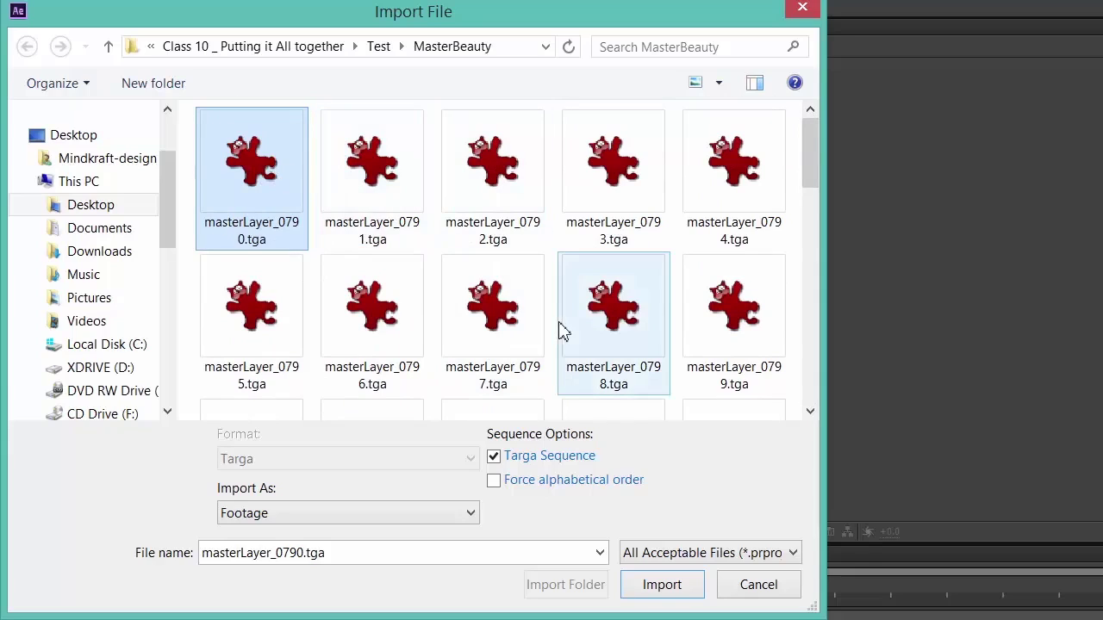
click(497, 457)
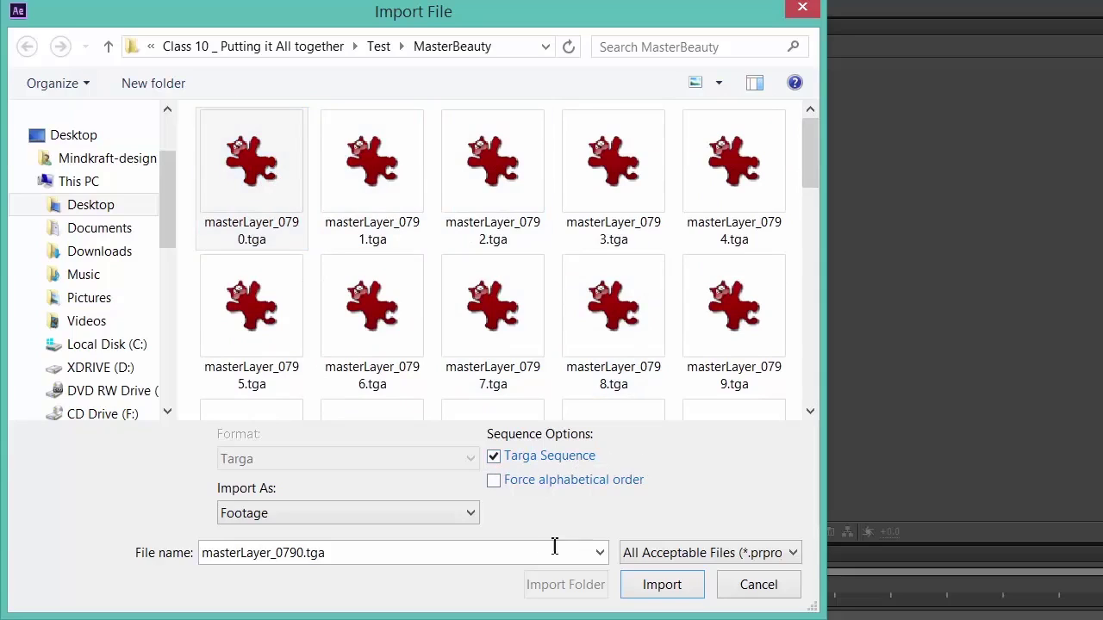
click(455, 517)
click(452, 523)
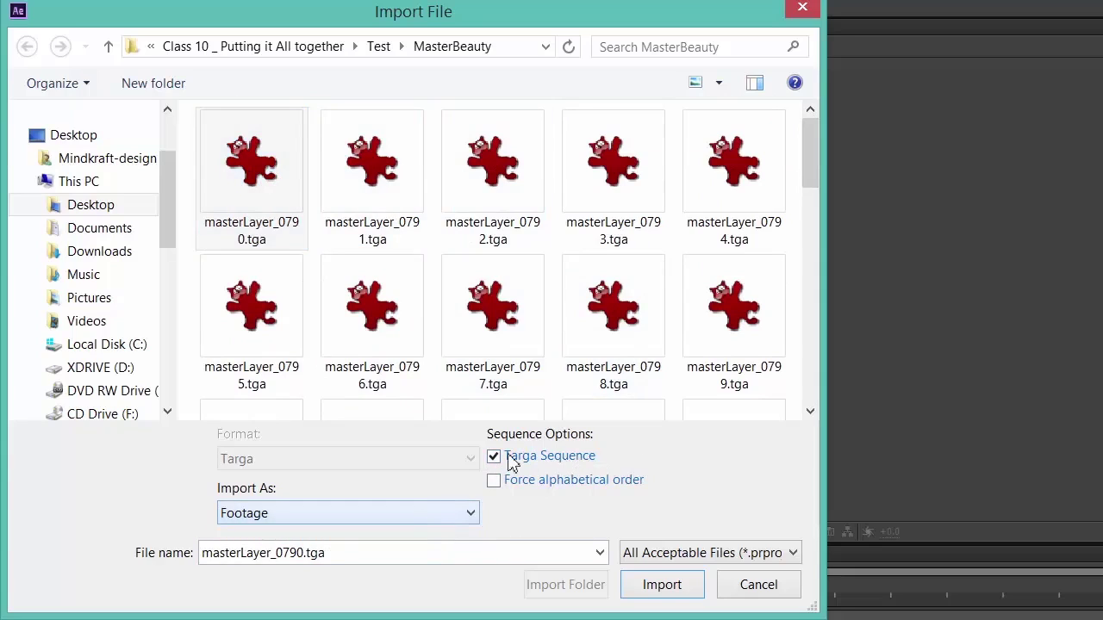
click(290, 197)
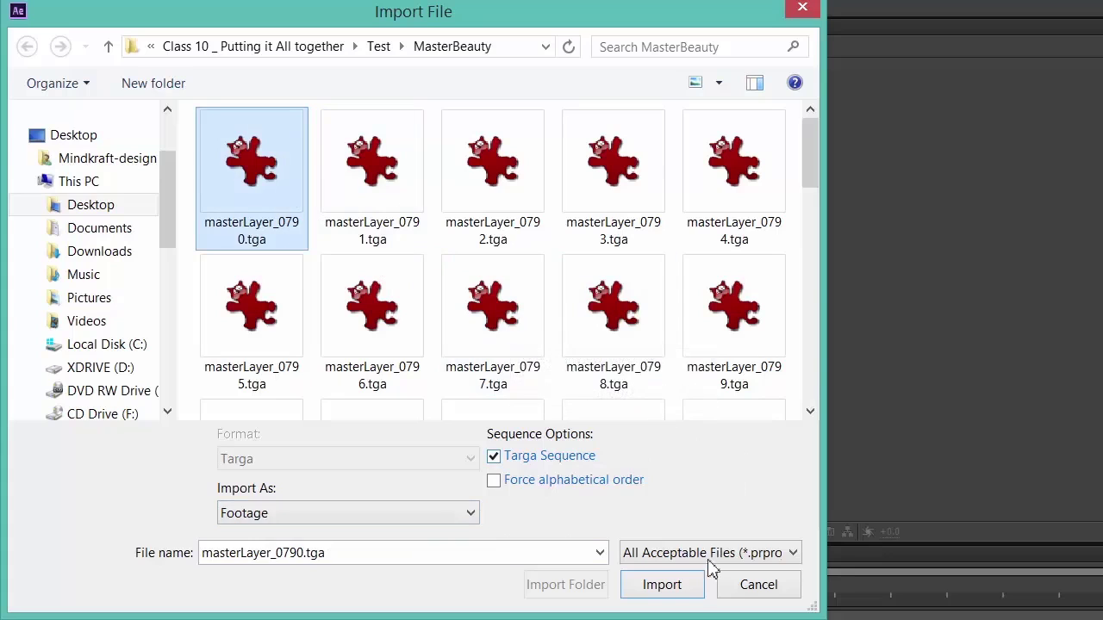
click(675, 586)
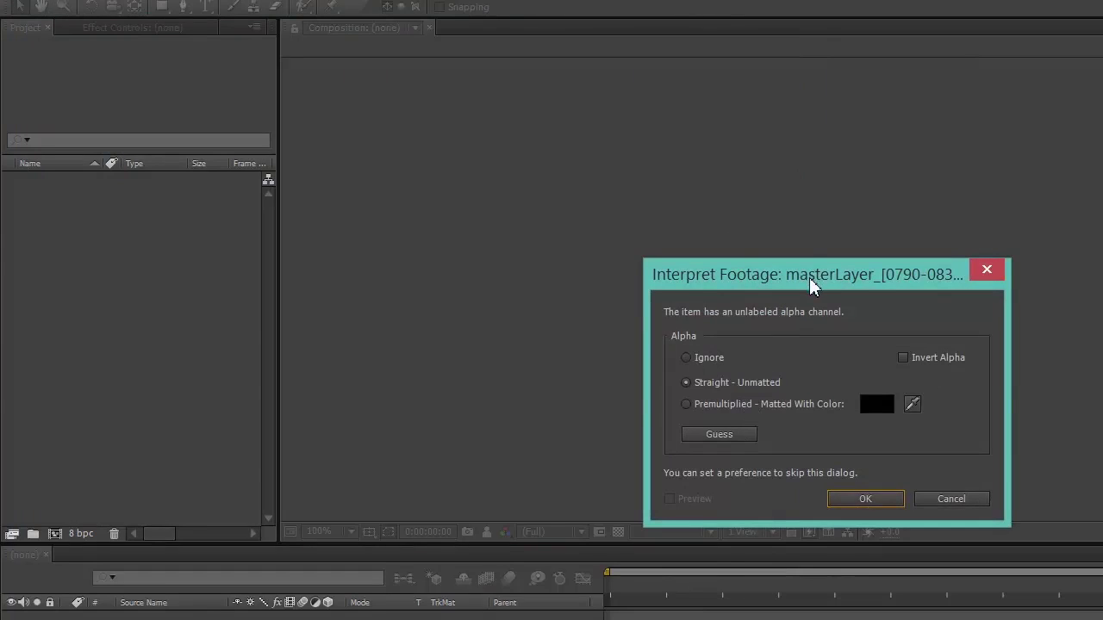
Interpret the master beauty footage's alpha channel as Straight - Unmatted
drag(809, 278, 809, 210)
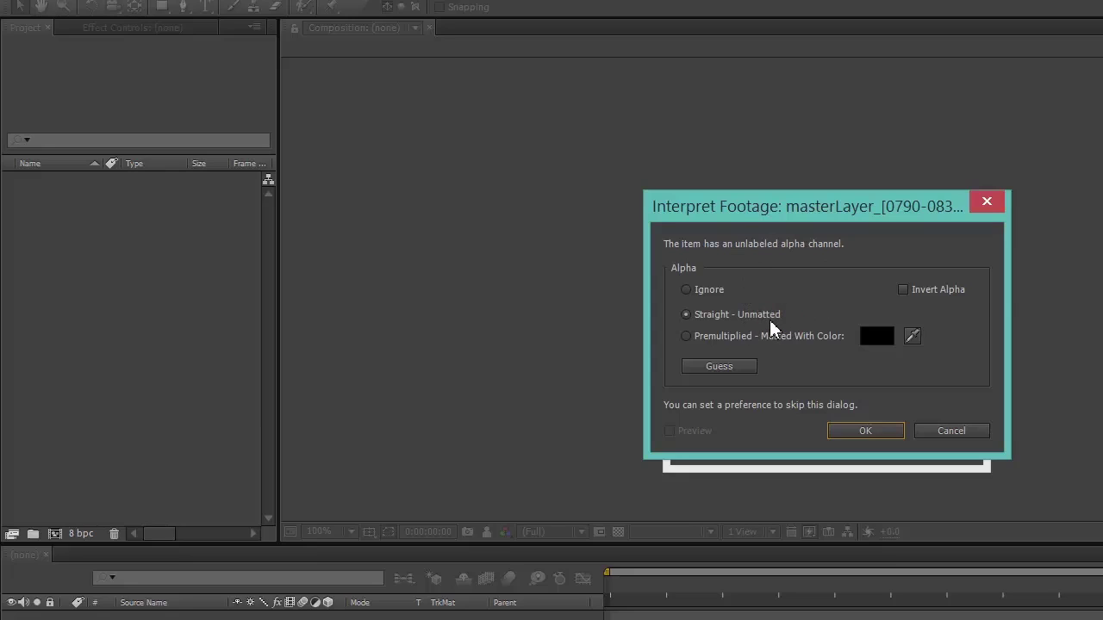
drag(785, 205, 704, 193)
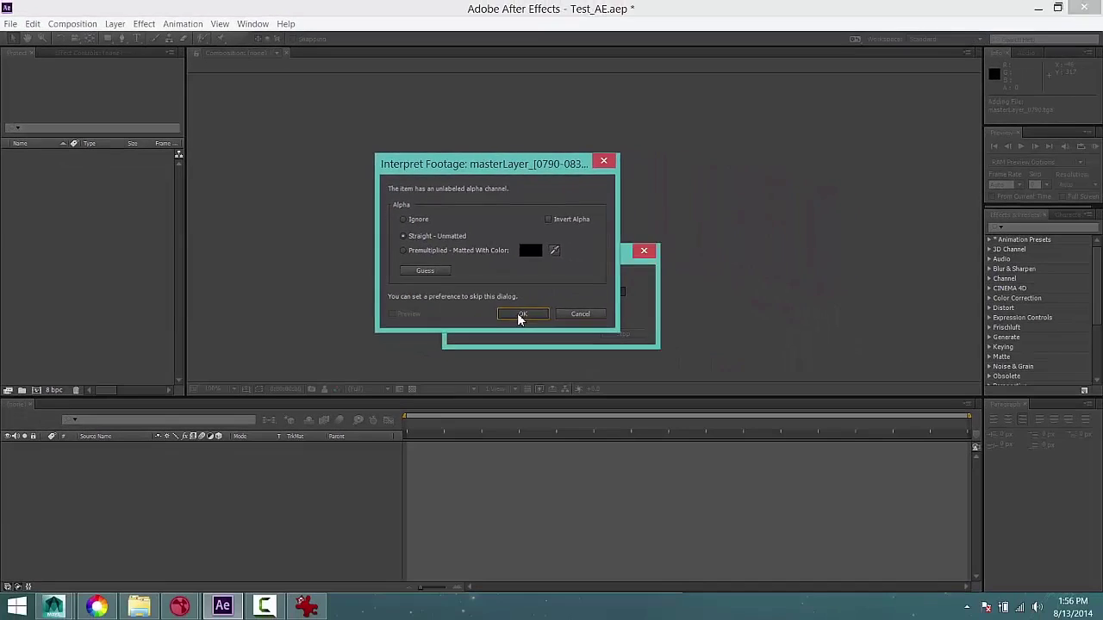
click(521, 314)
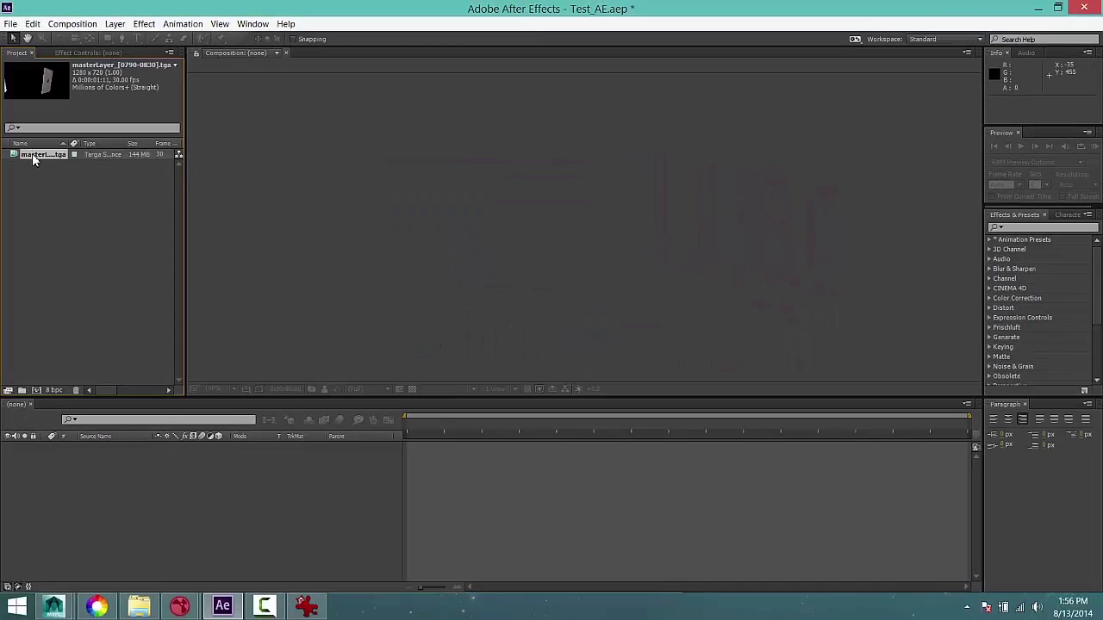
Import the Targa sequence starting at masterLayer_0790.tga from the main_AO folder, with its alpha interpreted as Straight - Unmatted
double_click(49, 220)
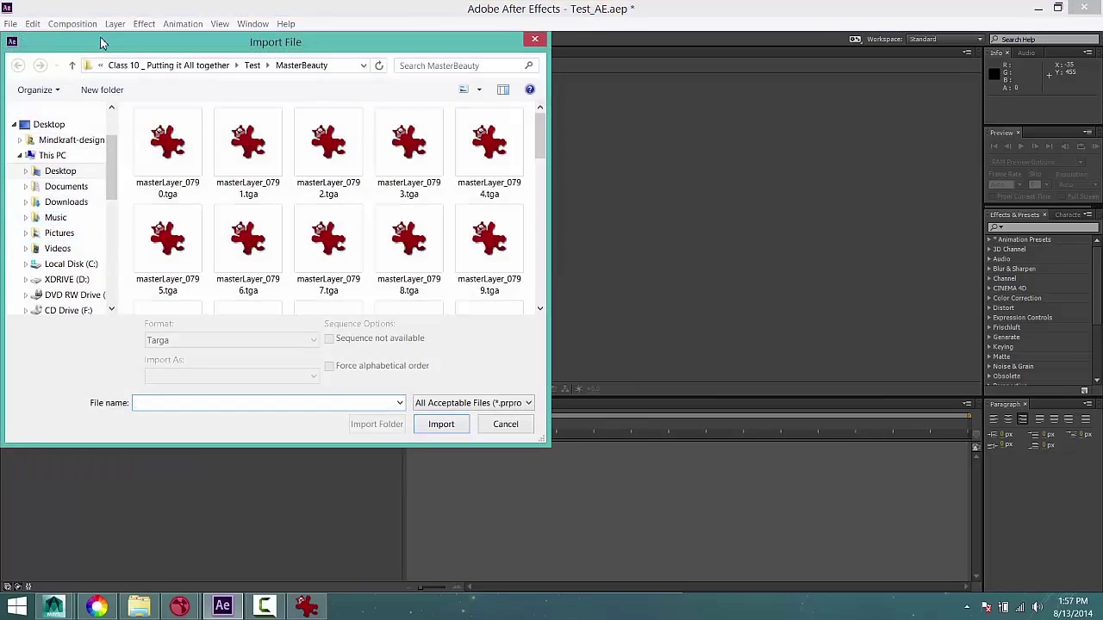
drag(105, 49, 321, 50)
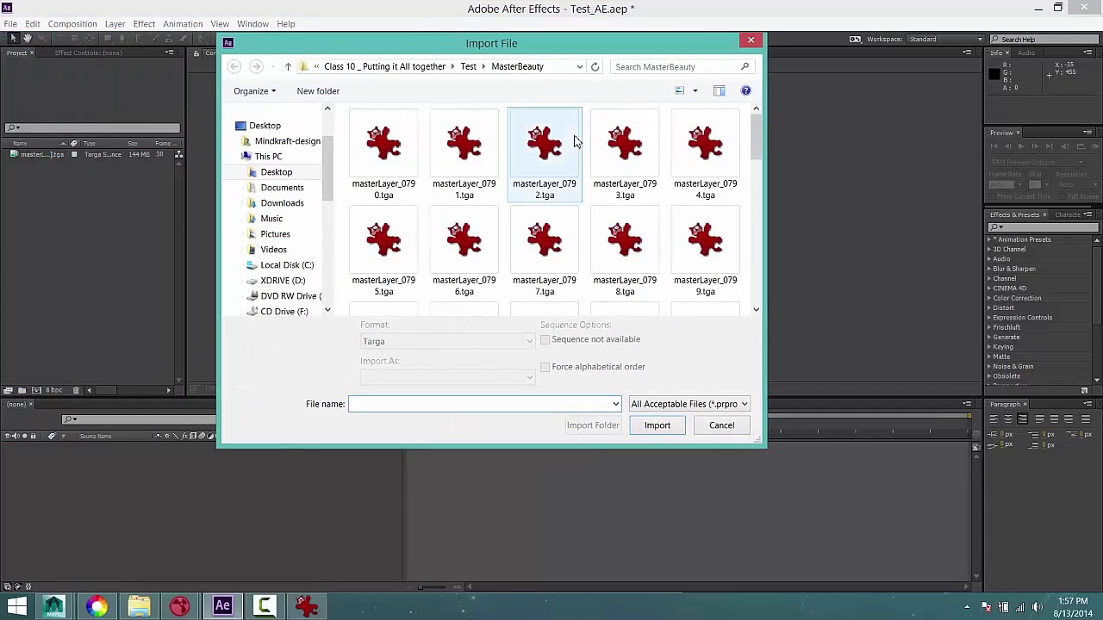
click(483, 67)
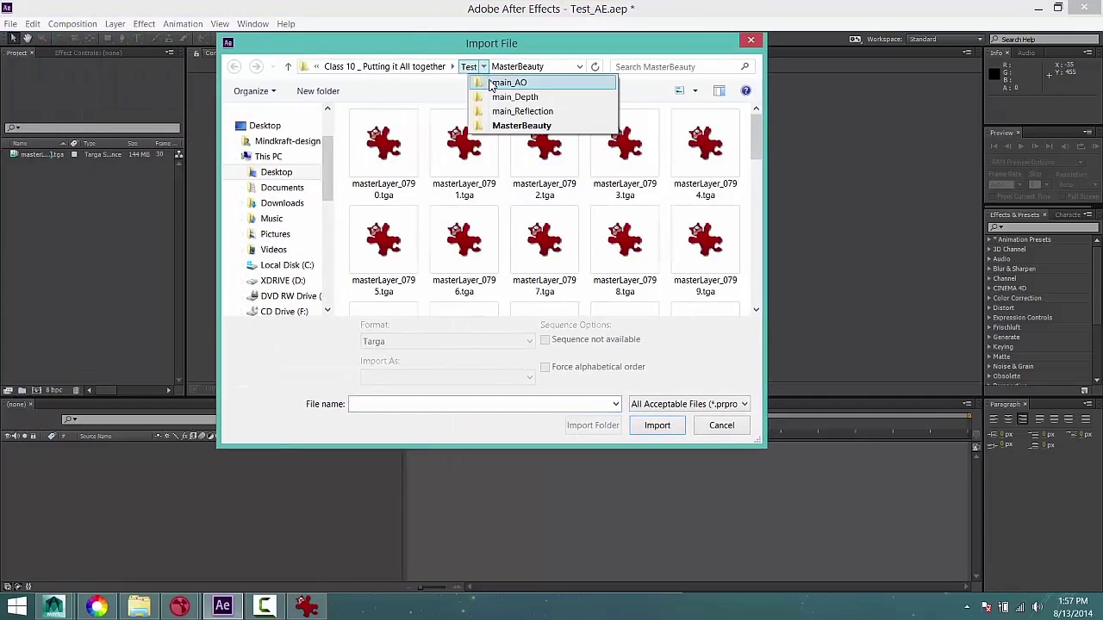
click(508, 83)
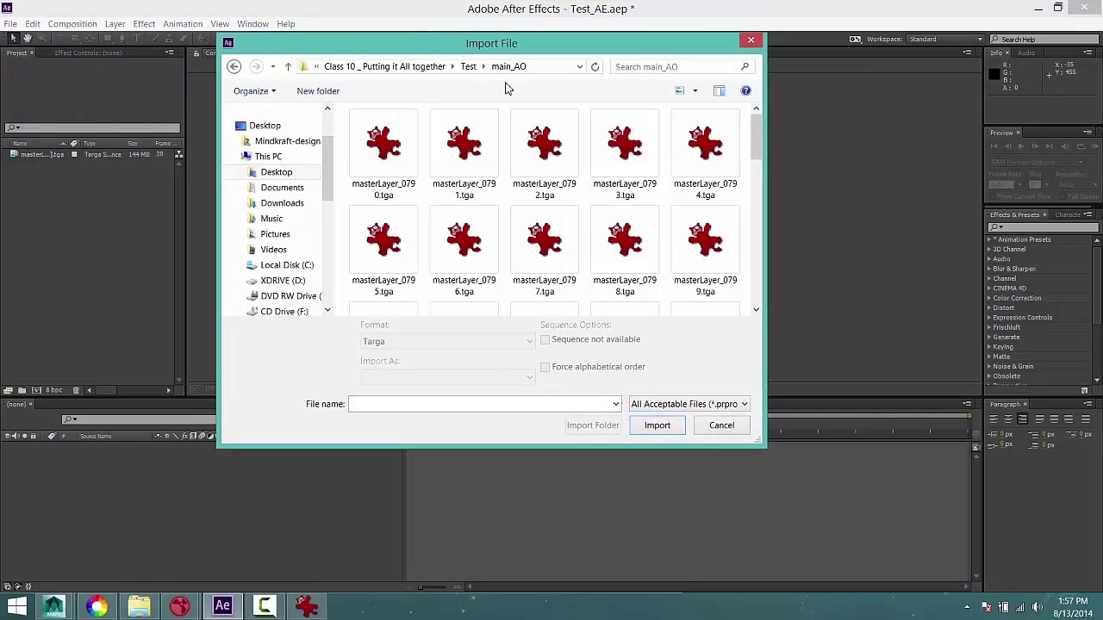
click(380, 152)
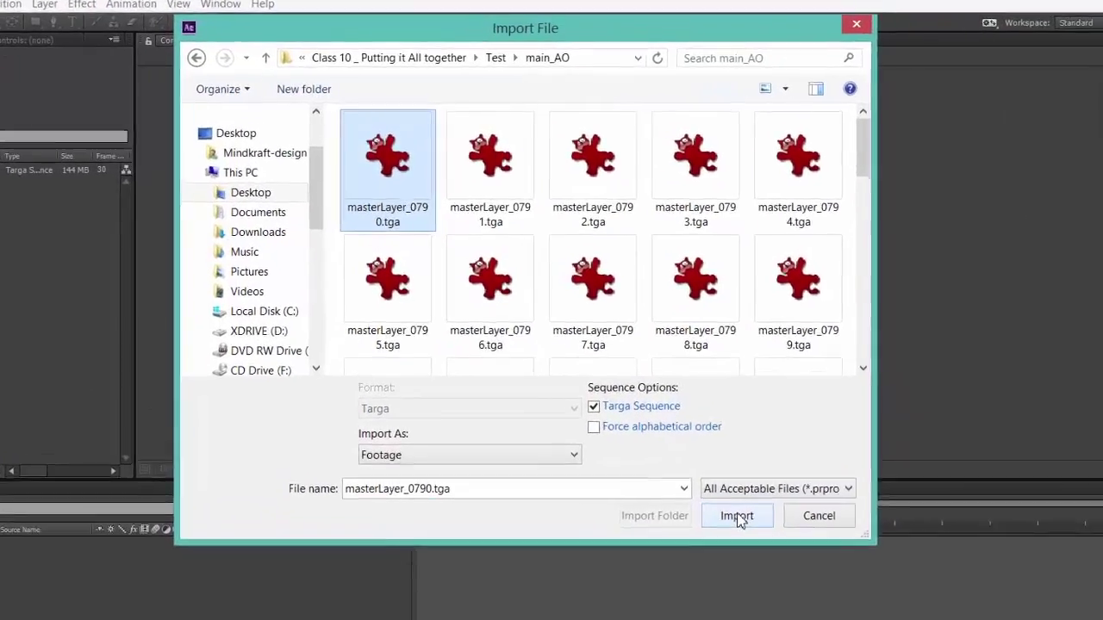
click(657, 425)
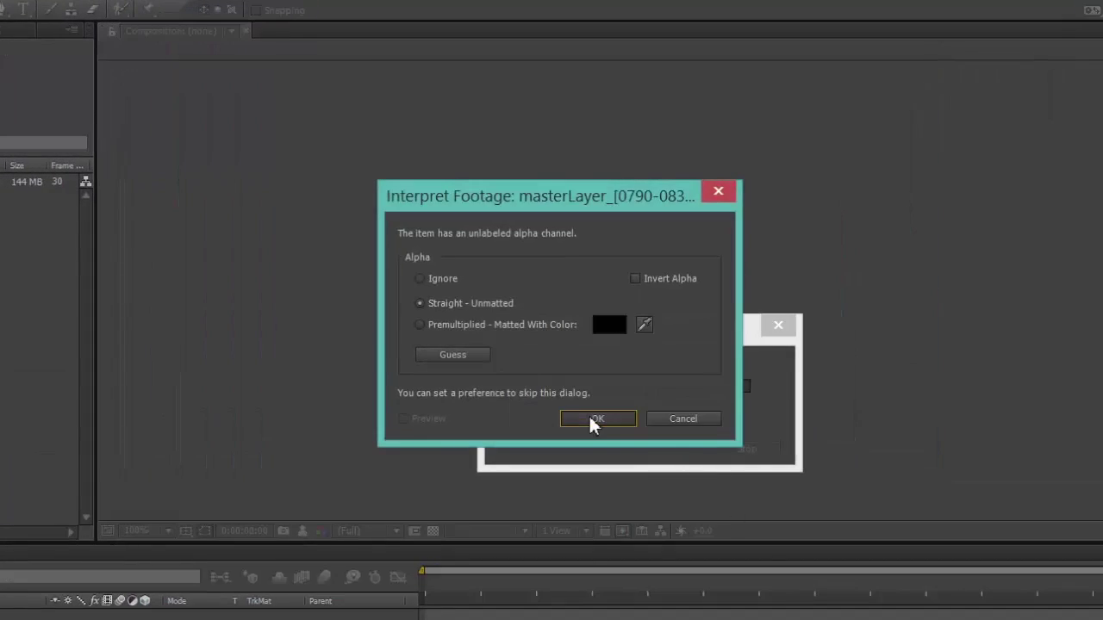
click(591, 422)
Import DEPTH_0790.jpg from the main_Depth folder as a JPEG sequence
key(ctrl+i)
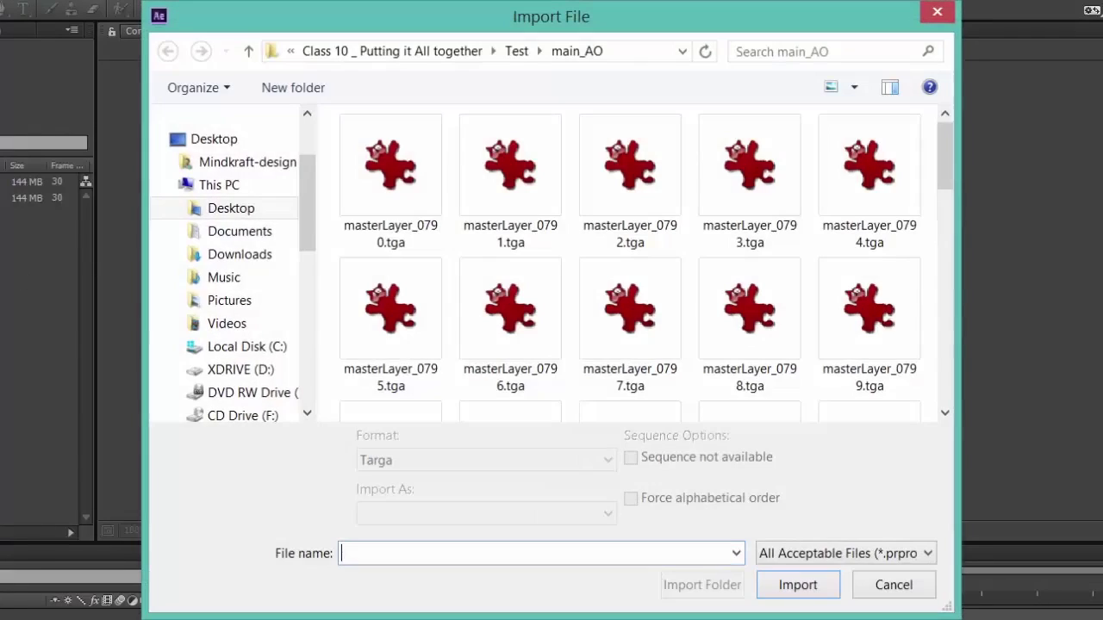
click(538, 51)
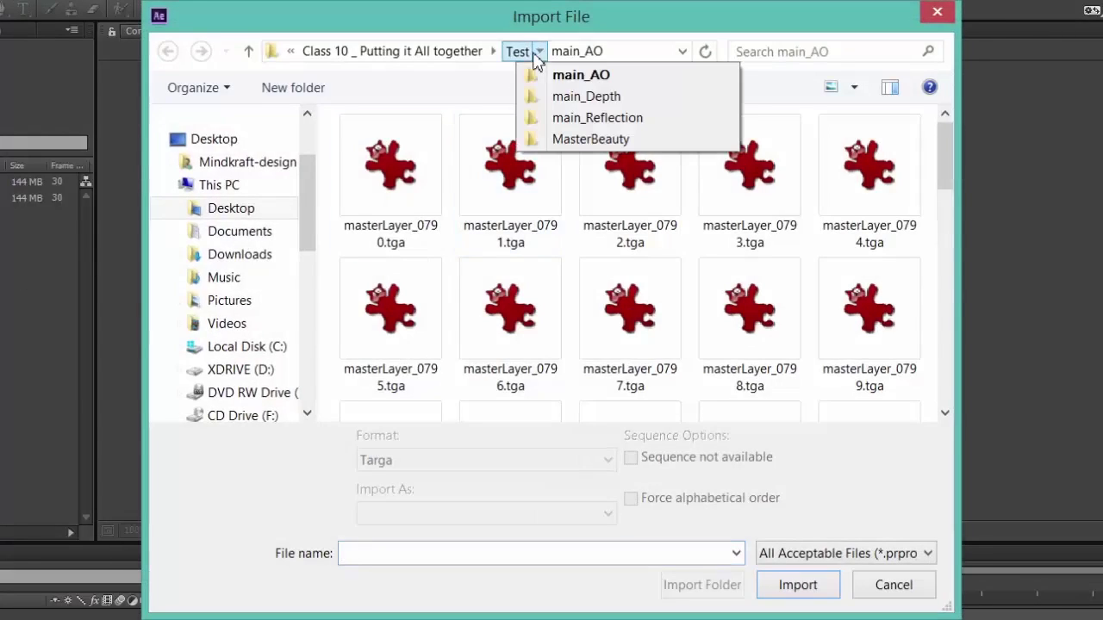
click(587, 97)
click(370, 152)
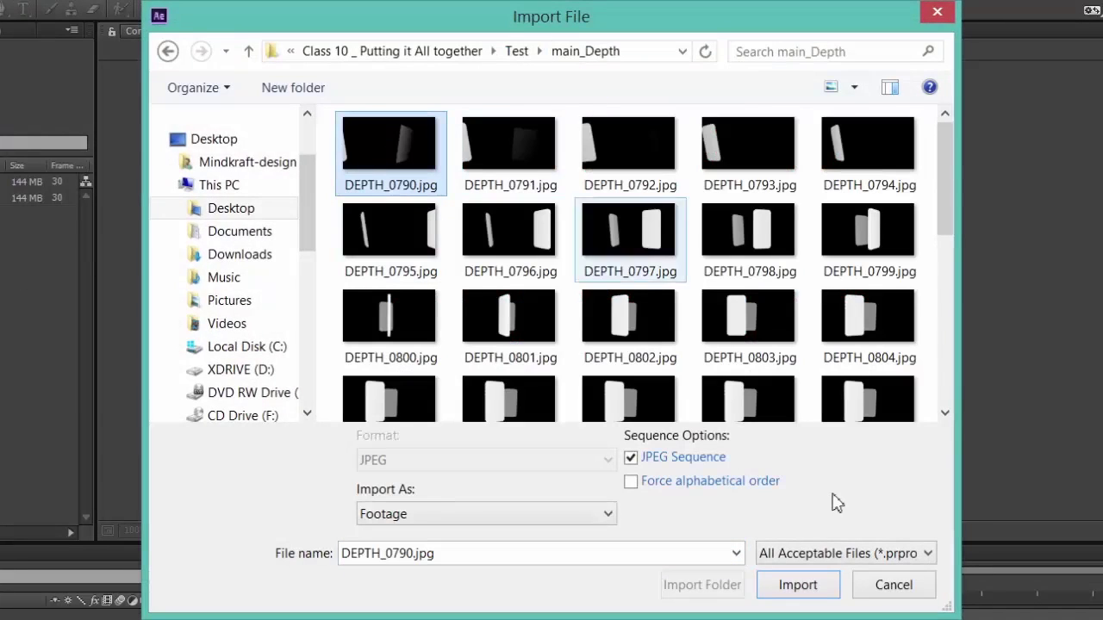
click(798, 585)
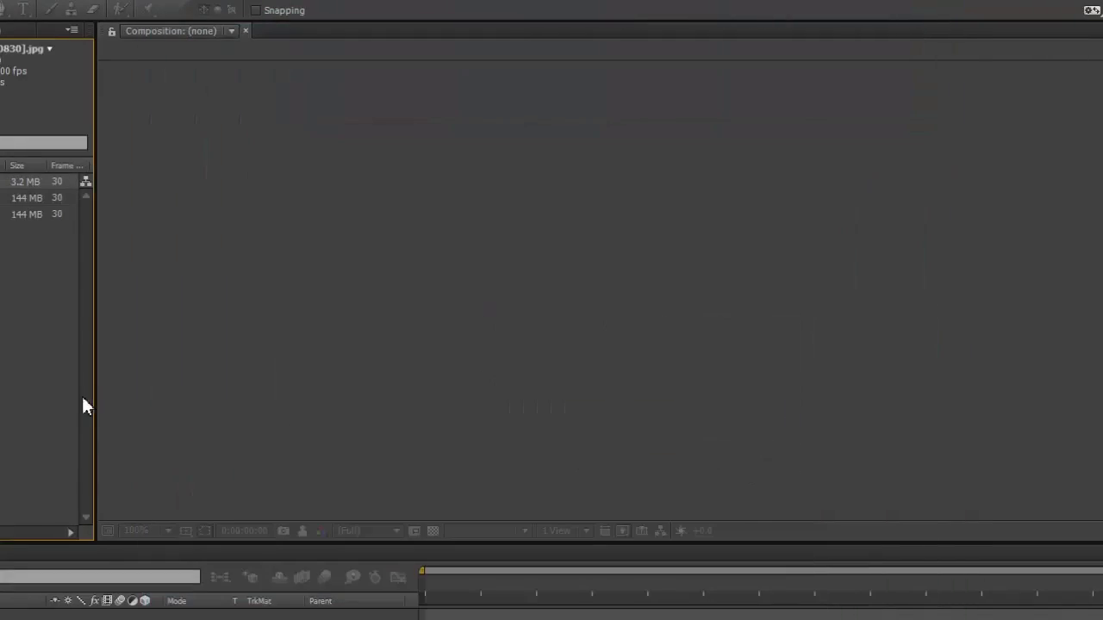
Import the Targa sequence starting at masterLayer_0790.tga from the main_Reflection folder, with its alpha interpreted as Straight - Unmatted
double_click(8, 344)
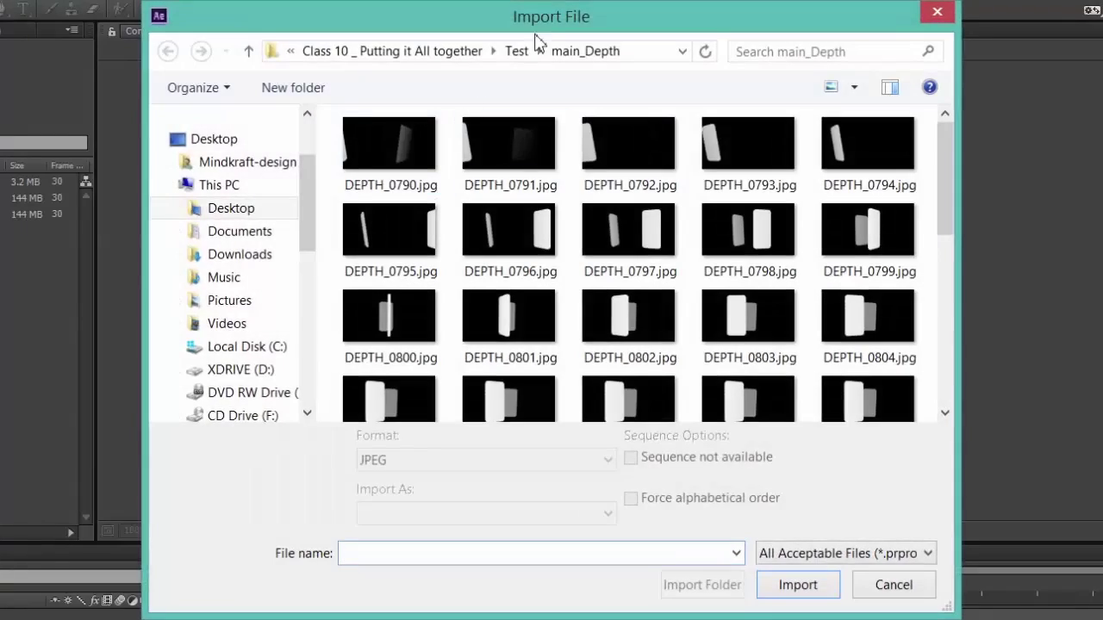
click(541, 50)
click(560, 121)
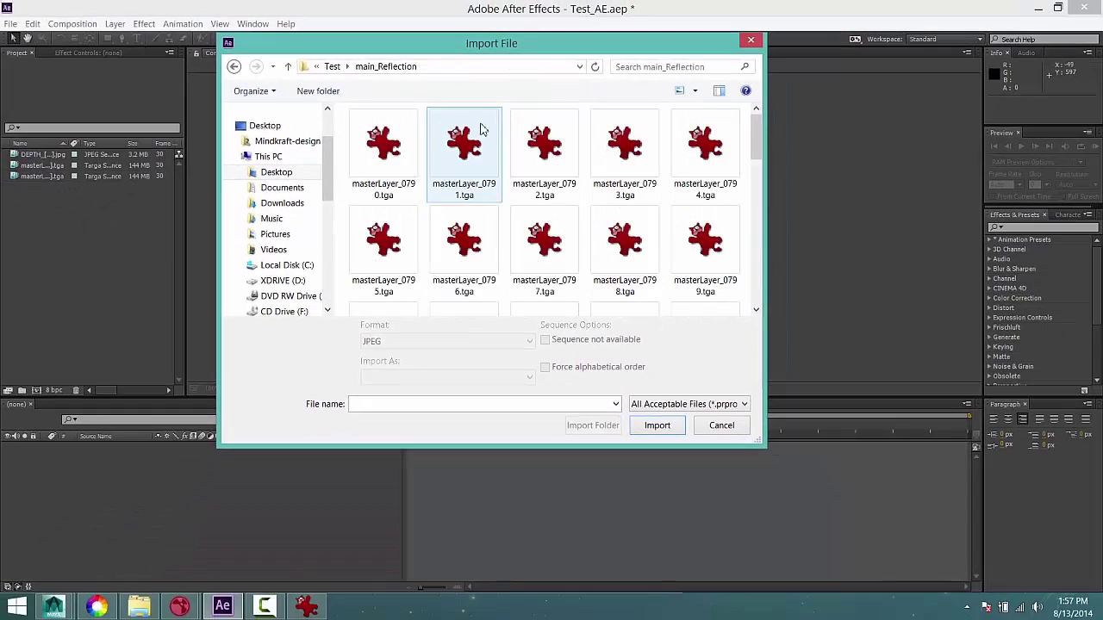
click(376, 143)
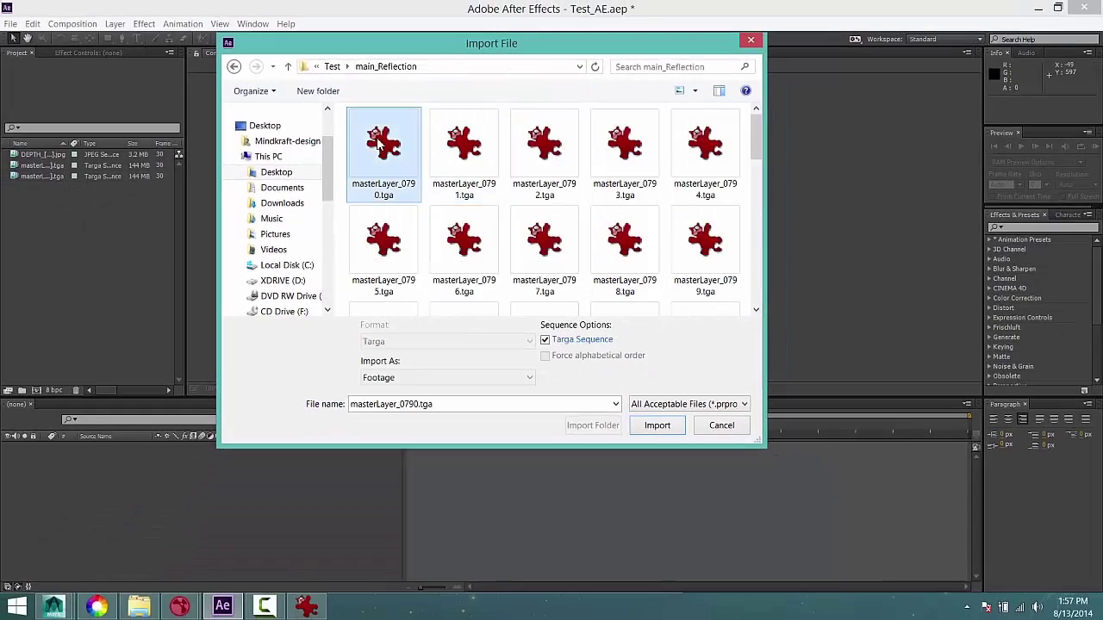
click(654, 423)
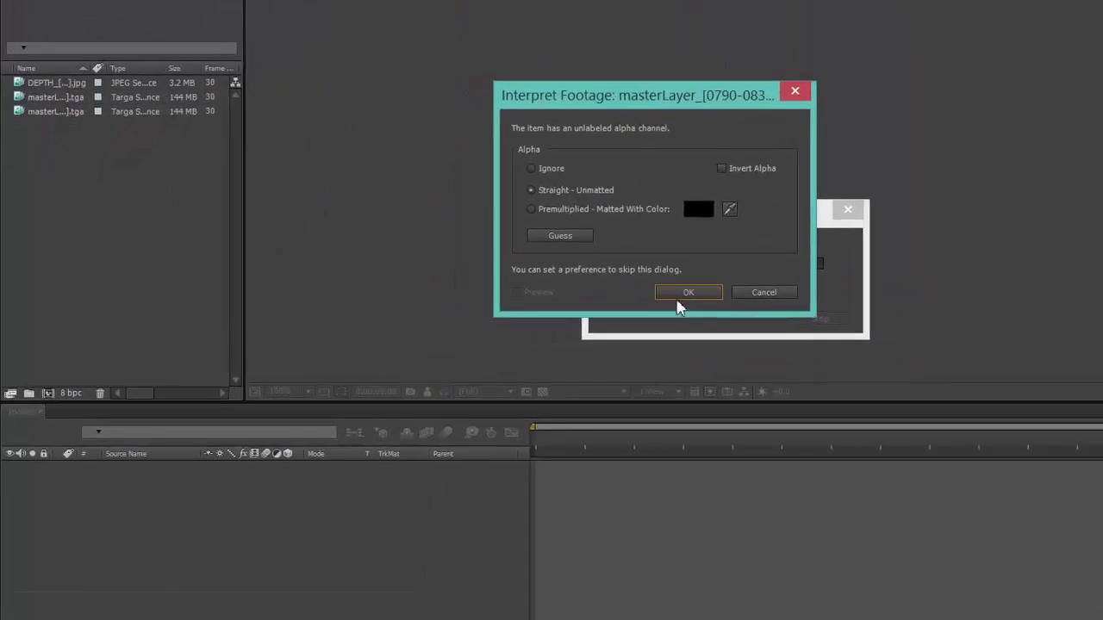
click(685, 294)
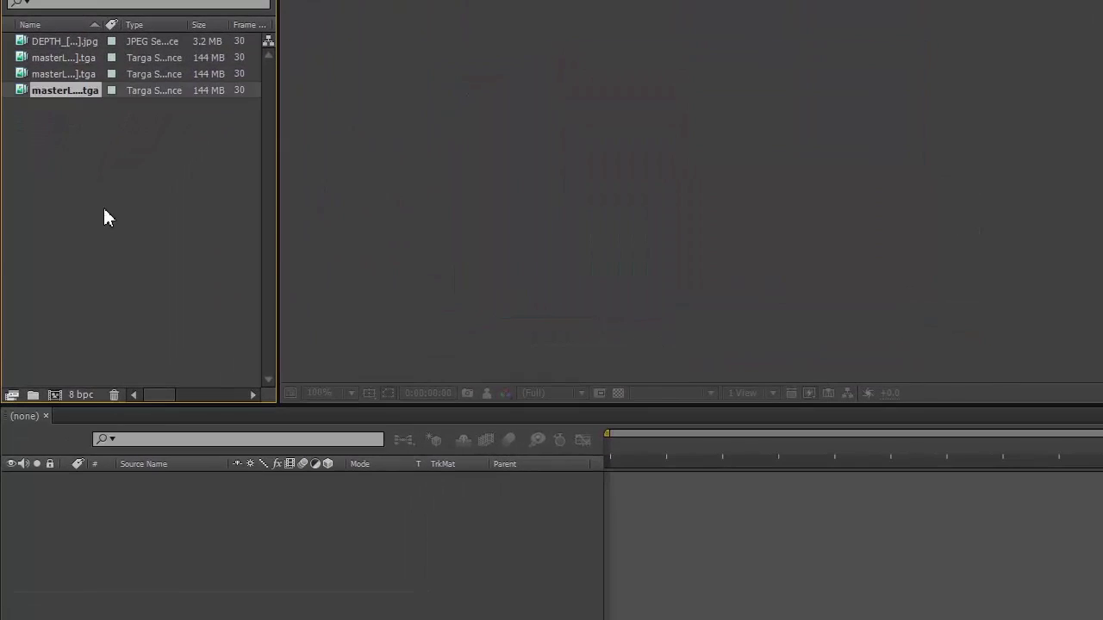
Create a composition from the master beauty Targa sequence
click(64, 55)
click(67, 74)
click(63, 89)
click(58, 57)
drag(58, 57, 64, 504)
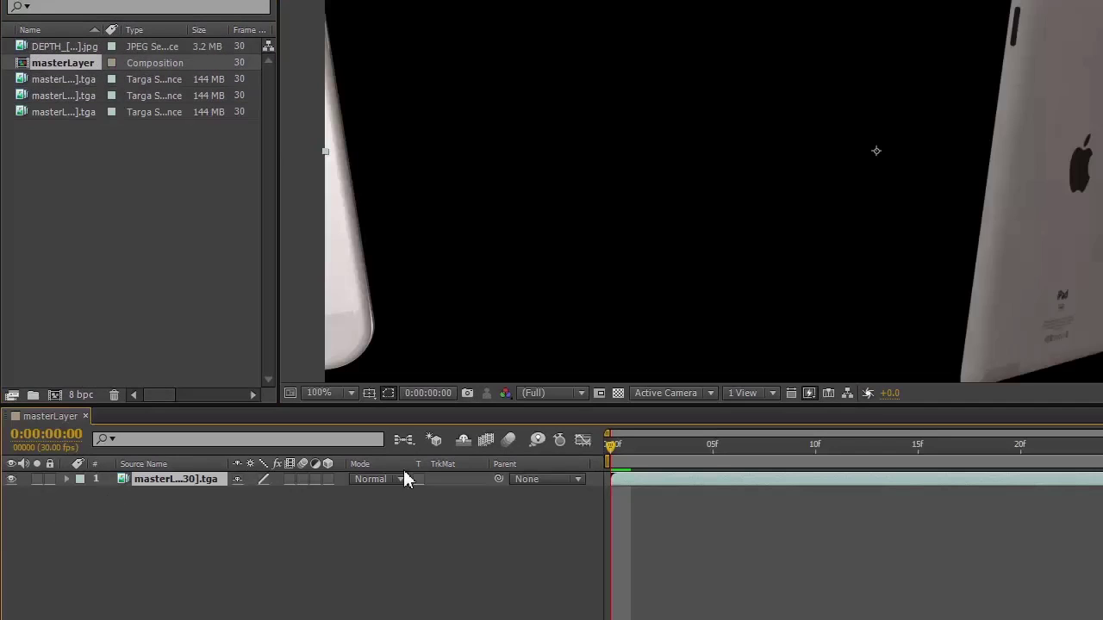
Scrub through the whole composition to preview the beauty pass animation
drag(611, 449, 1102, 439)
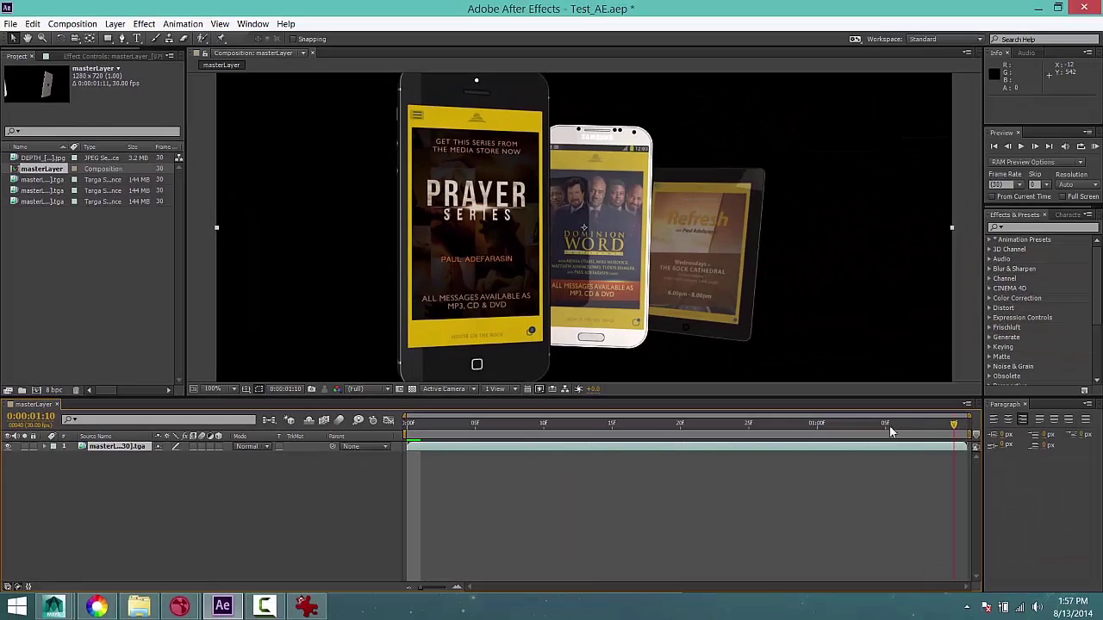
drag(890, 430, 295, 420)
drag(408, 421, 964, 422)
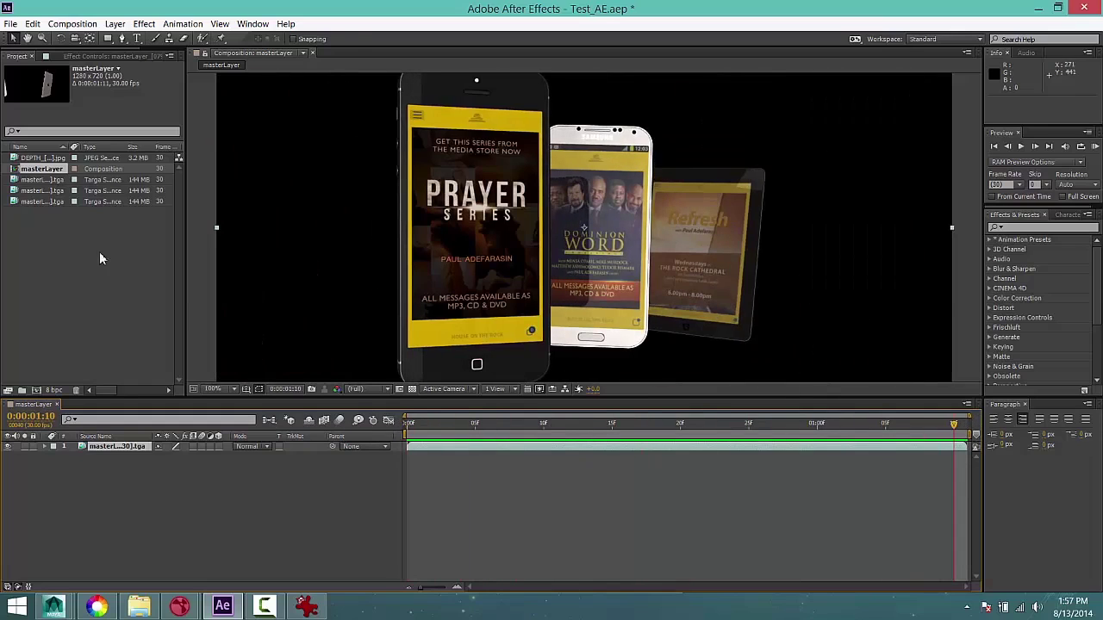
Identify the reflection sequence among the imported Targa passes and add it to the composition above the beauty layer
click(36, 171)
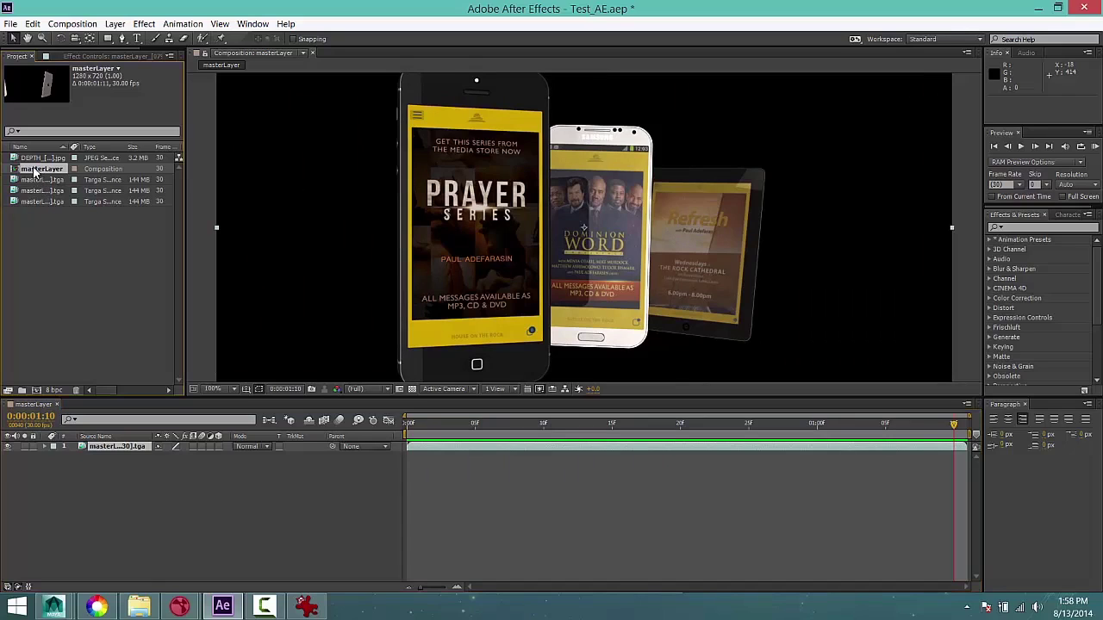
click(37, 191)
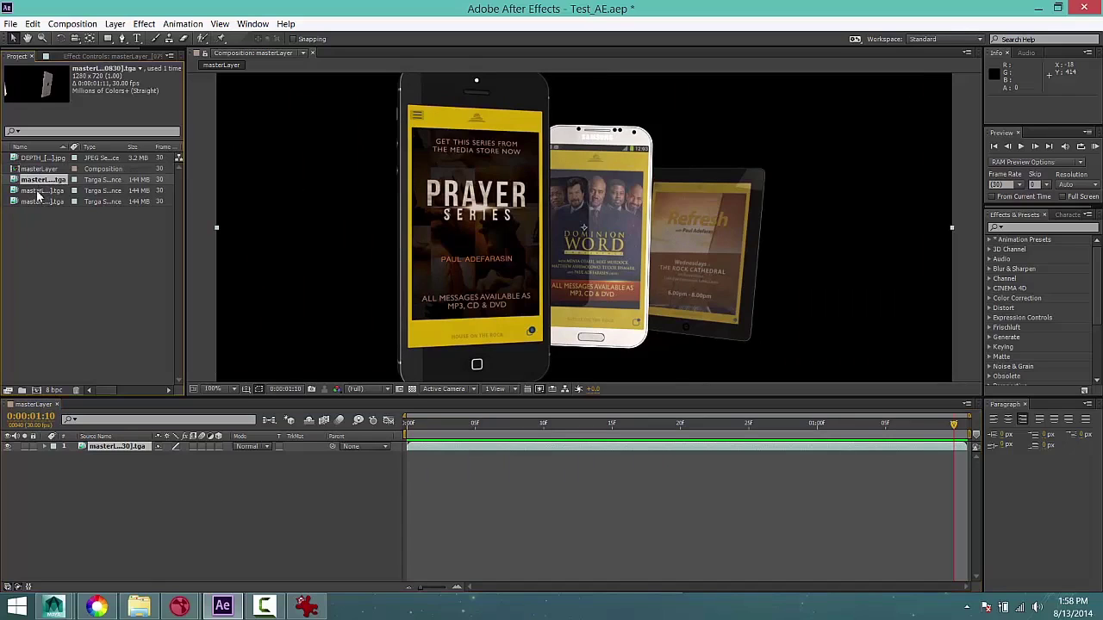
click(38, 201)
click(37, 180)
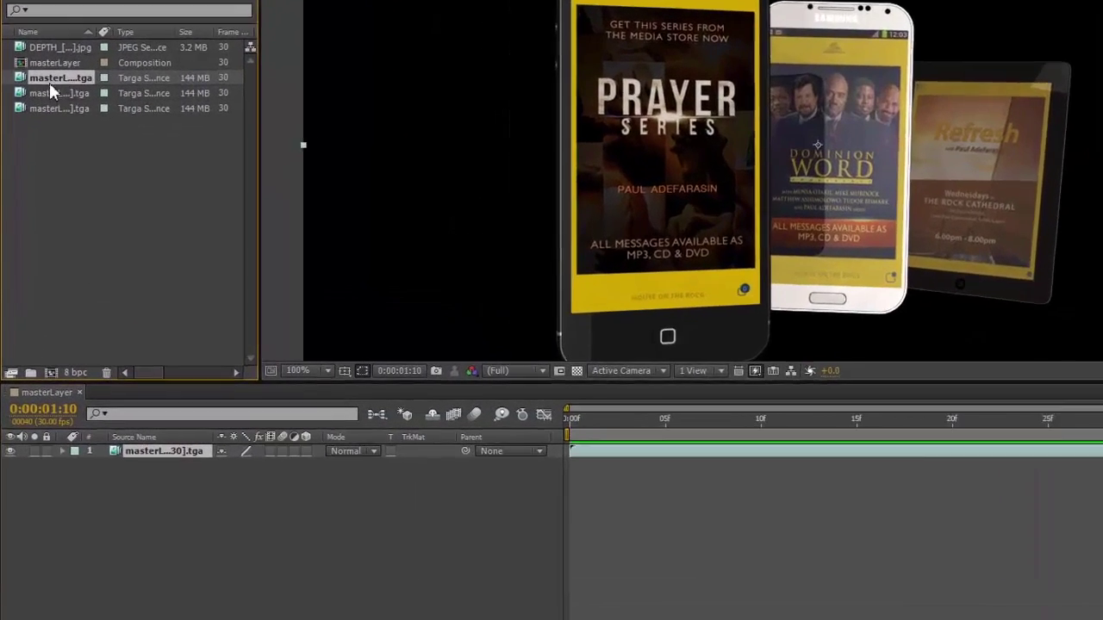
click(36, 189)
click(53, 53)
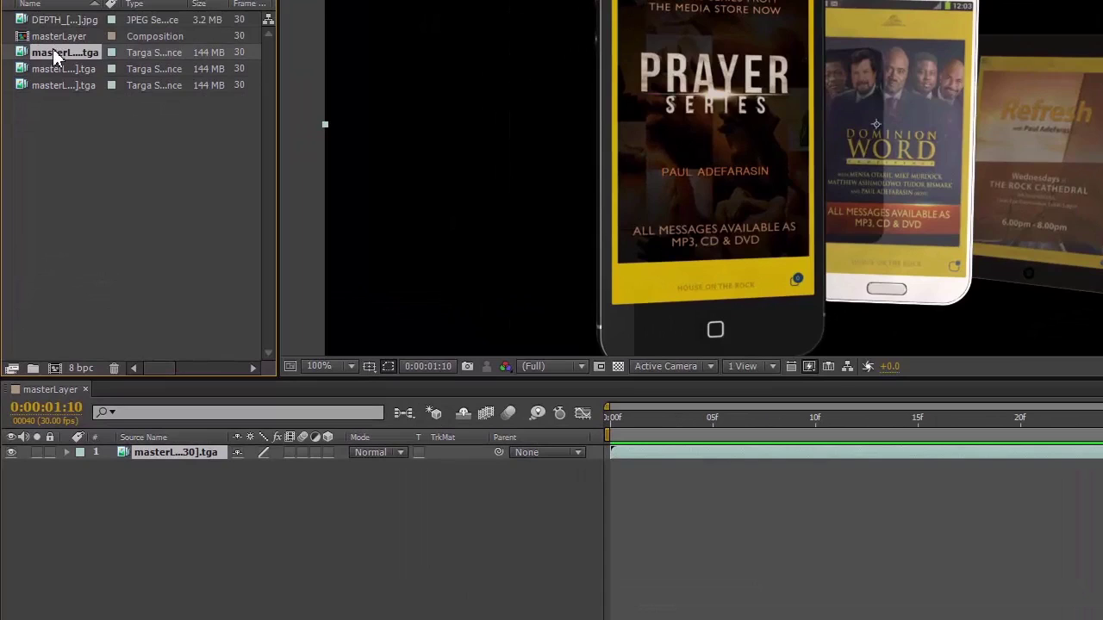
click(54, 67)
click(54, 85)
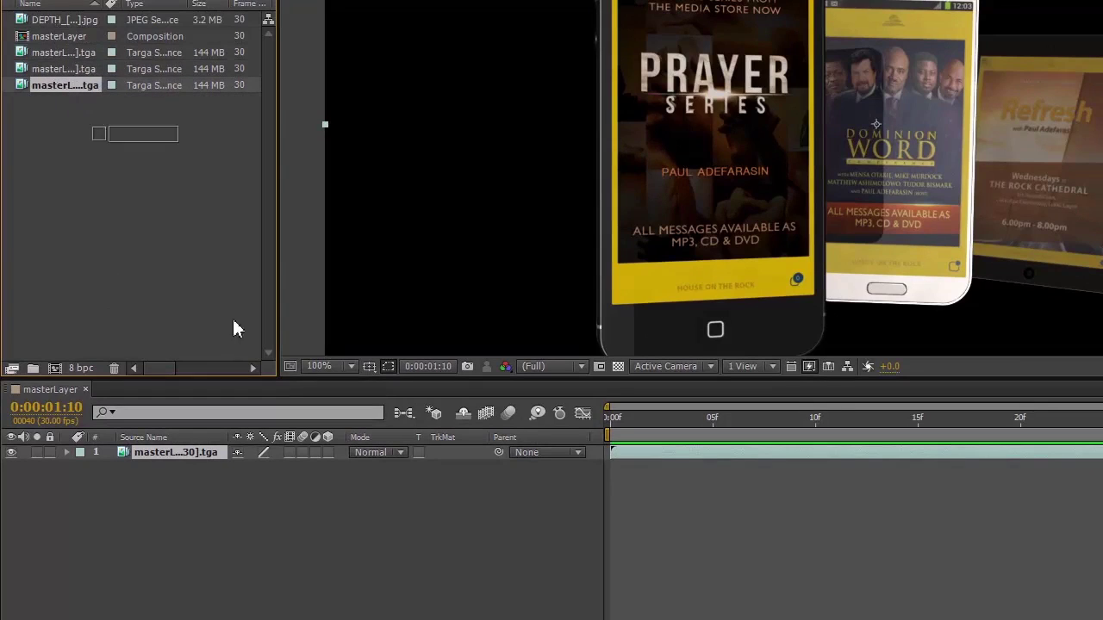
click(178, 453)
key(Return)
drag(178, 448, 178, 448)
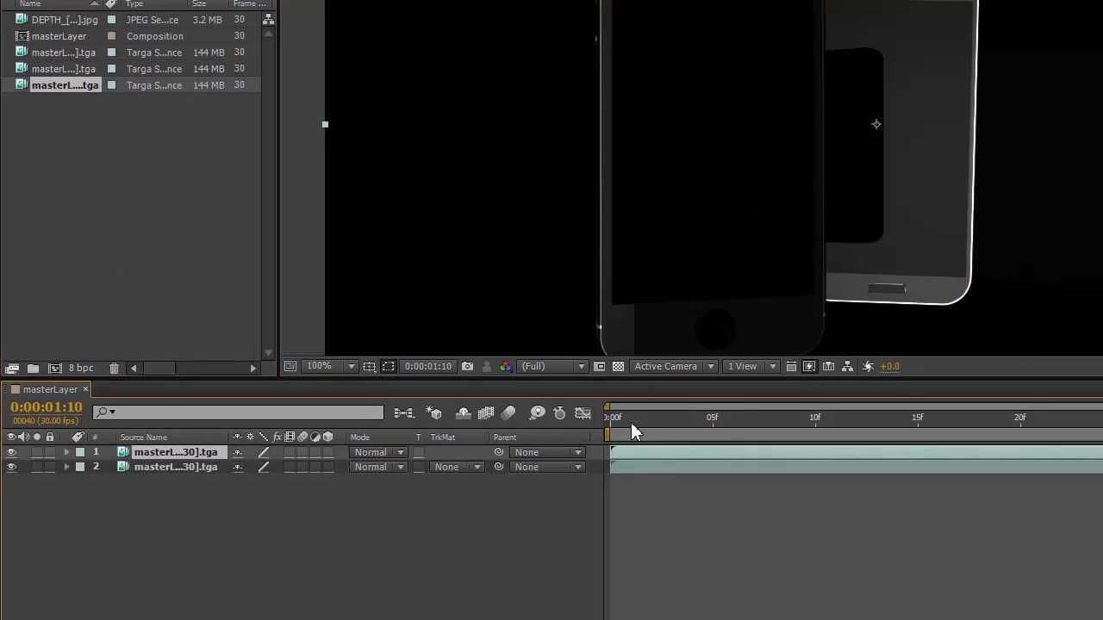
Inspect the reflection pass over time and try the Screen, Add and Normal blending modes on its layer
drag(616, 420, 515, 419)
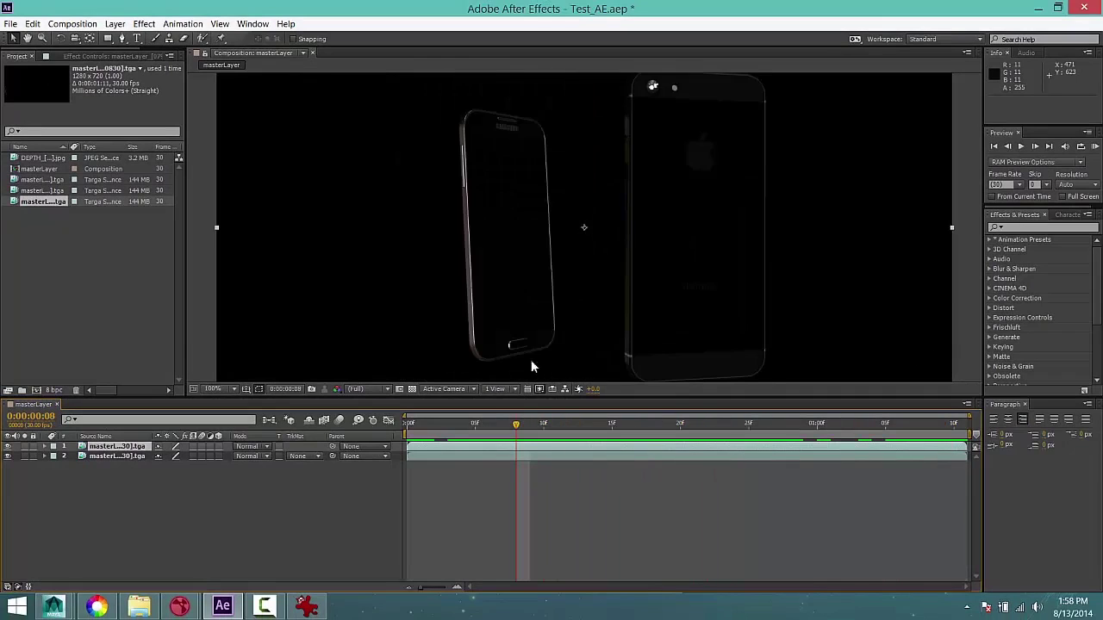
drag(519, 431, 939, 426)
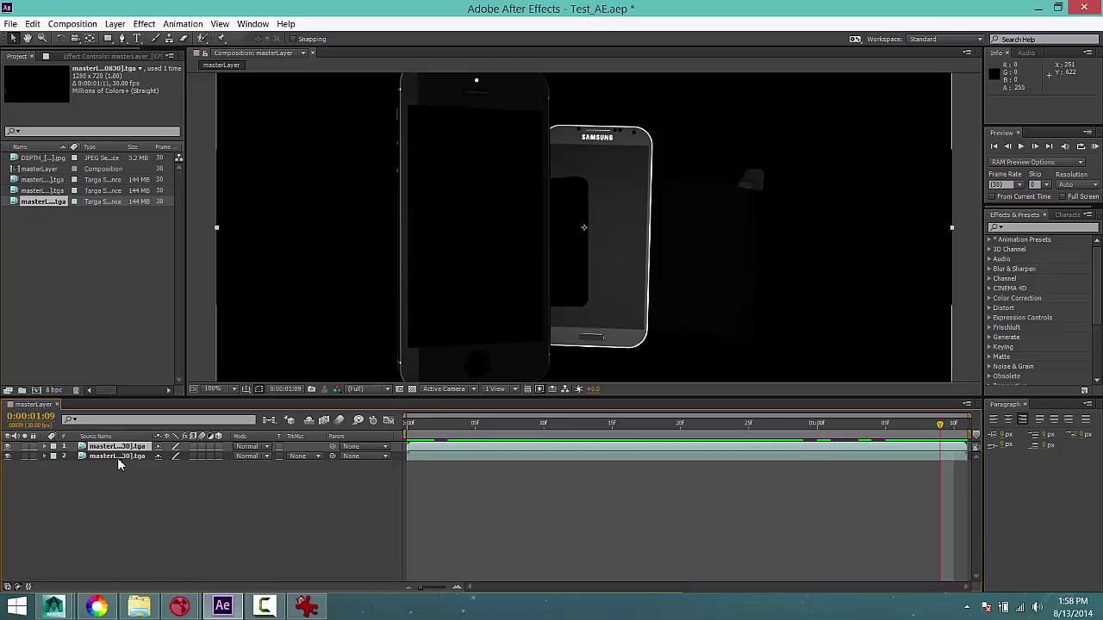
click(263, 448)
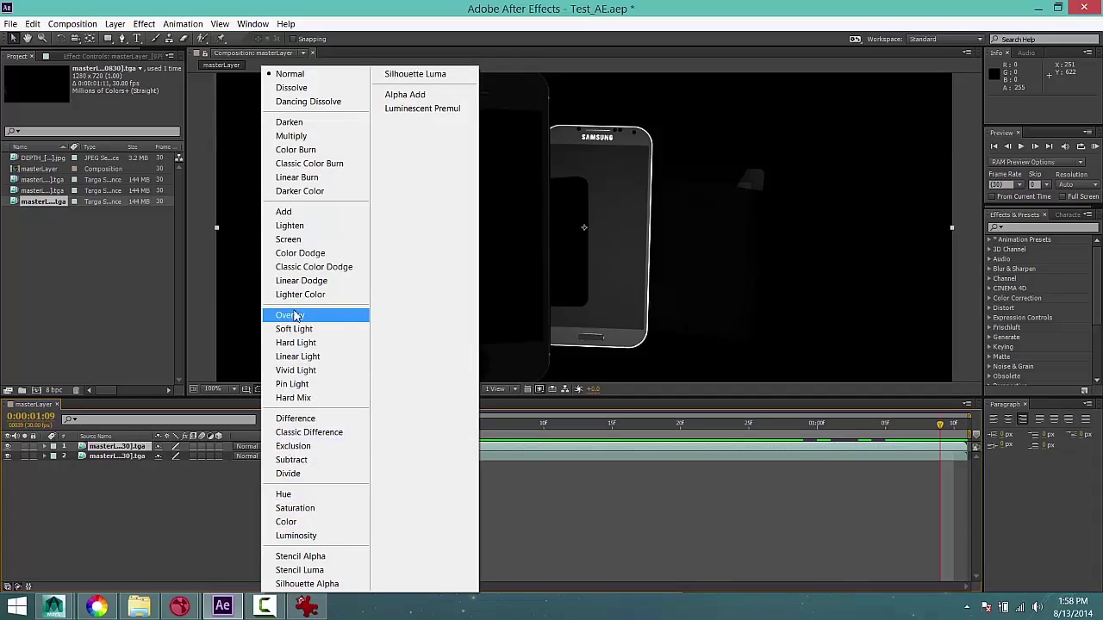
click(295, 239)
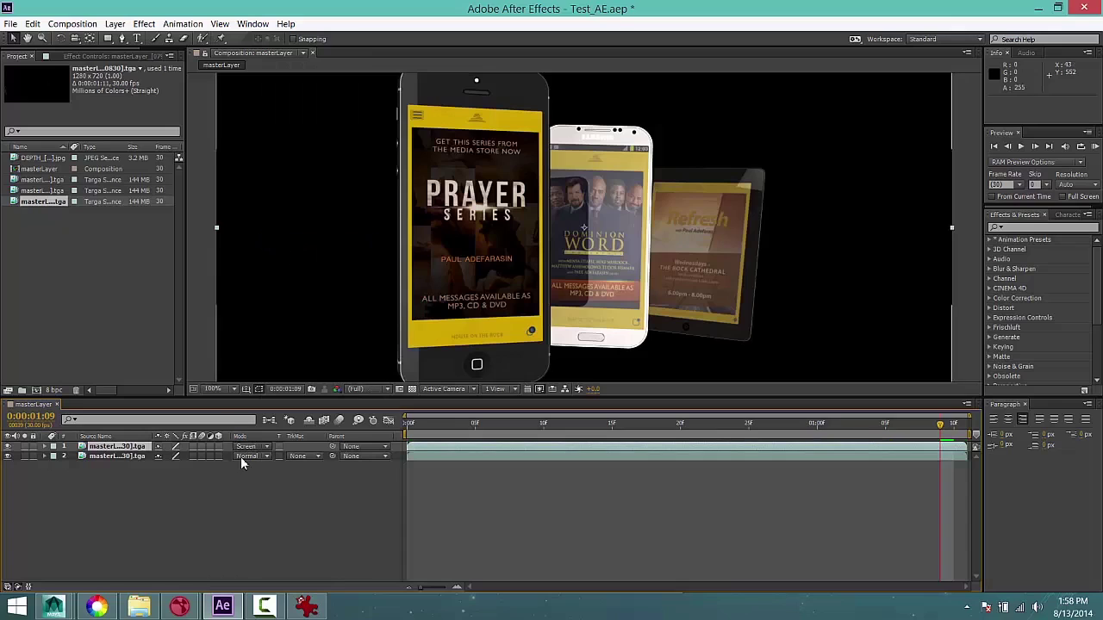
click(250, 449)
click(285, 212)
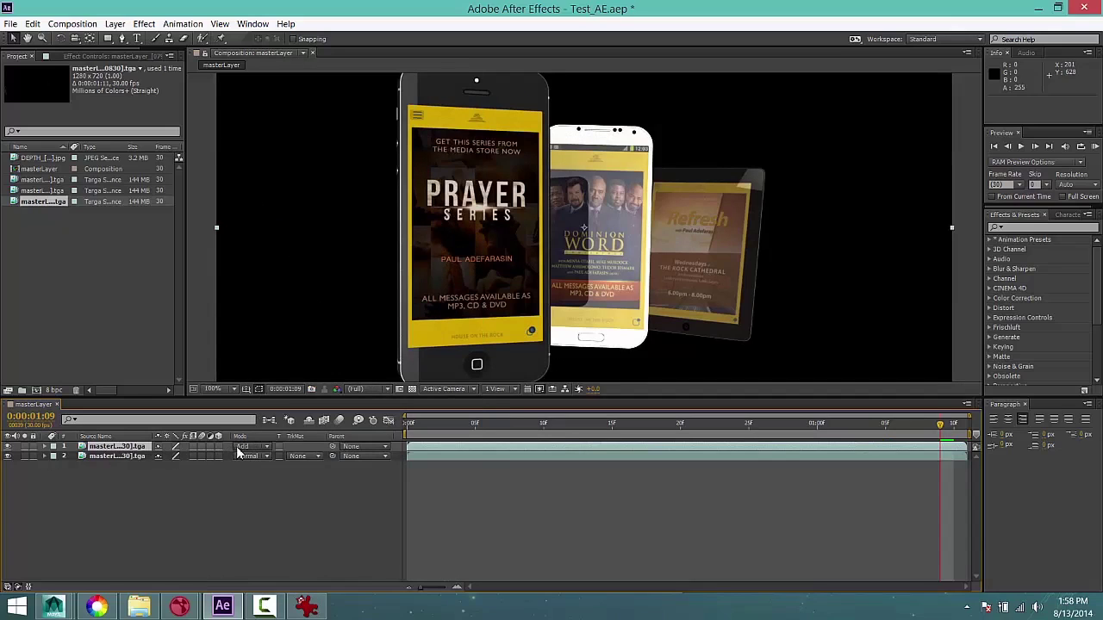
click(264, 450)
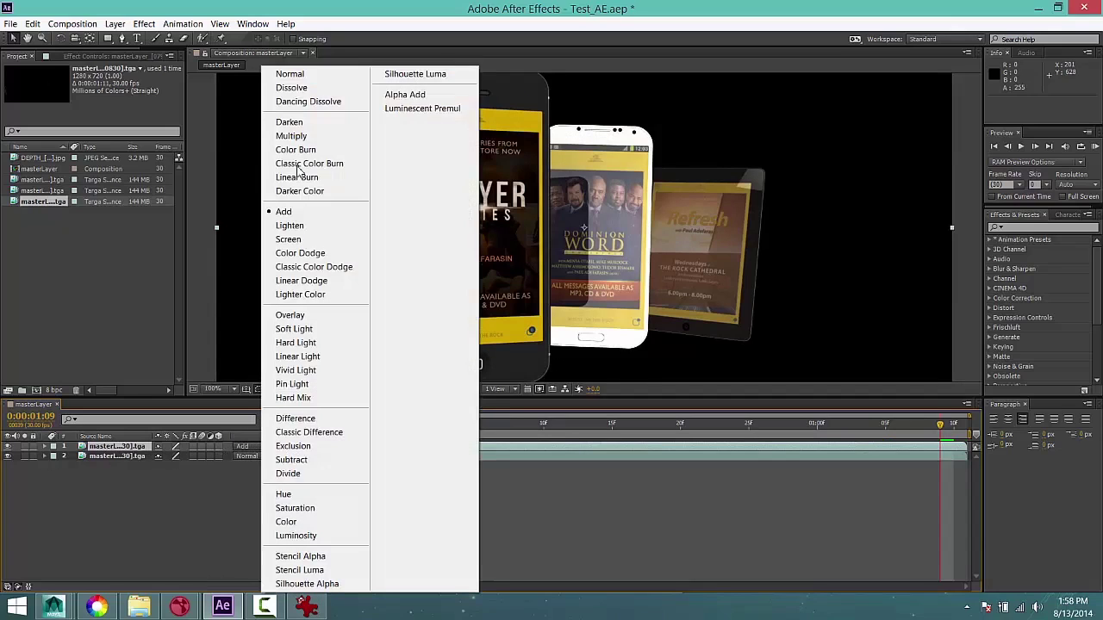
click(298, 74)
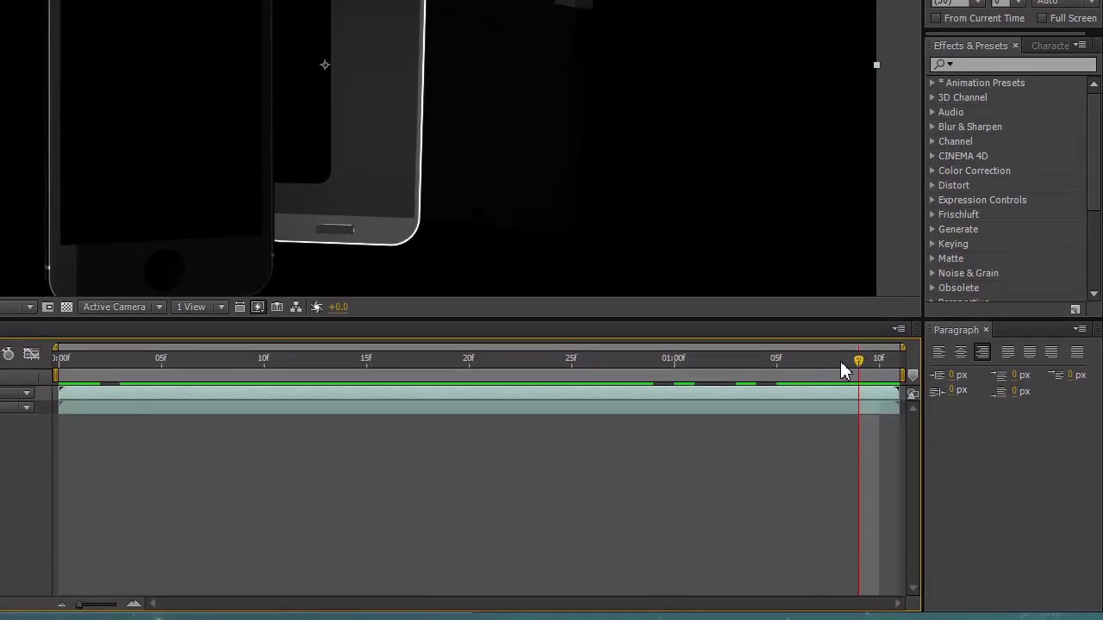
drag(859, 386, 400, 378)
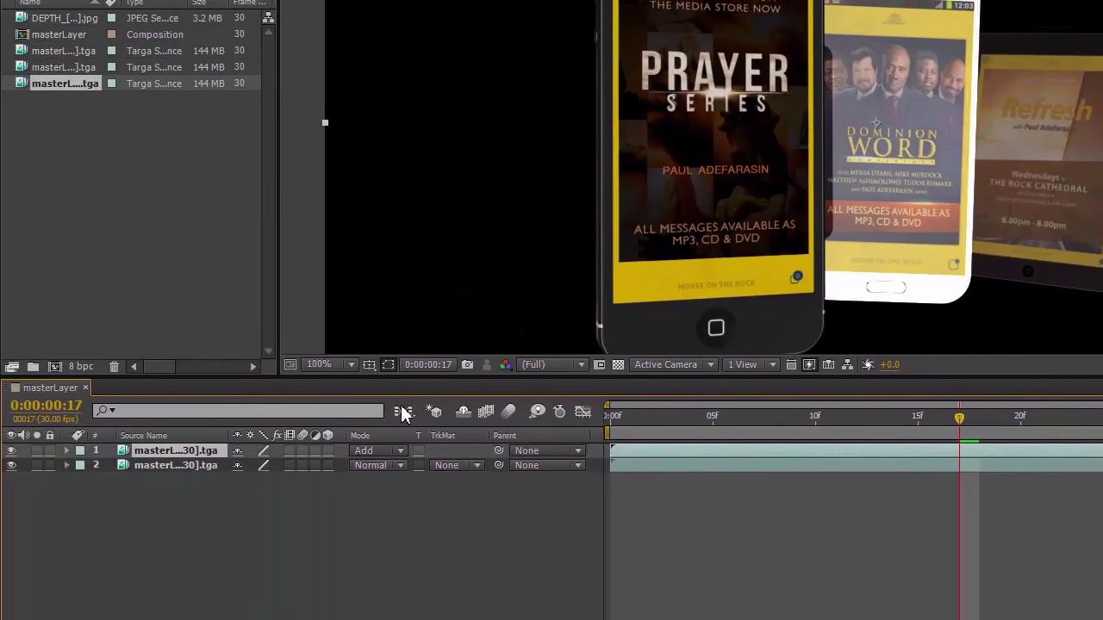
Set the reflection layer's blending mode to Screen and toggle its visibility to compare the effect
click(380, 450)
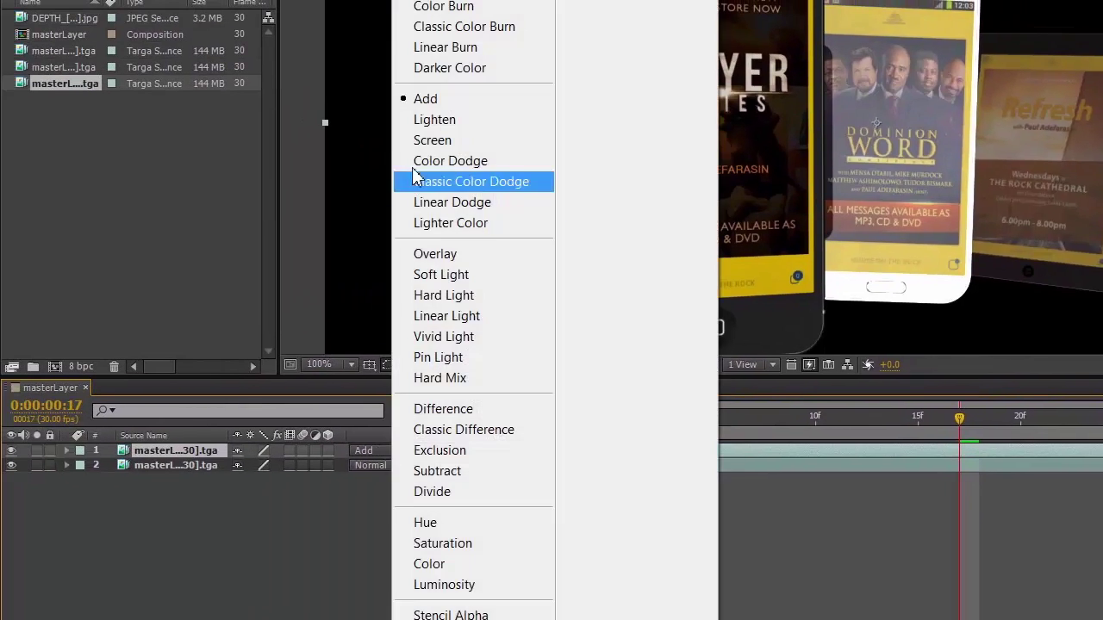
click(425, 141)
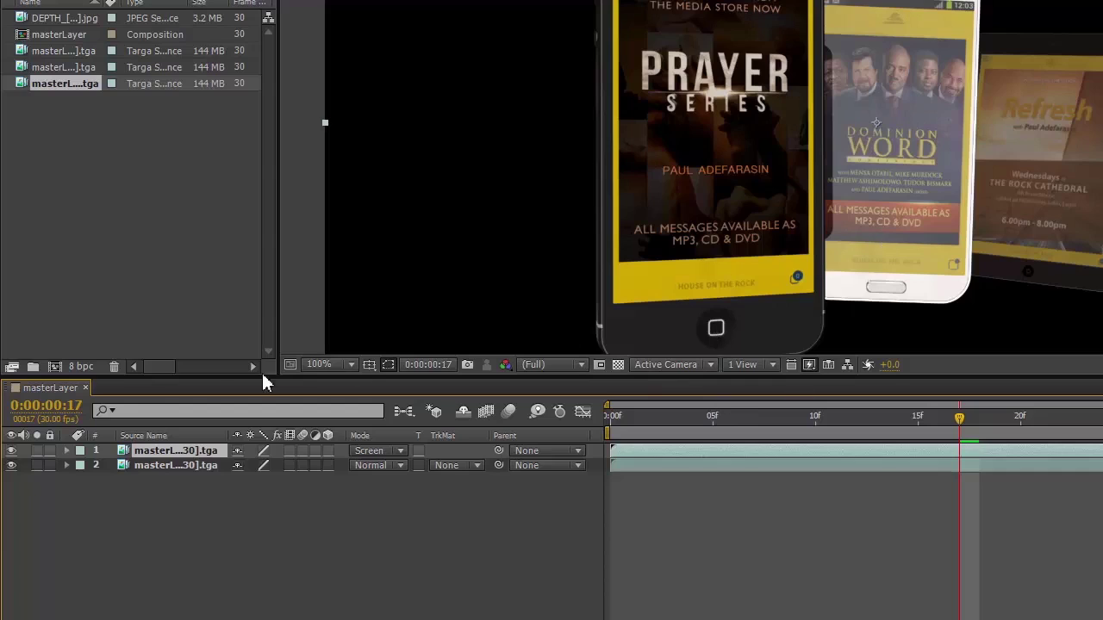
click(11, 451)
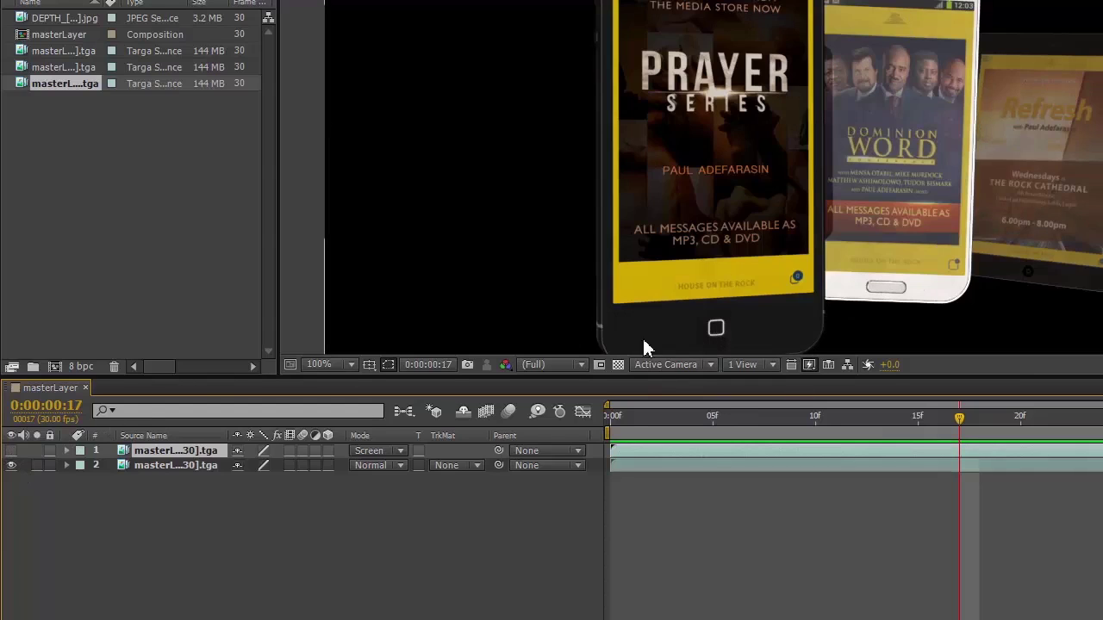
click(11, 451)
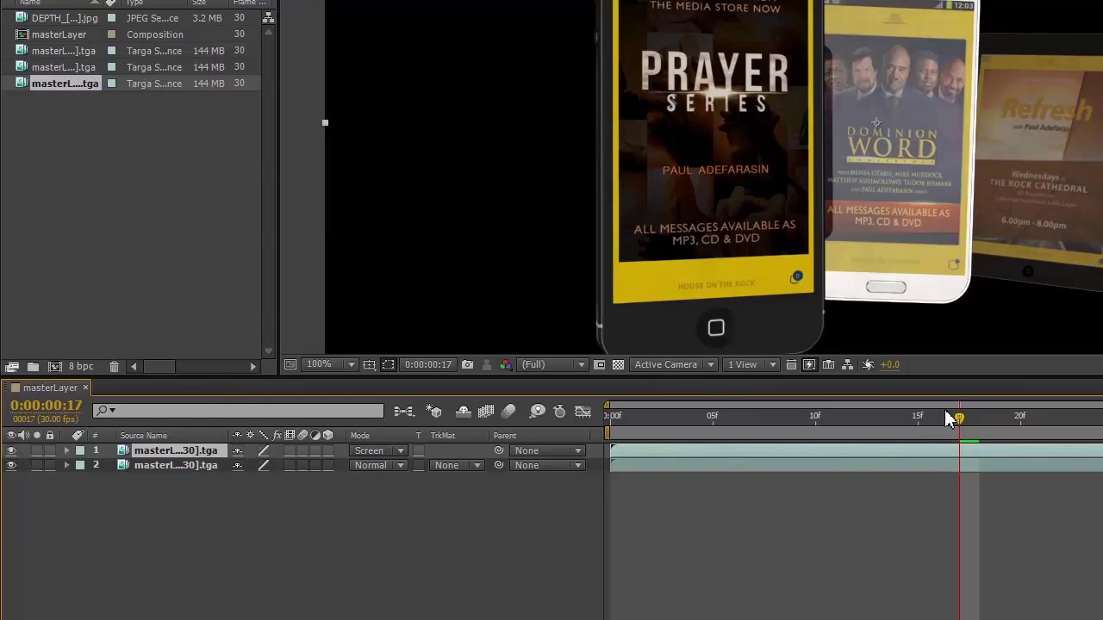
Compare the image with and without the reflection layer at 0:00:00:09
drag(961, 421, 801, 431)
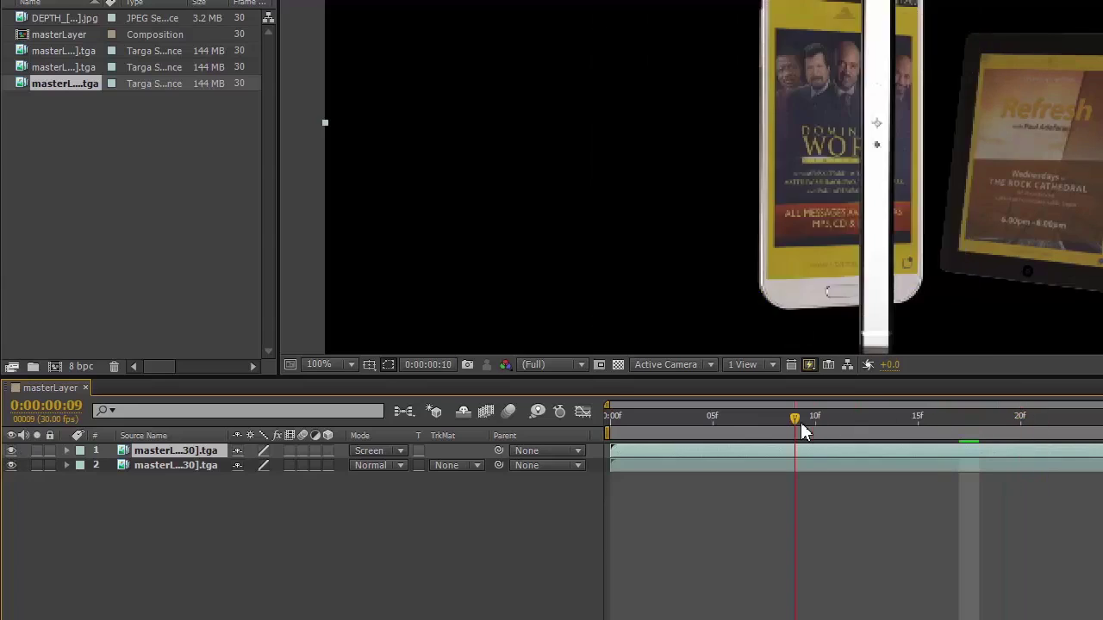
click(11, 451)
click(11, 451)
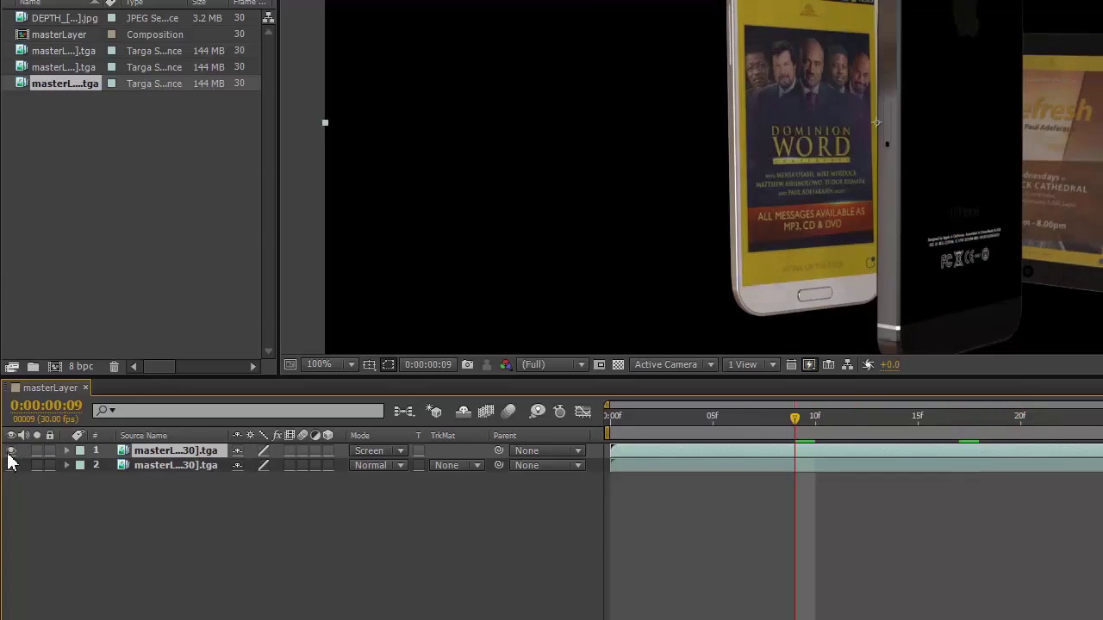
click(11, 451)
click(12, 451)
Try adjusting the reflection layer's opacity, keeping it at 100%, and collapse its properties
key(t)
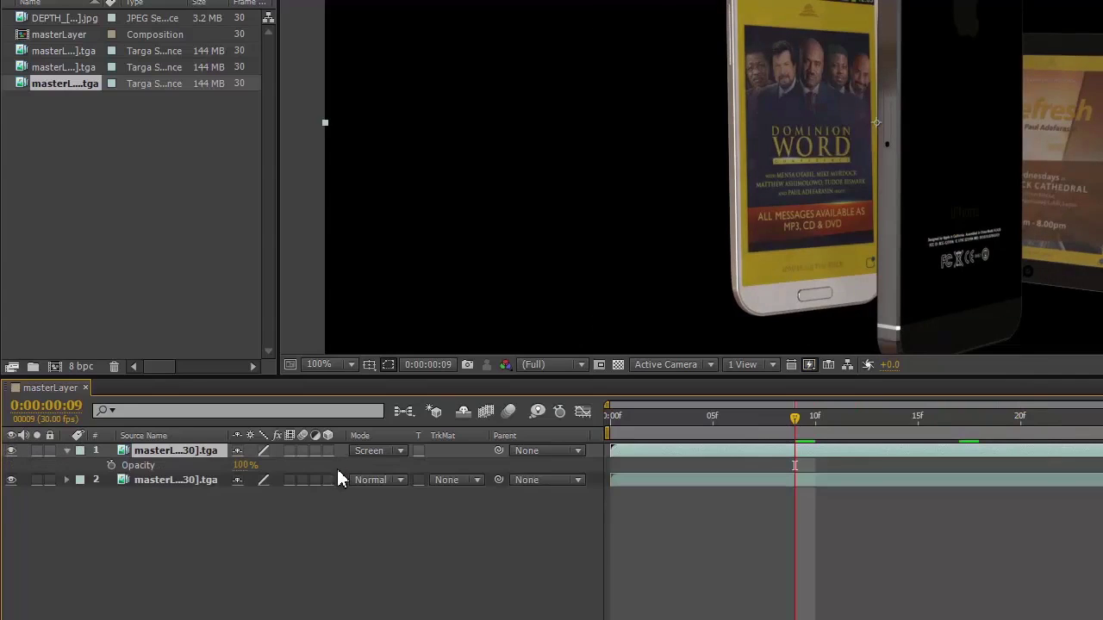
drag(245, 466, 347, 465)
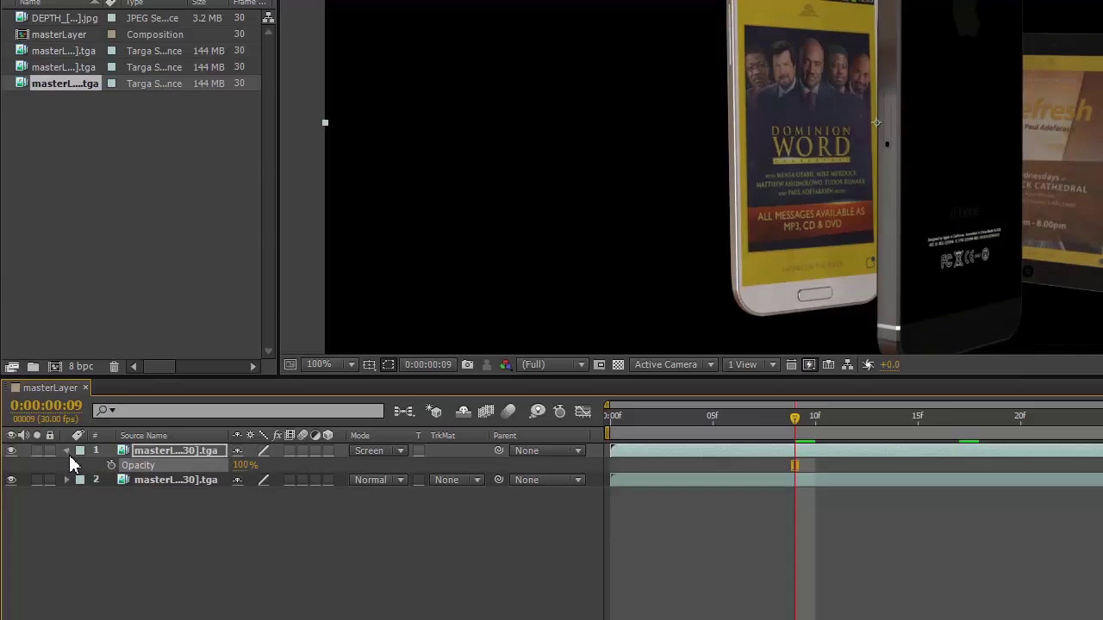
click(68, 451)
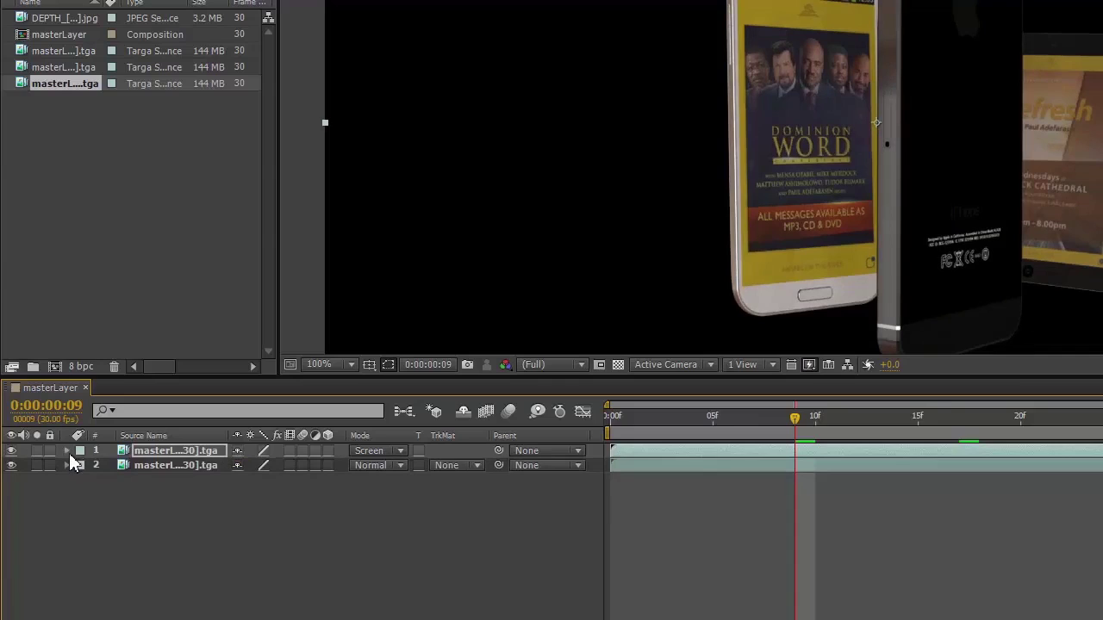
Add the ambient occlusion sequence above the reflection layer and review it along the timeline up to 0:00:01:03
click(53, 66)
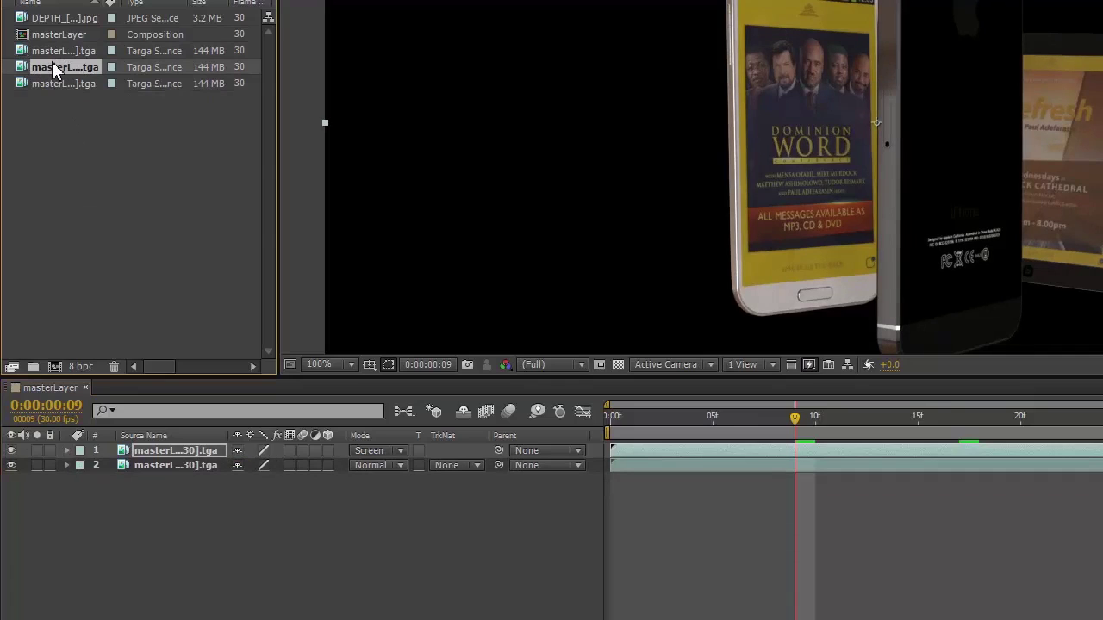
drag(52, 66, 174, 444)
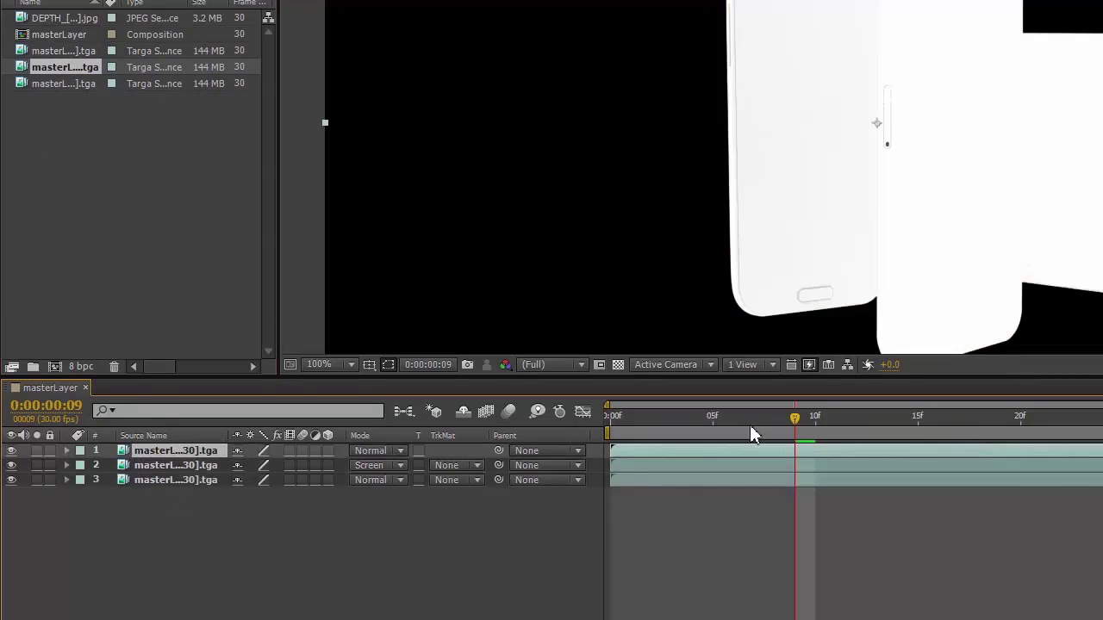
drag(795, 419, 752, 417)
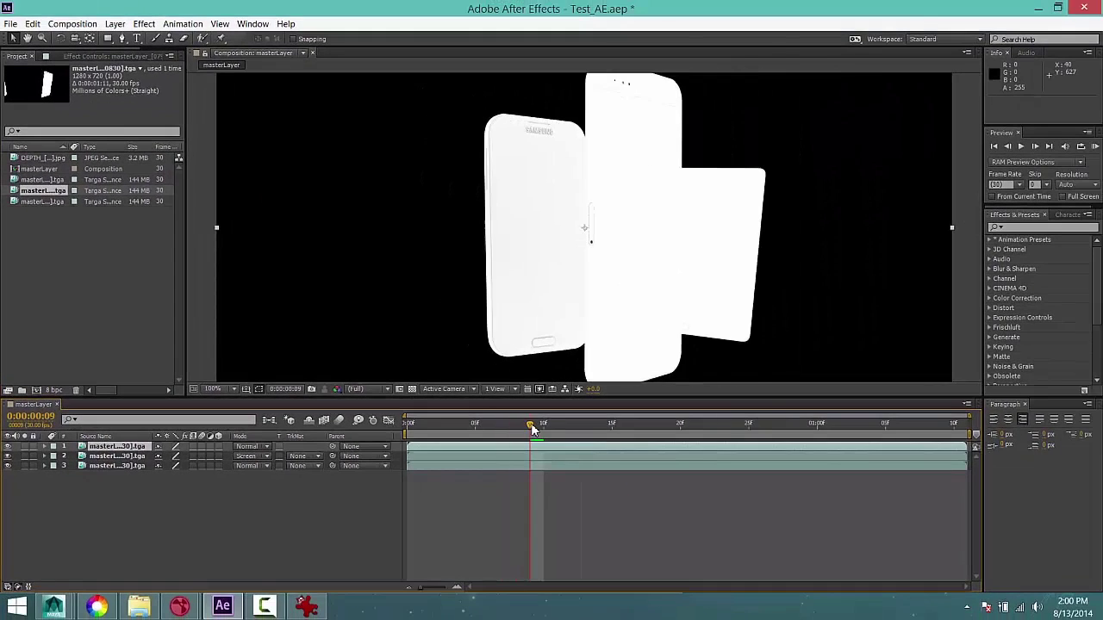
drag(533, 428, 762, 434)
drag(664, 430, 858, 436)
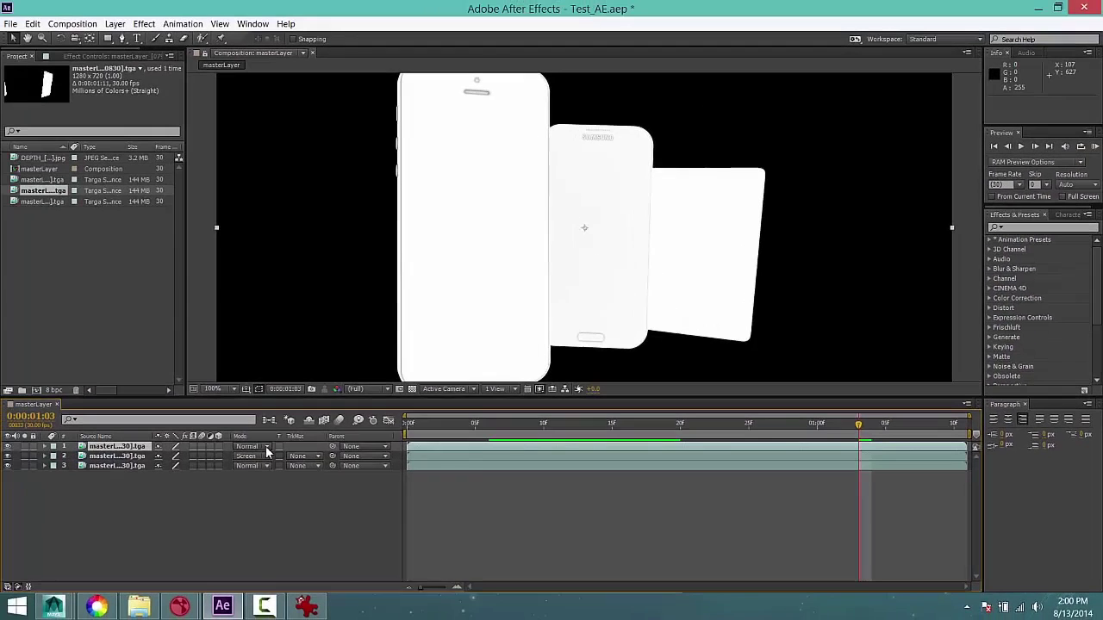
Set the ambient occlusion layer's blending mode to Multiply, trying Linear Burn as an alternative
click(266, 448)
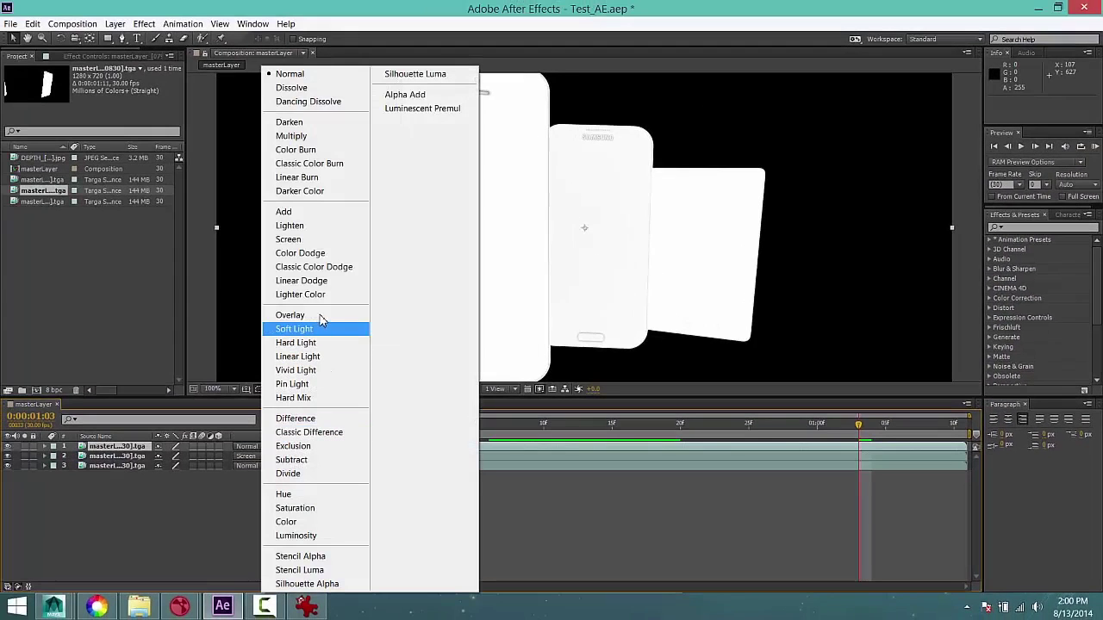
click(291, 136)
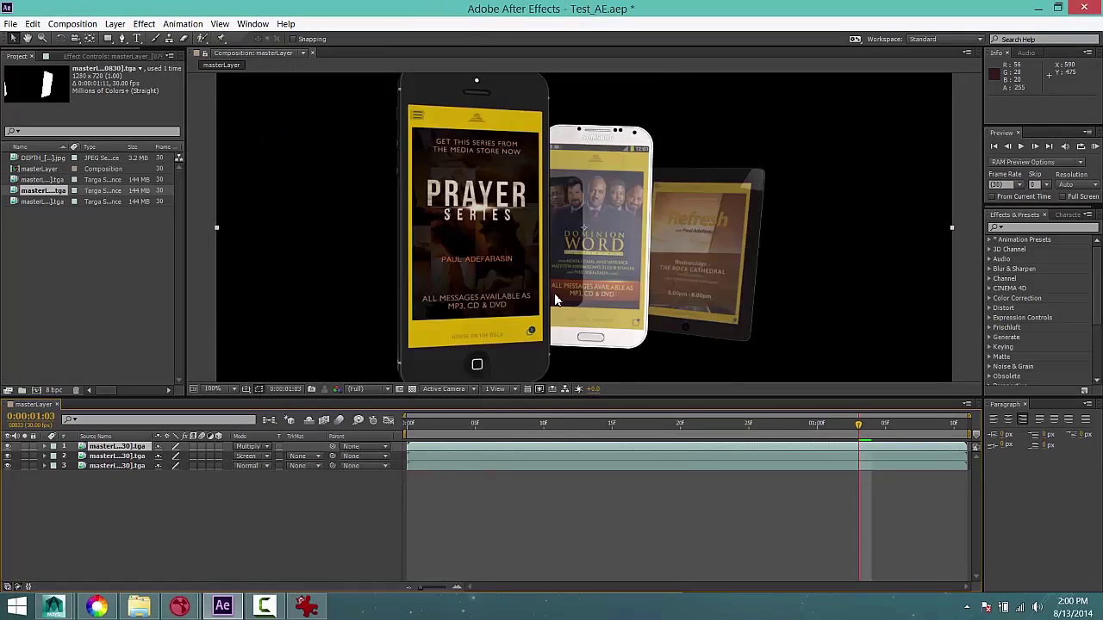
click(259, 448)
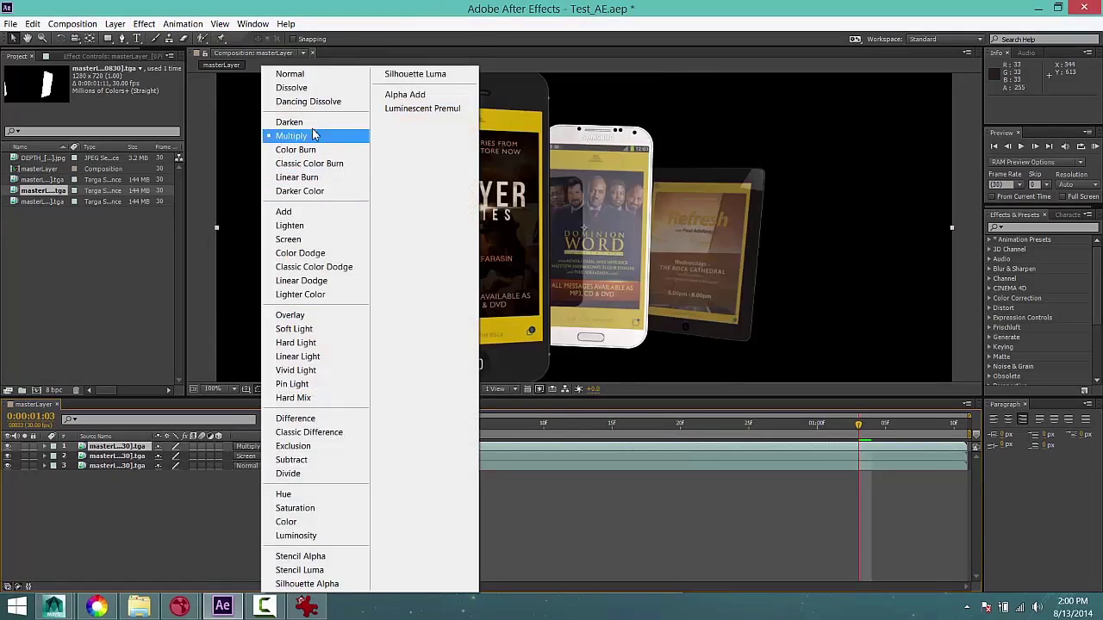
click(312, 178)
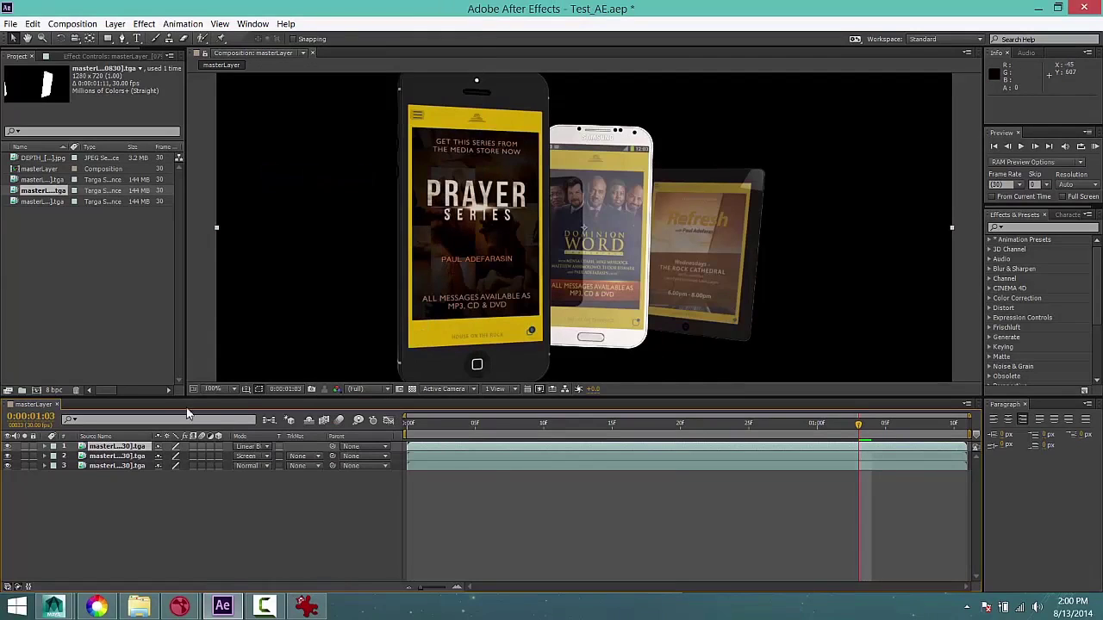
click(253, 446)
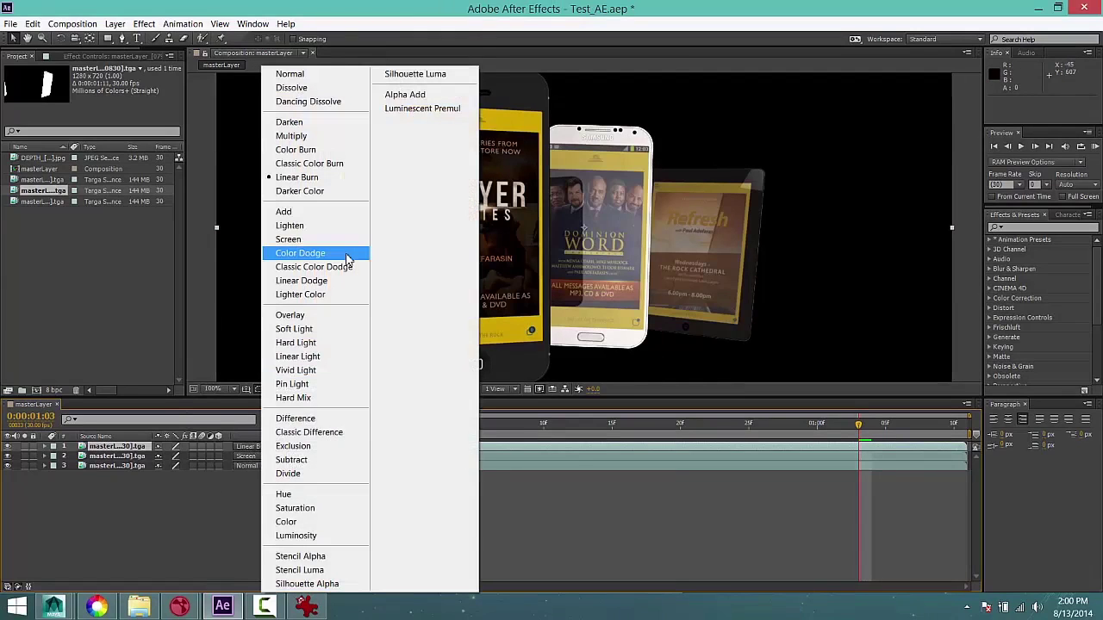
click(312, 135)
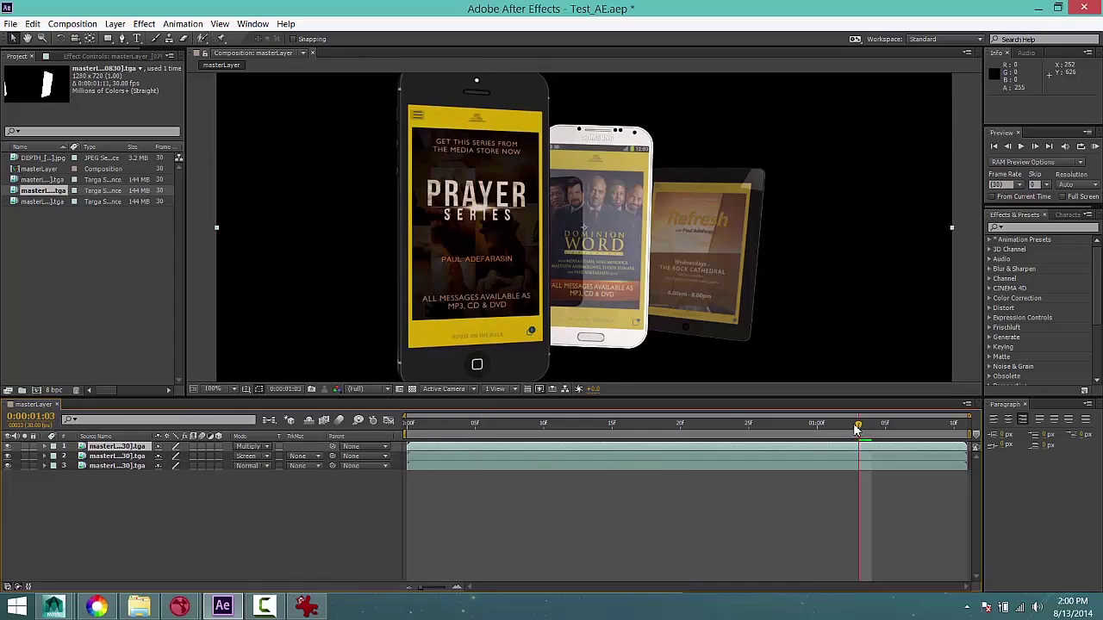
Compare a close-up of the phones with and without the ambient occlusion layer at 0:00:00:23
drag(860, 428, 726, 437)
key(period)
drag(612, 365, 641, 153)
key(period)
key(period)
key(comma)
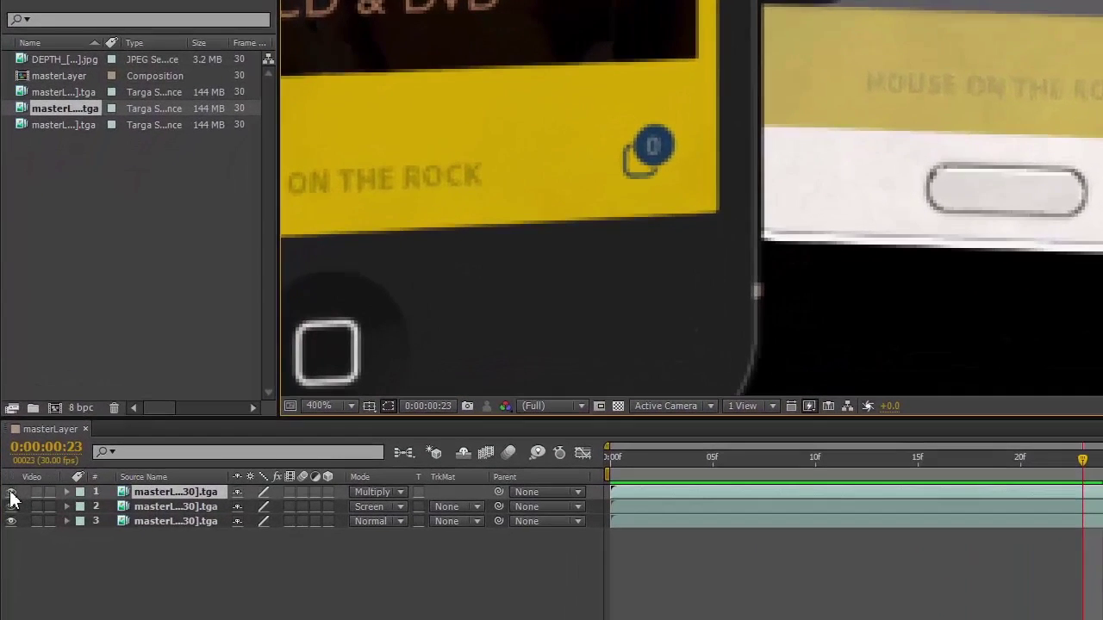
click(12, 493)
click(11, 493)
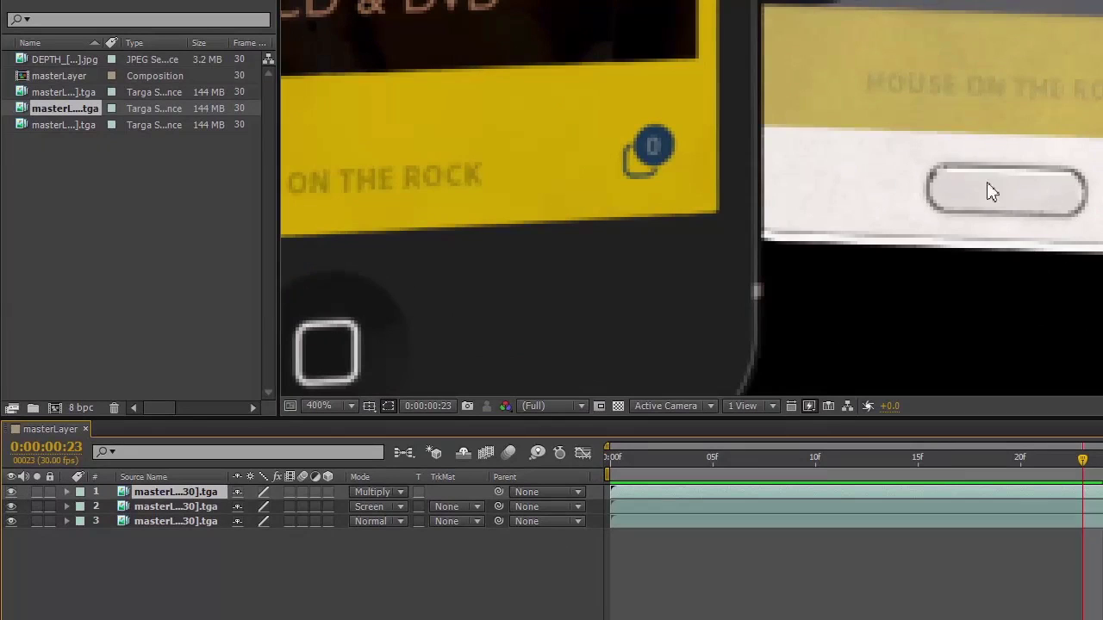
Add the DEPTH image sequence to the composition above the ambient occlusion layer
scroll(881, 186, down, 4)
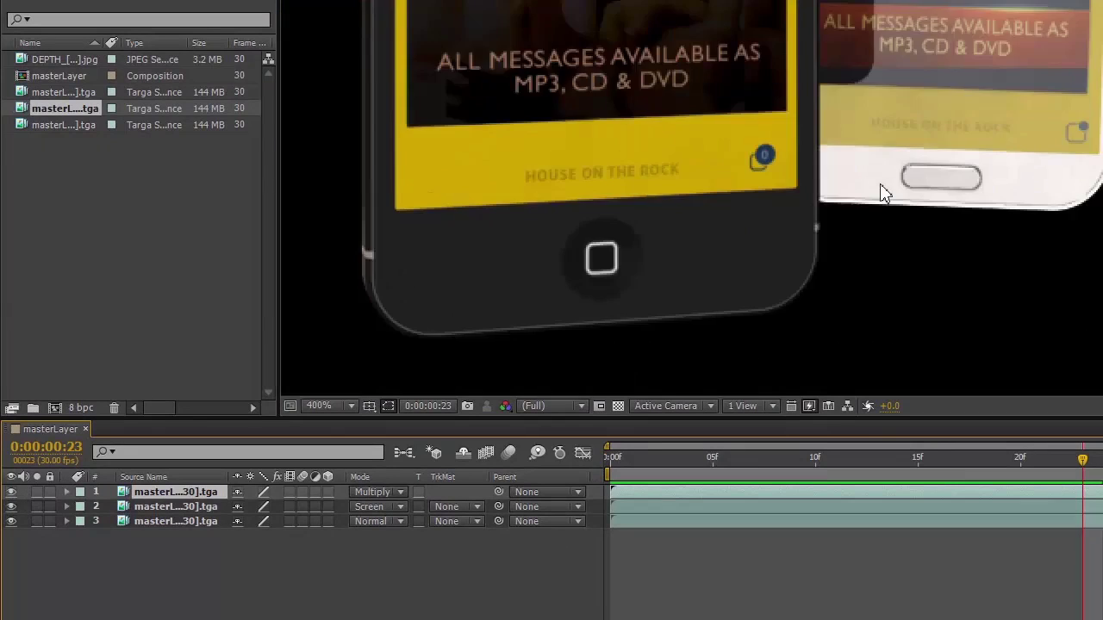
scroll(887, 181, down, 2)
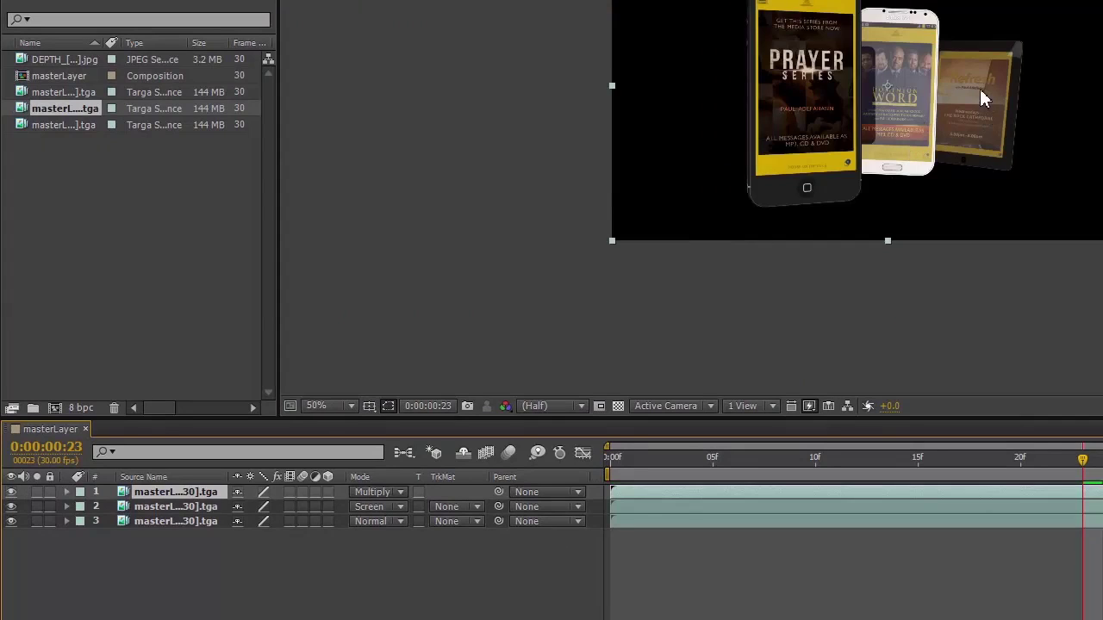
scroll(980, 91, up, 2)
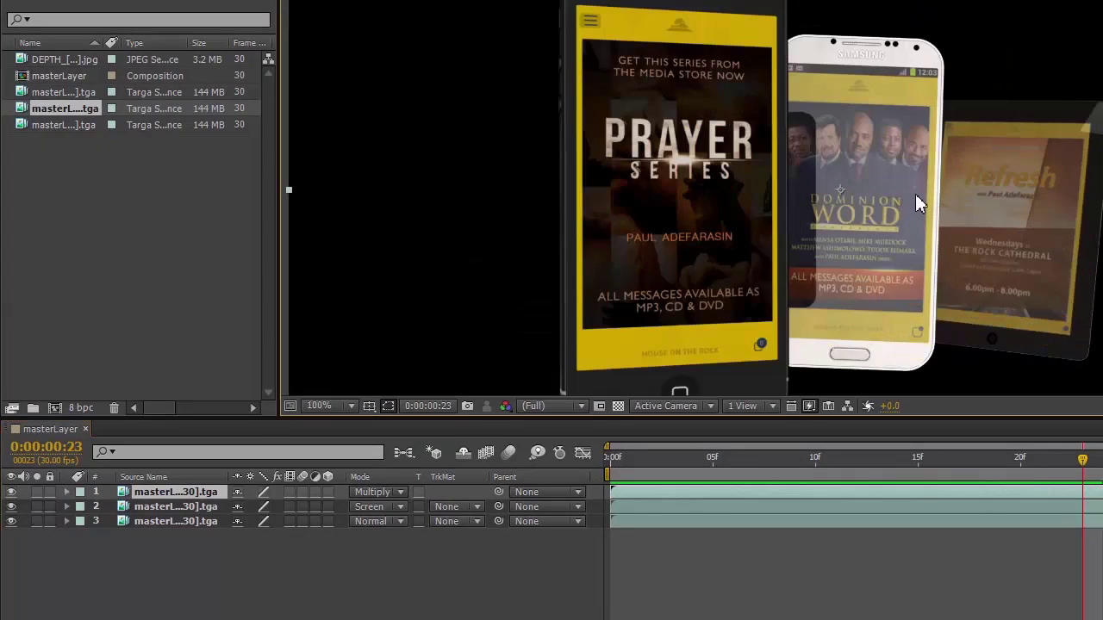
click(41, 57)
drag(185, 409, 170, 493)
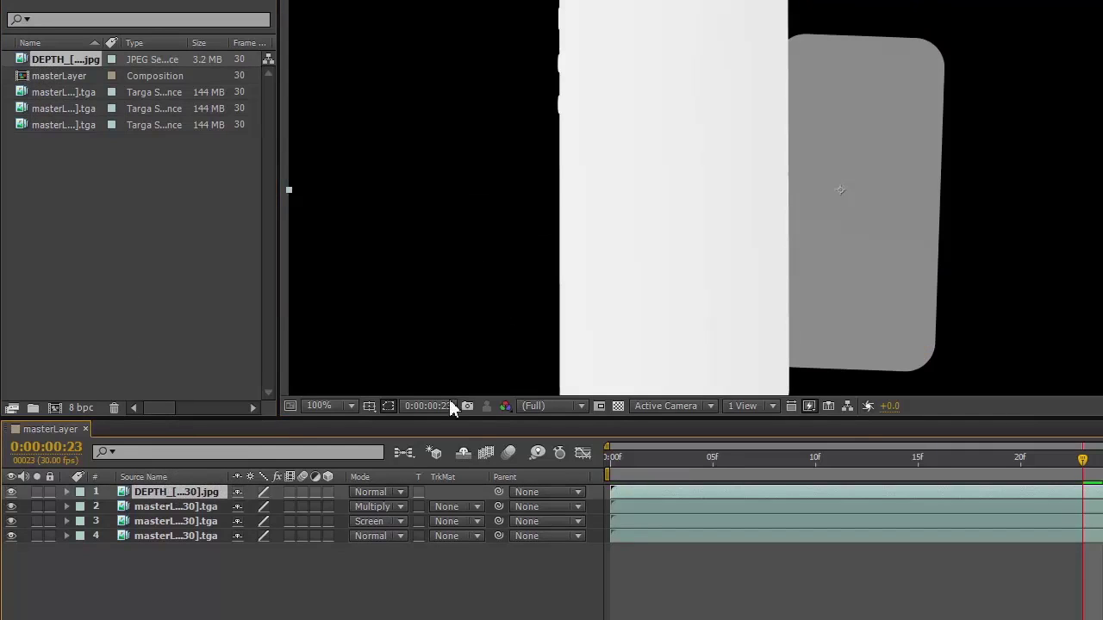
Review the depth pass along the timeline from the first frames up to 0:00:01:10
drag(1072, 462, 623, 482)
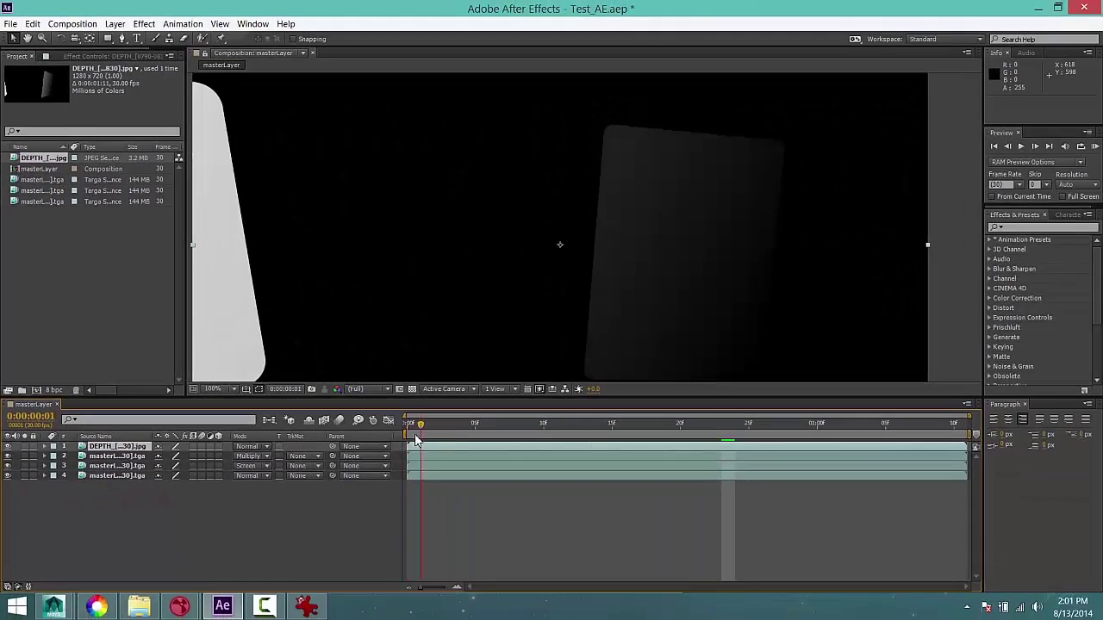
drag(416, 439, 939, 424)
drag(736, 439, 939, 412)
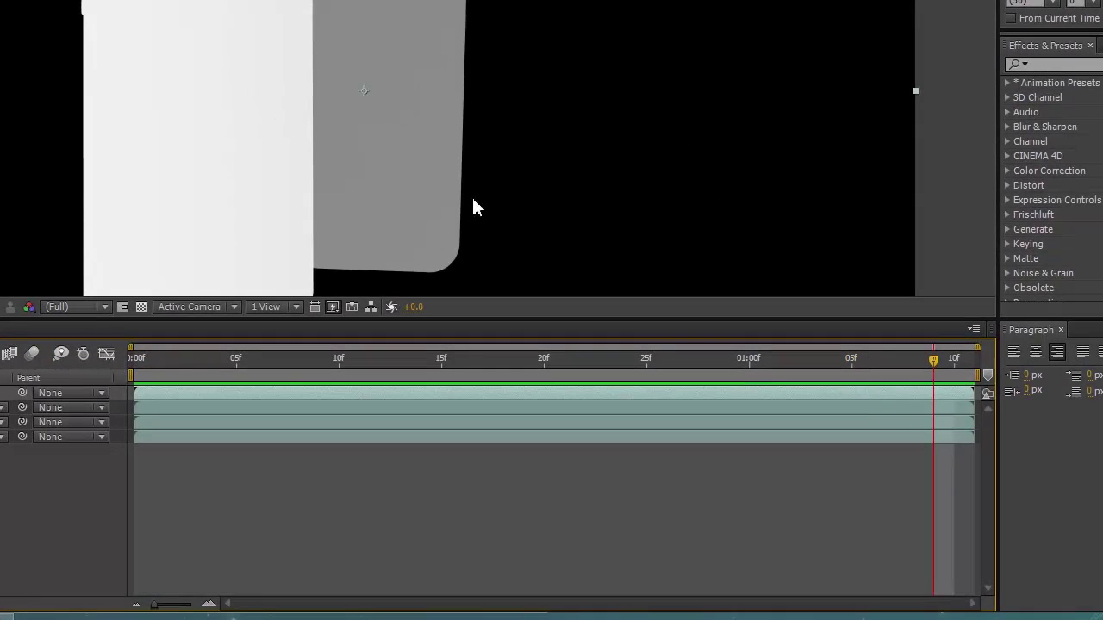
click(900, 351)
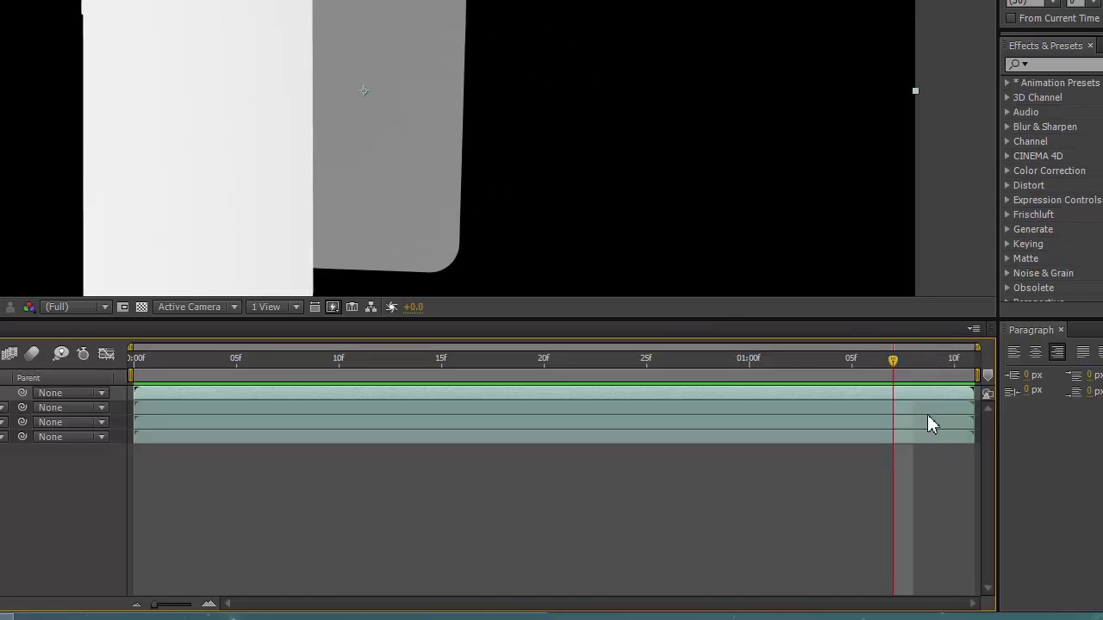
drag(895, 358, 978, 365)
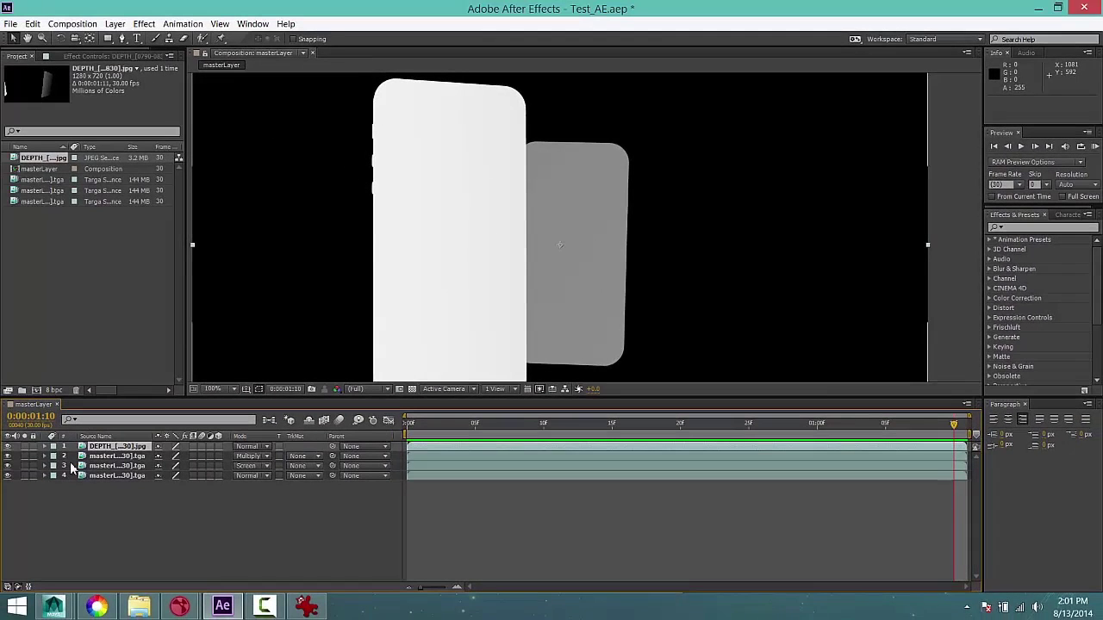
Pre-compose the three render pass layers beneath the depth layer, keeping the default settings
click(107, 457)
click(107, 447)
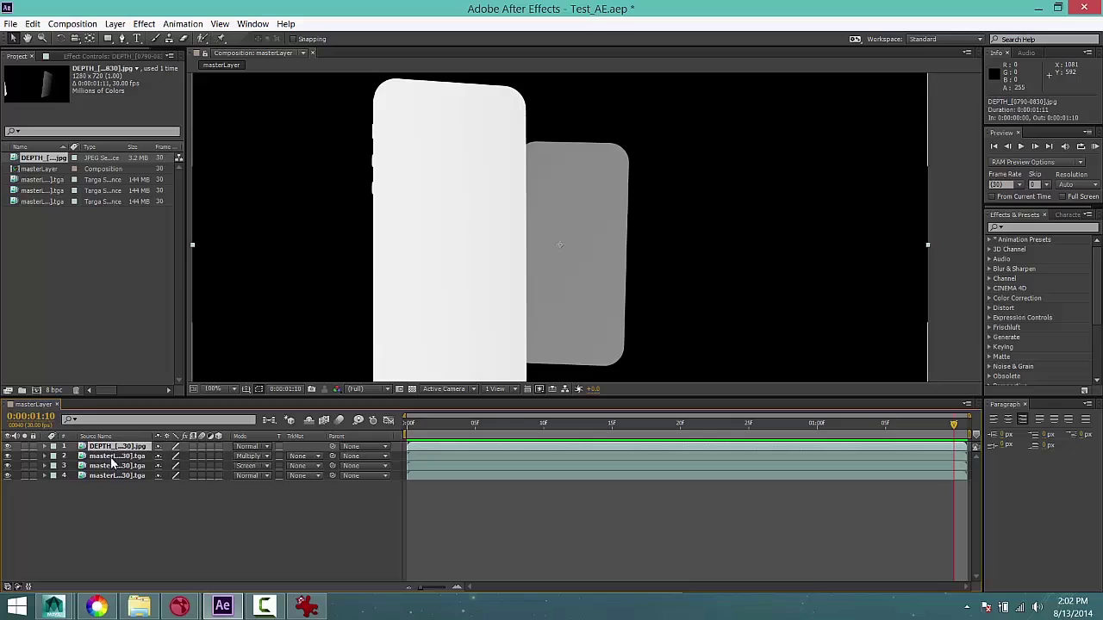
click(110, 456)
shift+click(111, 474)
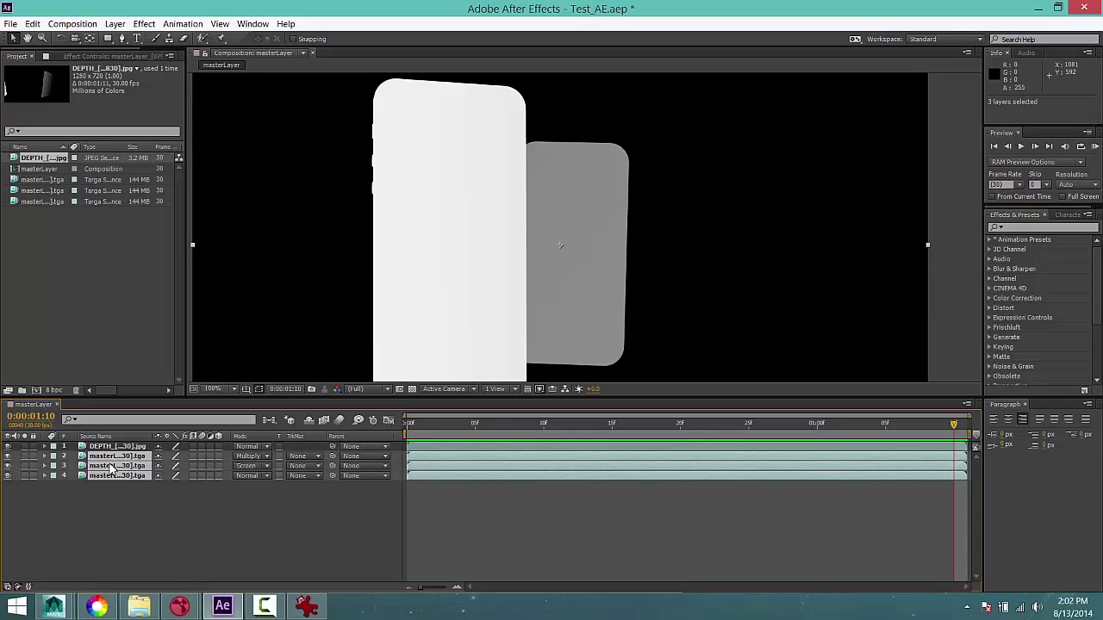
click(72, 23)
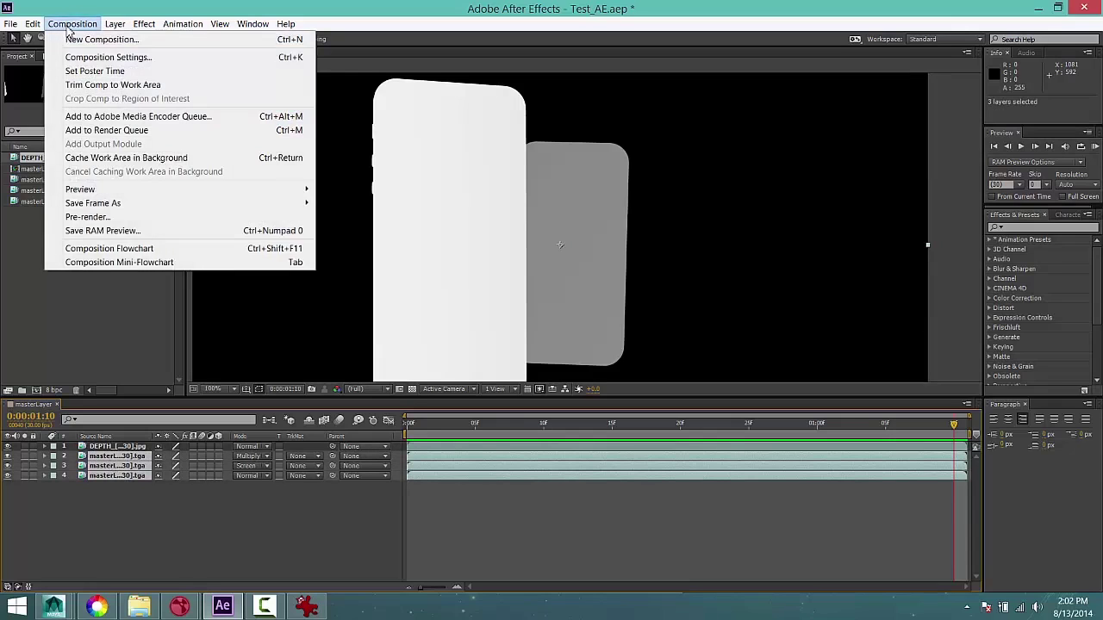
mouse_move(115, 23)
click(149, 491)
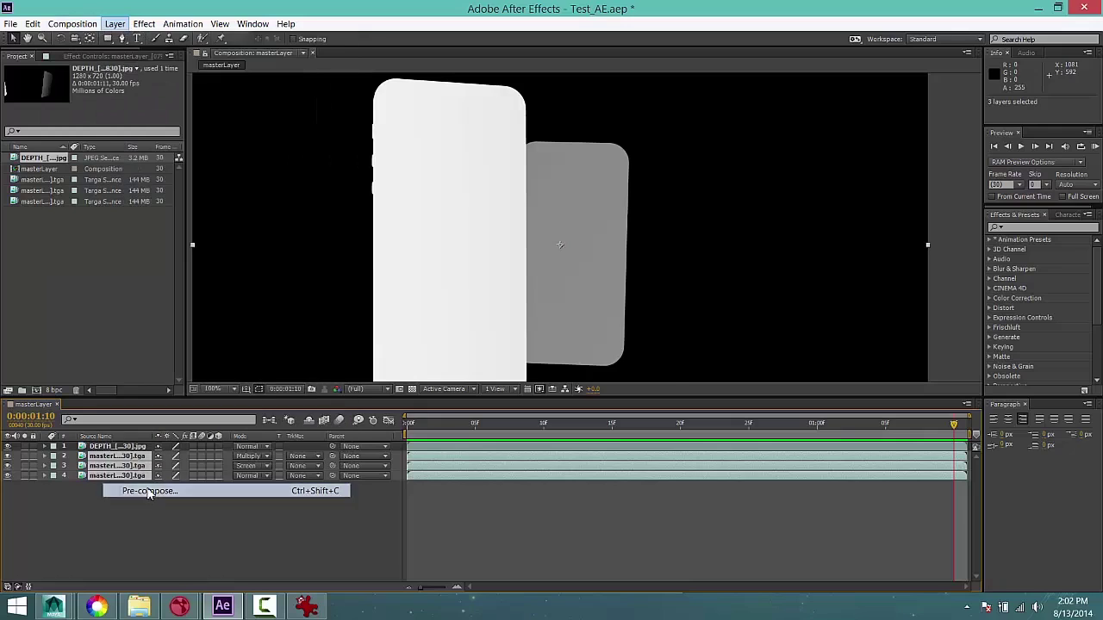
click(575, 361)
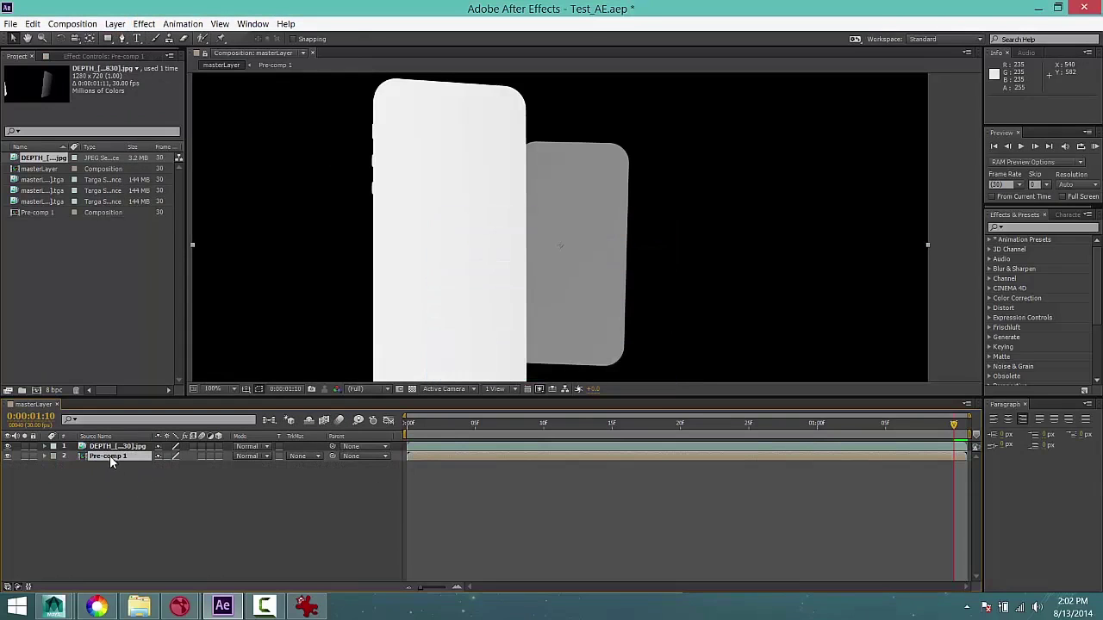
click(114, 447)
click(113, 455)
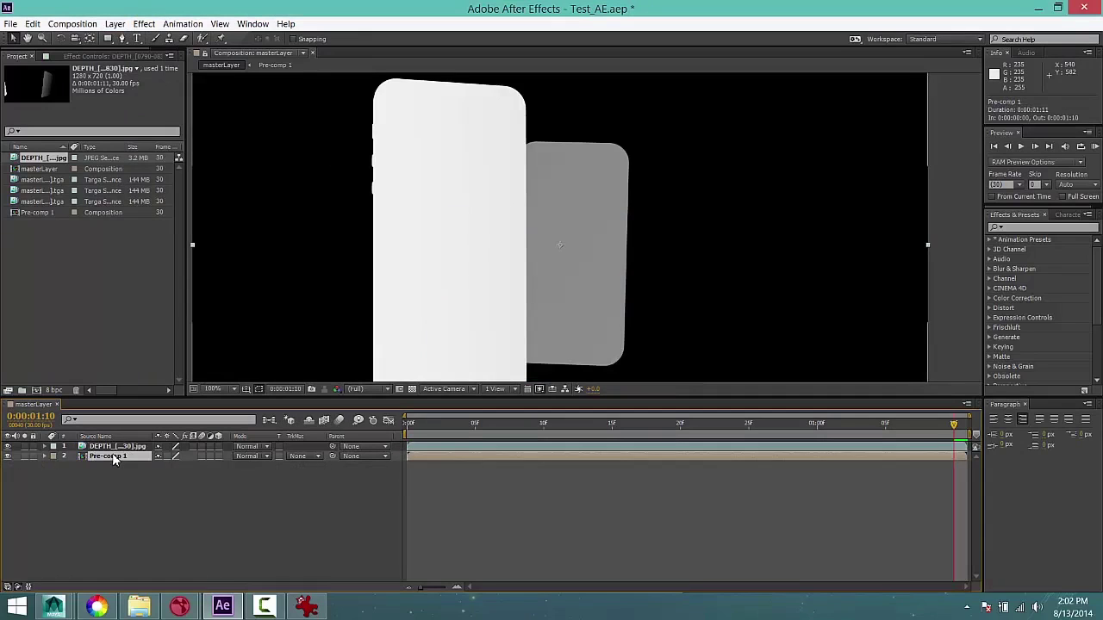
click(113, 448)
click(113, 456)
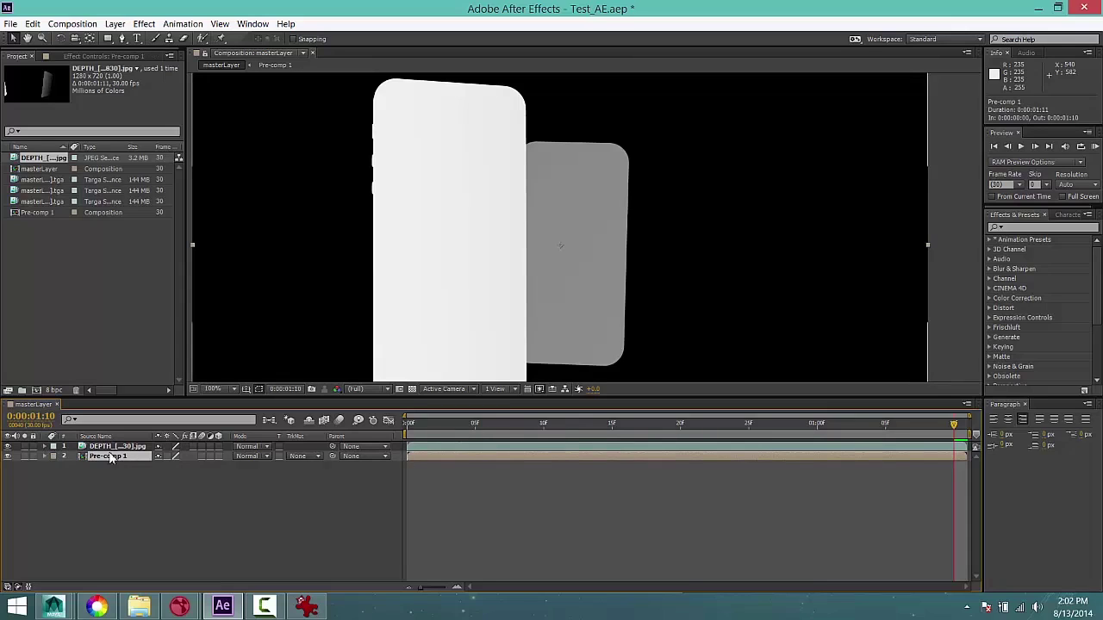
click(7, 446)
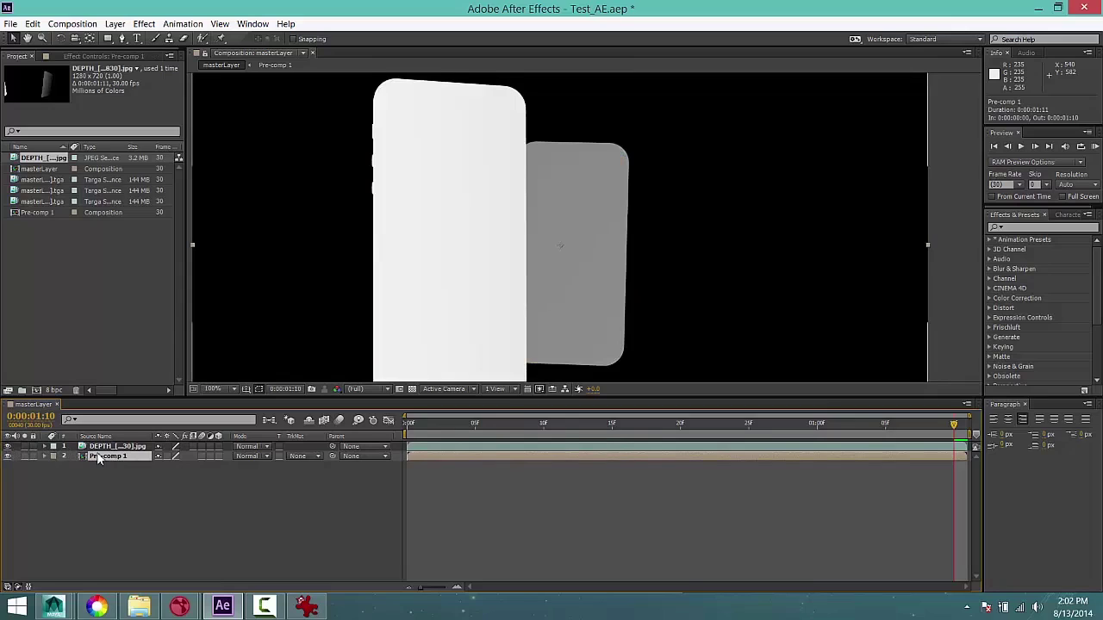
Look through the available effects for the Frischluft depth of field plug-ins, leaving the pre-composed layer without an effect
click(145, 24)
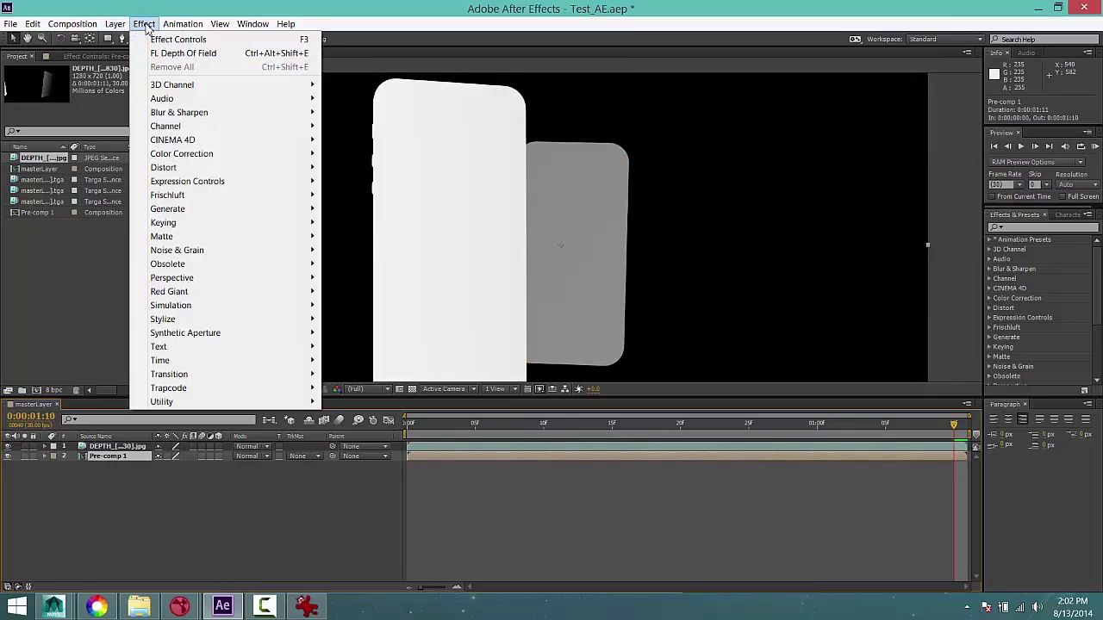
mouse_move(269, 238)
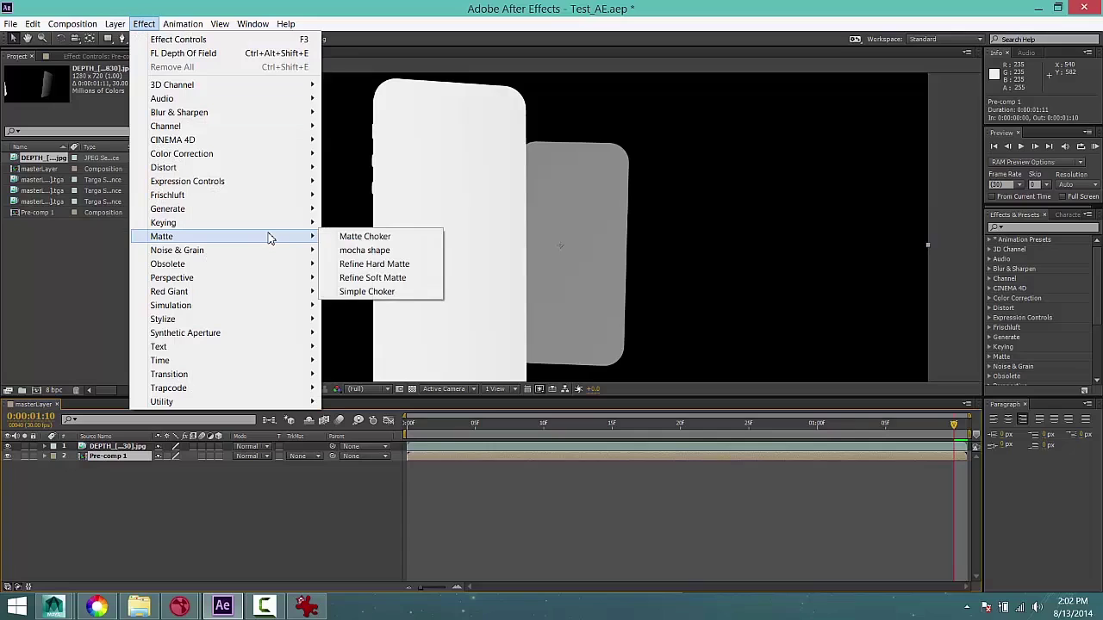
mouse_move(269, 264)
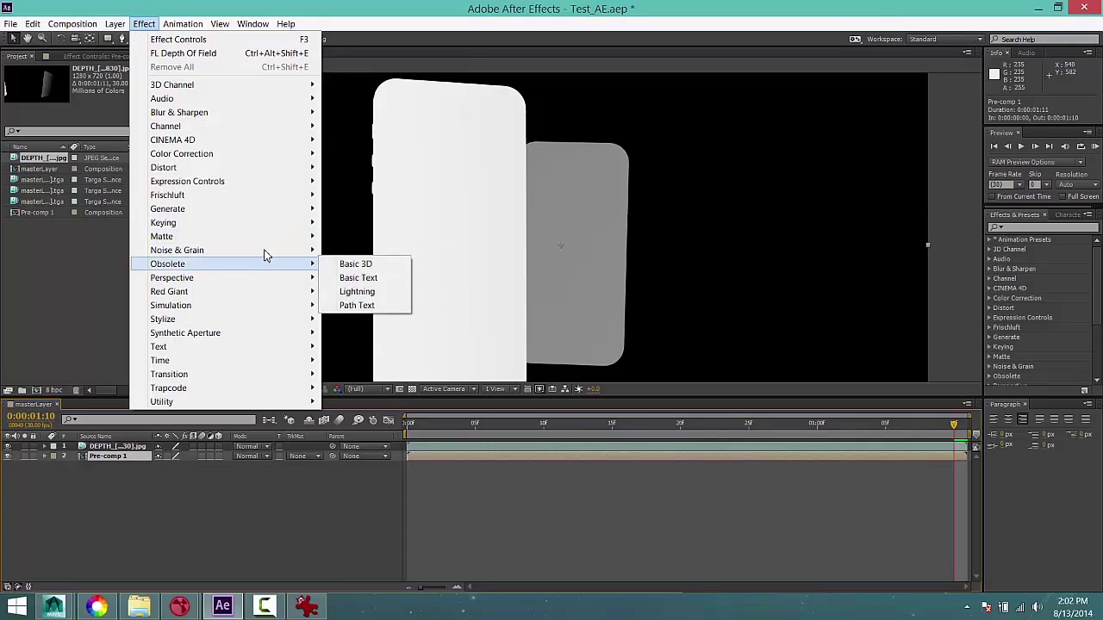
mouse_move(267, 198)
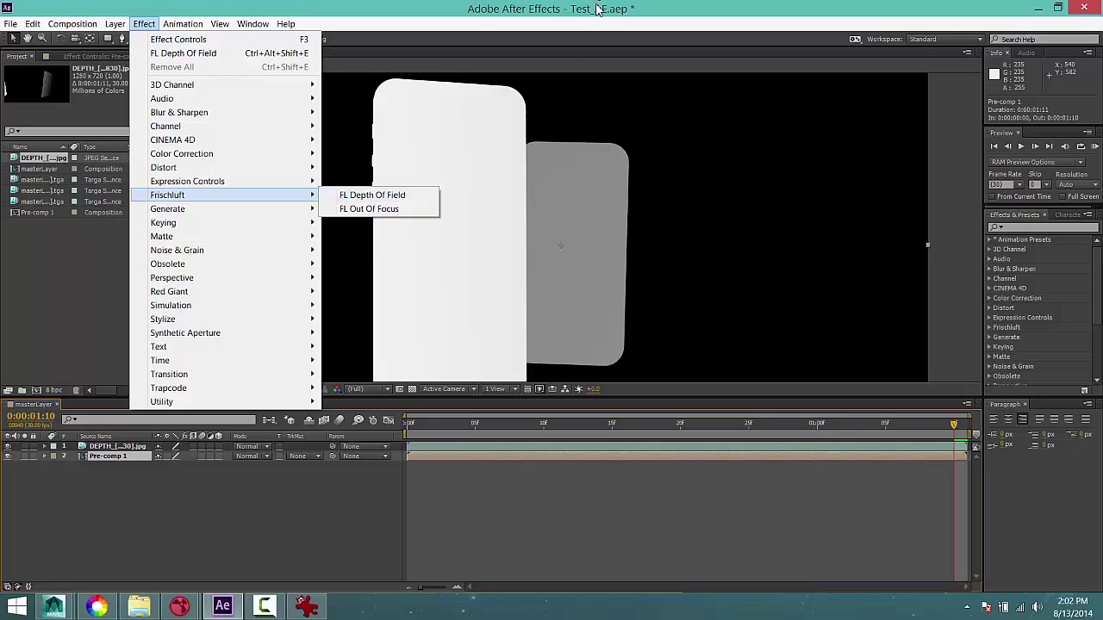
click(517, 10)
Switch to Chrome, search for "frischluft lenscare" and read through the Lenscare description page on frischluft.com
mouse_move(610, 7)
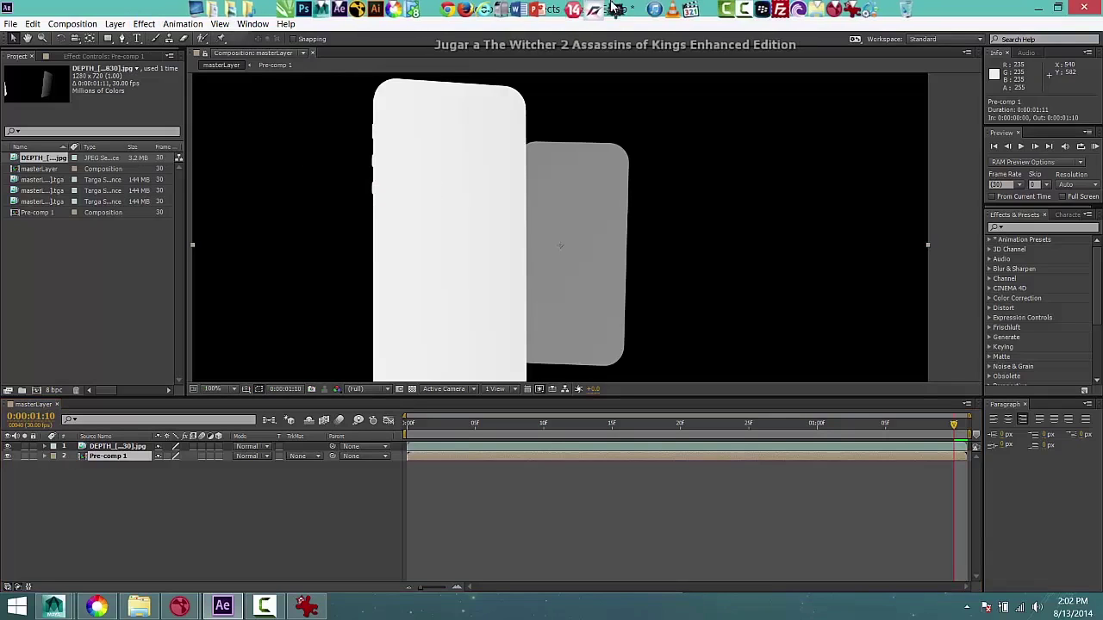
click(449, 24)
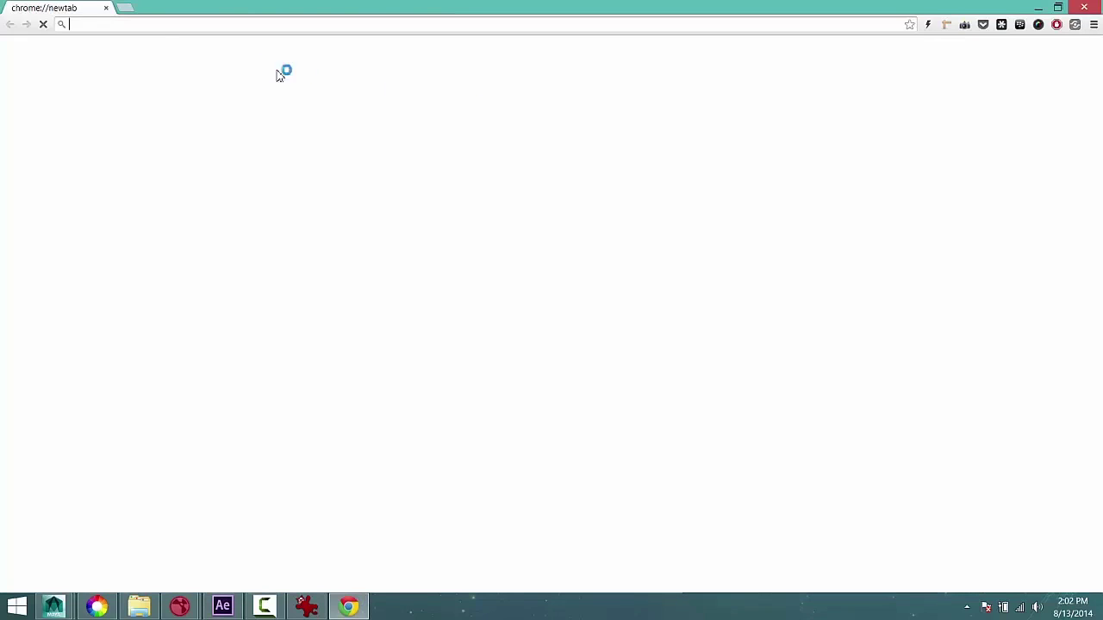
text(frish)
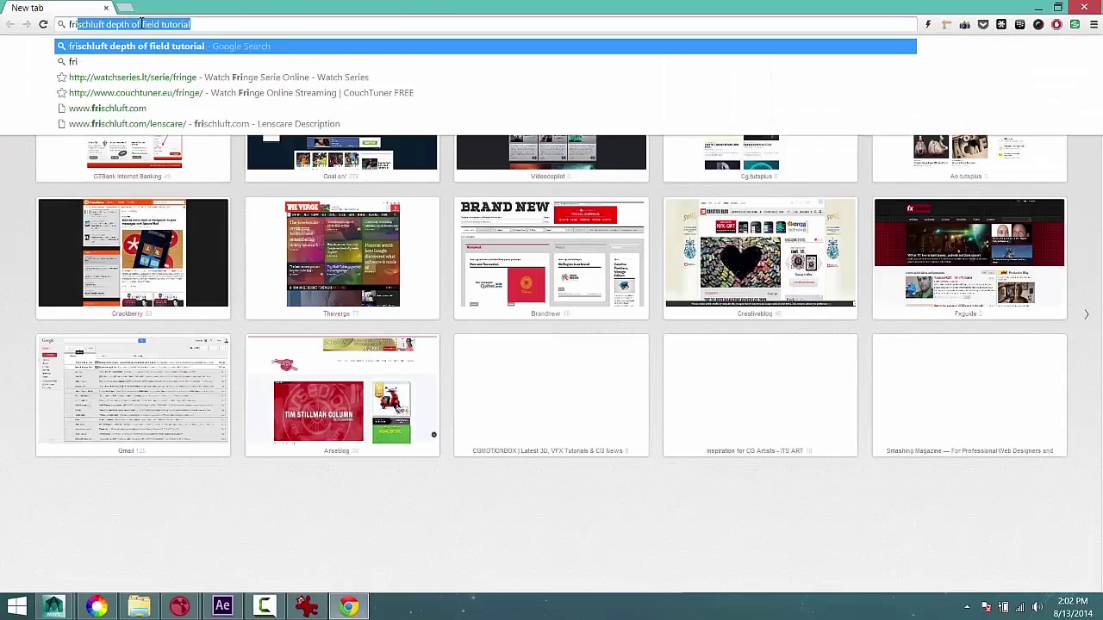
text(luft)
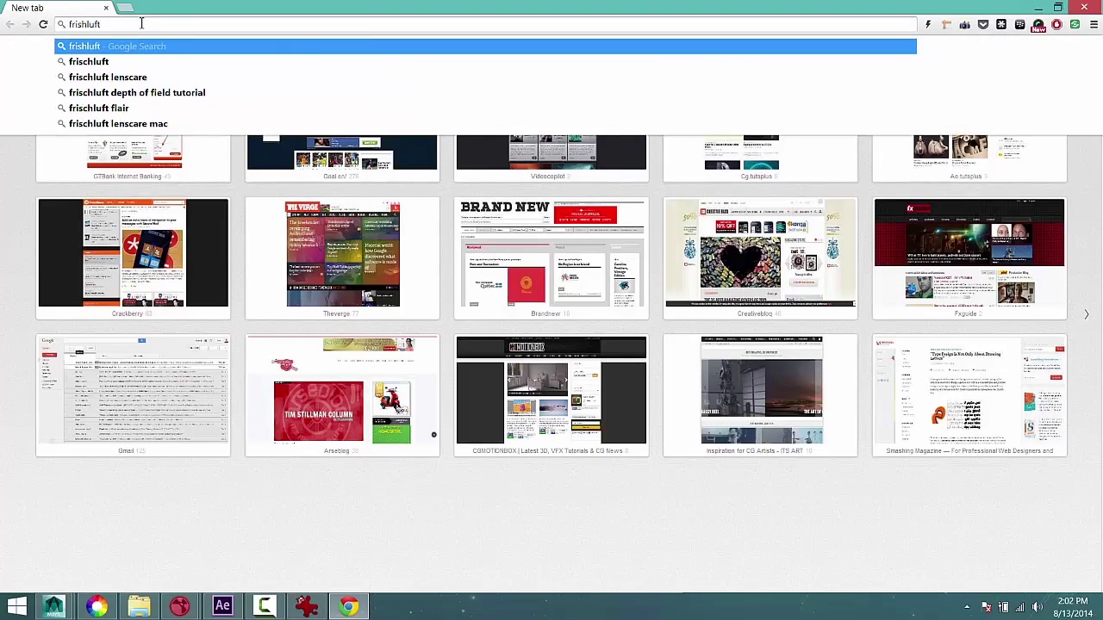
key(Down)
key(Down)
key(Return)
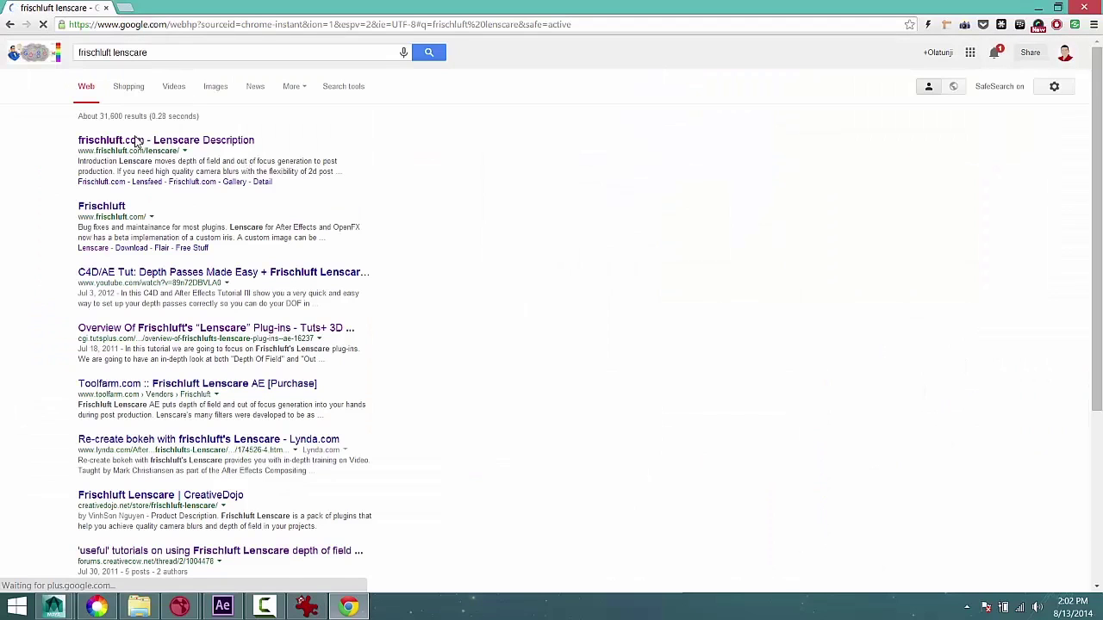
click(136, 144)
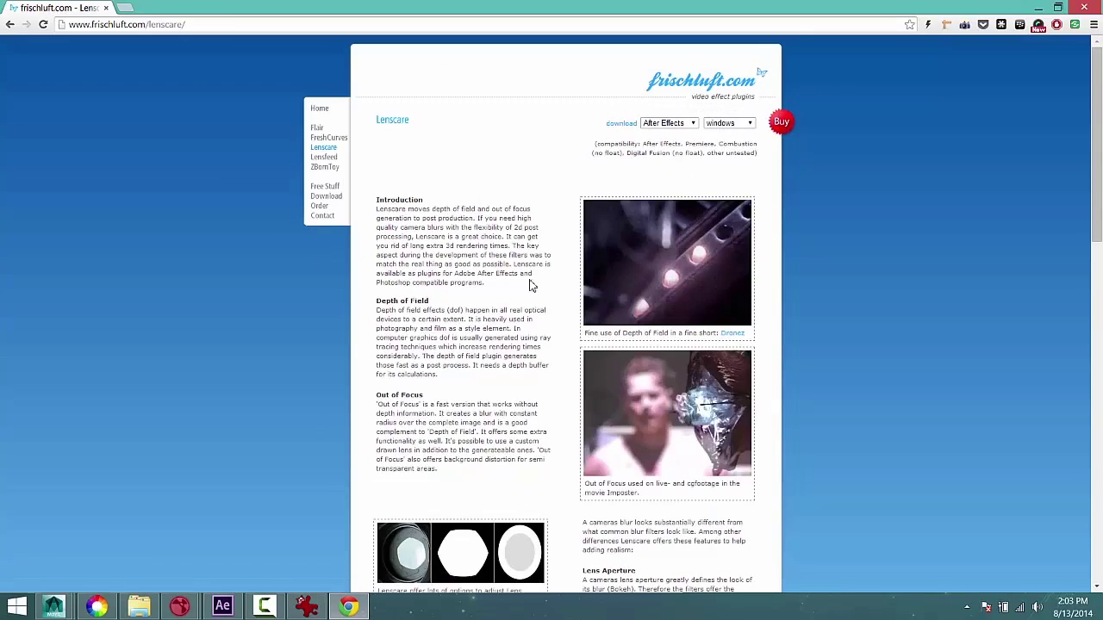
scroll(515, 331, down, 8)
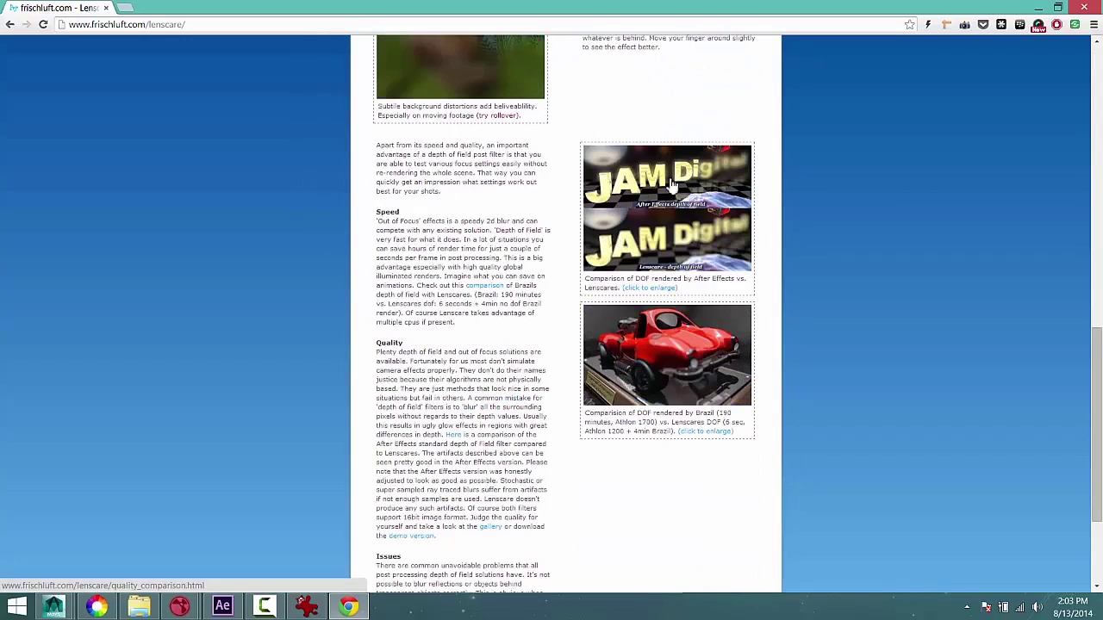
Switch back to After Effects and apply the FL Depth Of Field effect to the Pre-comp 1 layer
scroll(649, 353, up, 5)
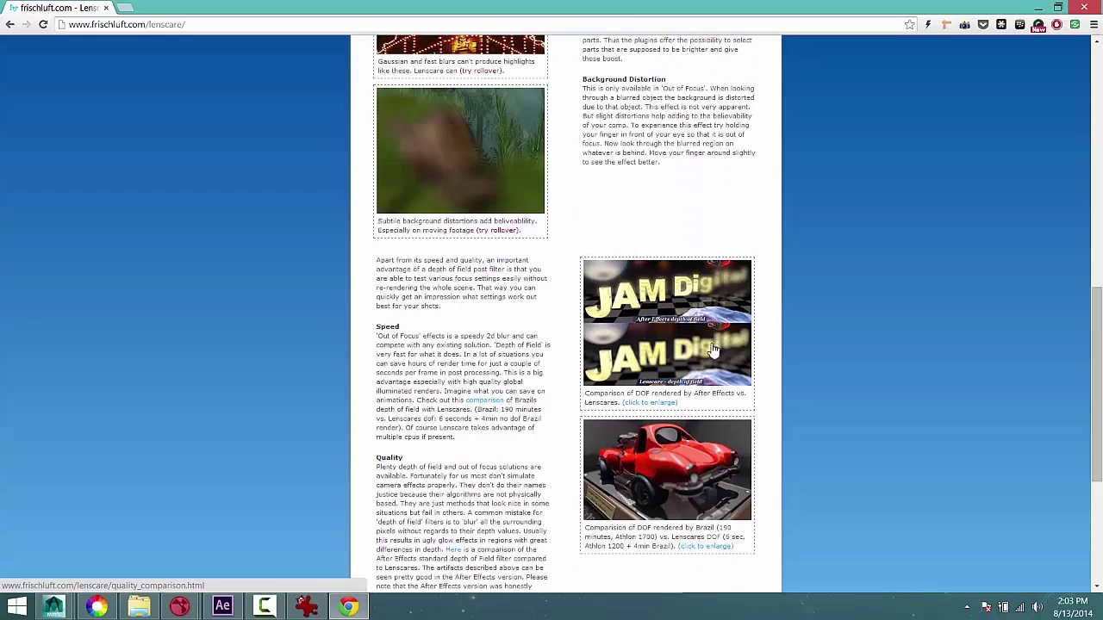
scroll(838, 138, up, 4)
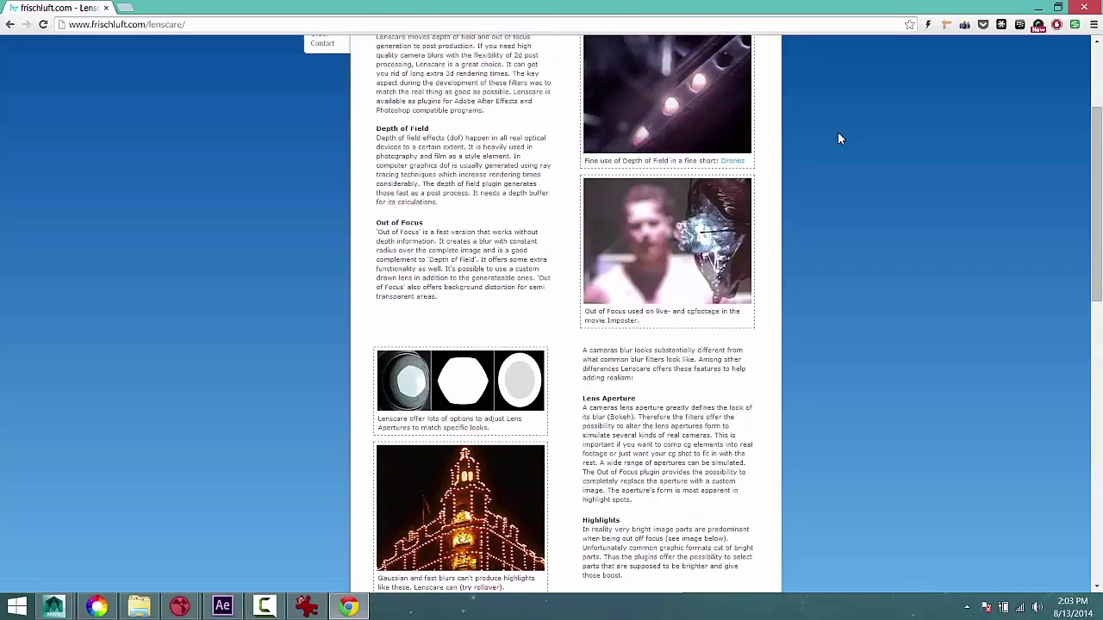
click(1039, 8)
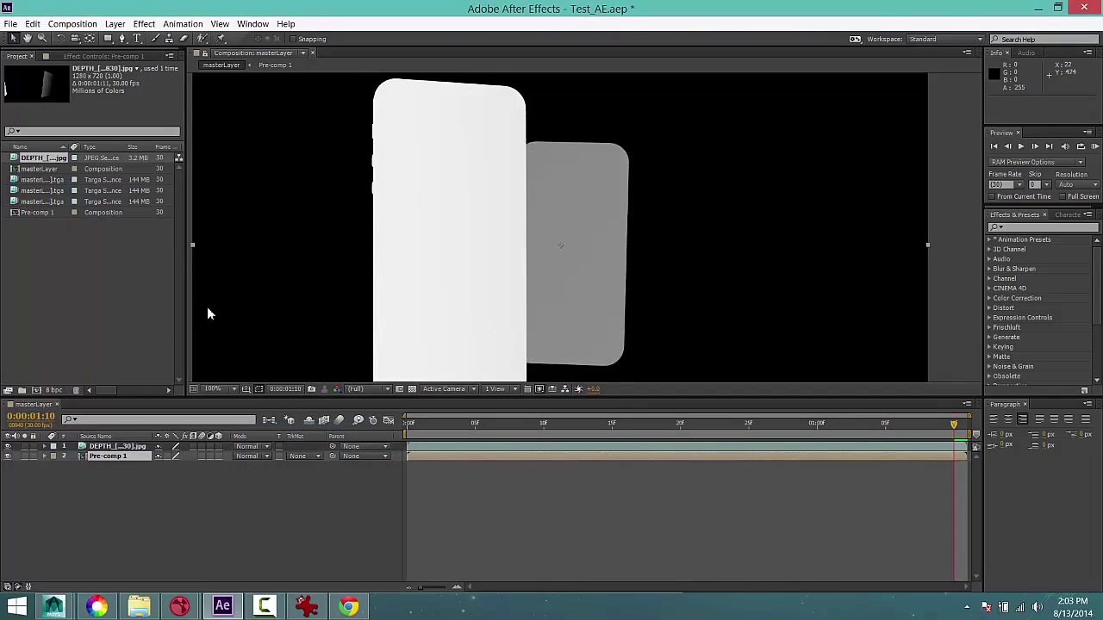
click(103, 456)
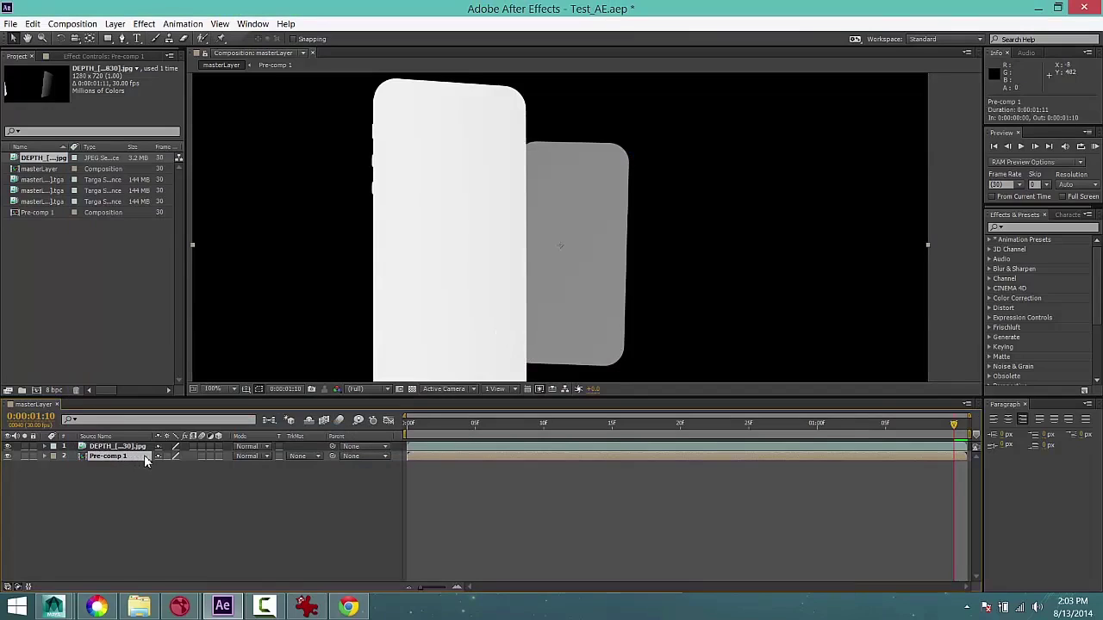
click(145, 24)
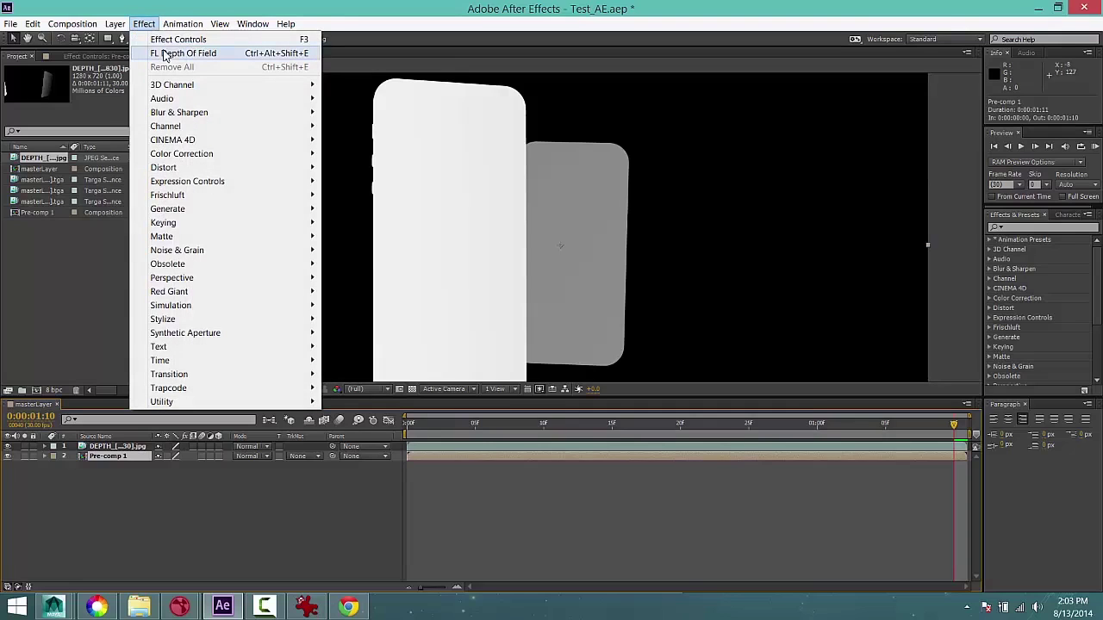
click(167, 54)
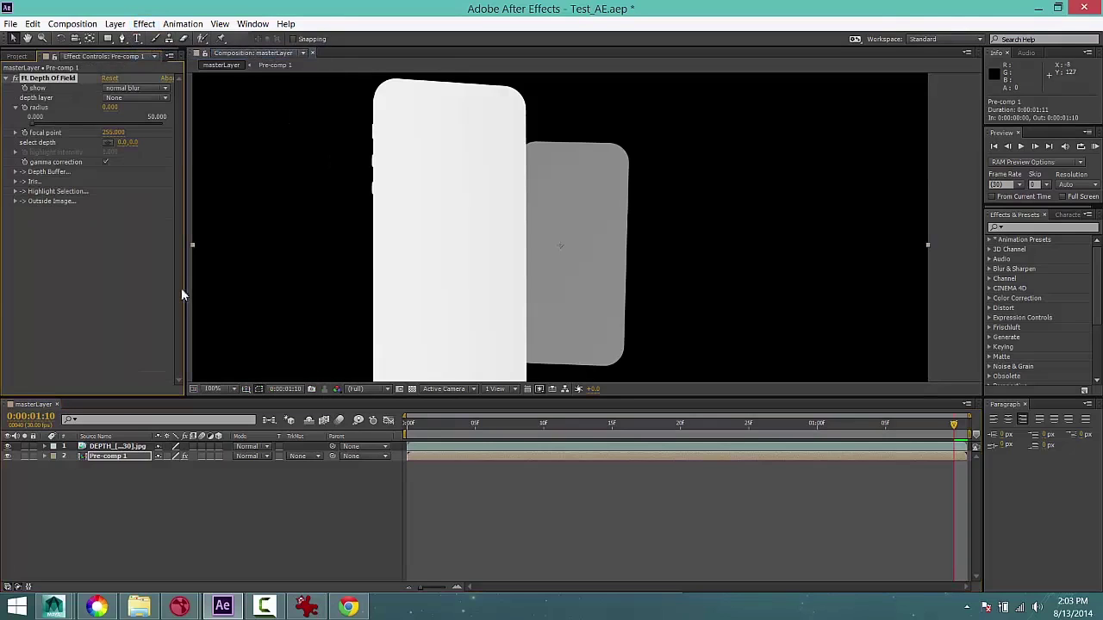
Set the effect's depth layer to DEPTH_[0790-0830].jpg and hide that layer in the composition
click(128, 98)
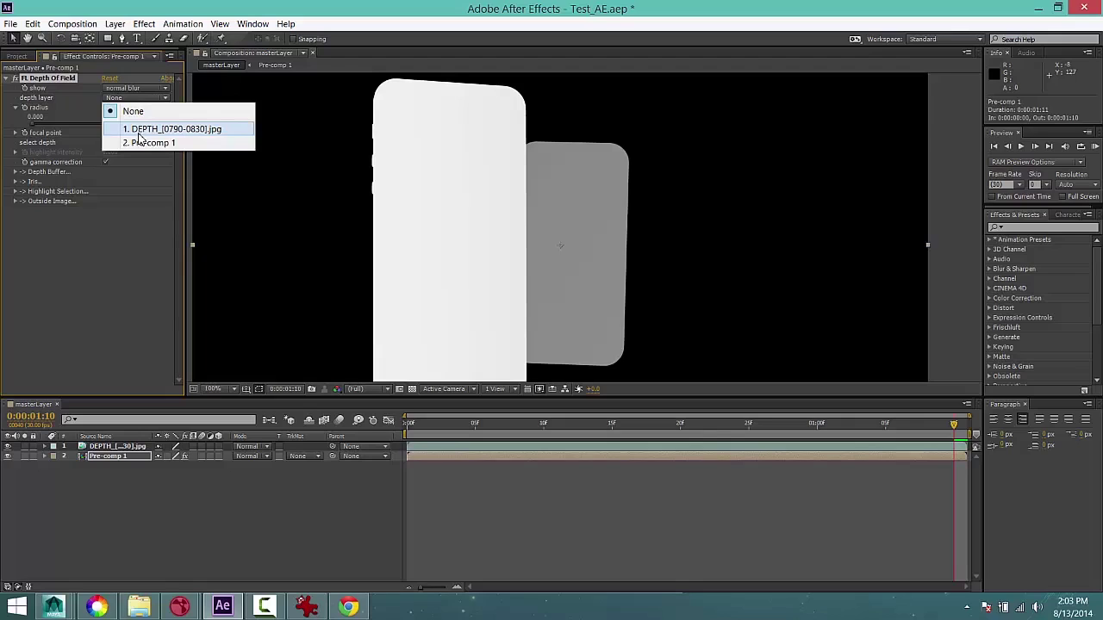
click(140, 130)
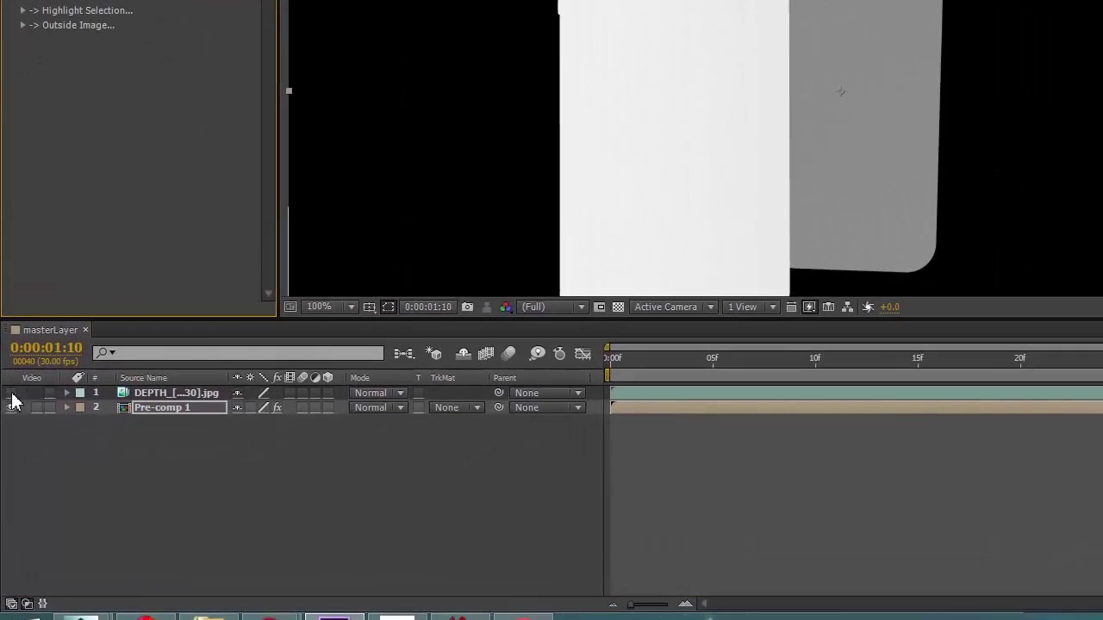
click(8, 446)
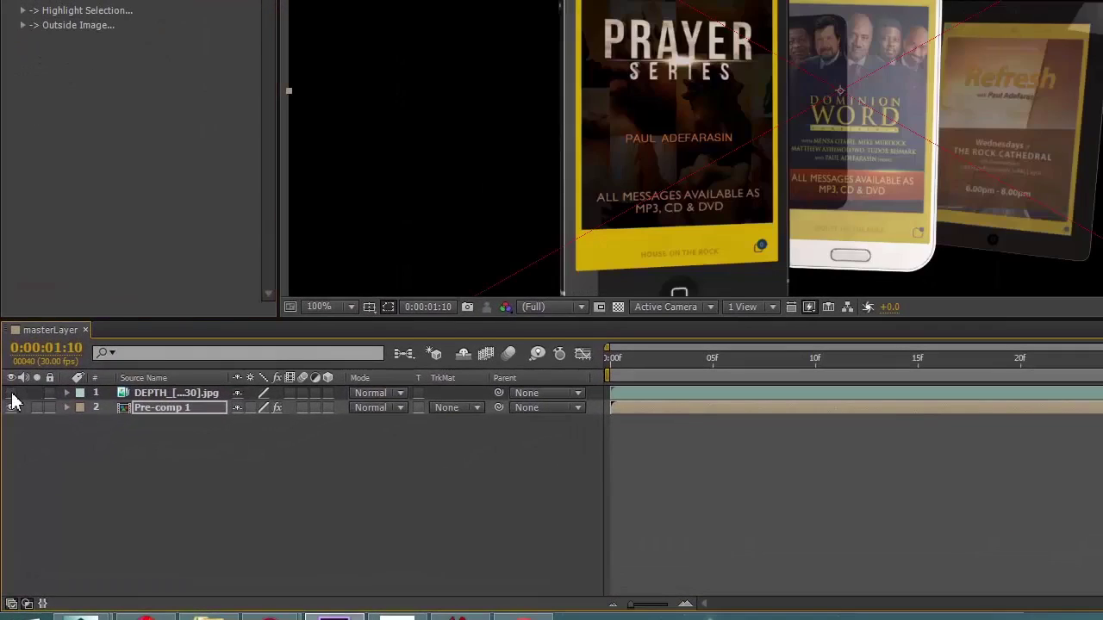
scroll(595, 138, down, 2)
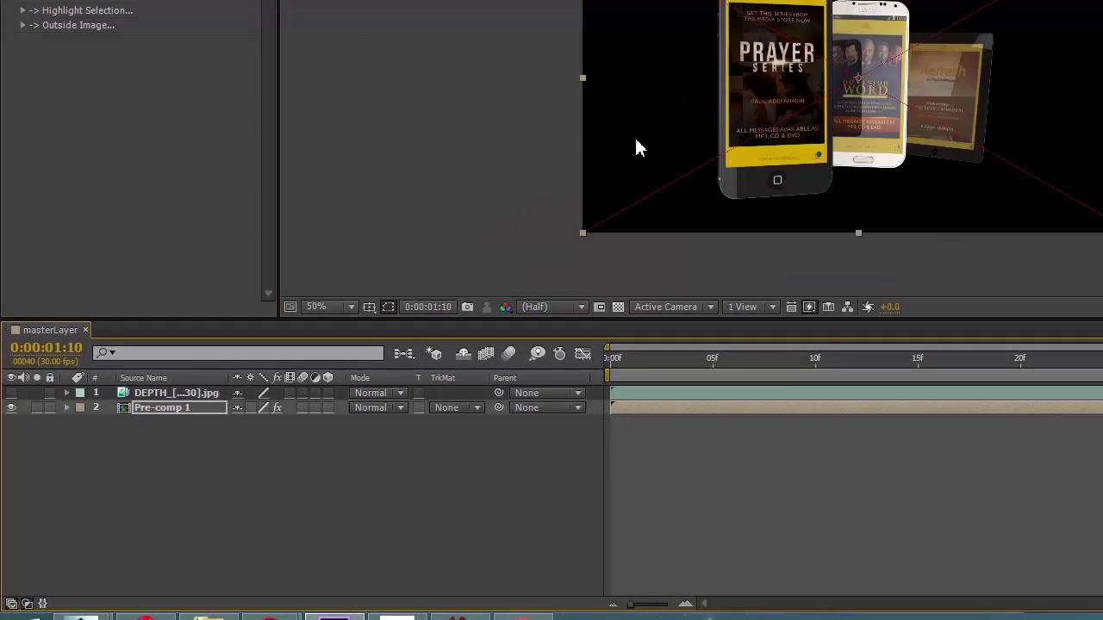
Move the hidden depth layer below Pre-comp 1 in the layer stack
click(211, 394)
drag(191, 409, 190, 412)
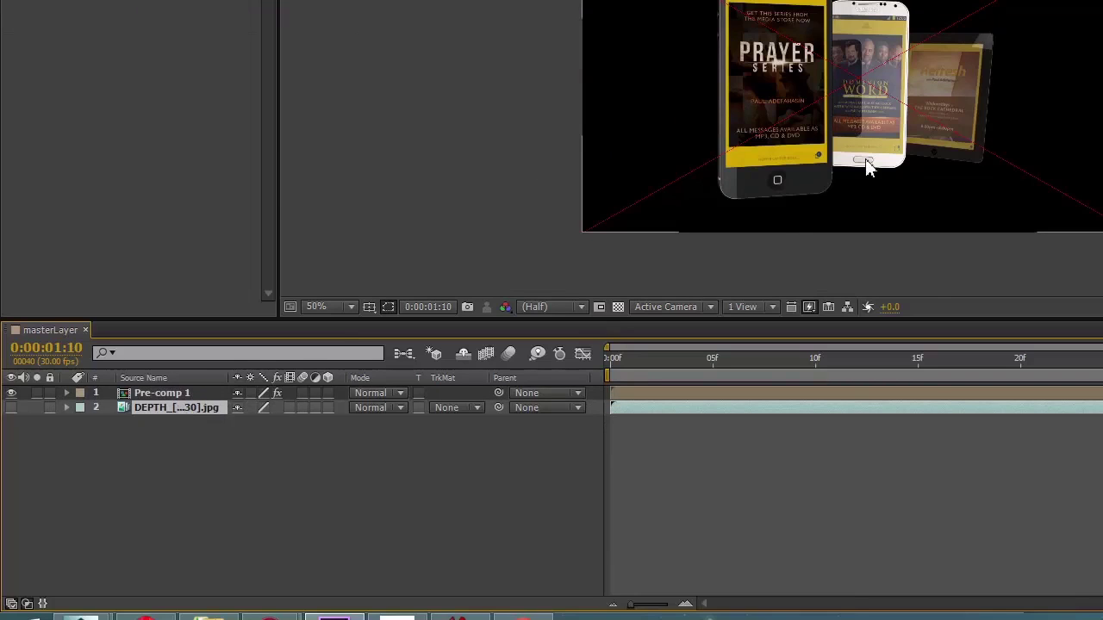
scroll(863, 158, up, 2)
scroll(860, 155, down, 2)
scroll(794, 103, up, 1)
scroll(794, 101, down, 1)
Raise the FL Depth Of Field radius on Pre-comp 1 to about 14
click(160, 395)
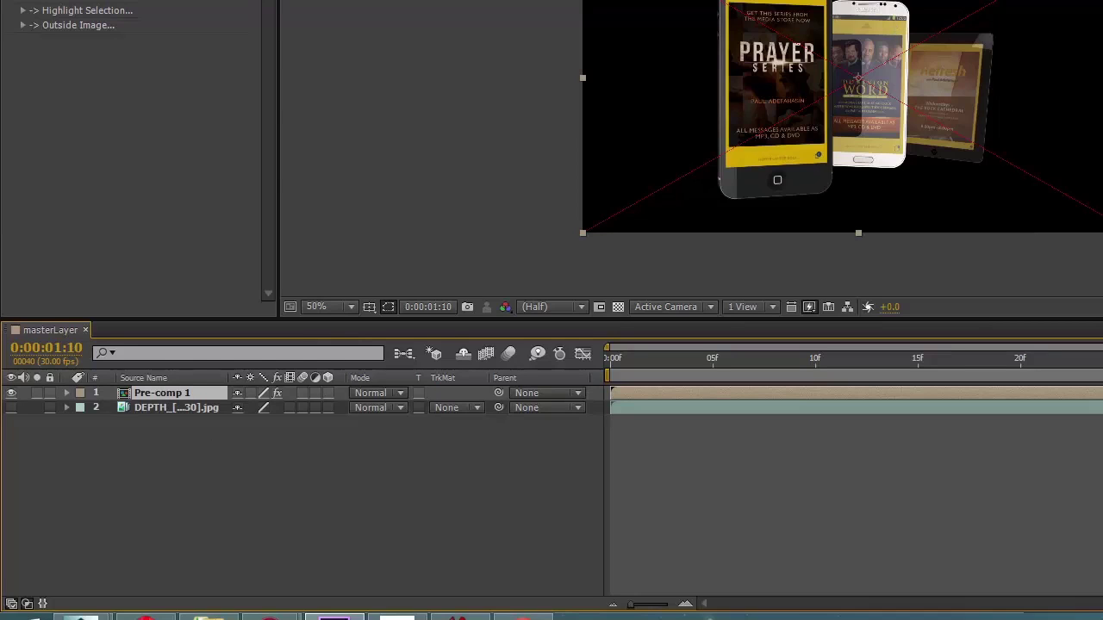
scroll(843, 69, up, 2)
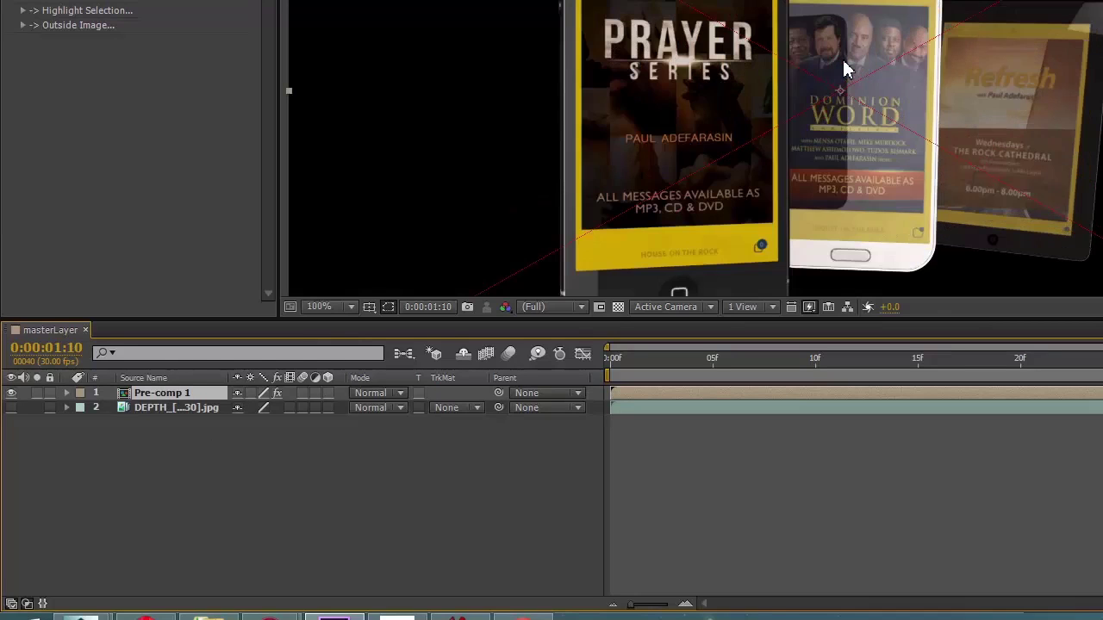
scroll(843, 69, down, 2)
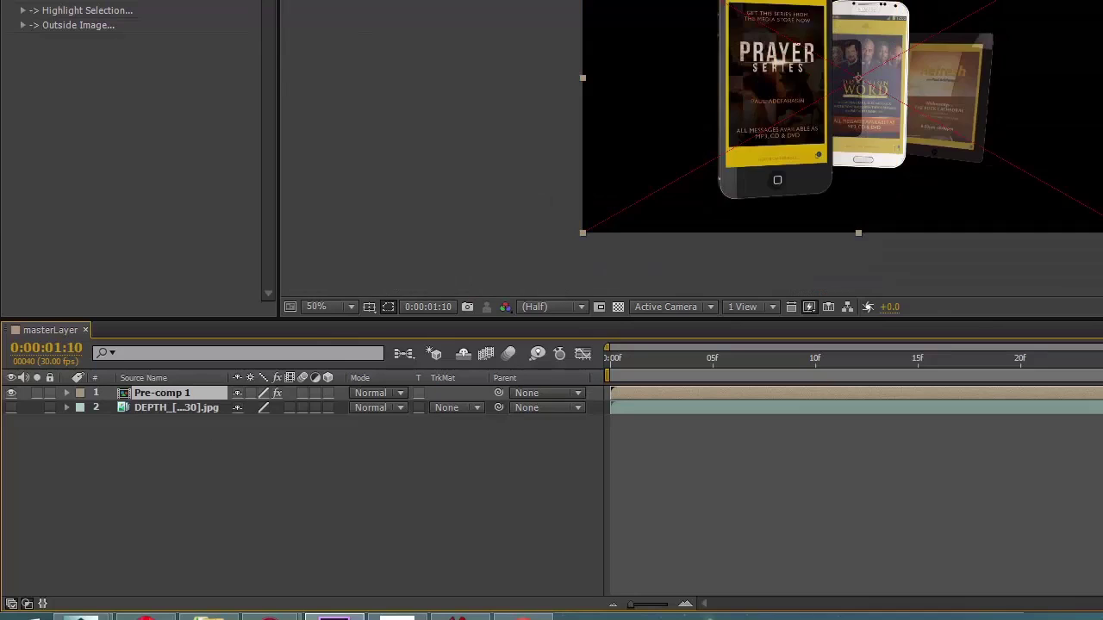
scroll(852, 44, up, 2)
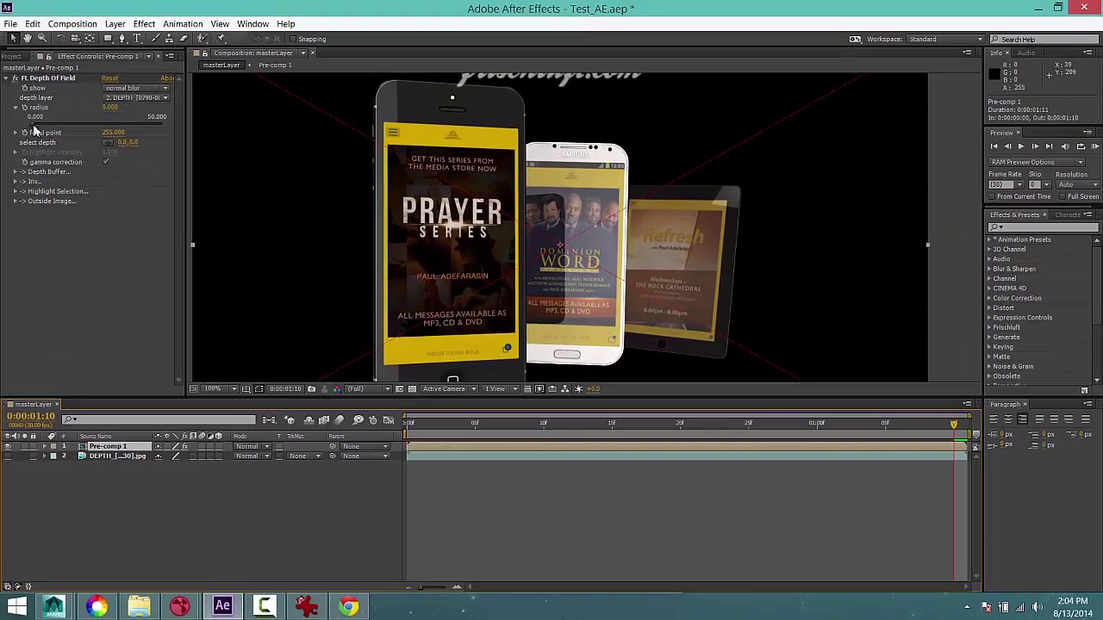
drag(34, 126, 68, 125)
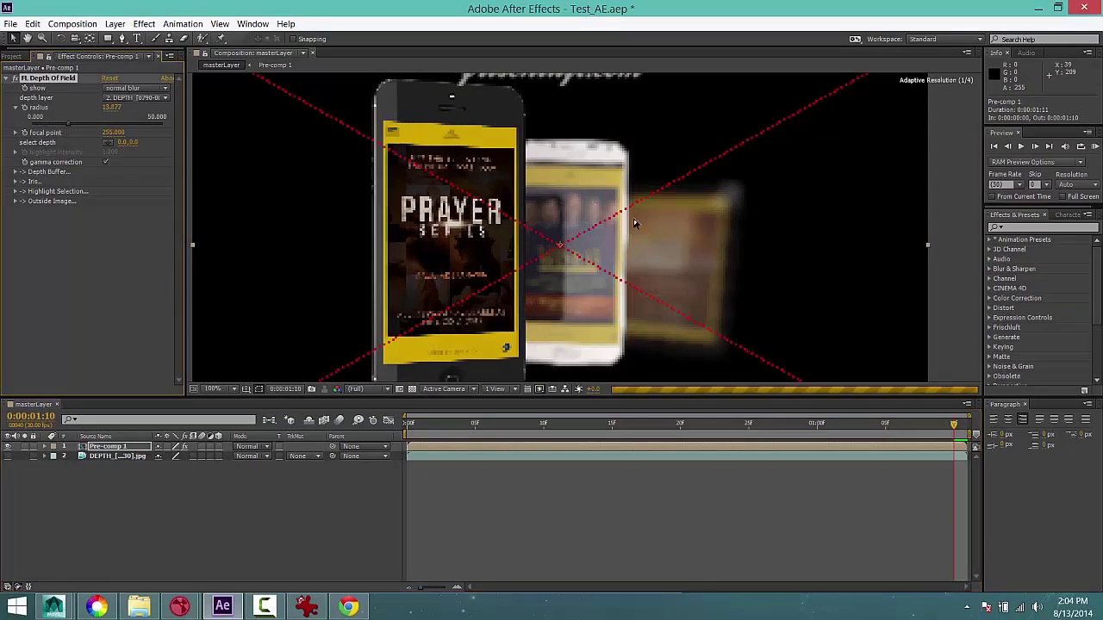
scroll(634, 224, down, 2)
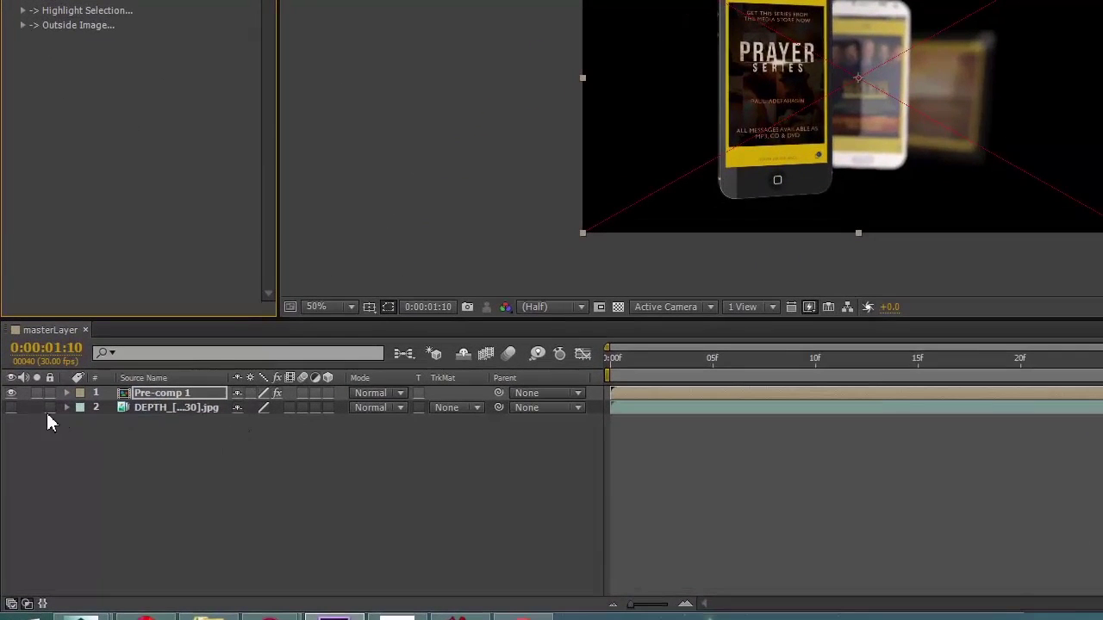
Turn on the depth layer's visibility, move it back above Pre-comp 1 and hide it again
click(12, 408)
click(163, 410)
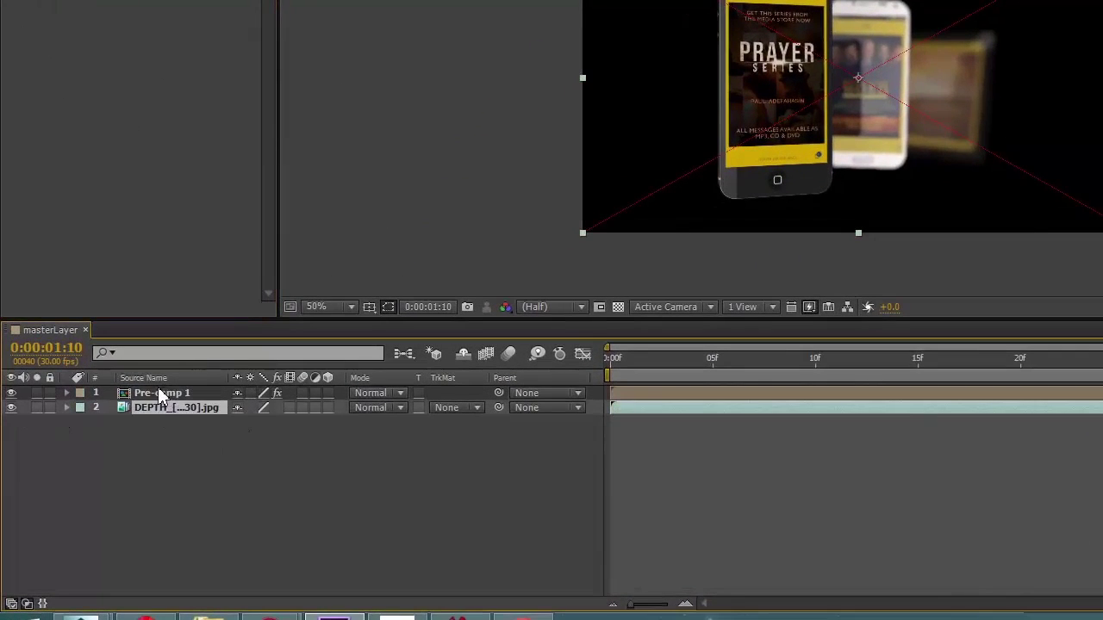
drag(166, 414, 159, 390)
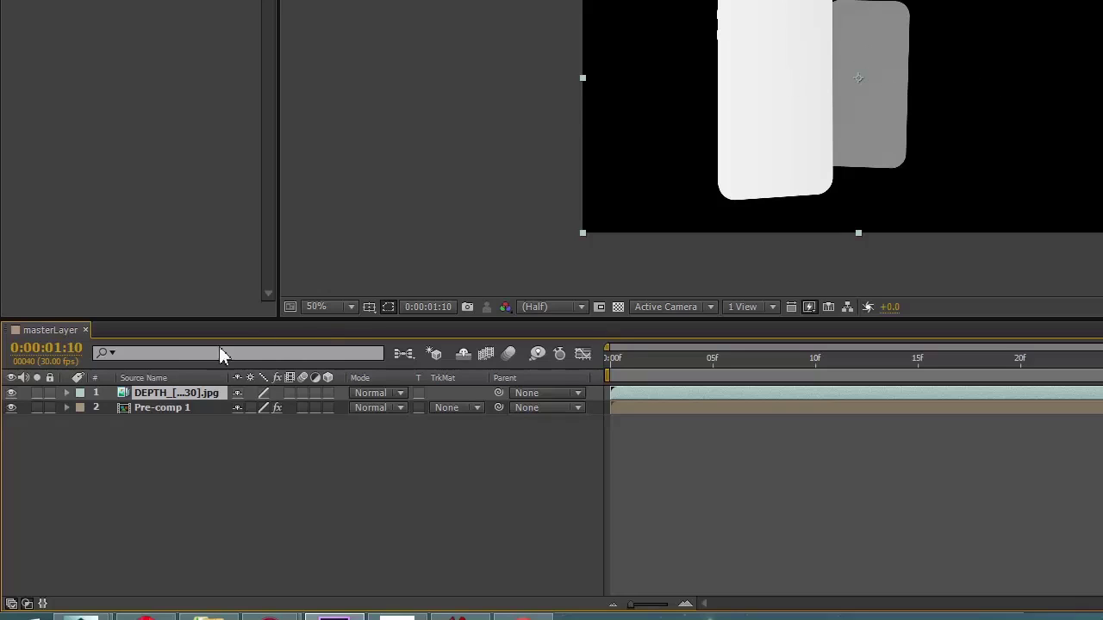
click(10, 395)
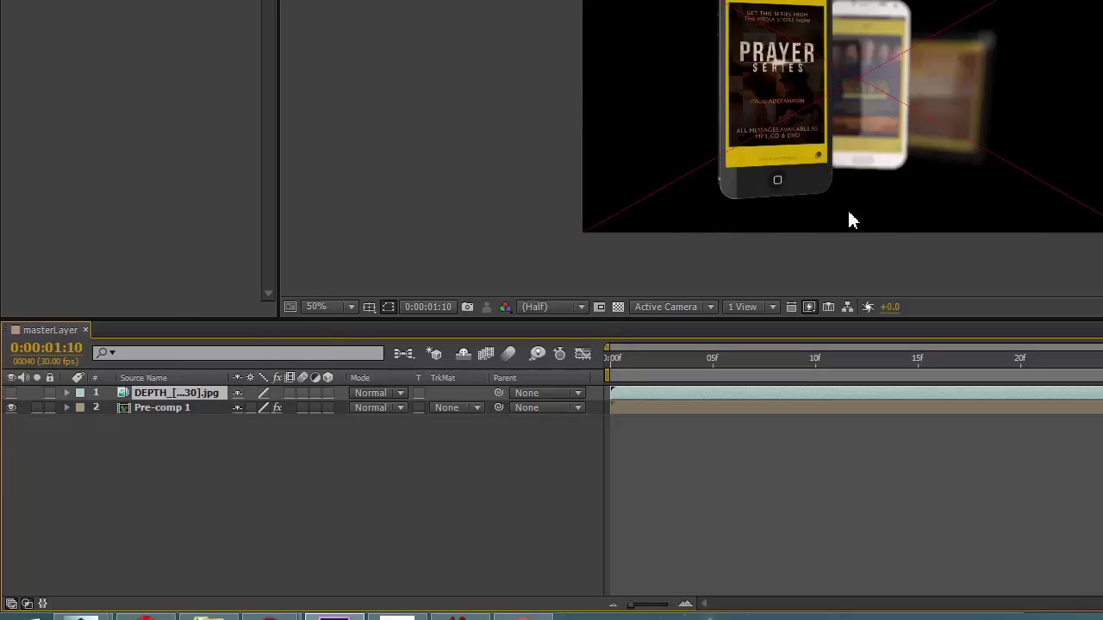
Fine-tune the FL Depth Of Field radius on Pre-comp 1 to about 6.2
scroll(867, 175, up, 1)
scroll(870, 170, down, 1)
click(158, 406)
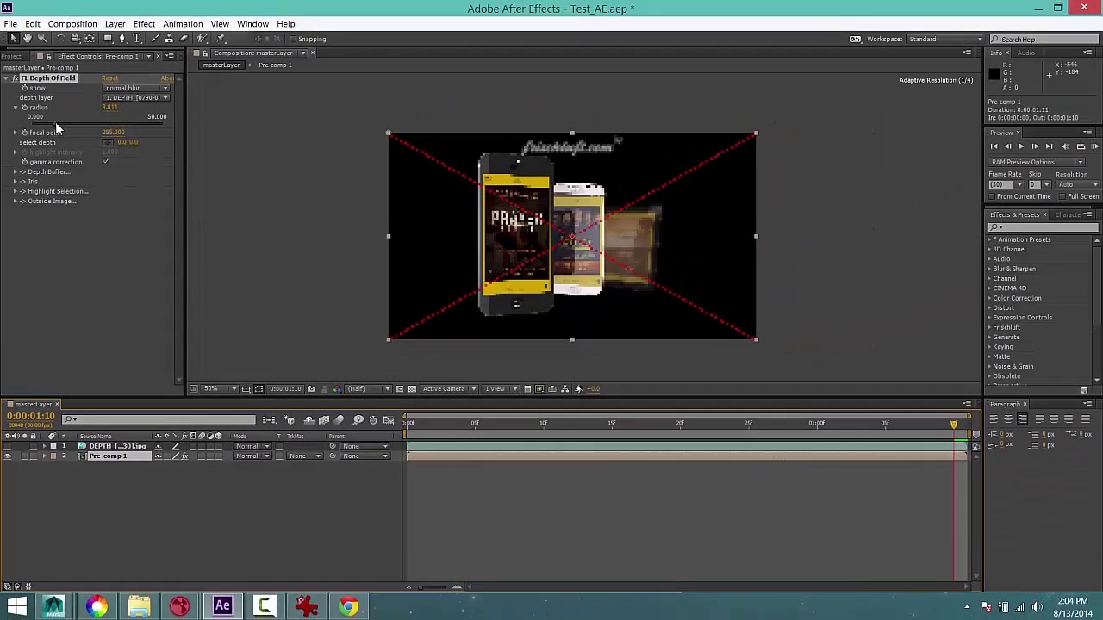
drag(55, 121, 62, 122)
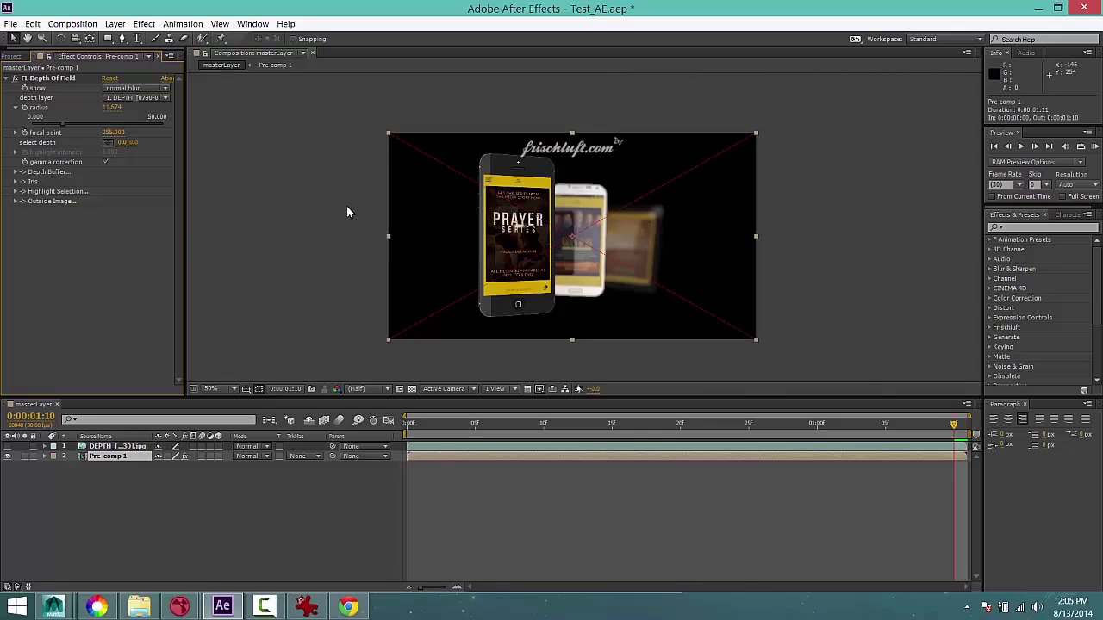
drag(60, 123, 53, 123)
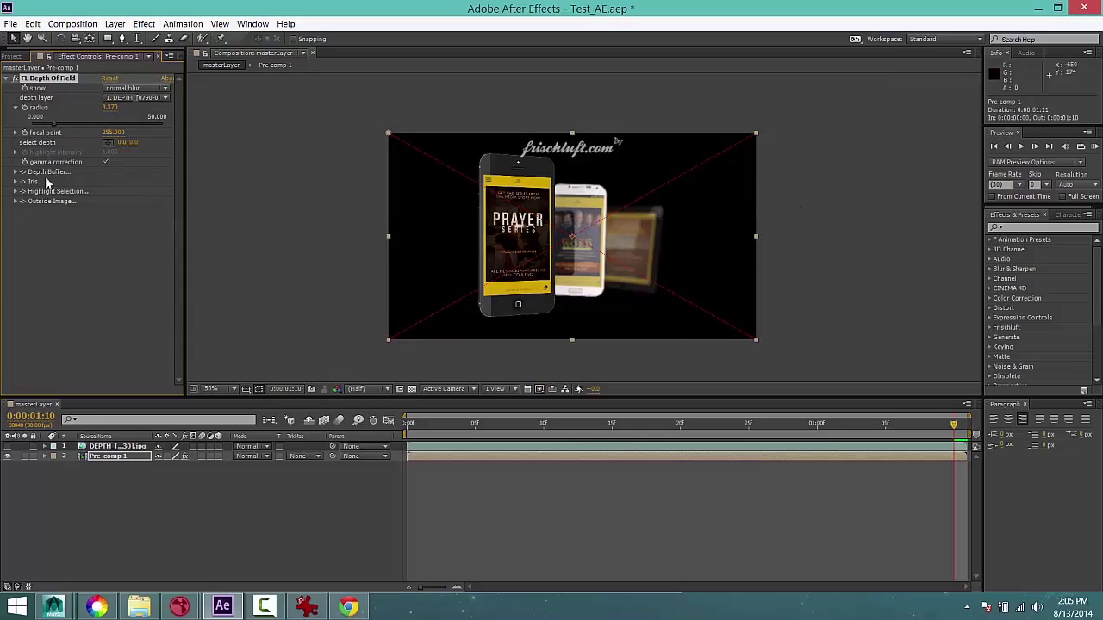
drag(52, 123, 47, 127)
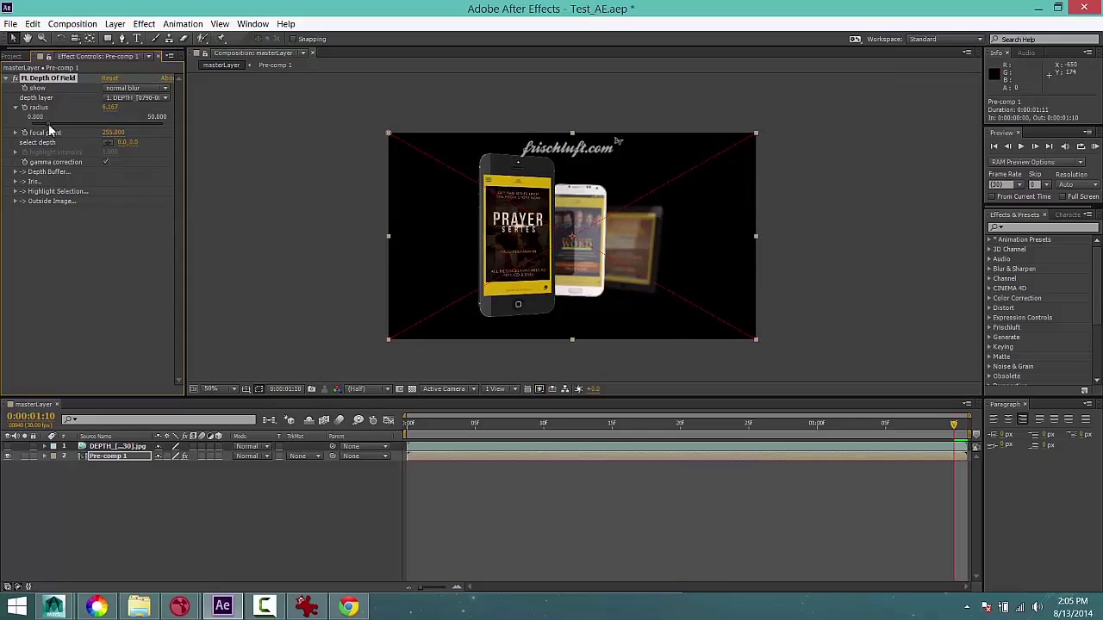
Preview the iris shape of the depth of field effect and expand its Iris settings
click(167, 90)
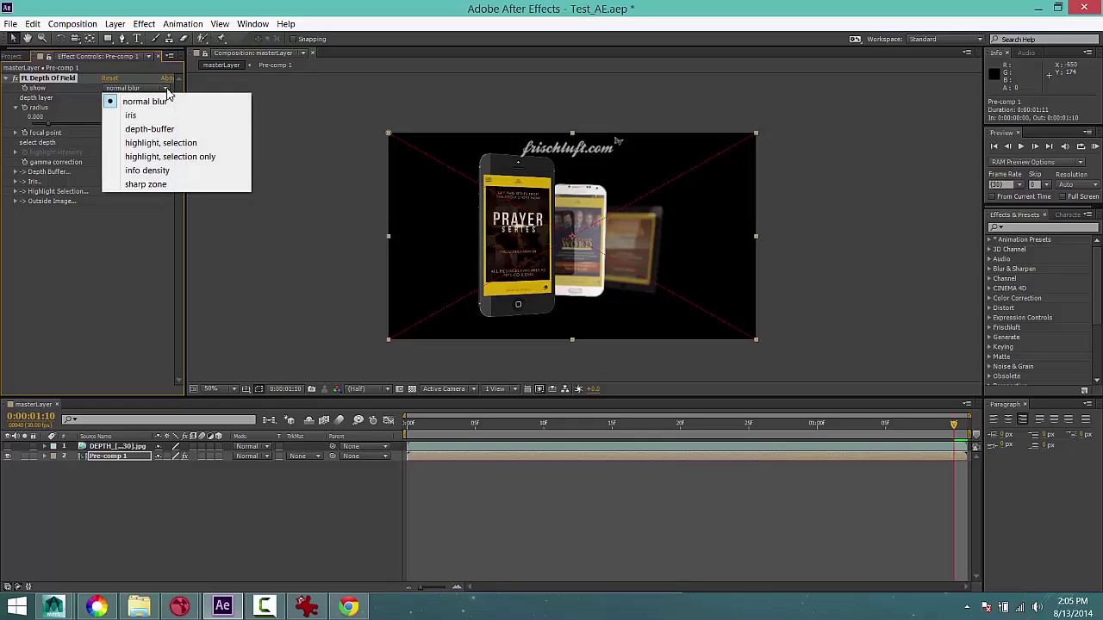
click(132, 115)
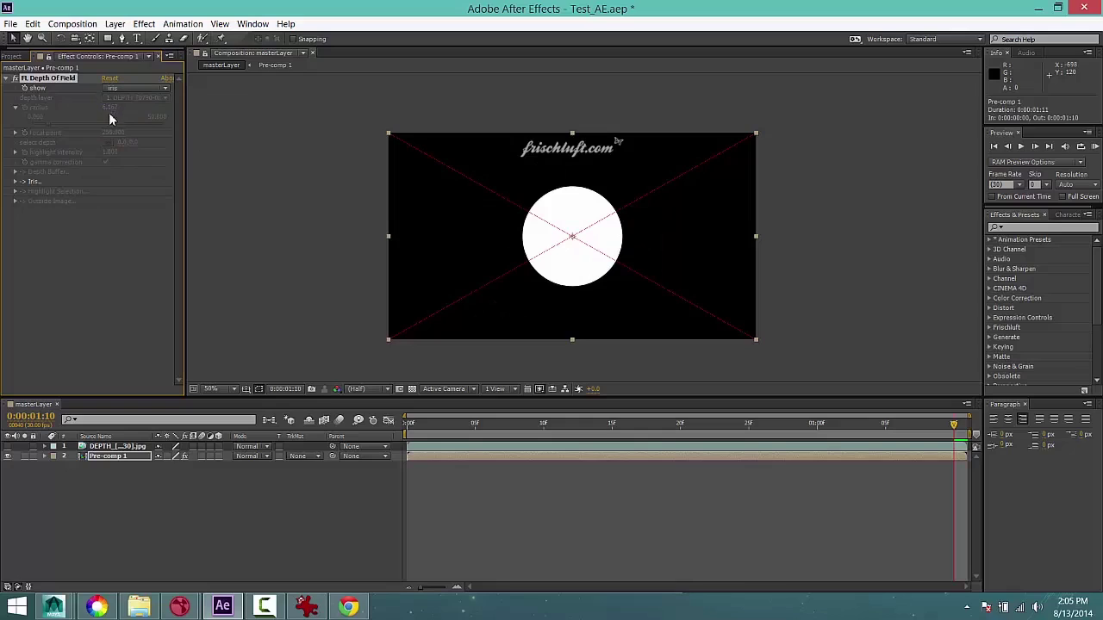
click(15, 182)
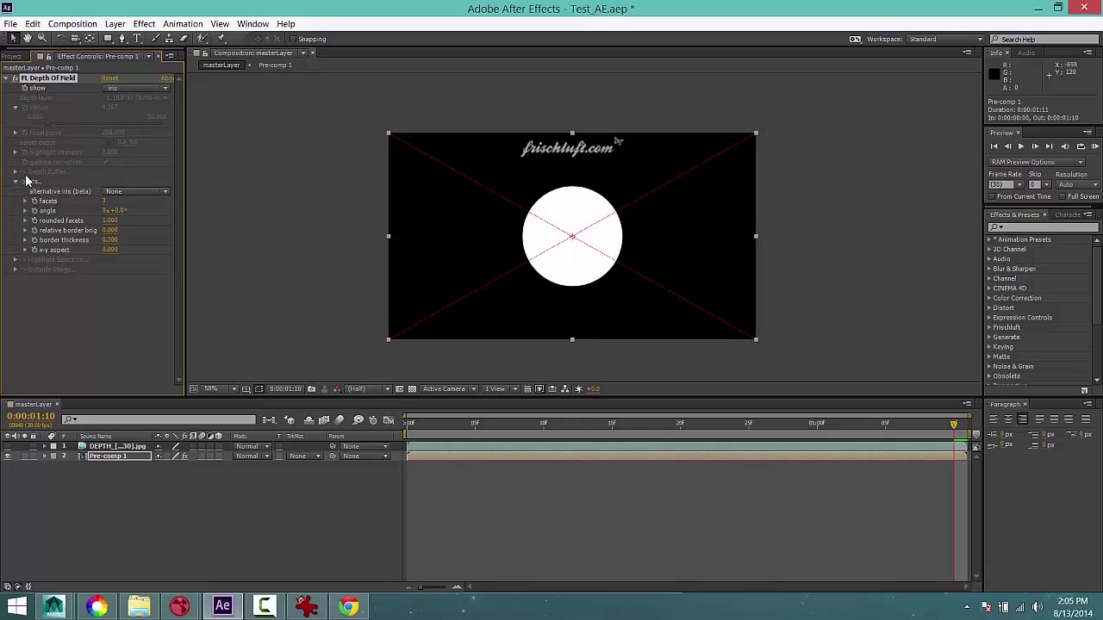
Show the effect's sharp zone and set the focal point to 122 to focus on the middle phone
click(121, 88)
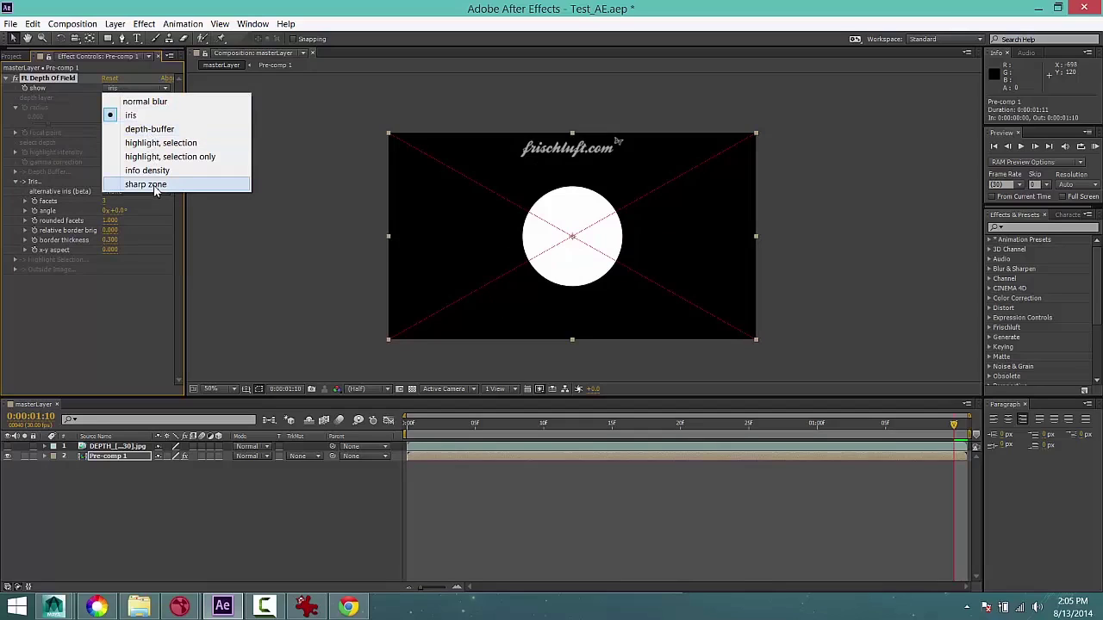
click(152, 185)
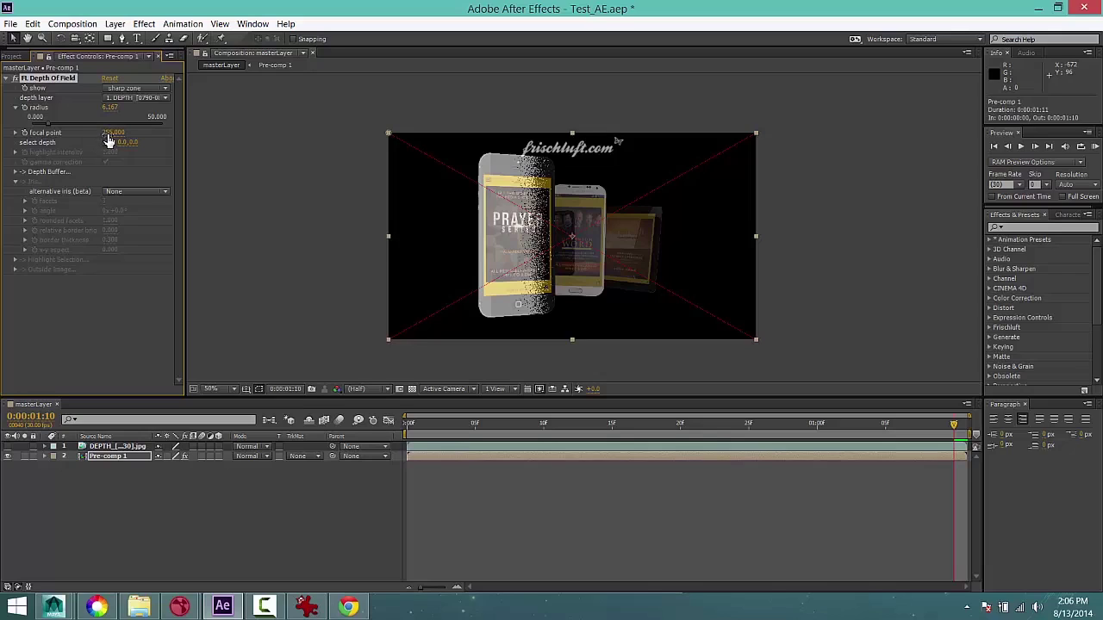
drag(107, 140, 38, 140)
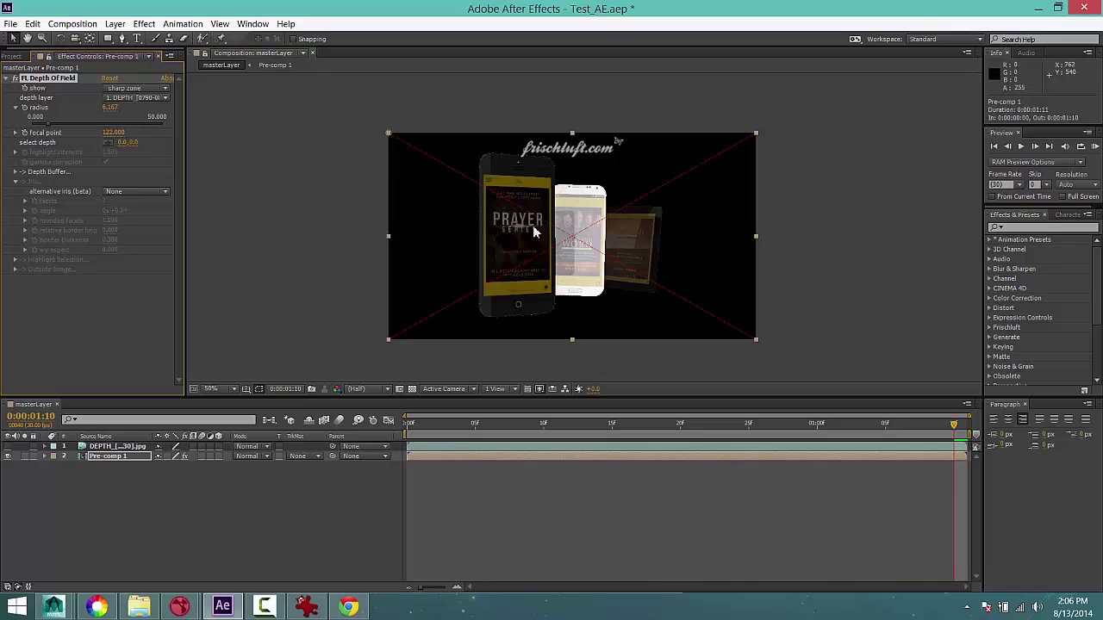
Set the focal point to 1 to focus on the rearmost device, and return the display to normal blur
drag(110, 133, 38, 134)
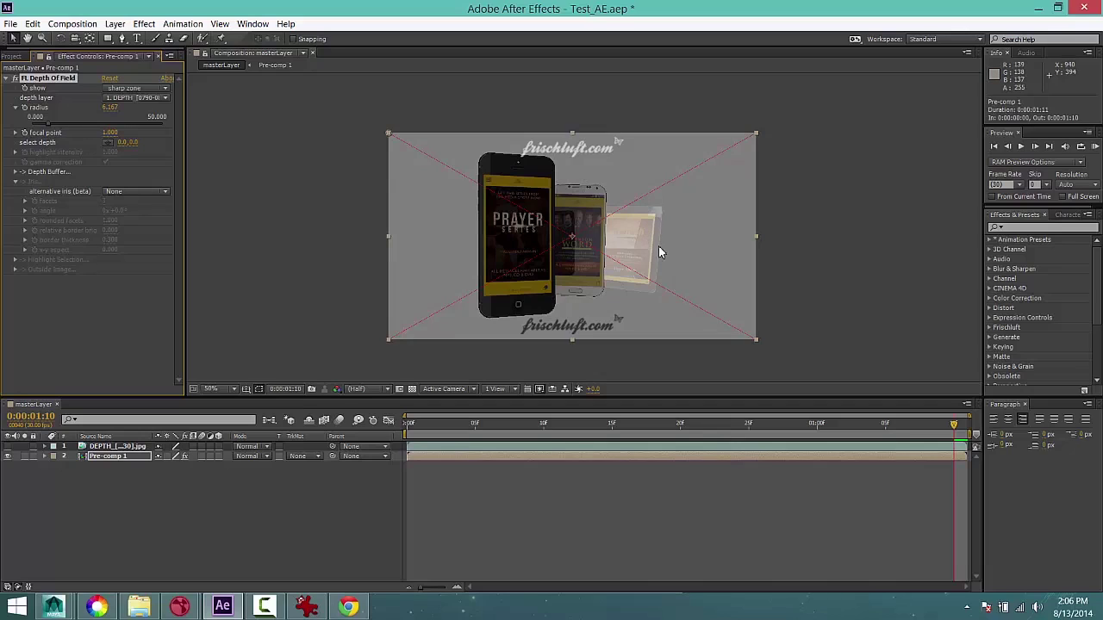
click(124, 88)
click(133, 100)
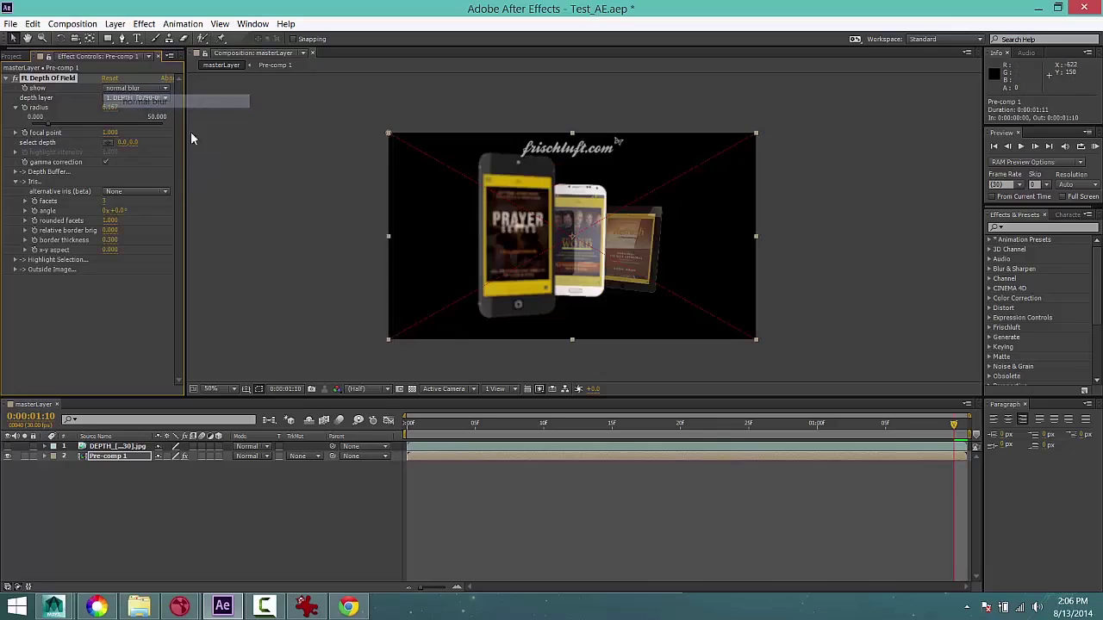
key(period)
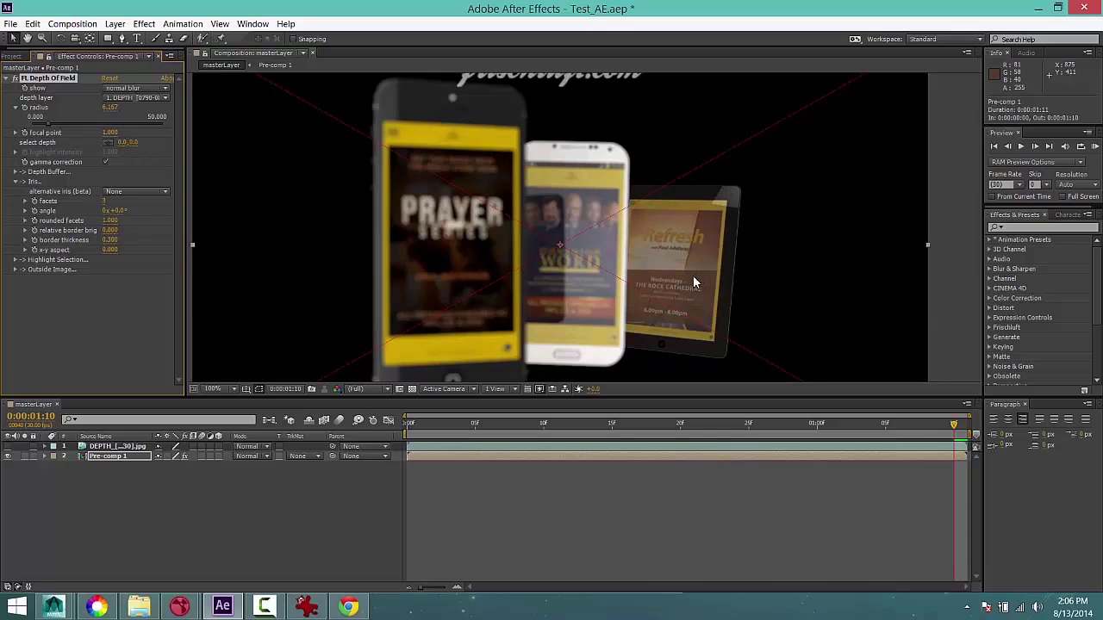
key(comma)
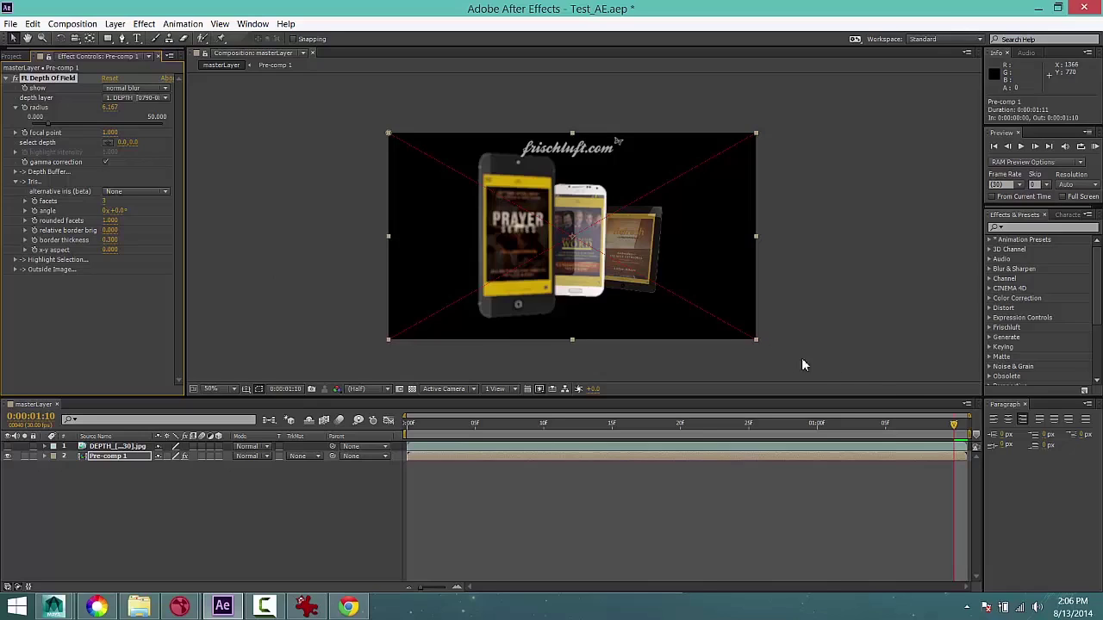
Scrub through the timeline to review the blur over the animation, stopping at 0:00:00:23
drag(942, 429, 678, 430)
drag(554, 423, 447, 430)
drag(530, 437, 722, 433)
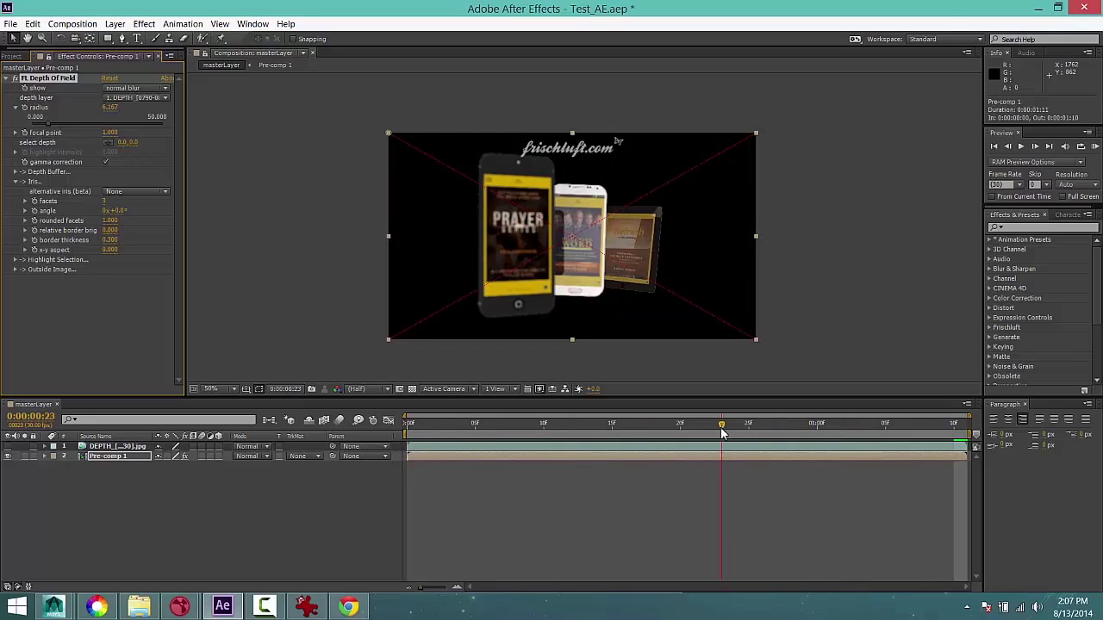
Add the masterLayer composition to the render queue and accept its render settings with Best quality and Full resolution
drag(736, 427, 890, 426)
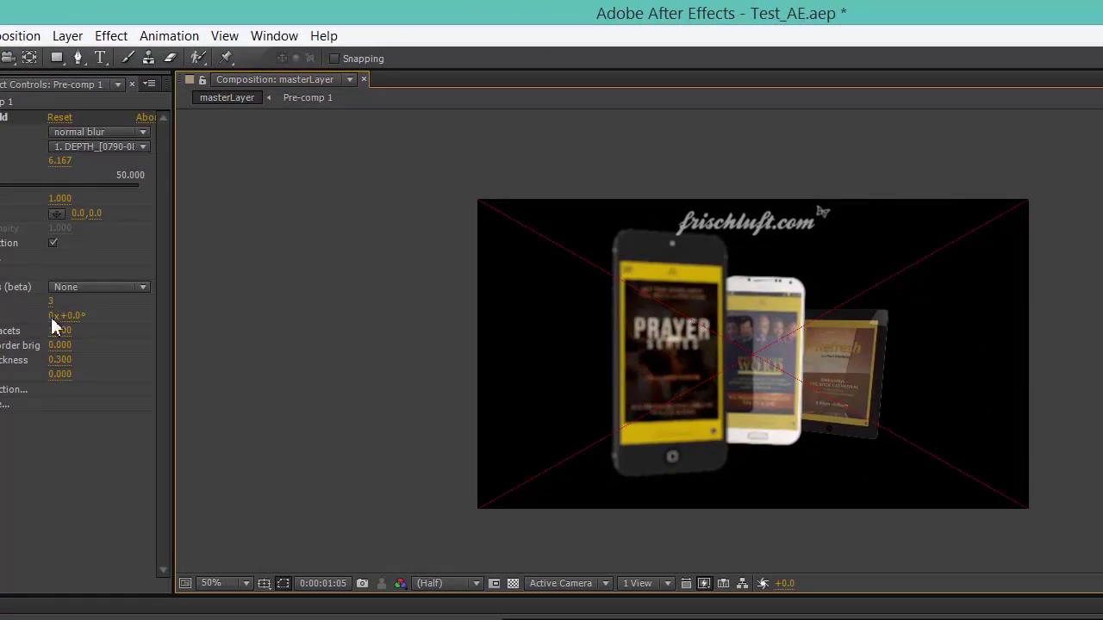
click(18, 35)
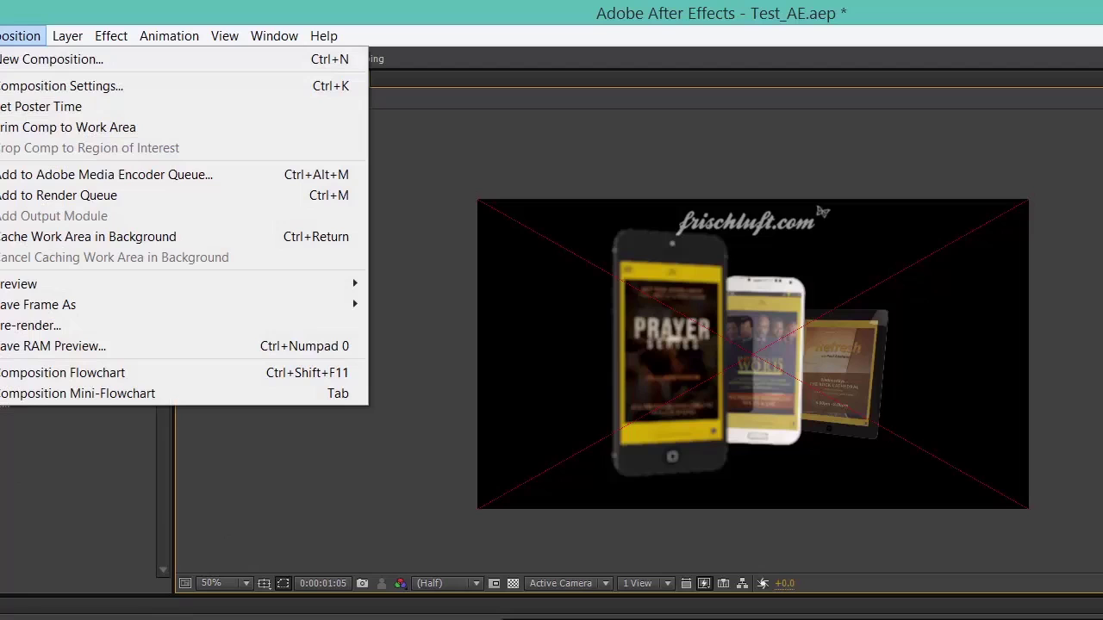
click(46, 195)
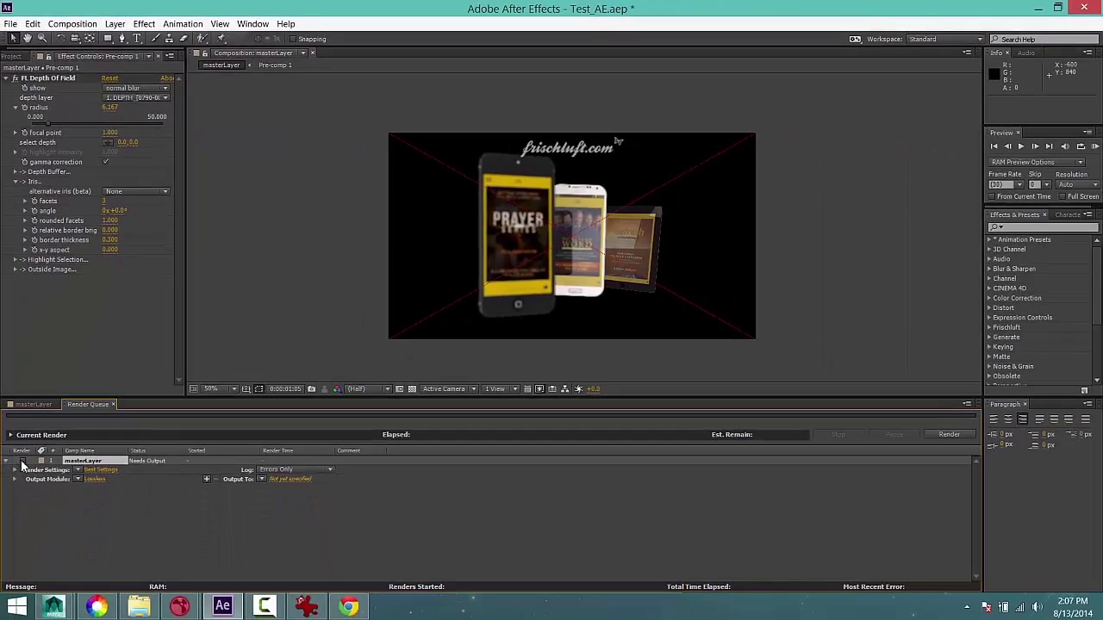
click(23, 462)
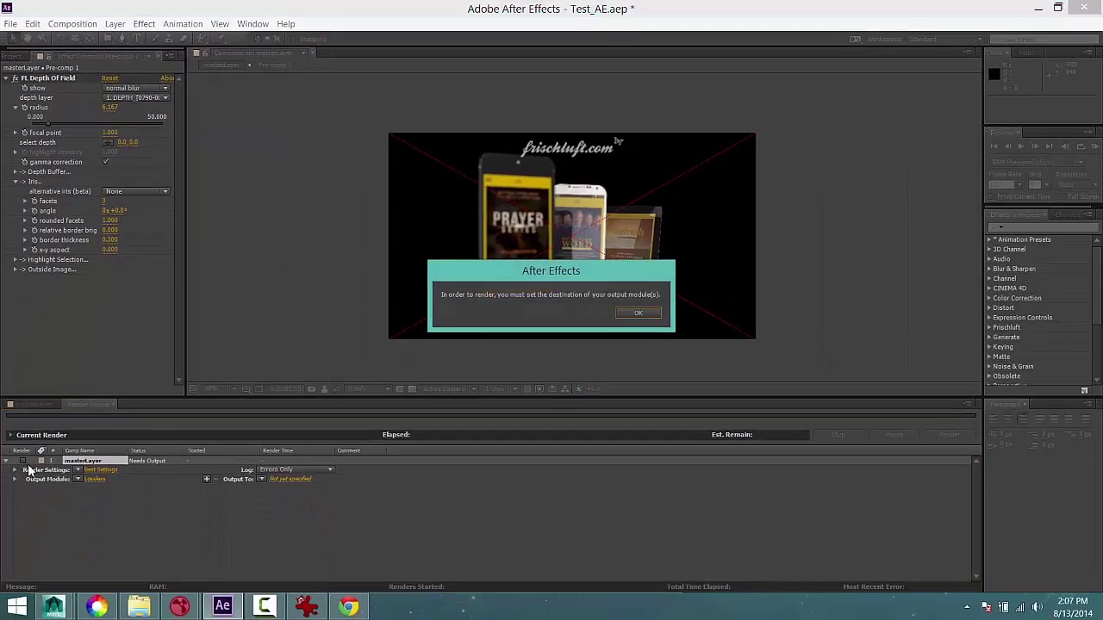
click(639, 313)
click(98, 469)
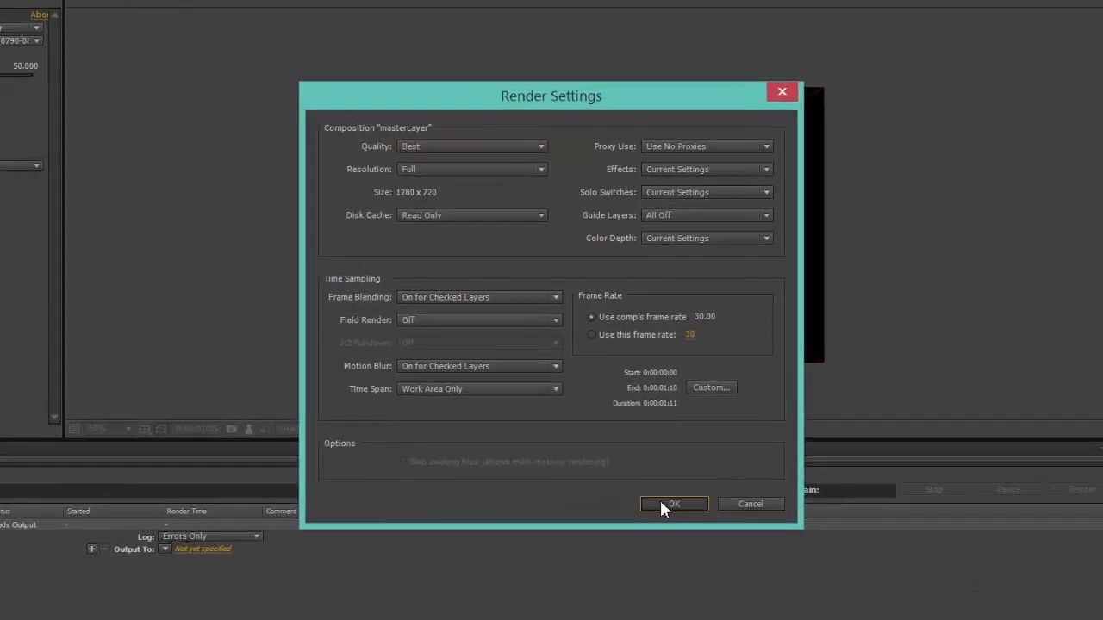
click(636, 446)
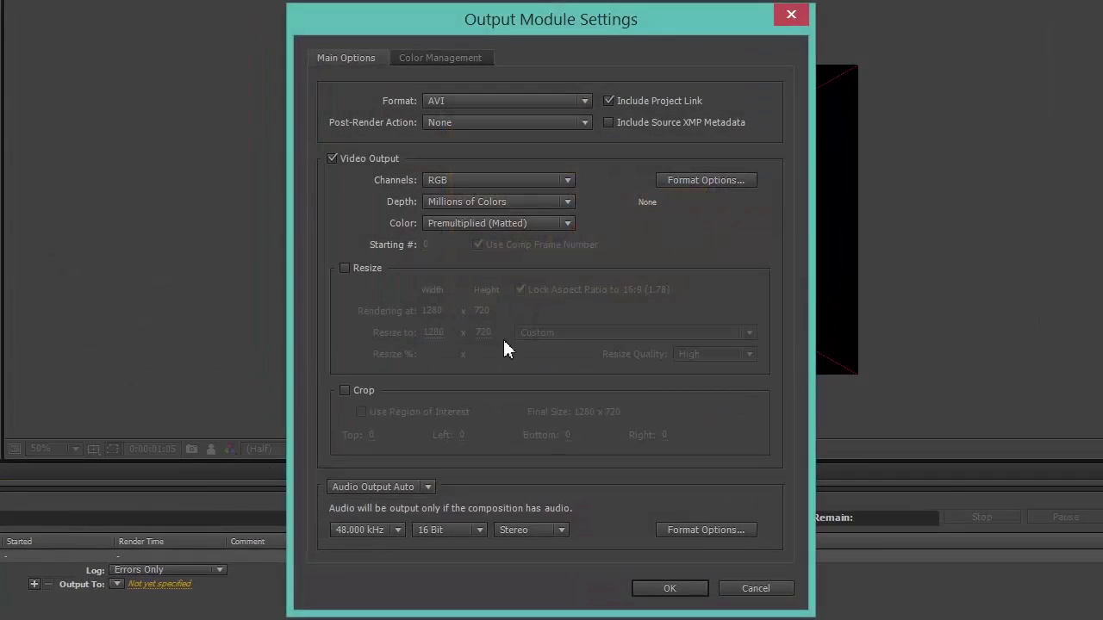
Set the output module's format to QuickTime and turn its audio output off
click(470, 102)
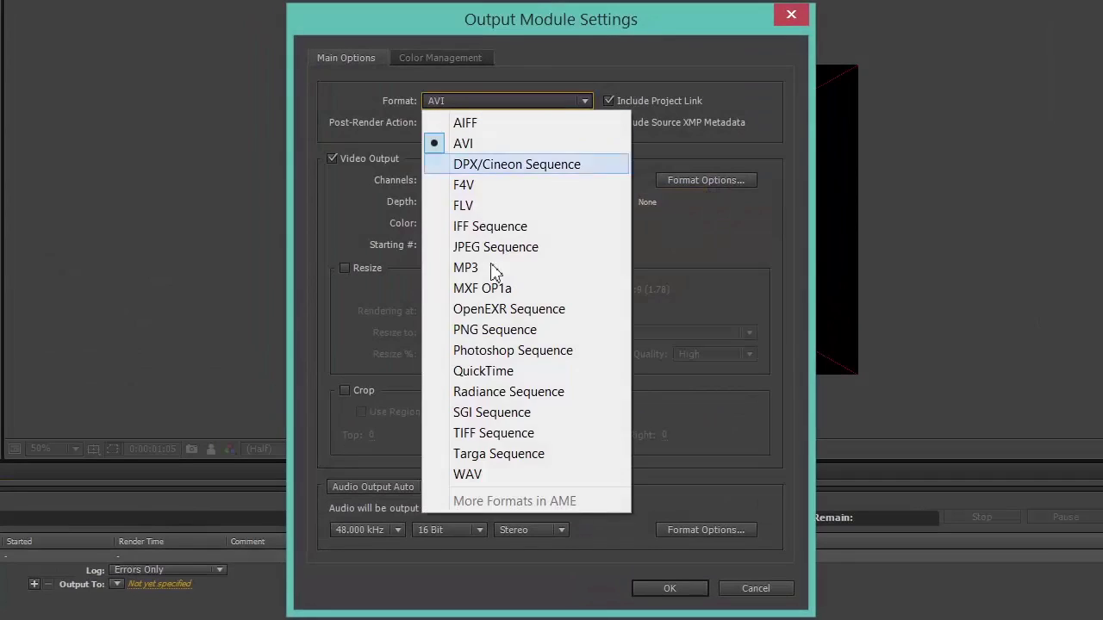
click(504, 370)
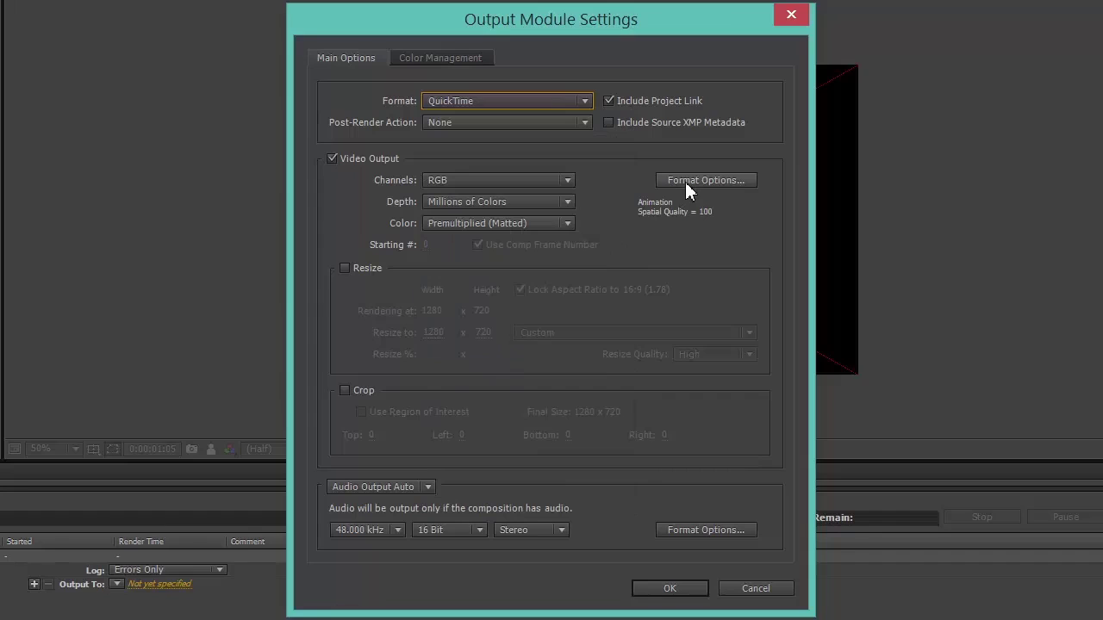
click(392, 486)
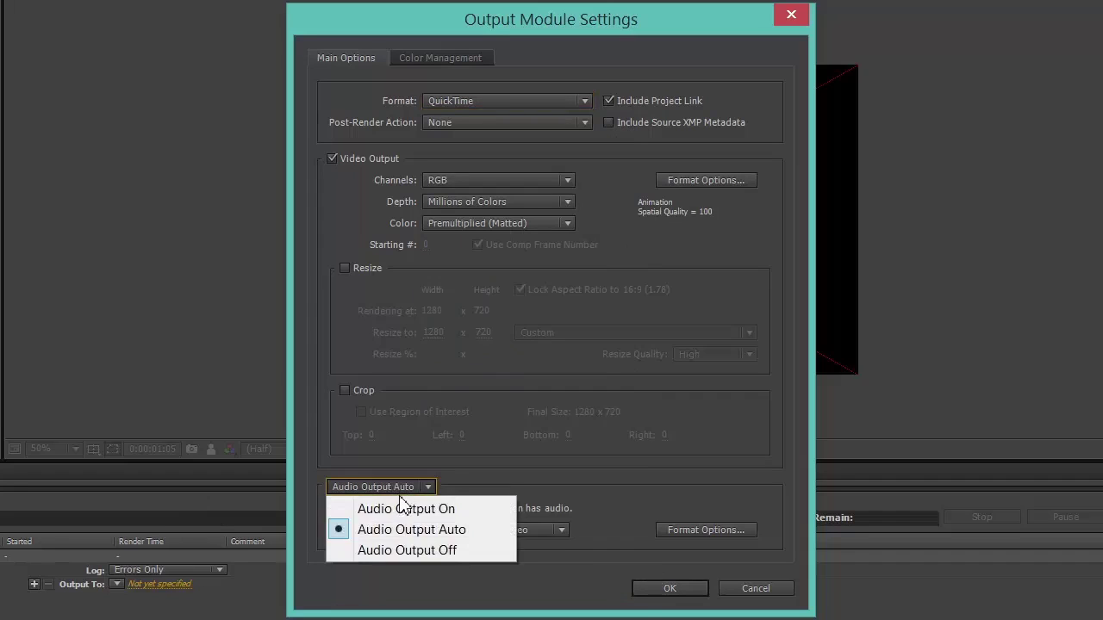
click(406, 551)
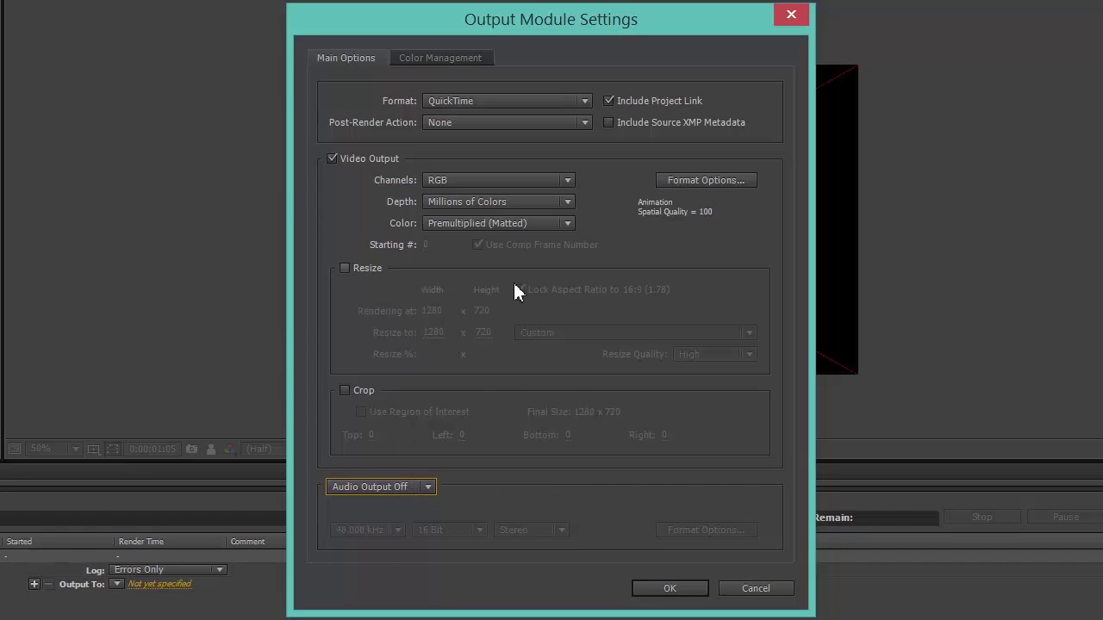
Inspect the output module's Resize and Crop options, leaving both turned off
click(346, 268)
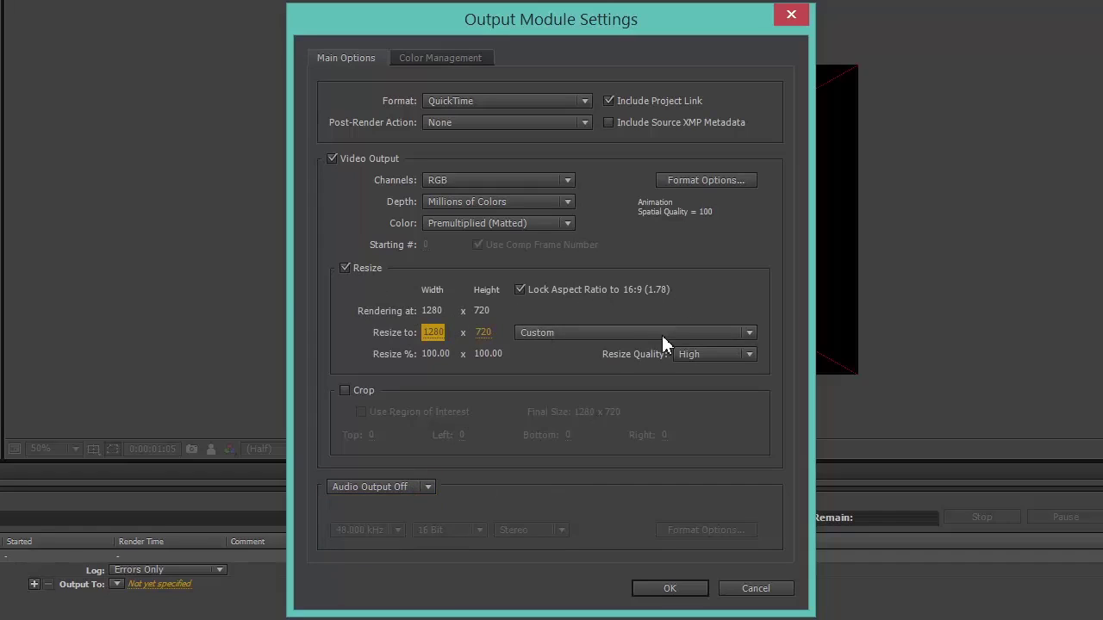
click(347, 267)
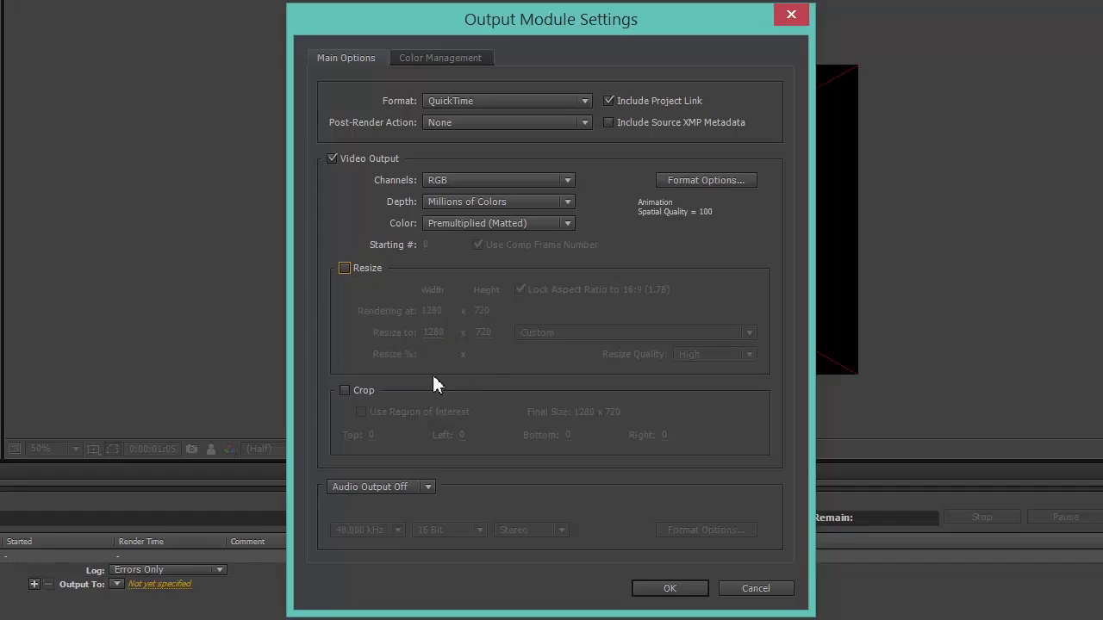
click(345, 392)
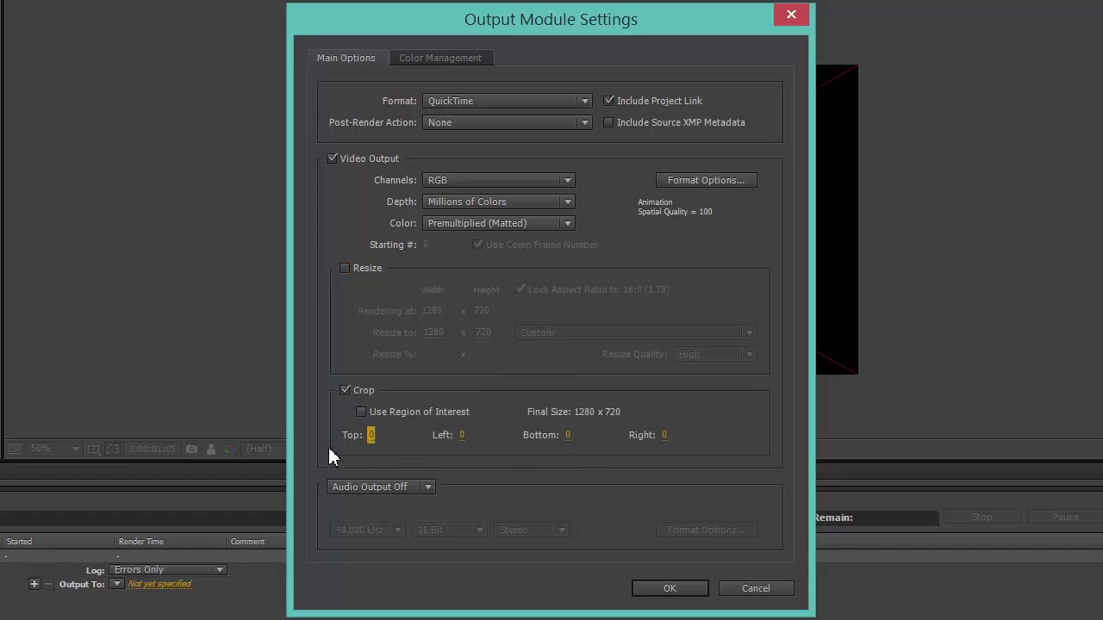
click(345, 391)
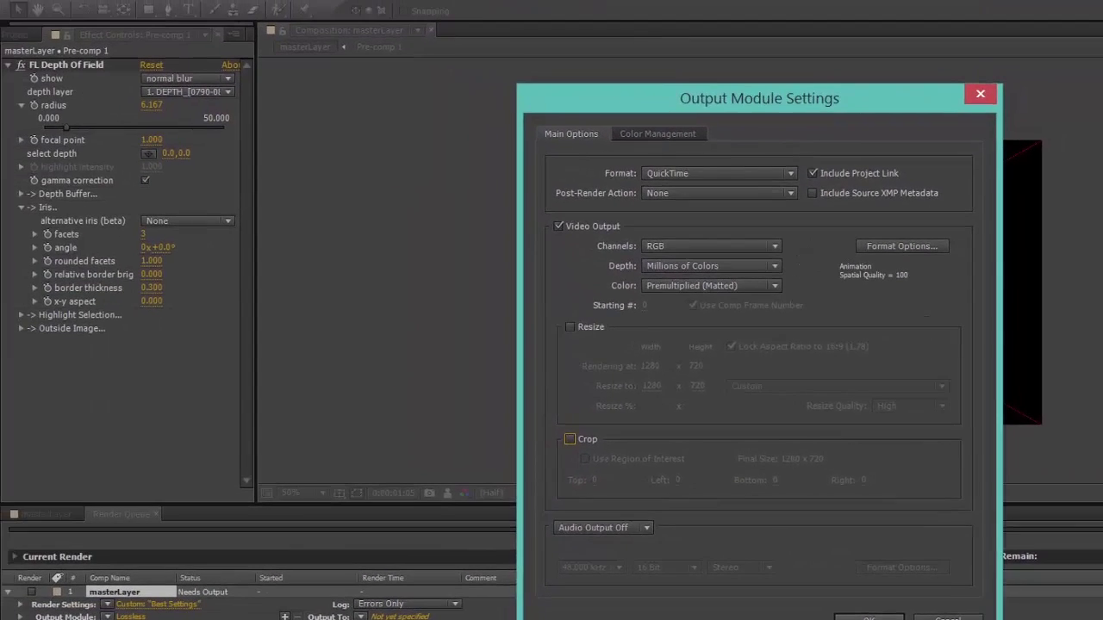
Accept the output module settings, name the output movie test_AE.mov in the Class 10 _ Putting it All together folder, and render it
click(869, 617)
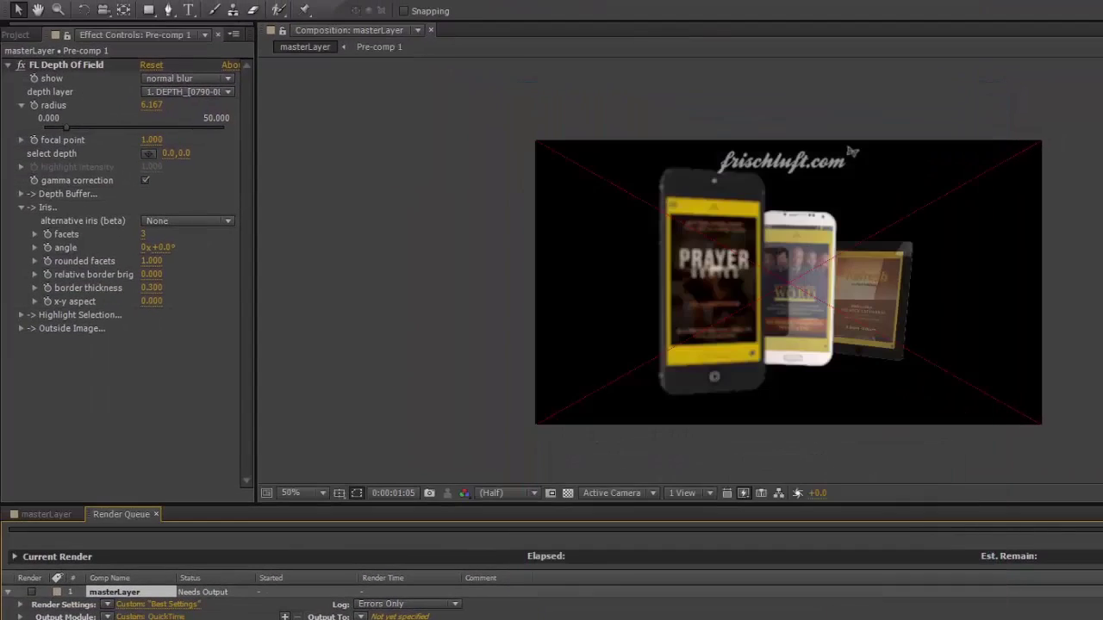
click(403, 617)
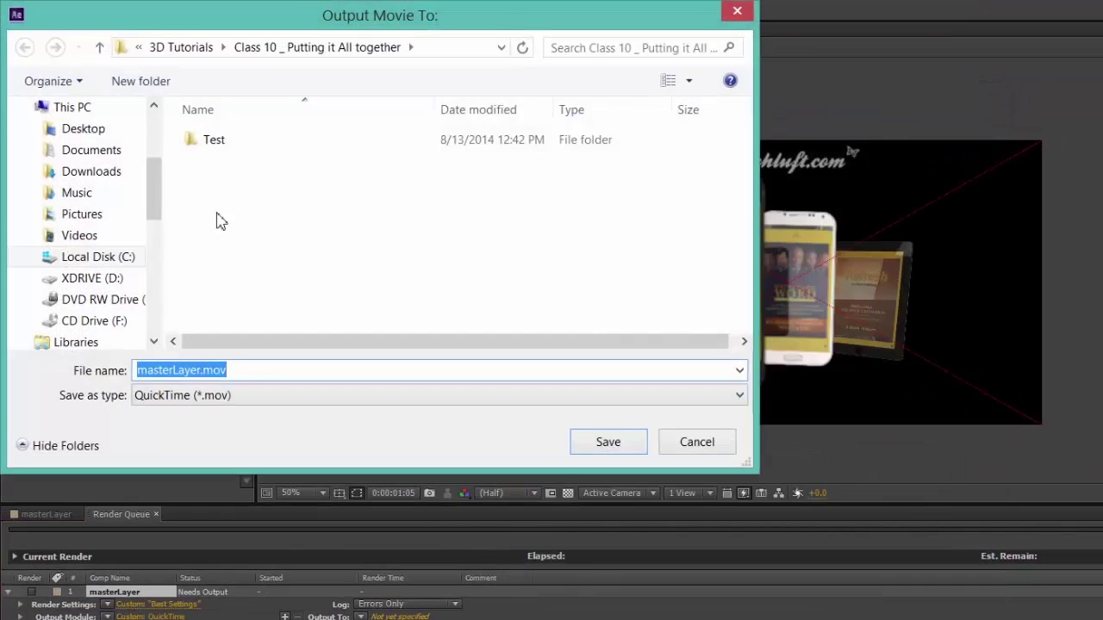
click(207, 369)
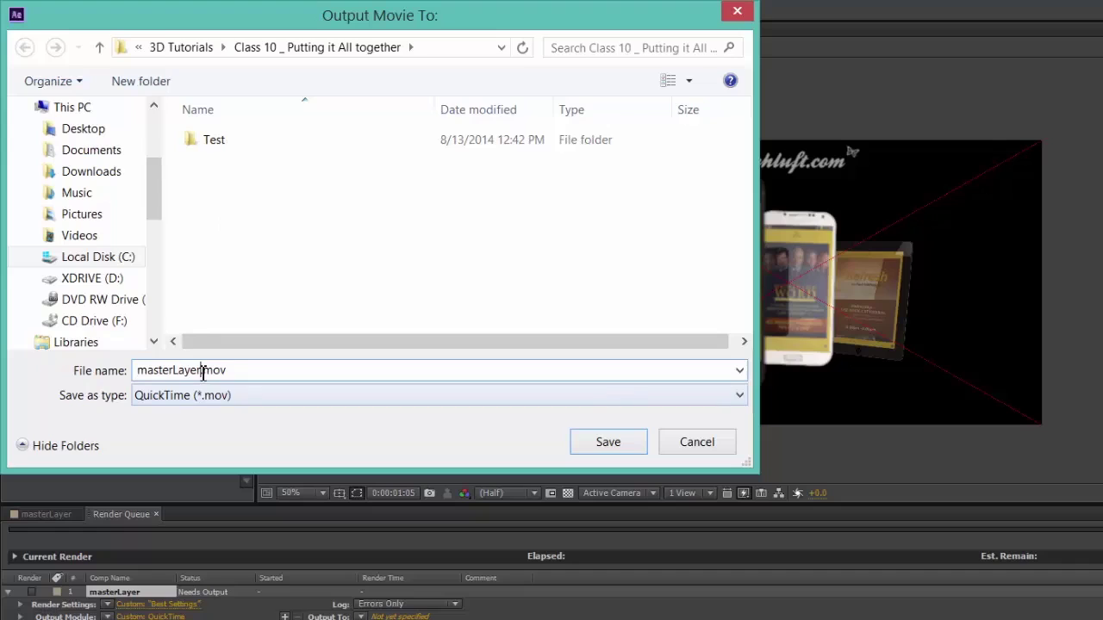
drag(202, 370, 127, 372)
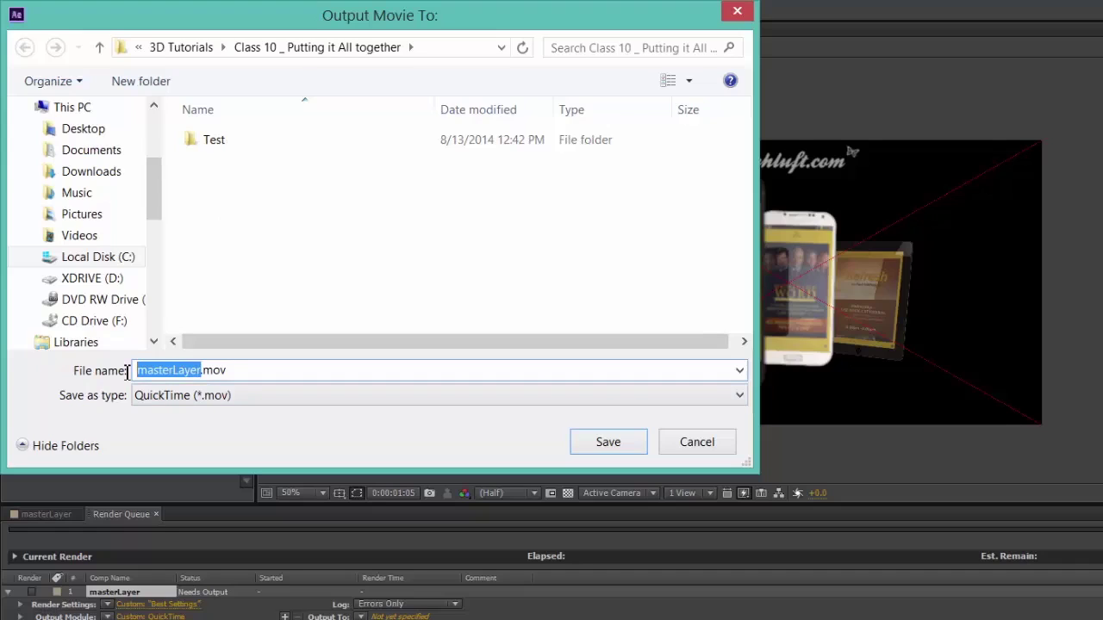
text(test)
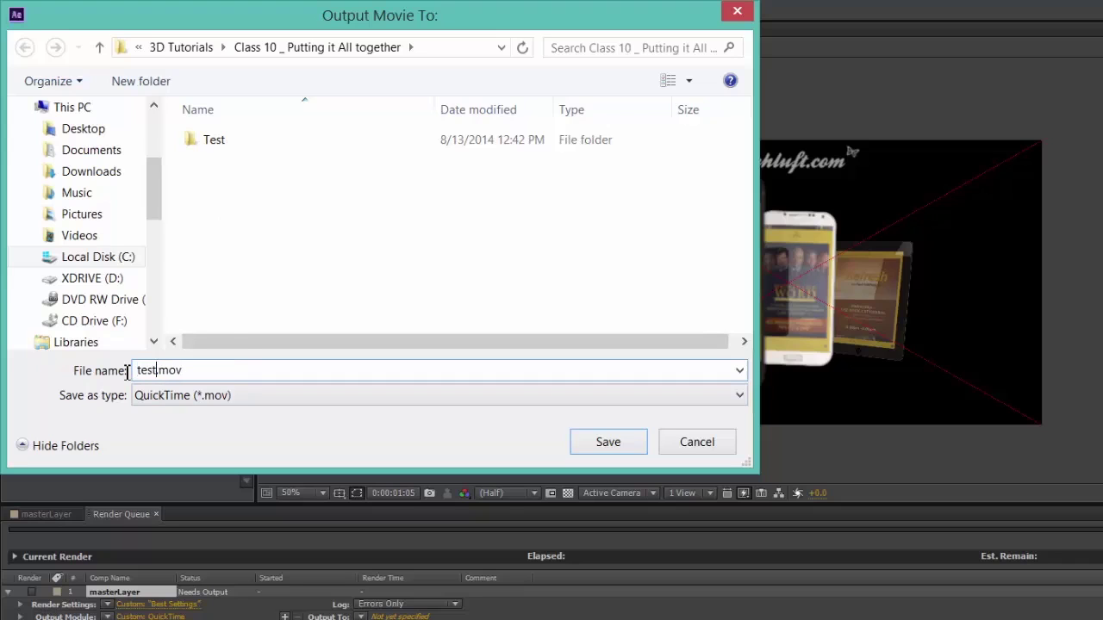
text(_AE)
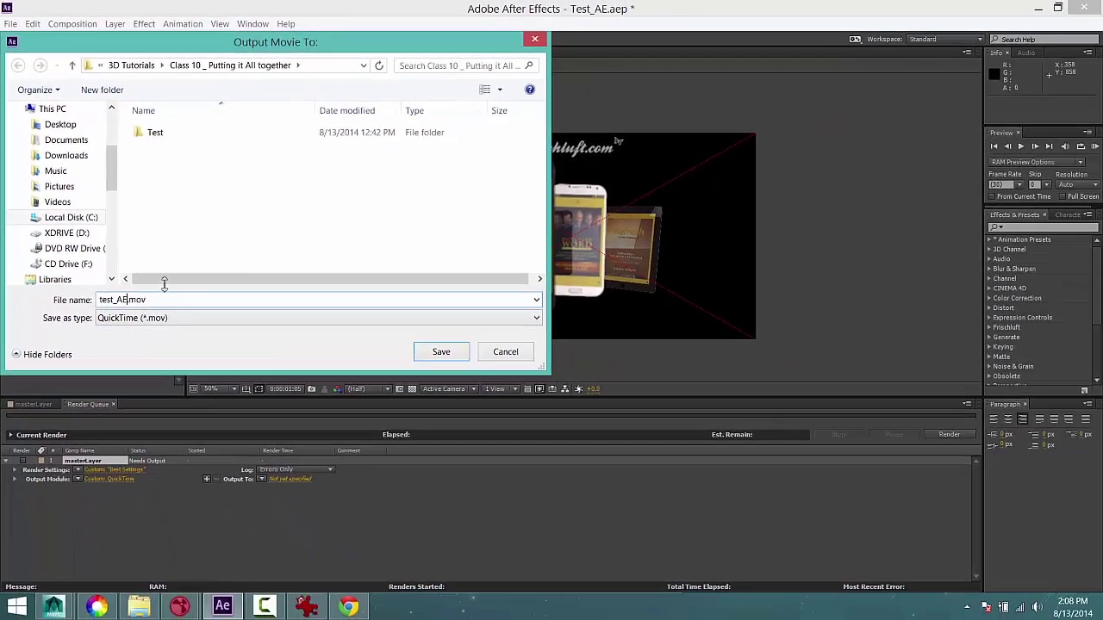
click(448, 355)
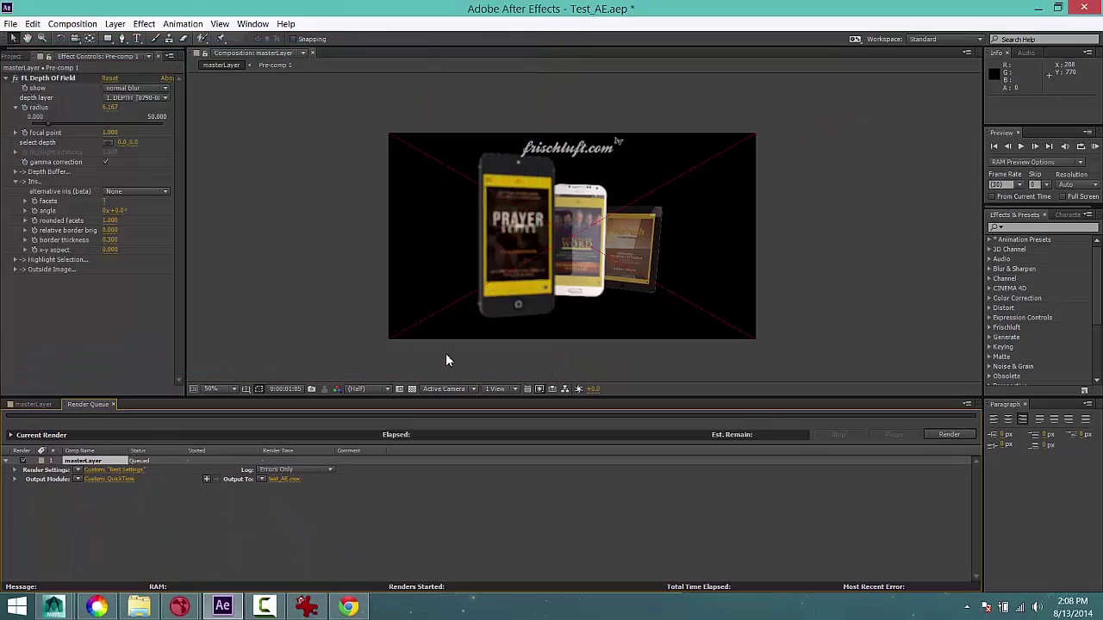
click(941, 433)
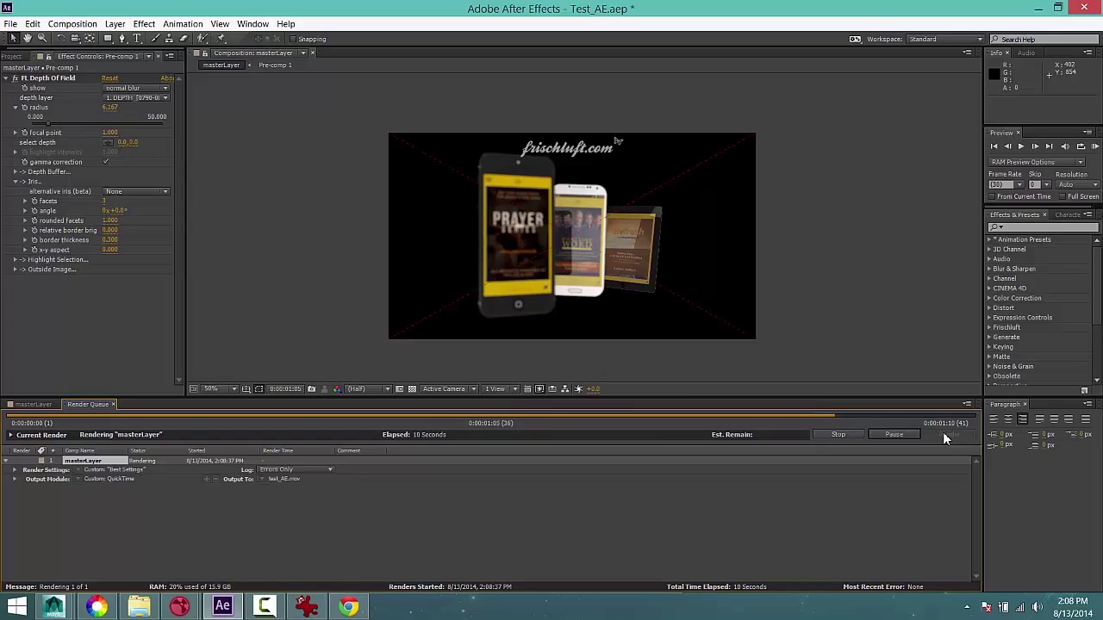
Switch to File Explorer, play the rendered test_AE.mov in VLC media player to review it, and close the player
click(138, 606)
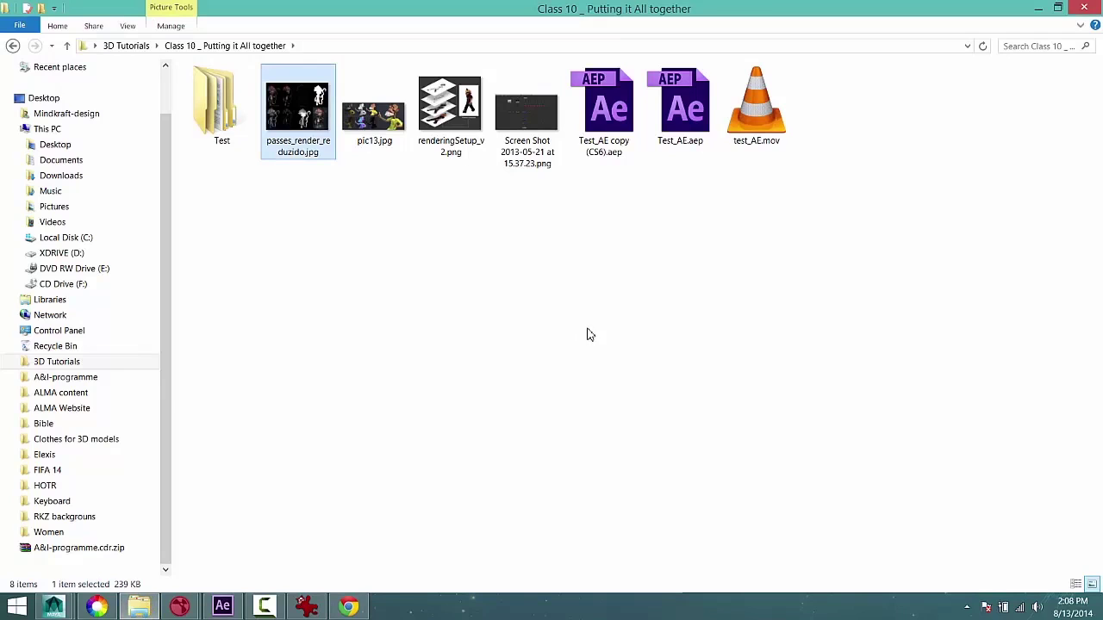
mouse_move(226, 608)
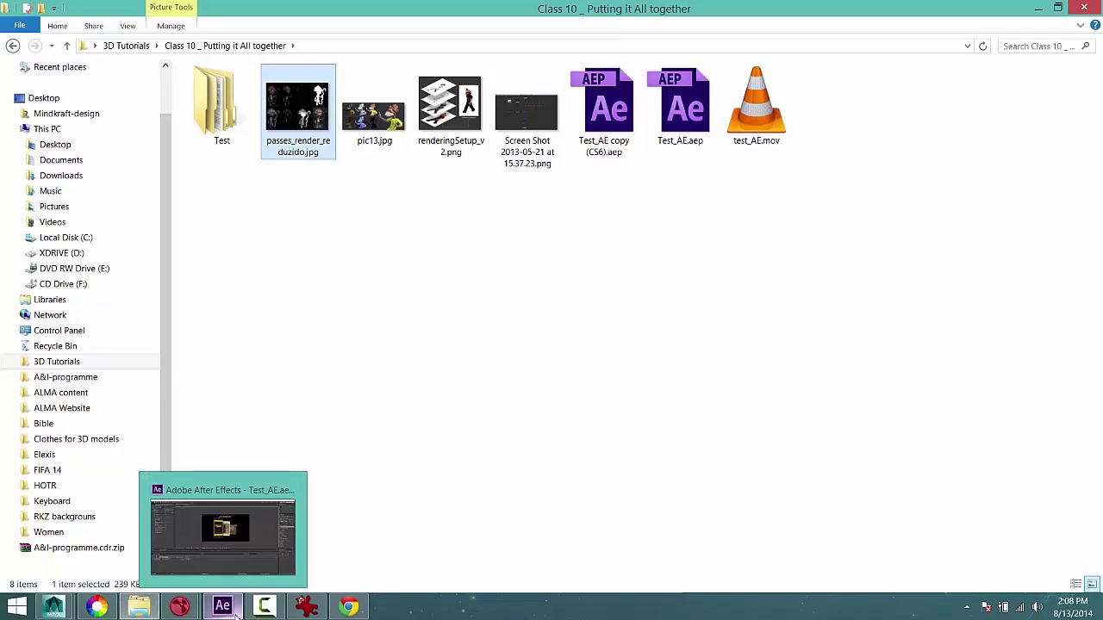
click(234, 551)
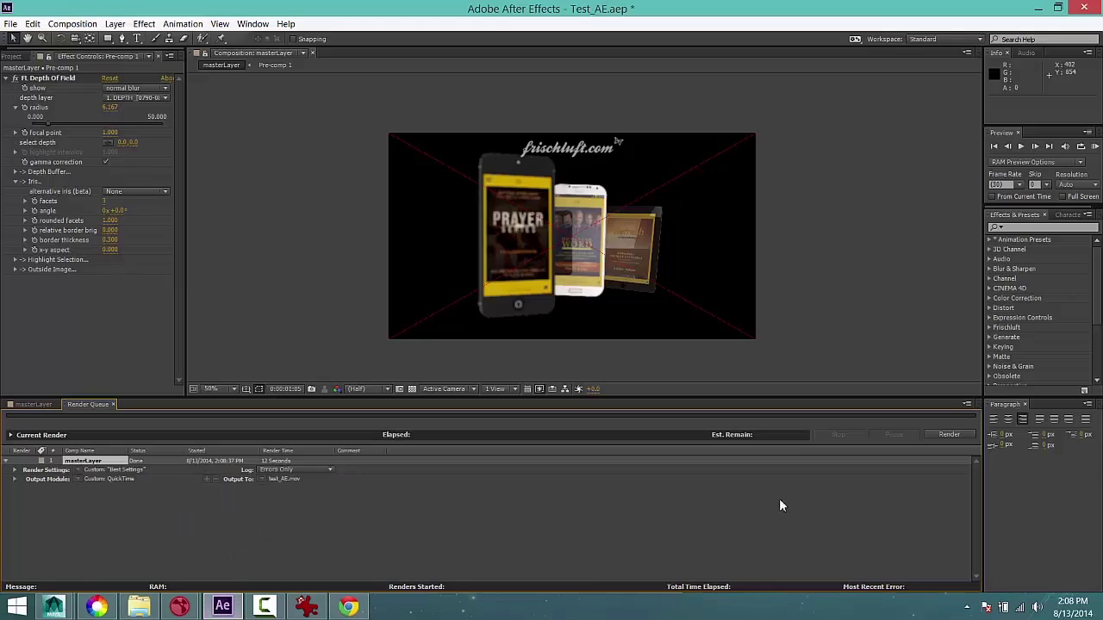
click(149, 607)
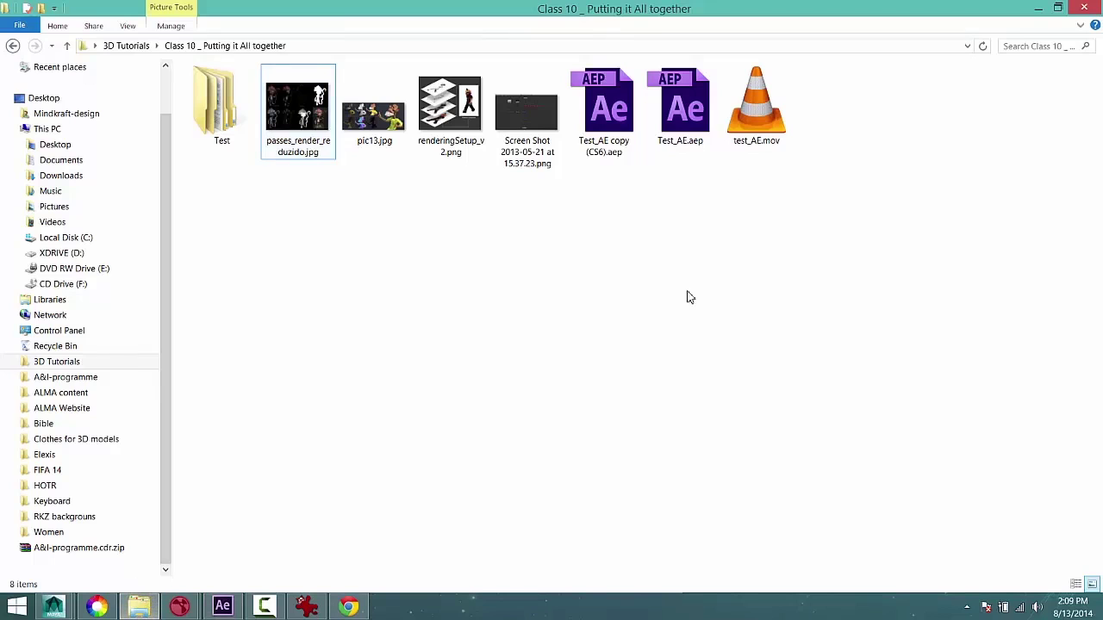
click(756, 99)
double_click(757, 99)
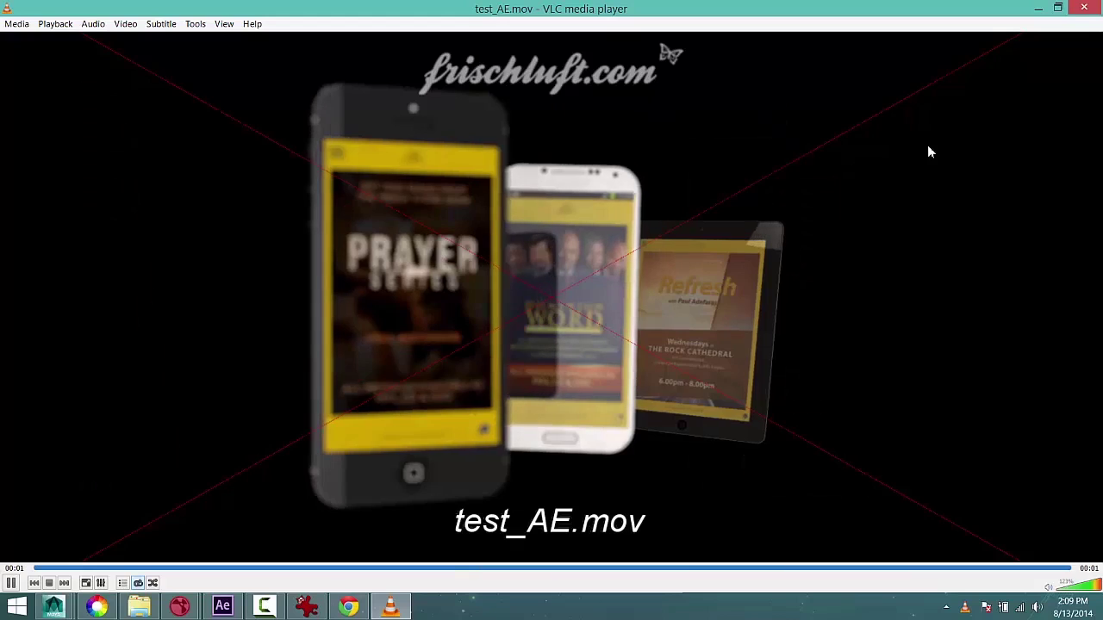
click(1085, 10)
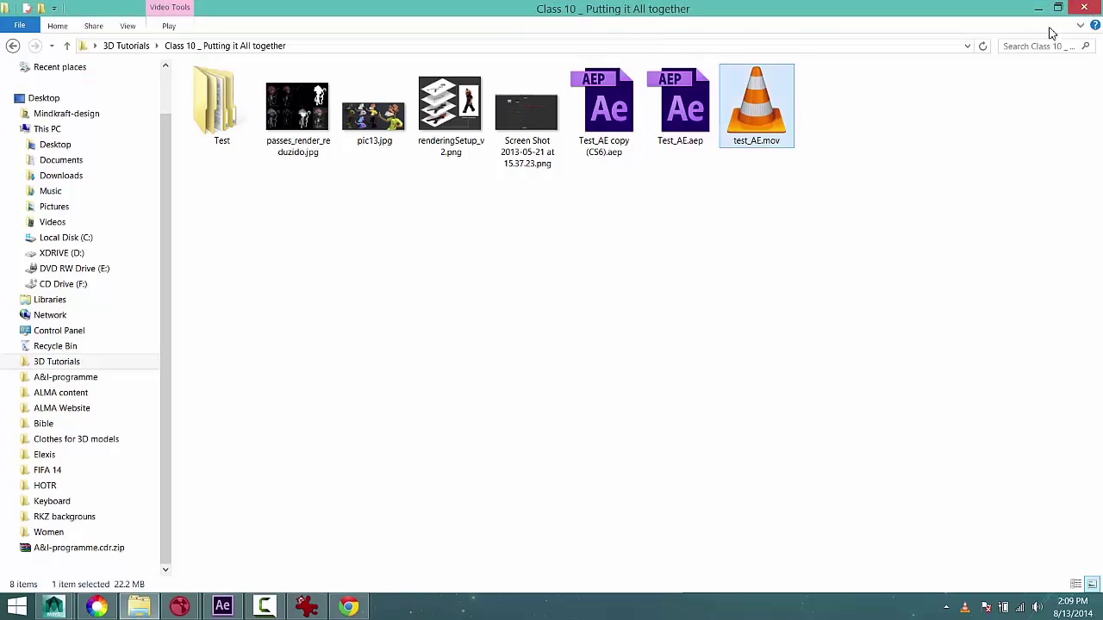
Return to After Effects and use the sharp zone display to set the focal point to 233 on the front phone, then restore normal blur
click(224, 607)
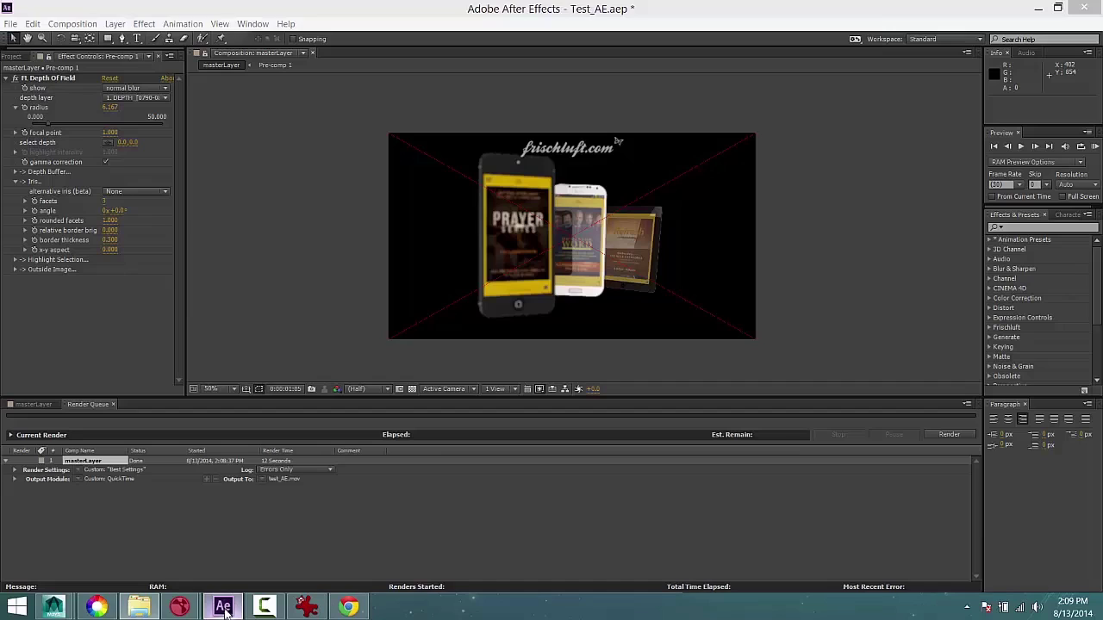
click(136, 90)
click(141, 187)
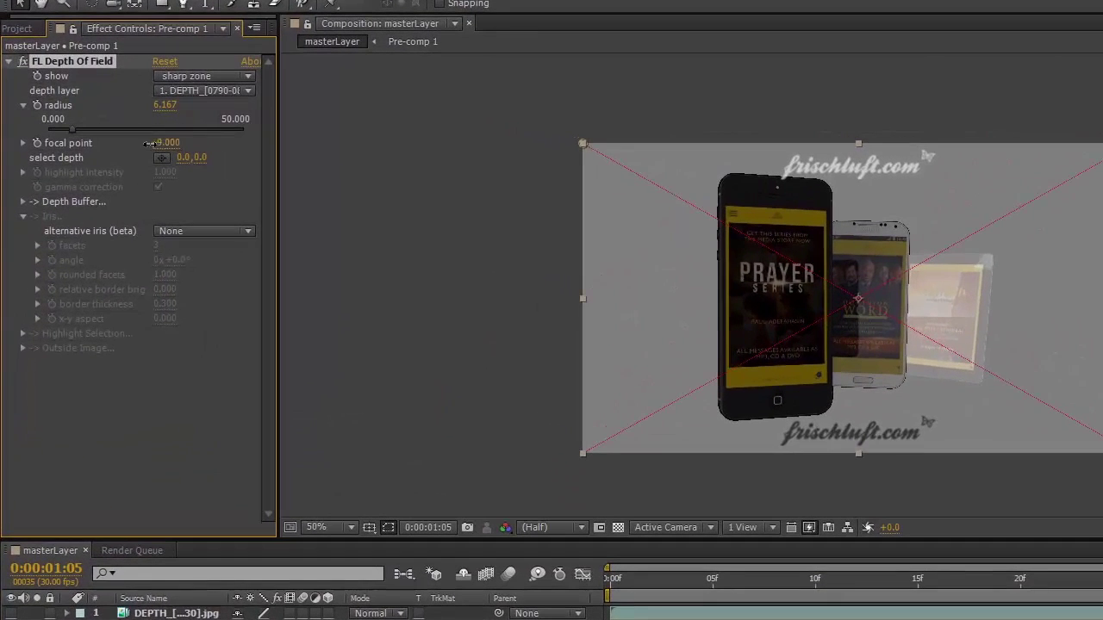
drag(149, 143, 383, 159)
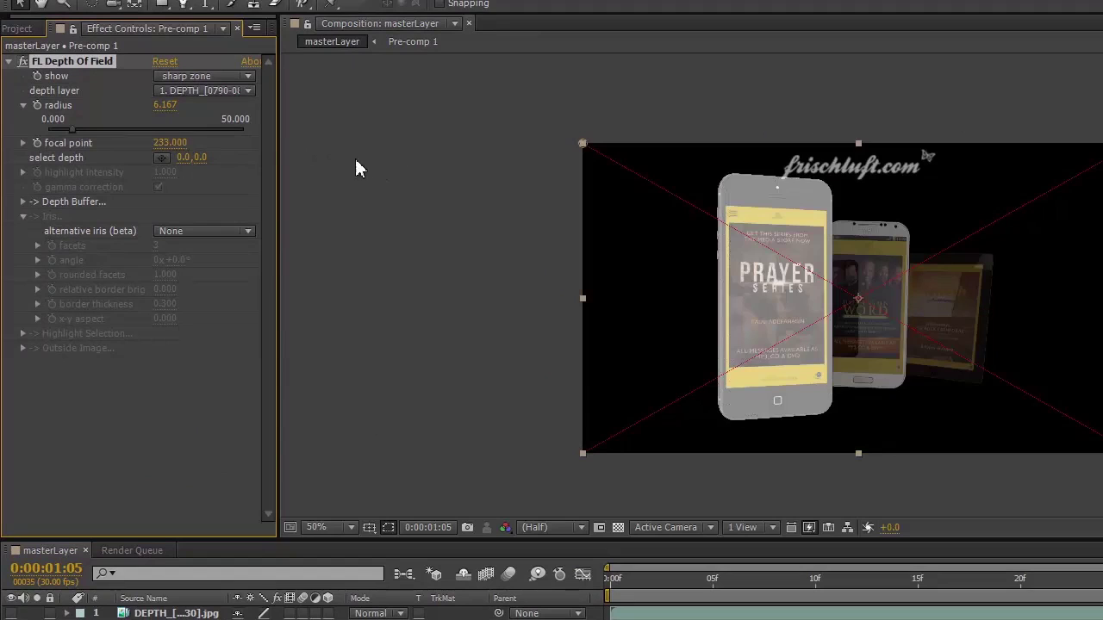
click(235, 76)
click(241, 95)
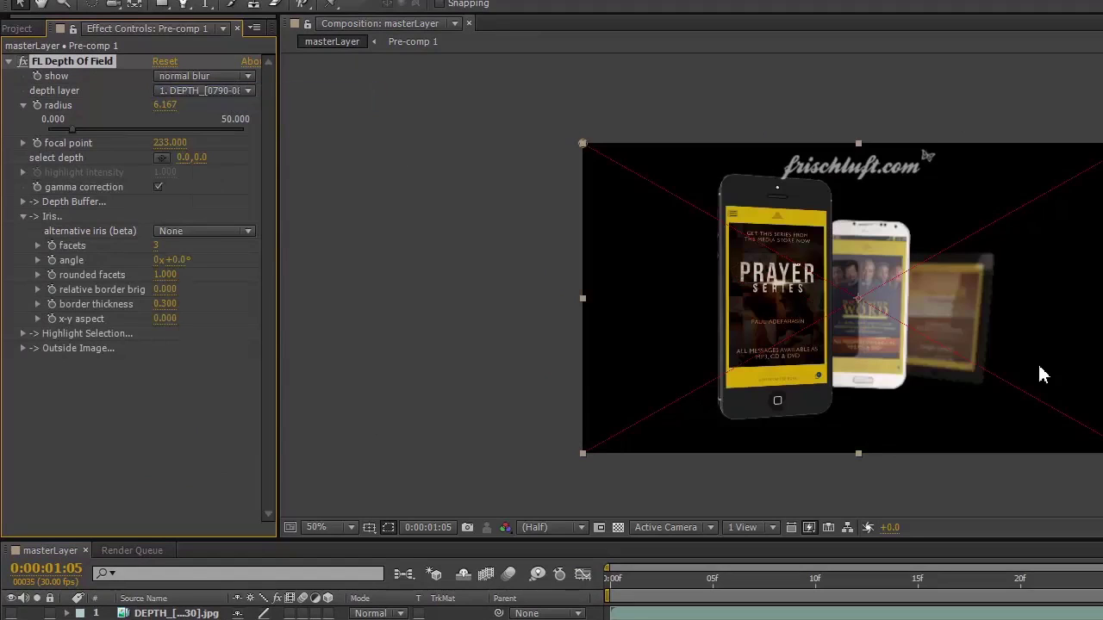
Inspect the refocused depth of field at full size and save the project
key(slash)
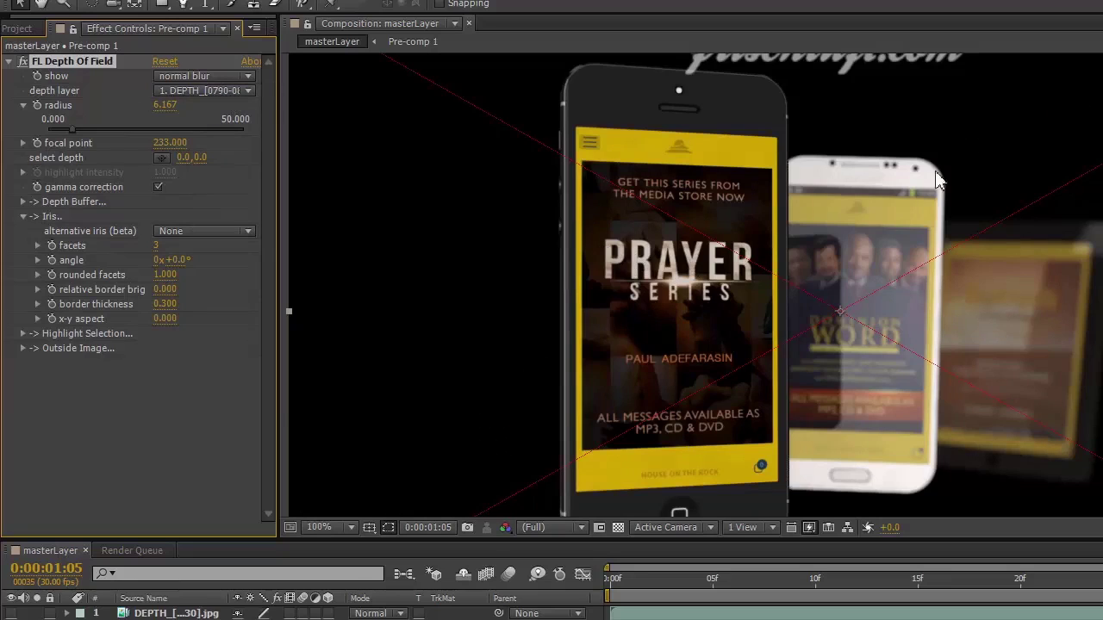
scroll(897, 352, down, 2)
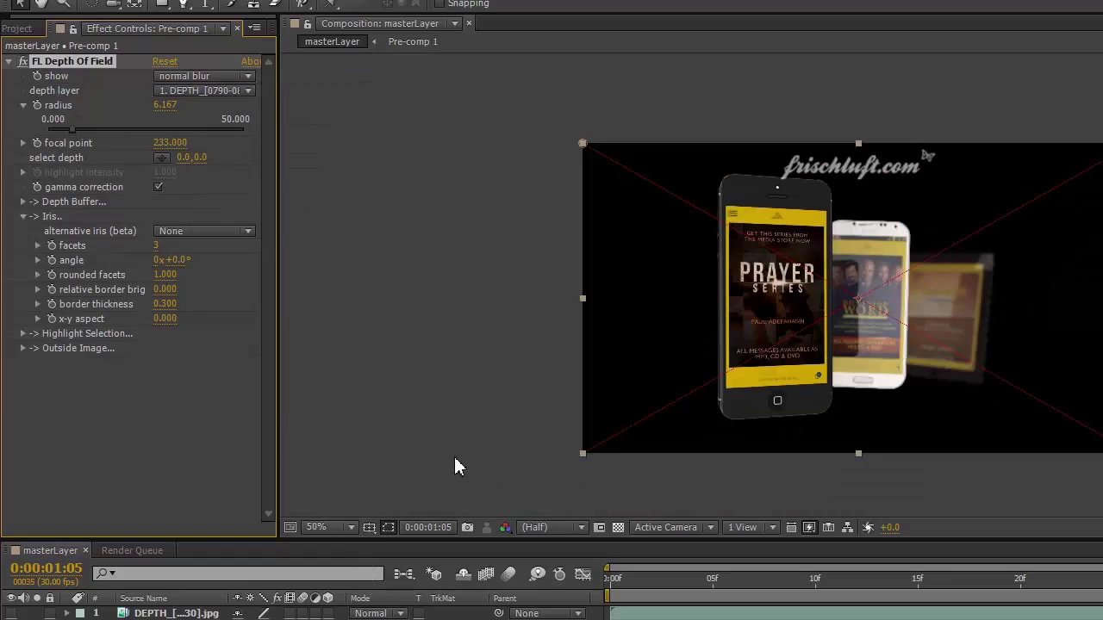
click(31, 3)
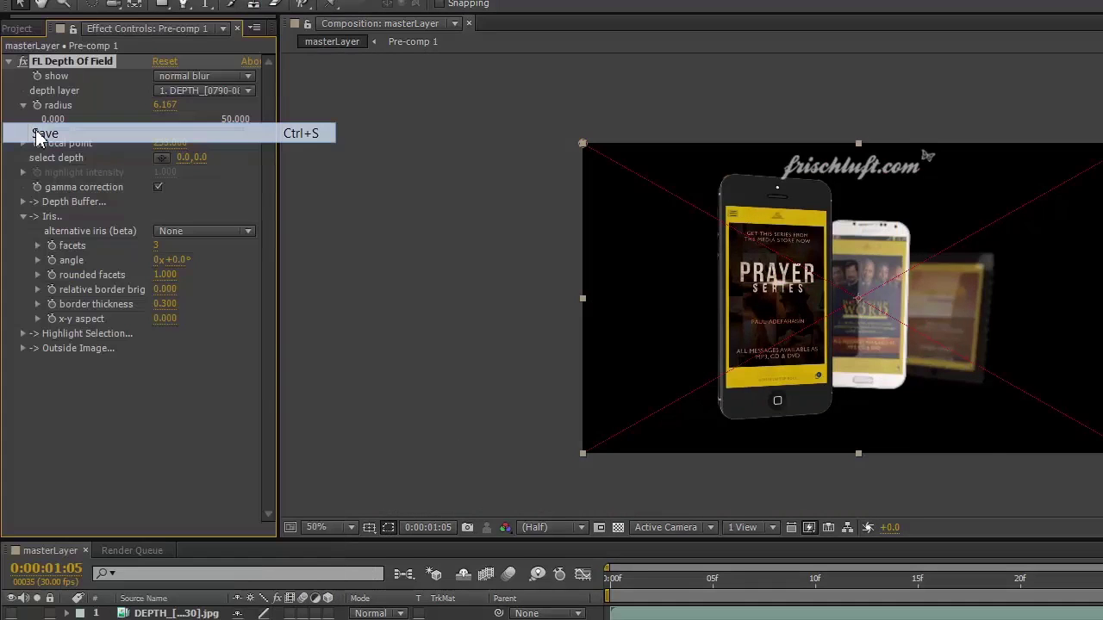
Save the After Effects project and switch to the untitled script open in Nuke
click(43, 134)
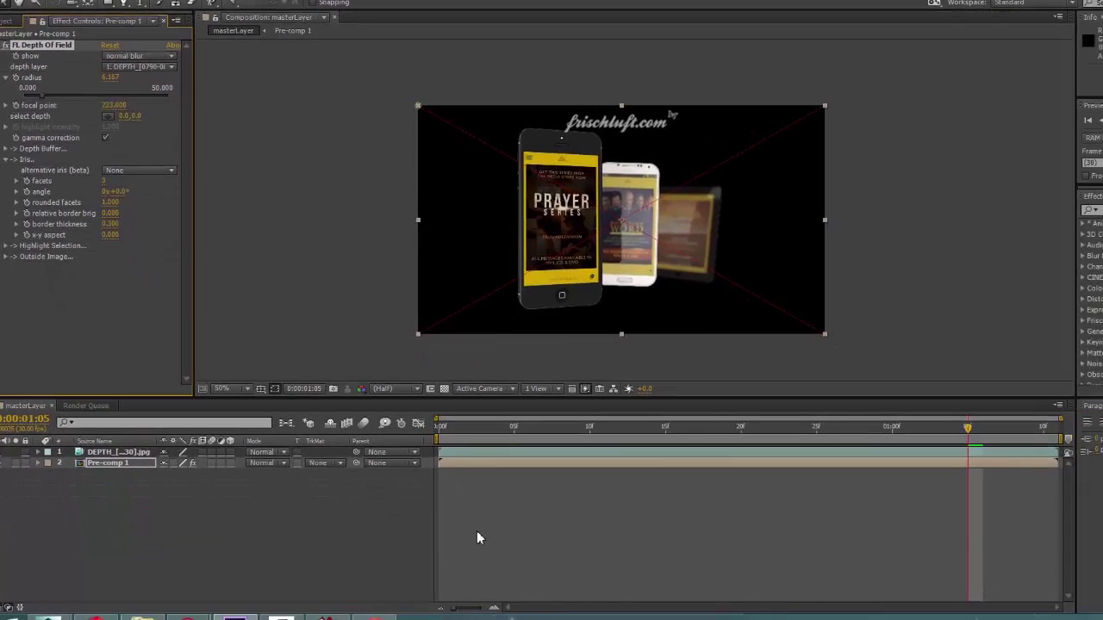
mouse_move(188, 617)
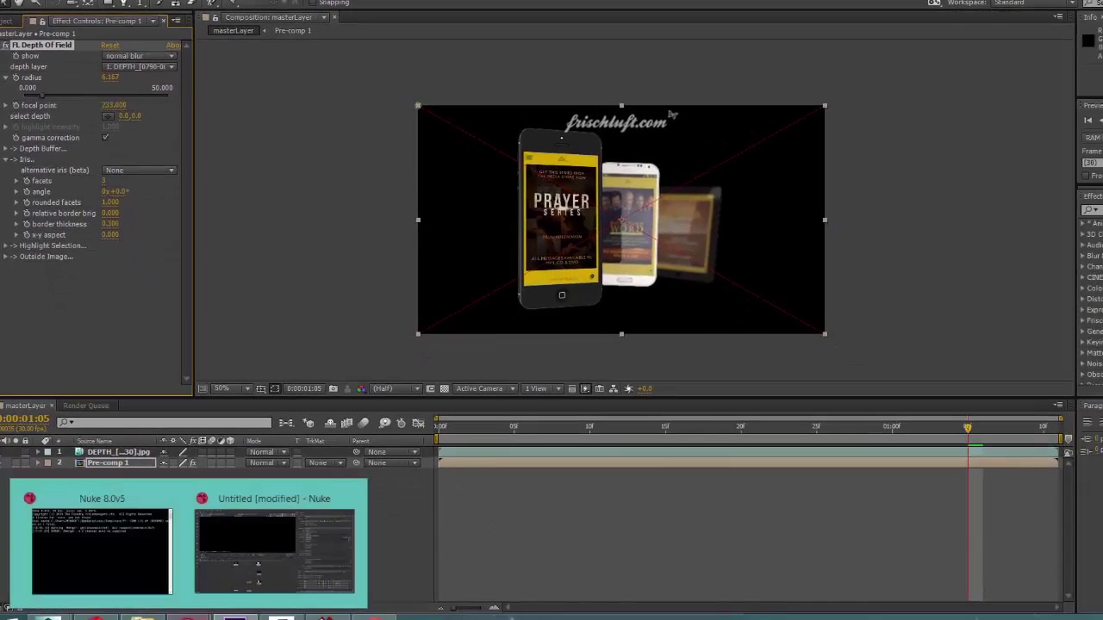
click(269, 538)
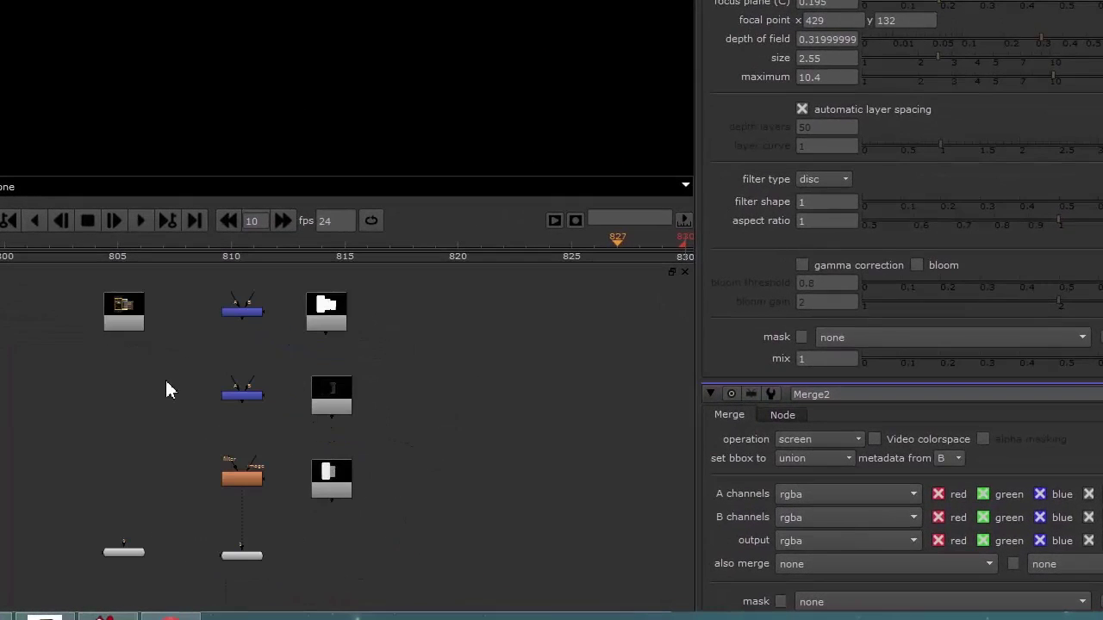
Delete the old merge, defocus, viewer and pass nodes from the node graph, leaving only the masterLayer Read node
drag(70, 297, 372, 574)
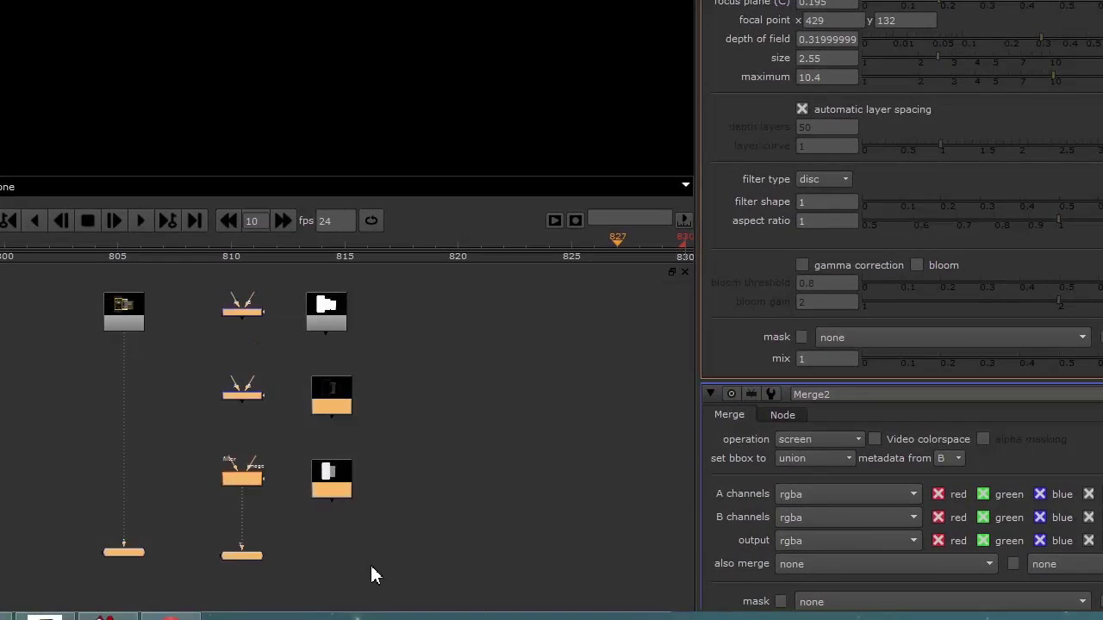
key(Delete)
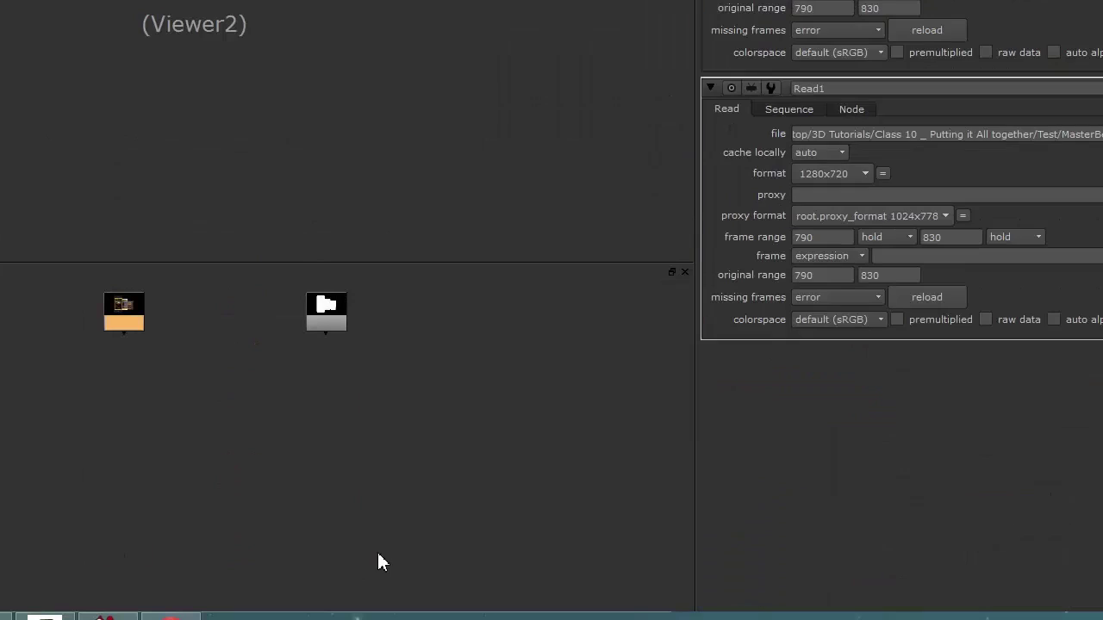
drag(137, 347, 164, 429)
drag(305, 344, 304, 385)
key(Delete)
click(158, 387)
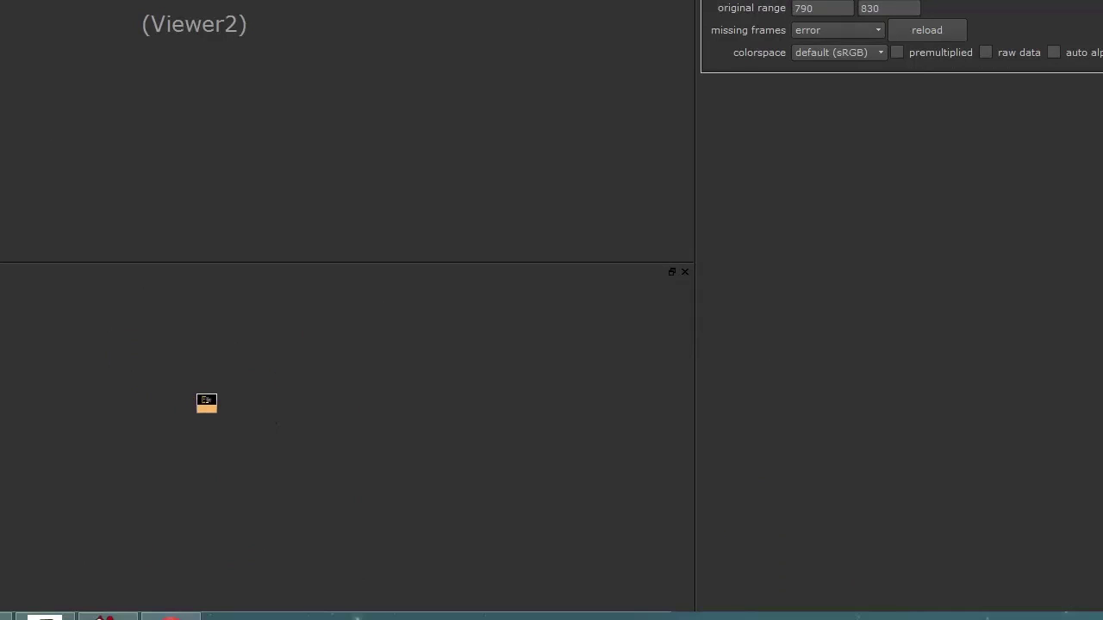
drag(207, 405, 78, 395)
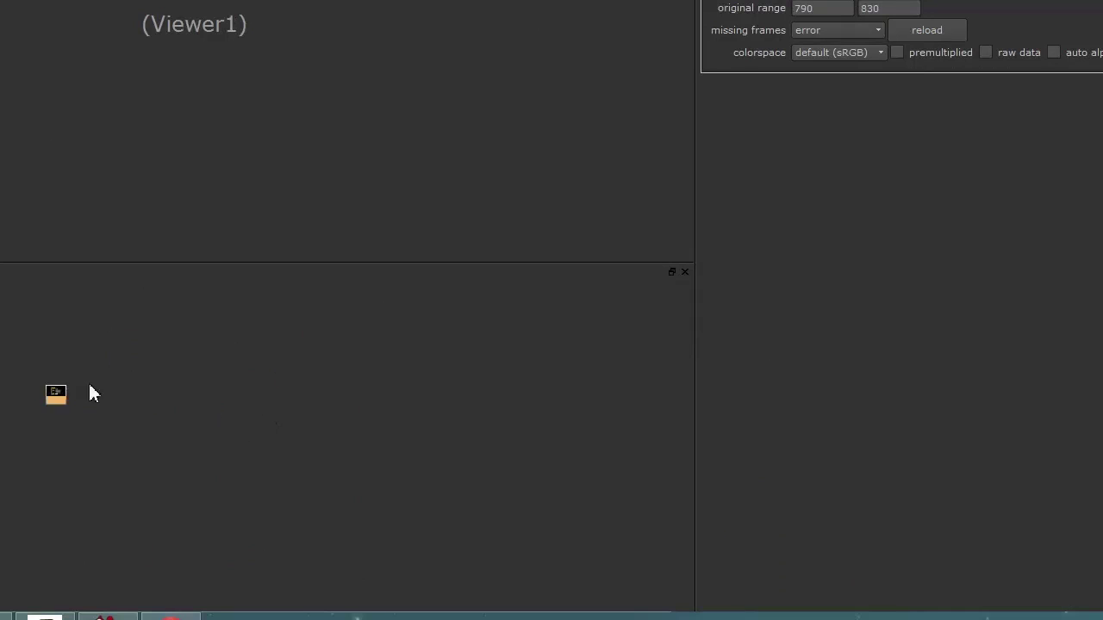
right_click(199, 466)
mouse_move(130, 373)
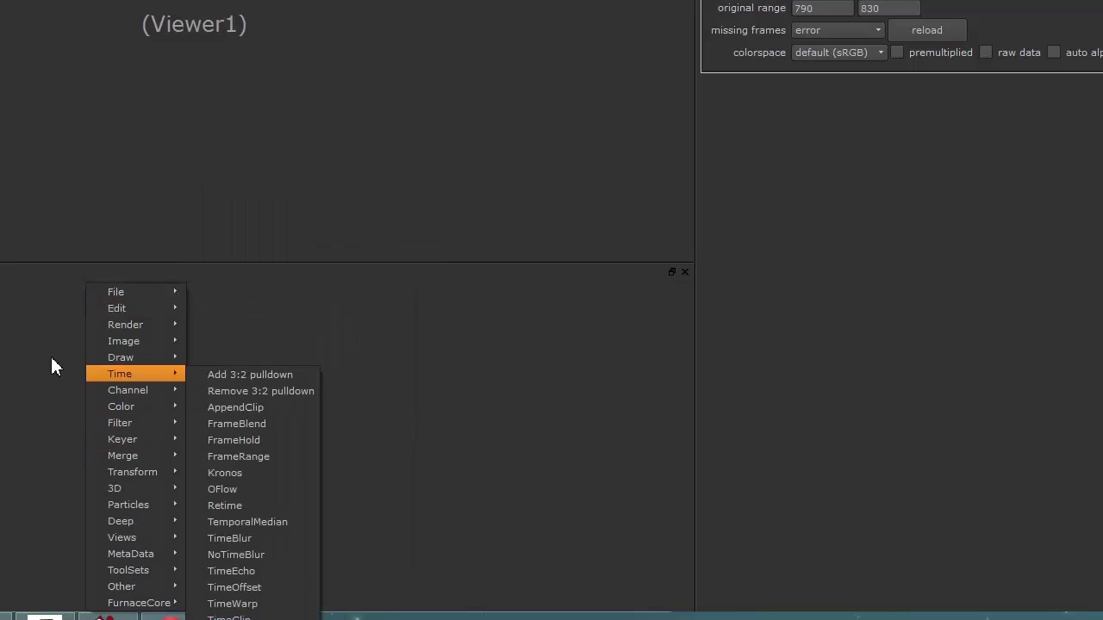
click(52, 359)
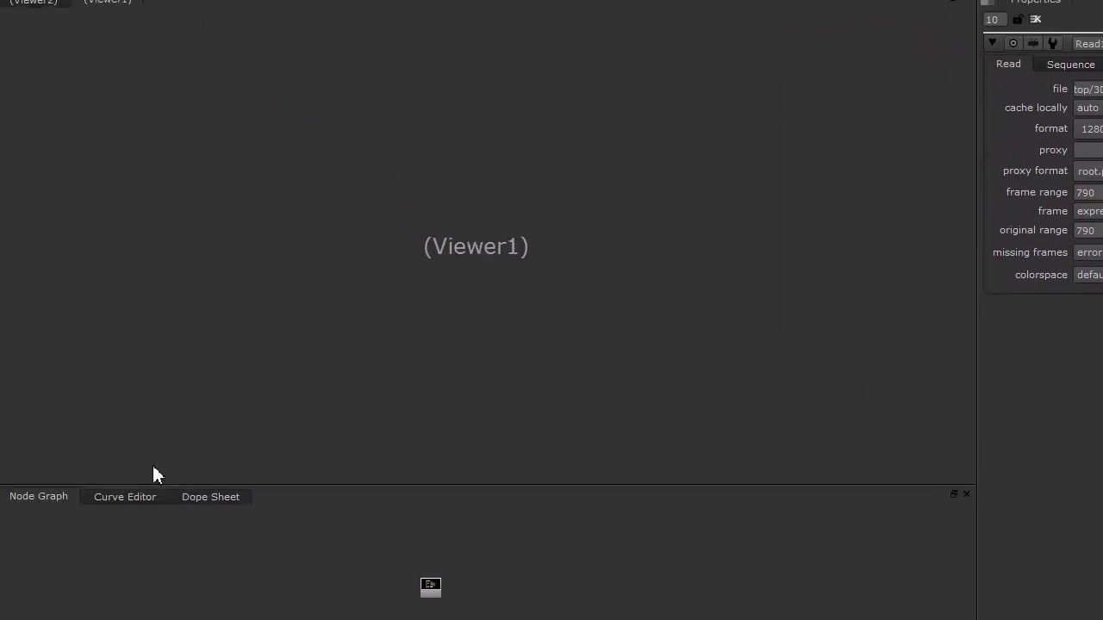
click(98, 60)
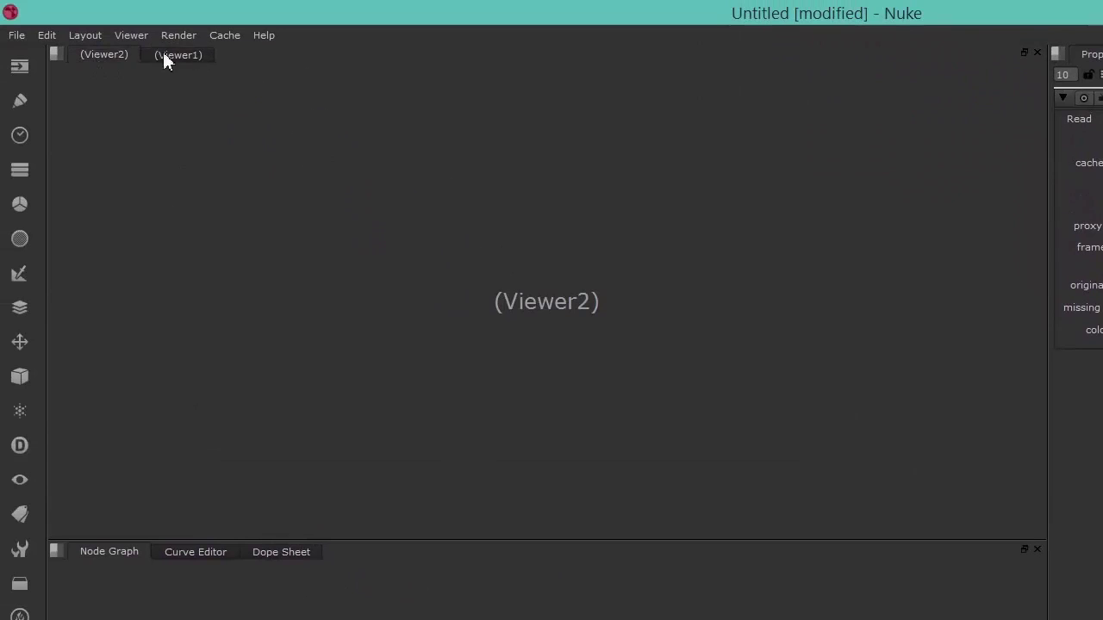
right_click(118, 54)
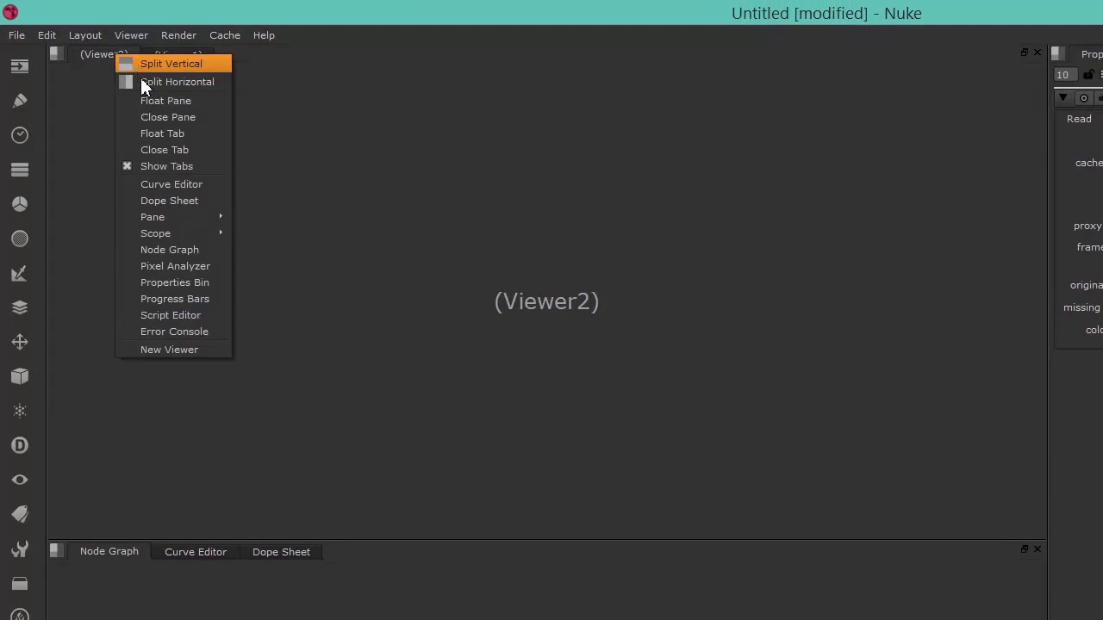
click(482, 392)
Start a new Nuke script and close the old untitled script without saving its changes
click(16, 35)
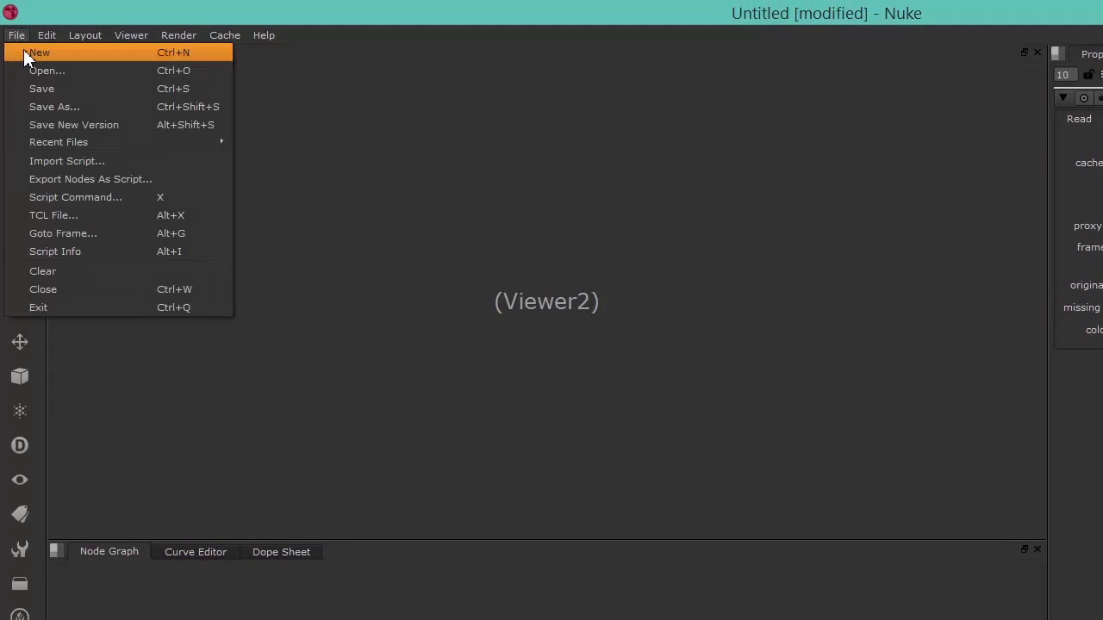
click(25, 55)
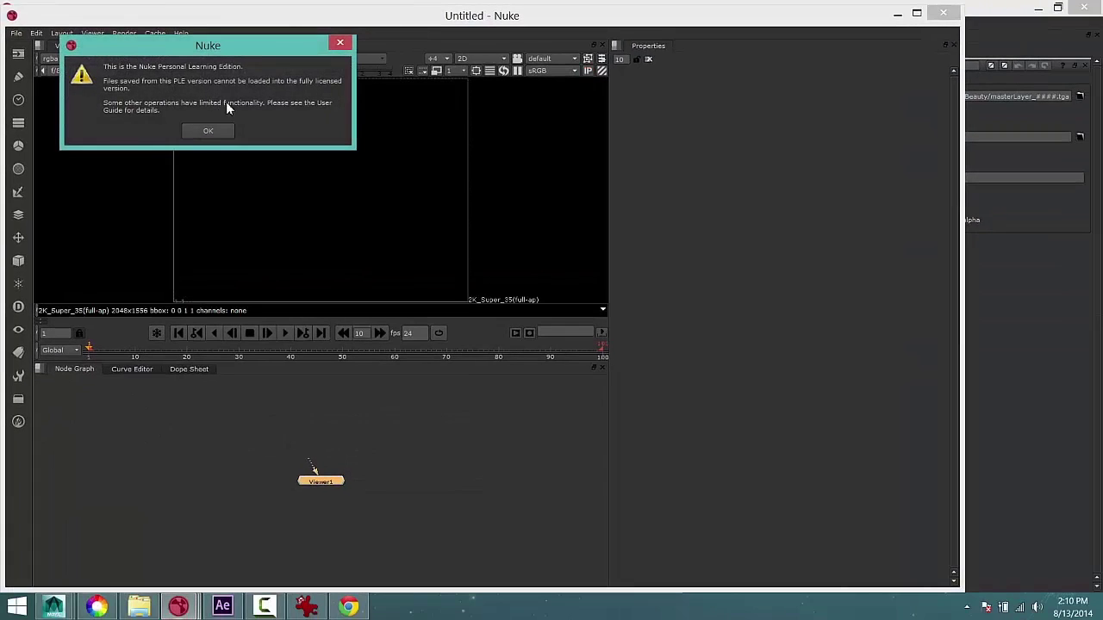
click(211, 130)
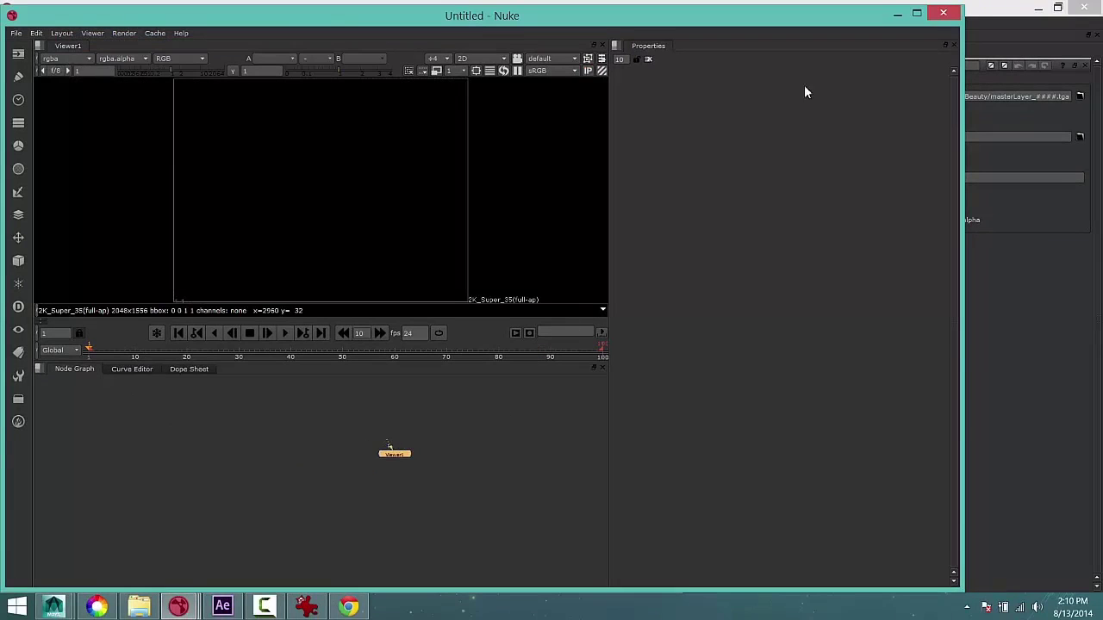
click(1083, 8)
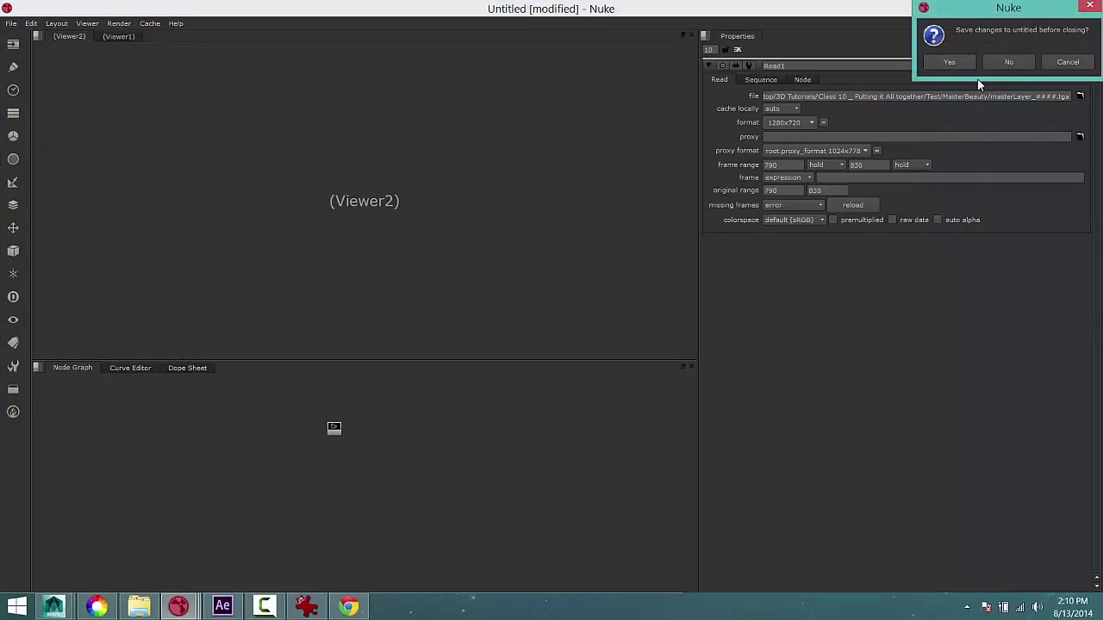
click(1005, 62)
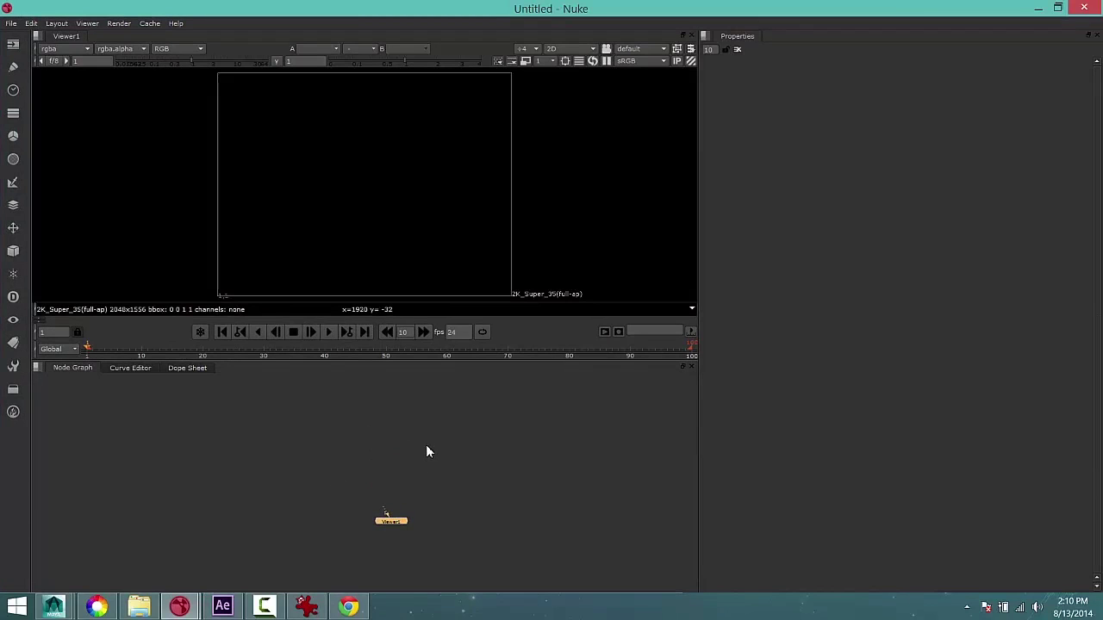
Look over the script file commands and the dialog for opening a script, without opening anything
click(11, 23)
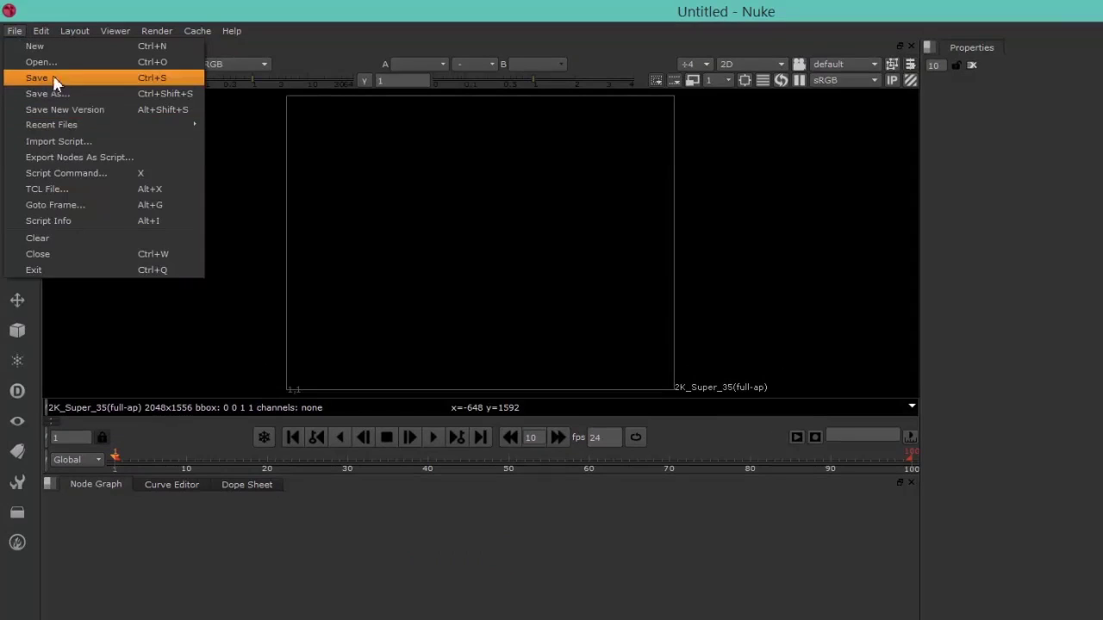
click(39, 63)
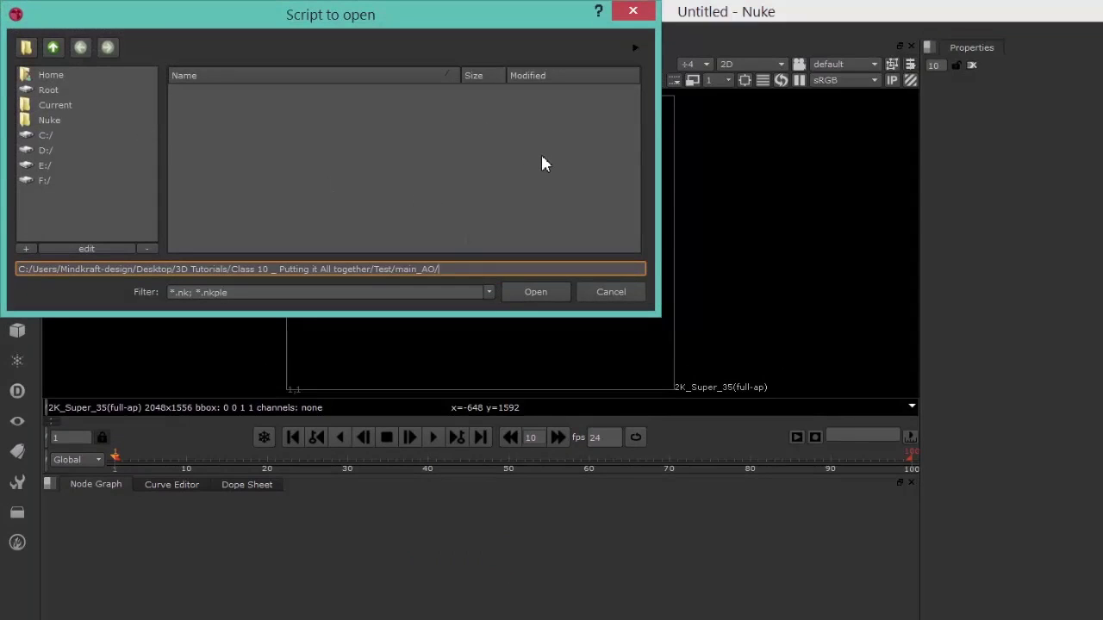
click(598, 293)
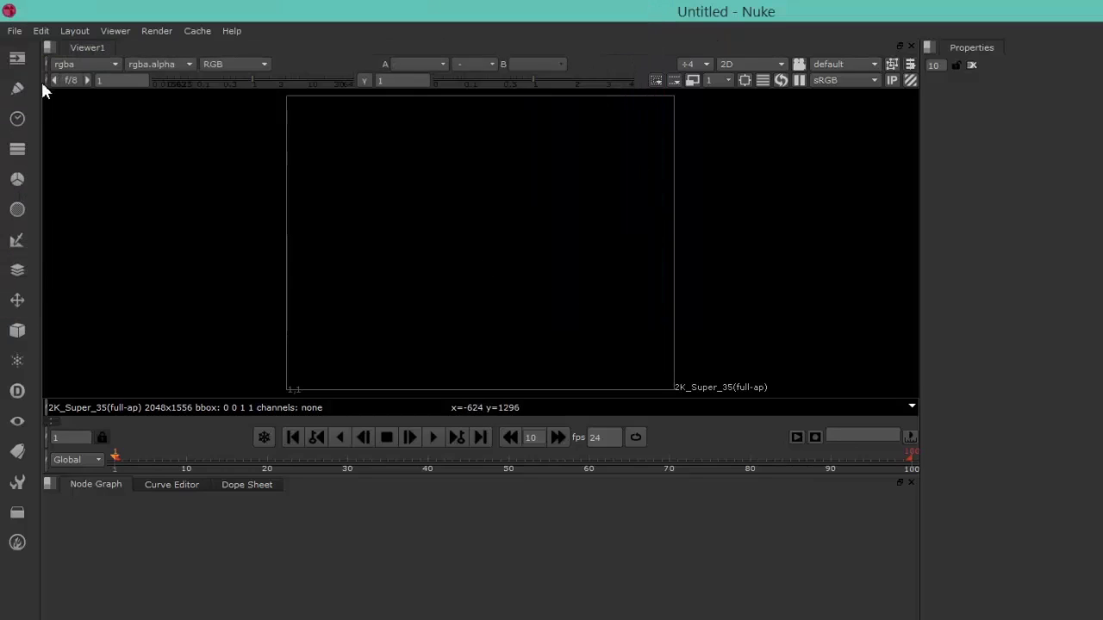
click(17, 33)
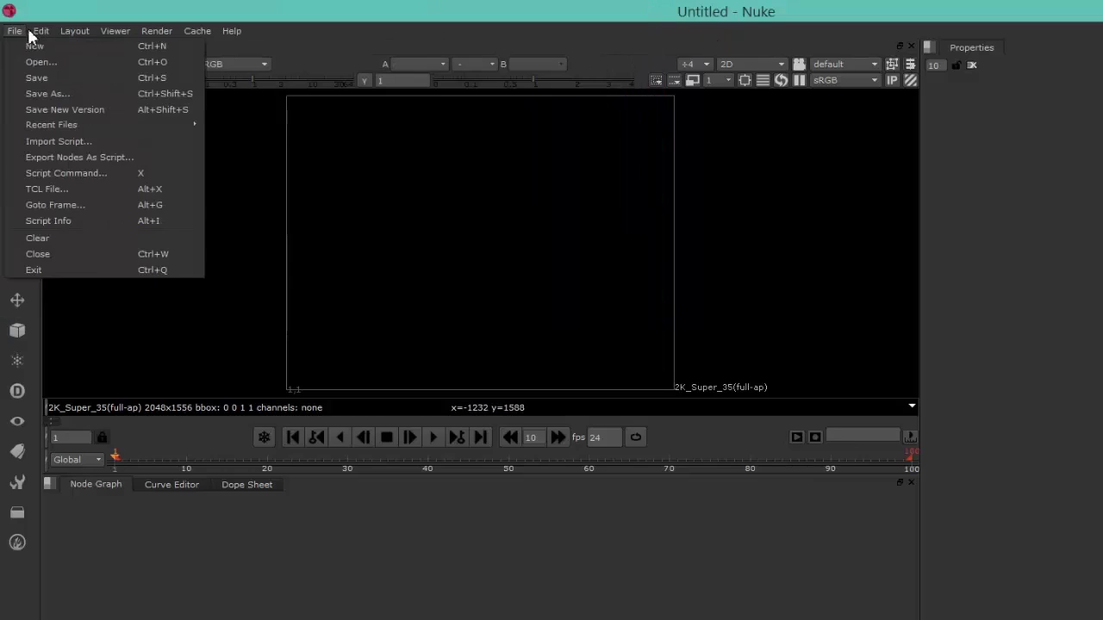
mouse_move(39, 31)
mouse_move(142, 38)
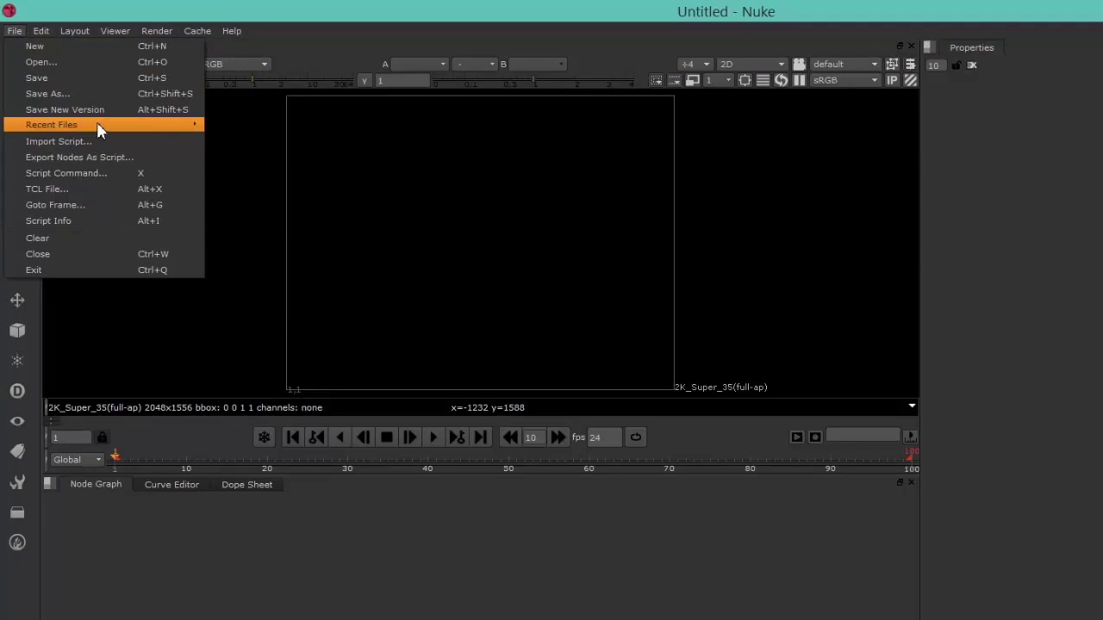
click(247, 570)
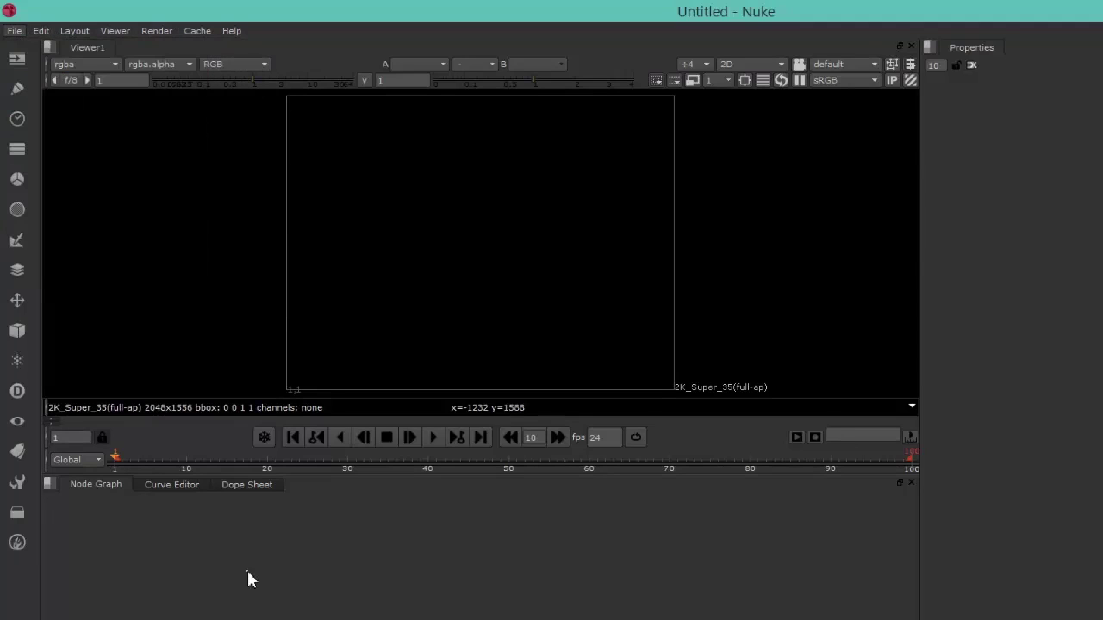
Look through the node categories from Draw to Views, including Filter, 3D and Deep, and the node graph's Edit commands
click(19, 89)
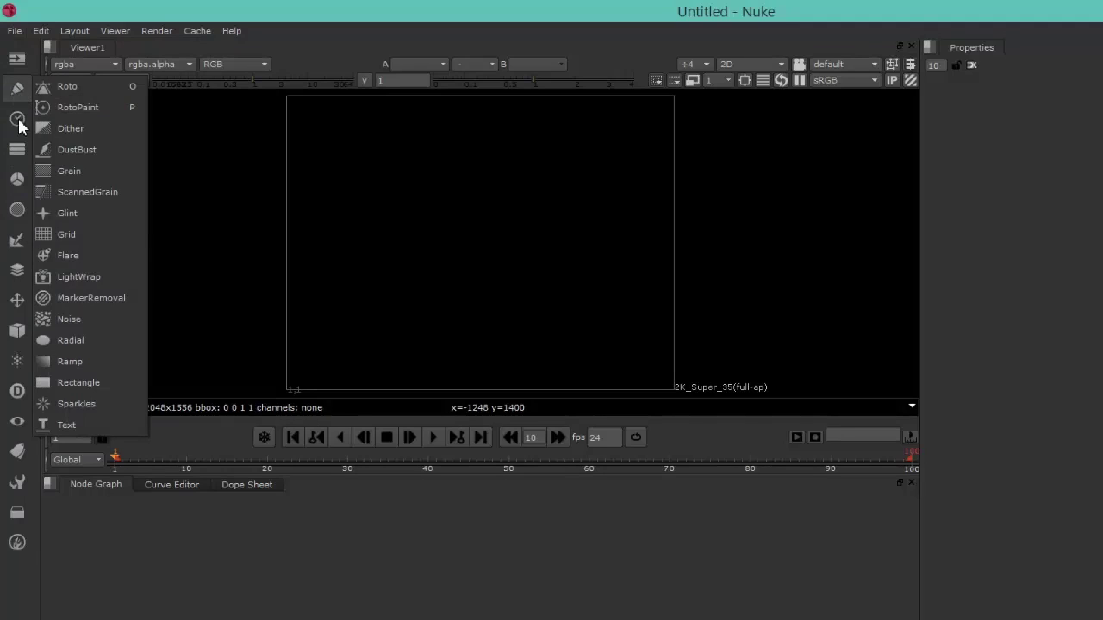
click(19, 120)
click(21, 152)
click(21, 175)
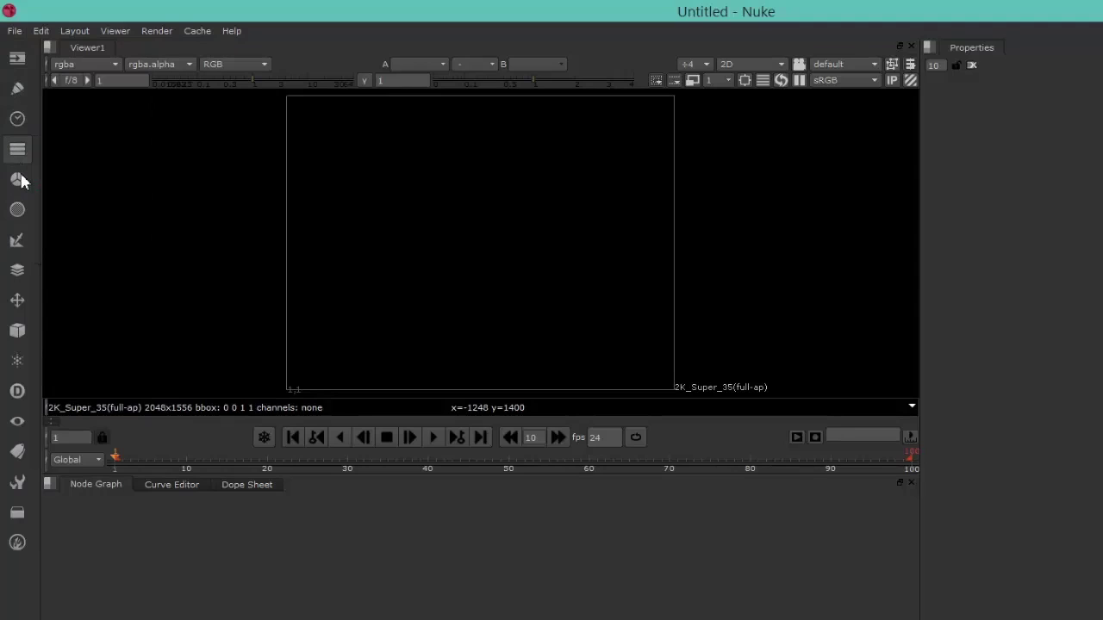
click(19, 180)
click(19, 212)
click(19, 212)
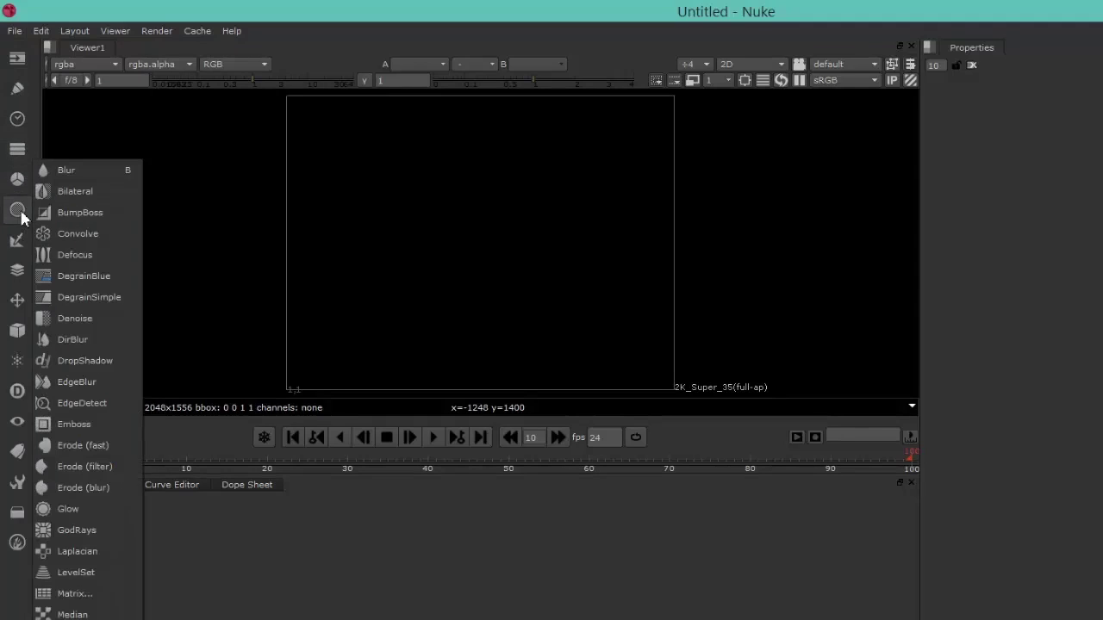
click(16, 246)
click(18, 276)
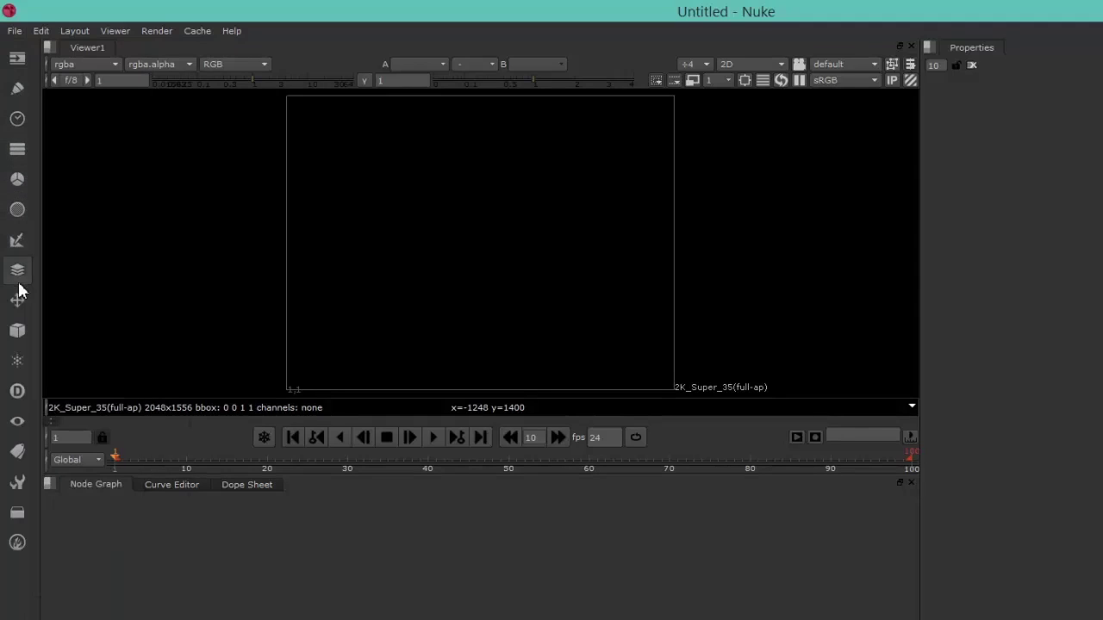
click(19, 304)
click(20, 332)
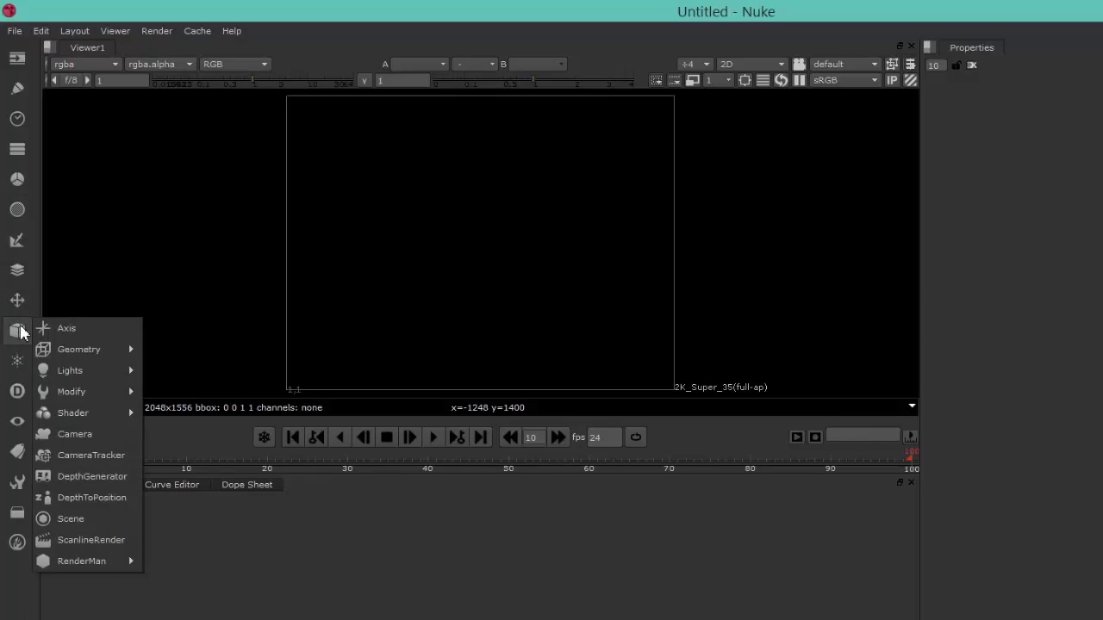
click(19, 369)
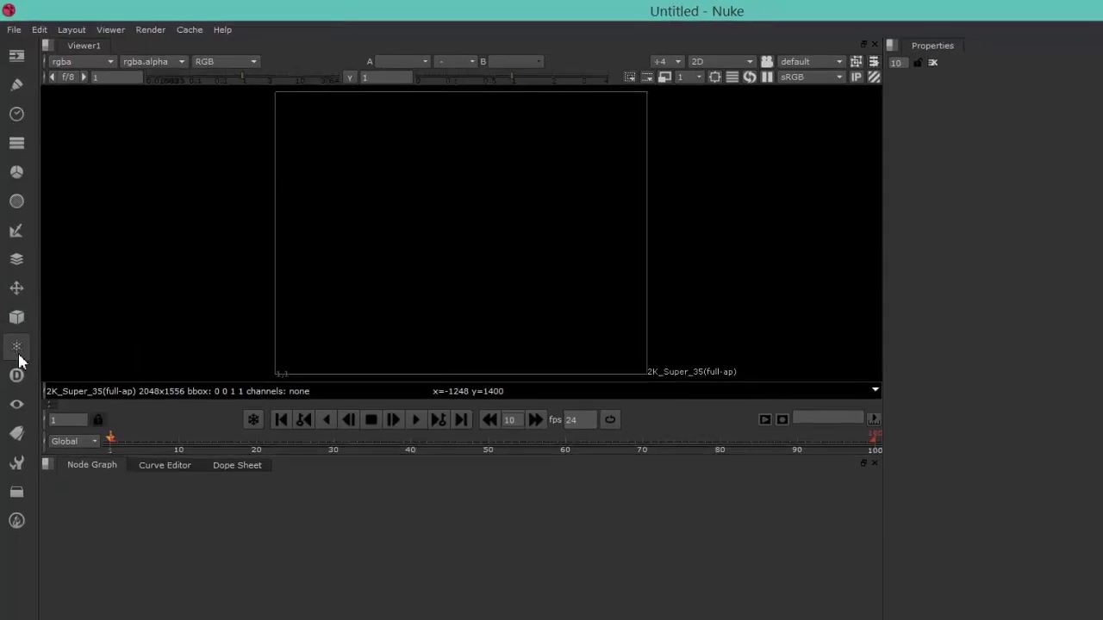
click(17, 348)
click(17, 375)
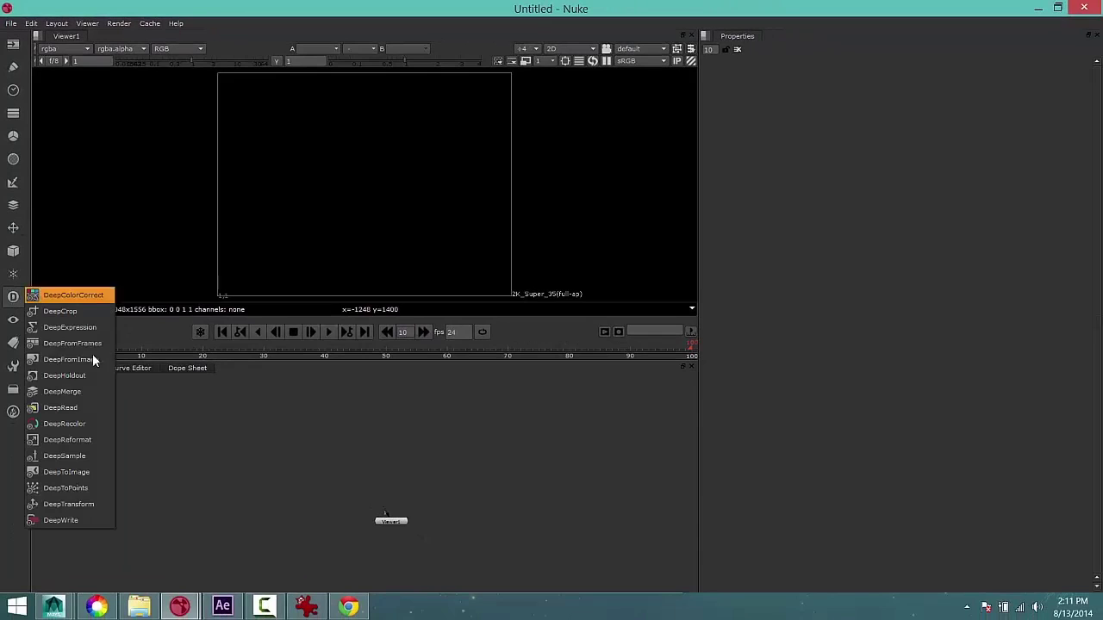
click(8, 320)
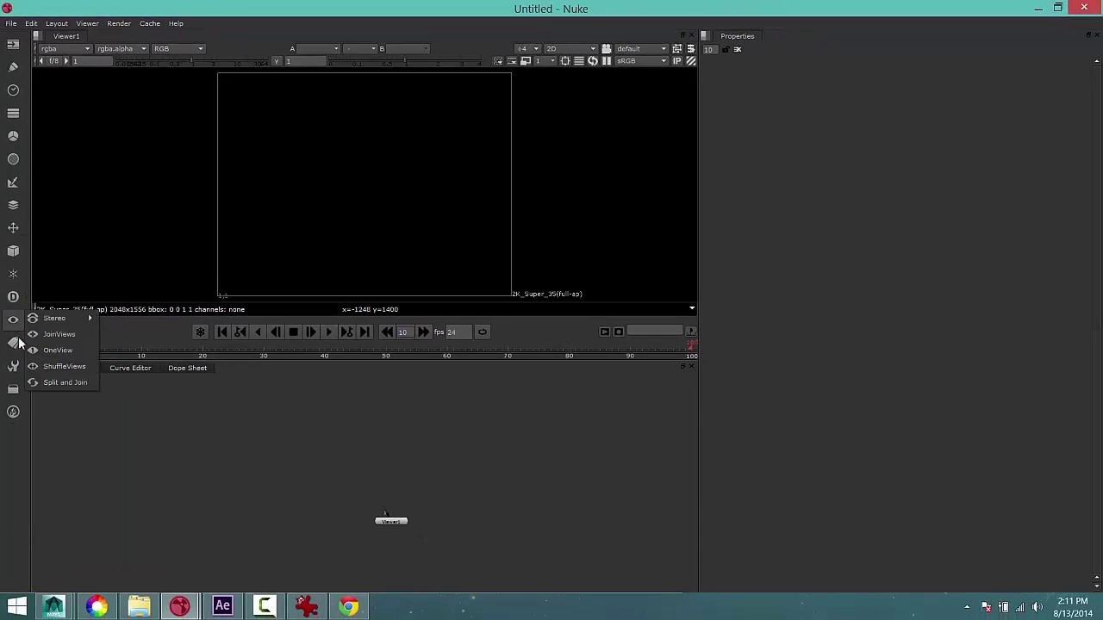
click(211, 438)
right_click(204, 430)
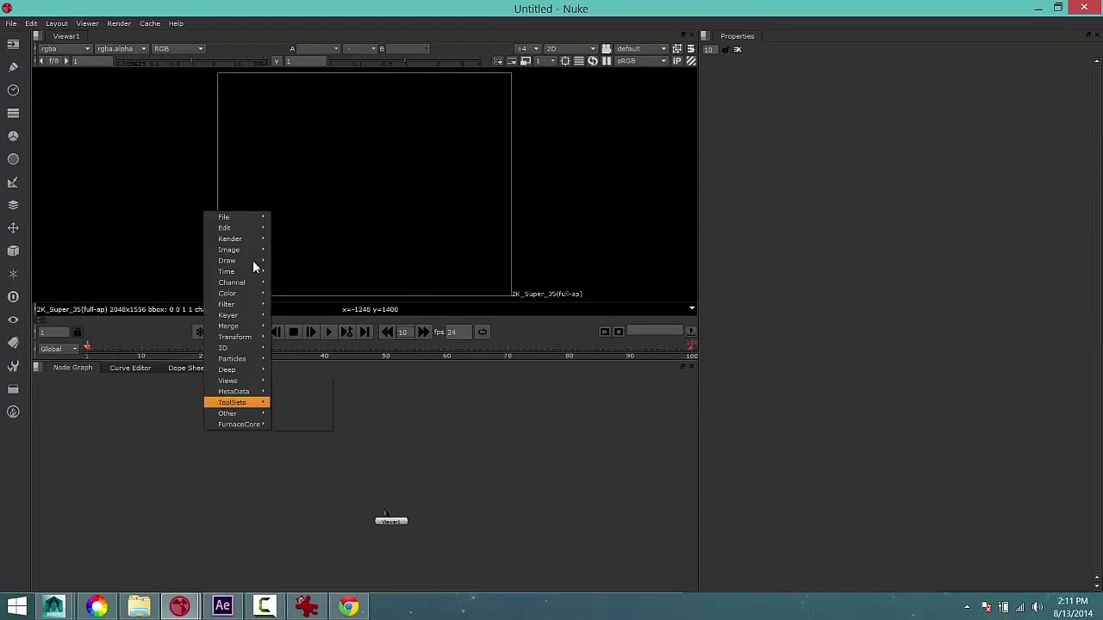
mouse_move(252, 220)
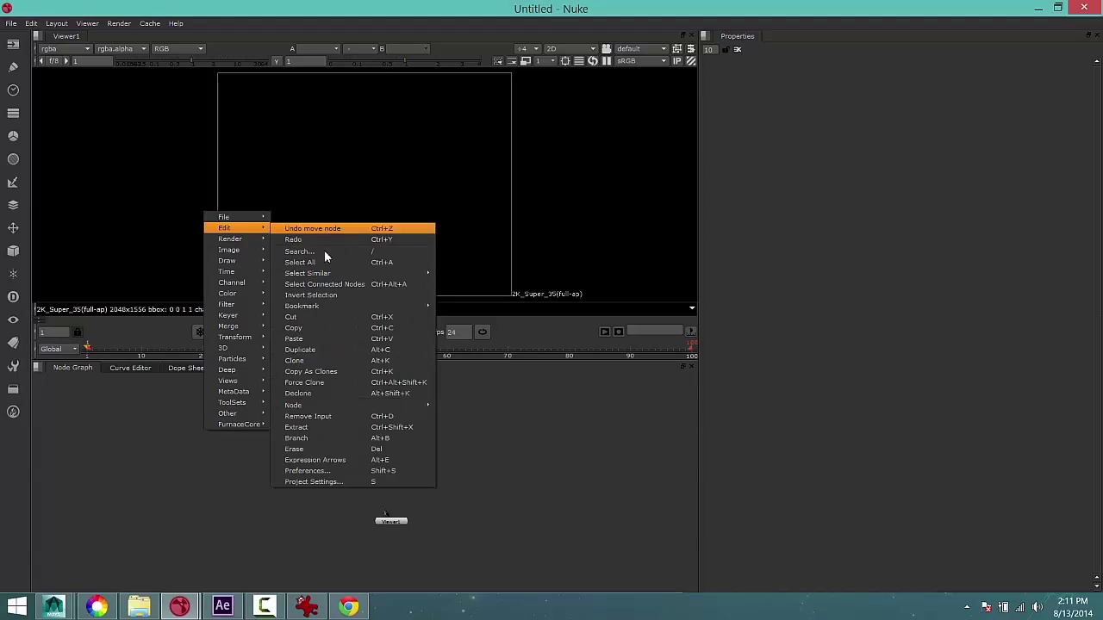
key(Escape)
key(Escape)
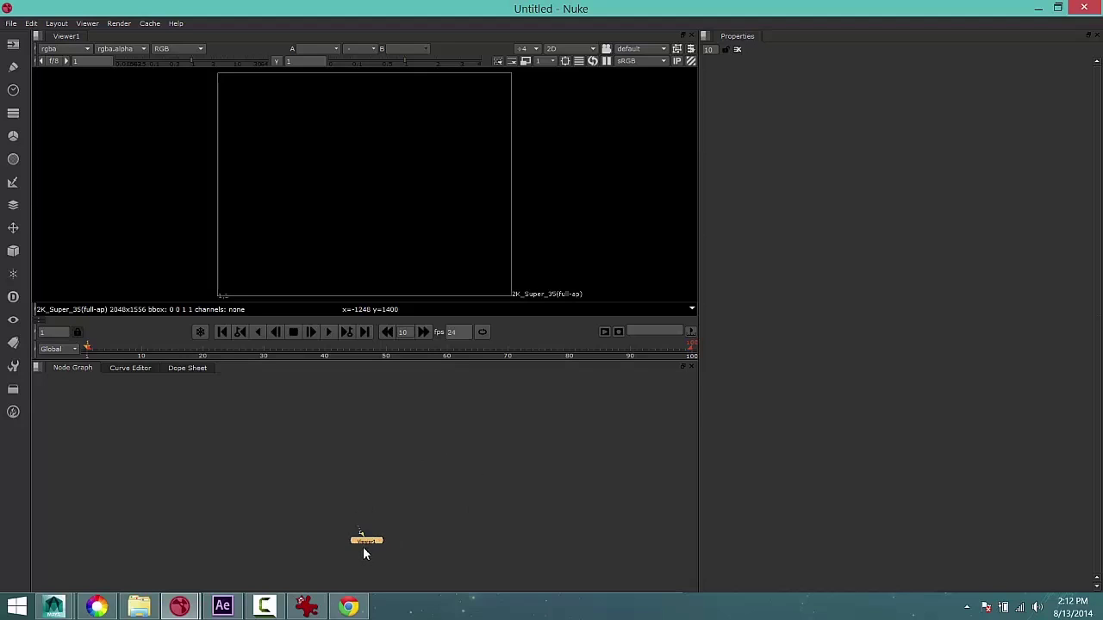
Switch back to After Effects and open the DEPTH_[0790-0830].jpg layer by itself to view the depth pass
click(224, 607)
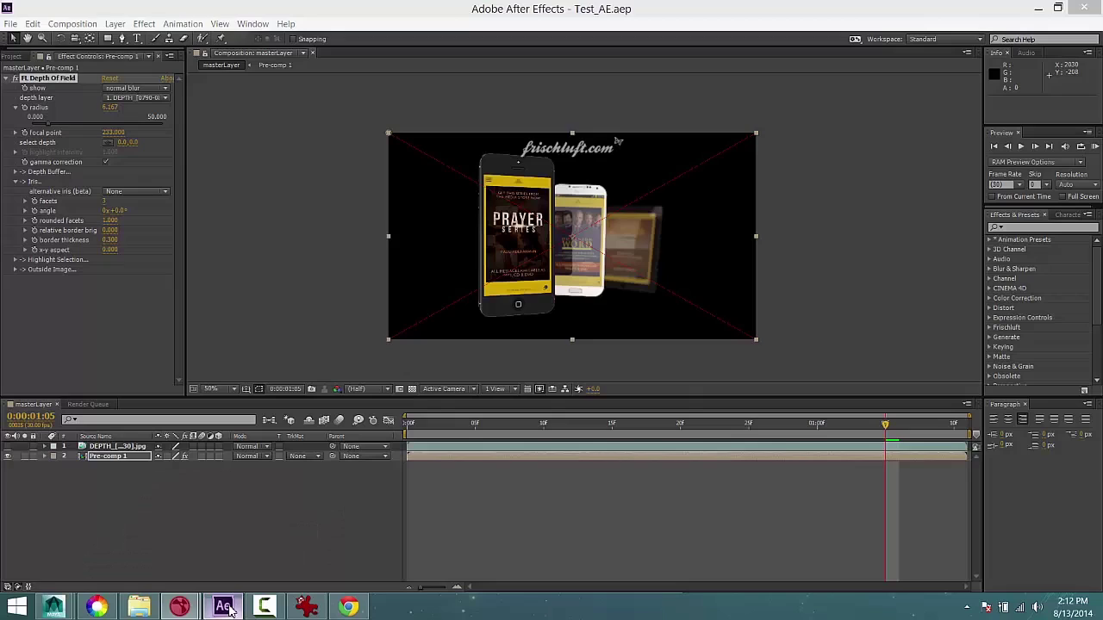
double_click(112, 447)
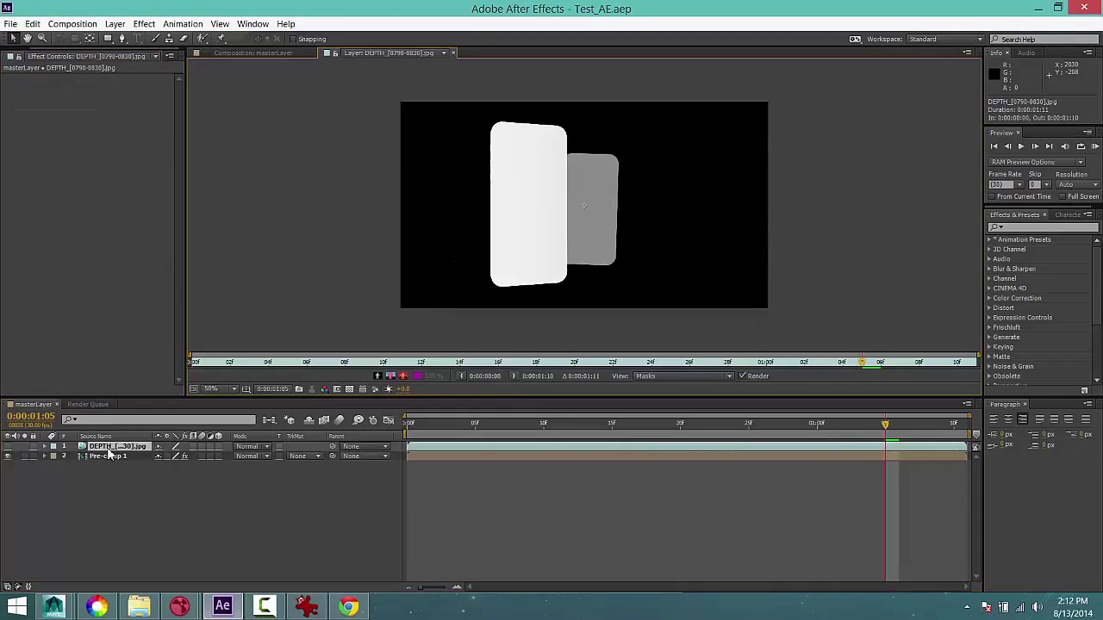
Open Pre-comp 1 to view its three stacked masterLayer render pass layers
click(109, 458)
double_click(109, 457)
click(109, 465)
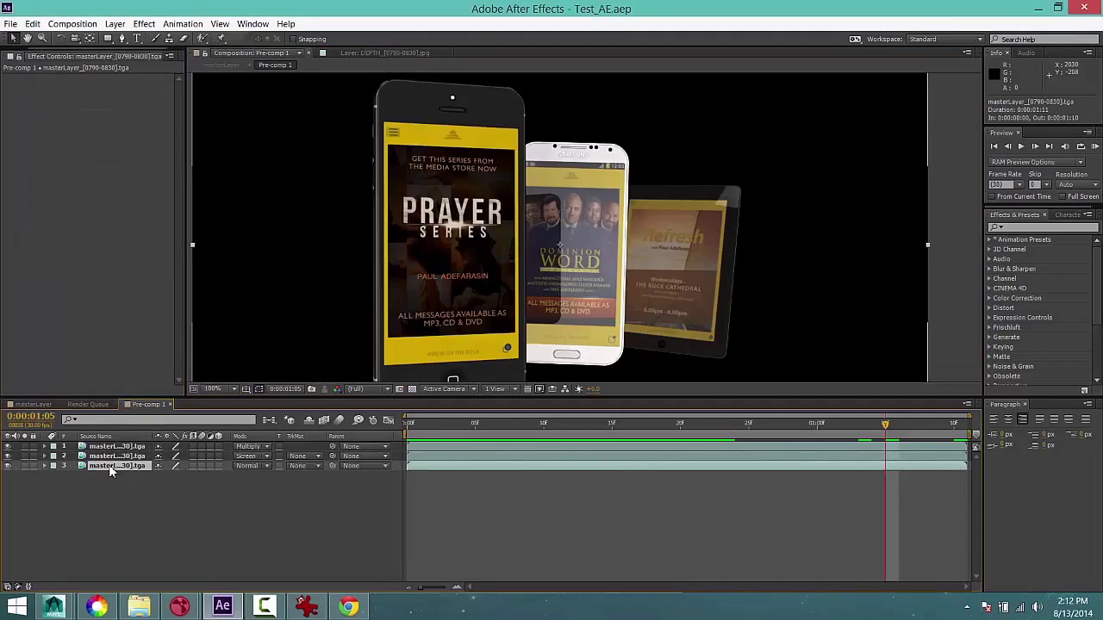
Switch to Nuke, read in the masterLayer_####.tga 790-830 sequence from the main_AO folder, and place its node above the viewer node
mouse_move(180, 607)
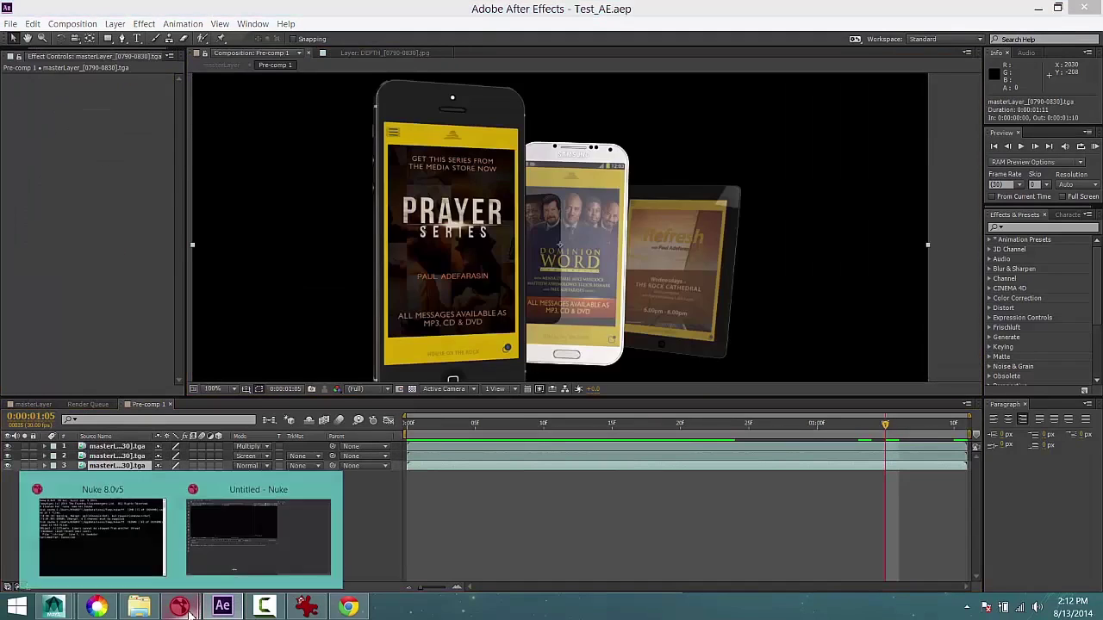
click(256, 549)
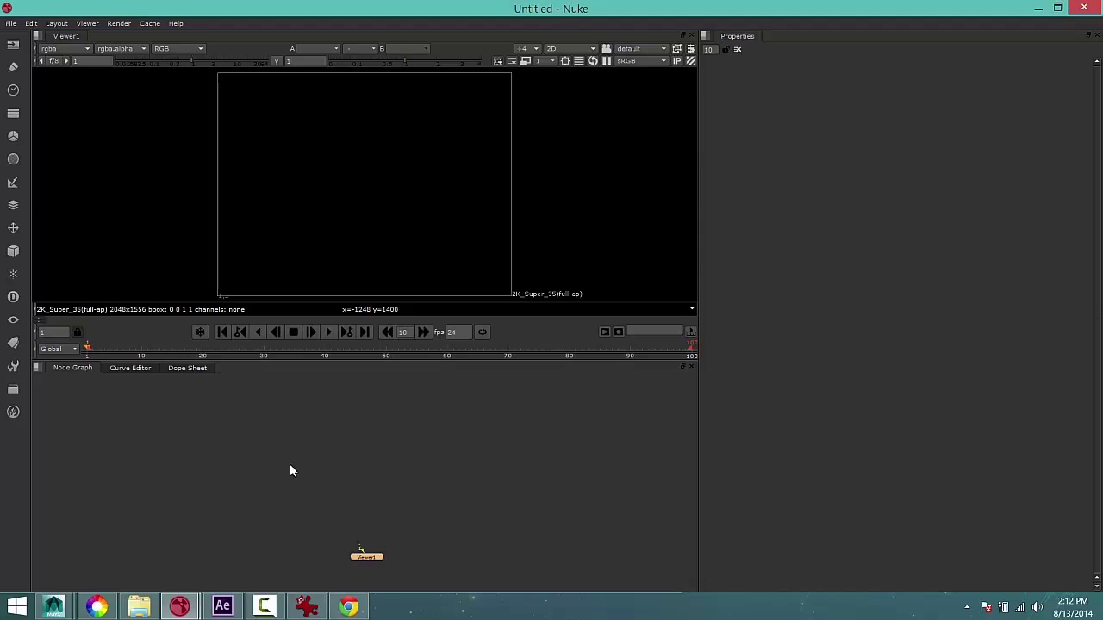
key(r)
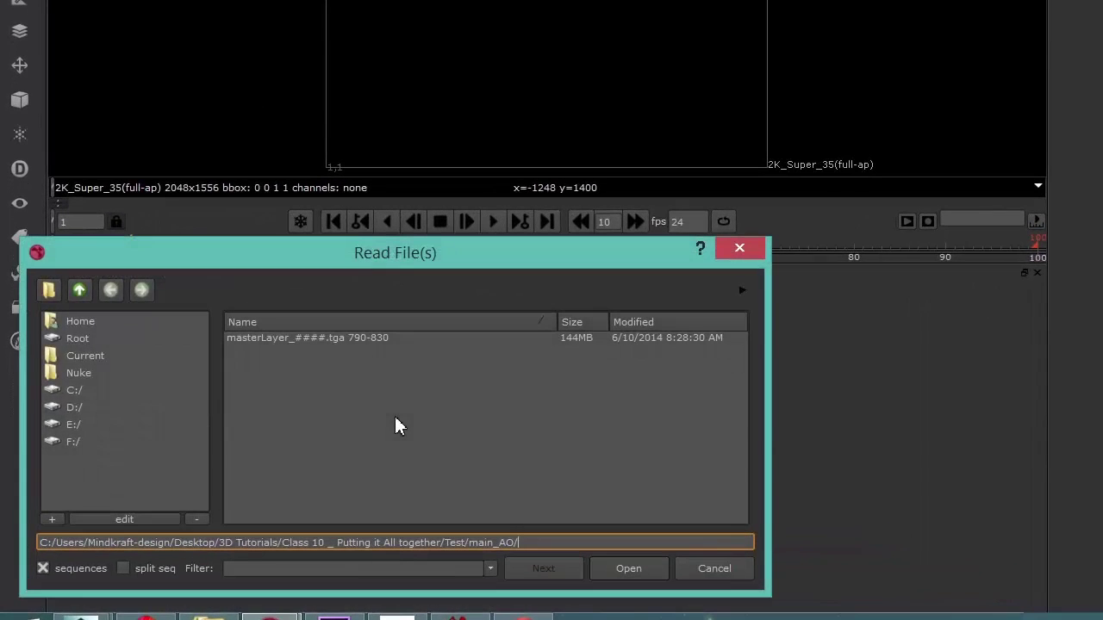
drag(393, 252, 404, 174)
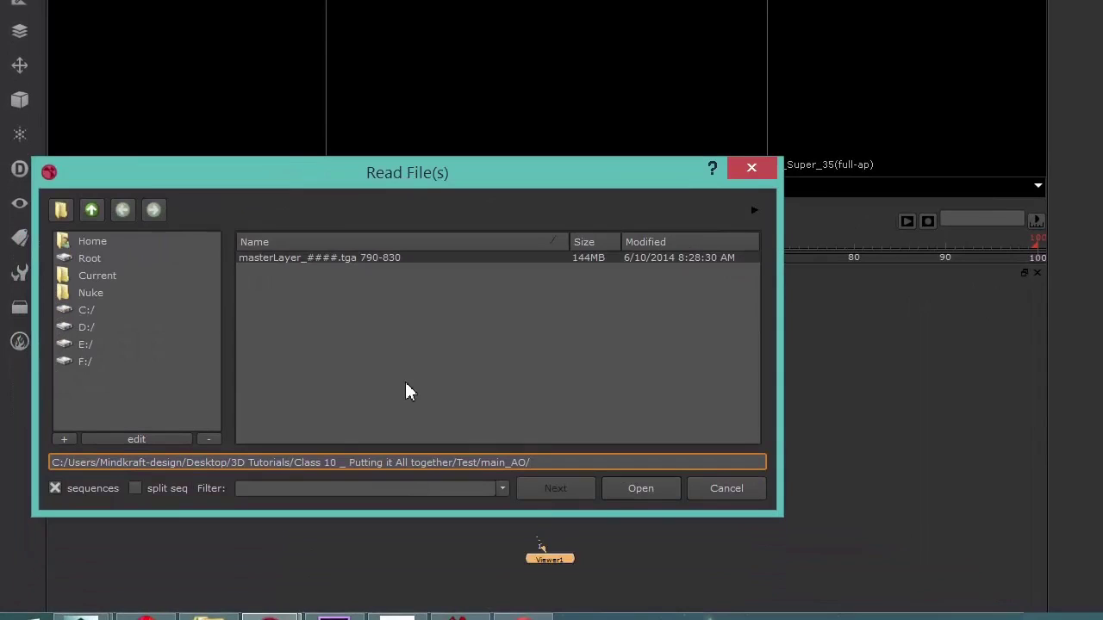
click(91, 210)
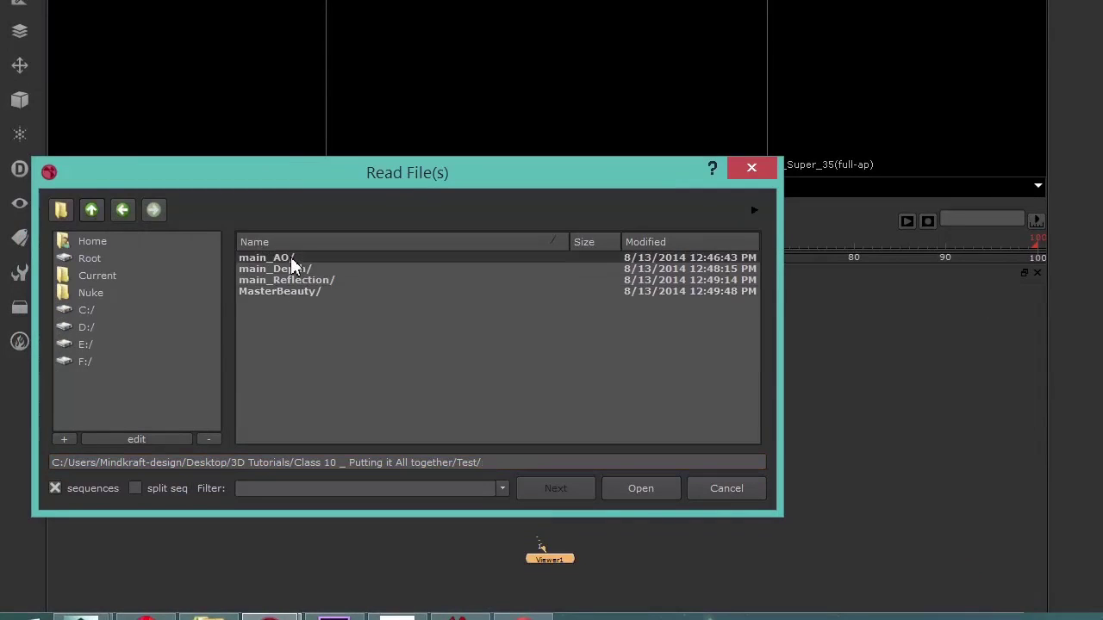
double_click(290, 257)
click(293, 258)
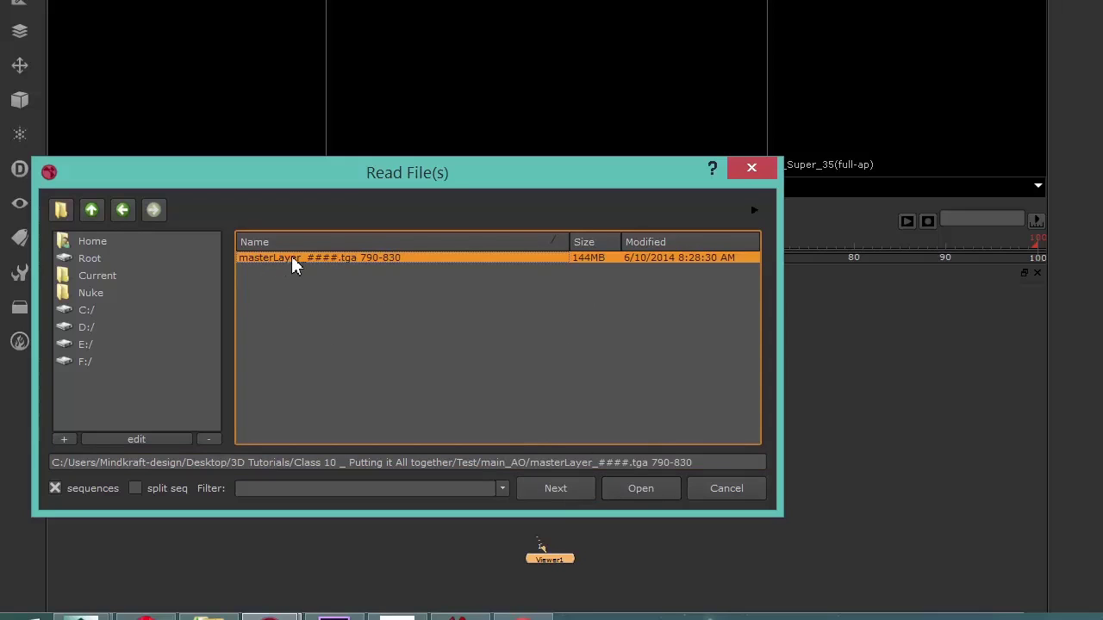
click(55, 488)
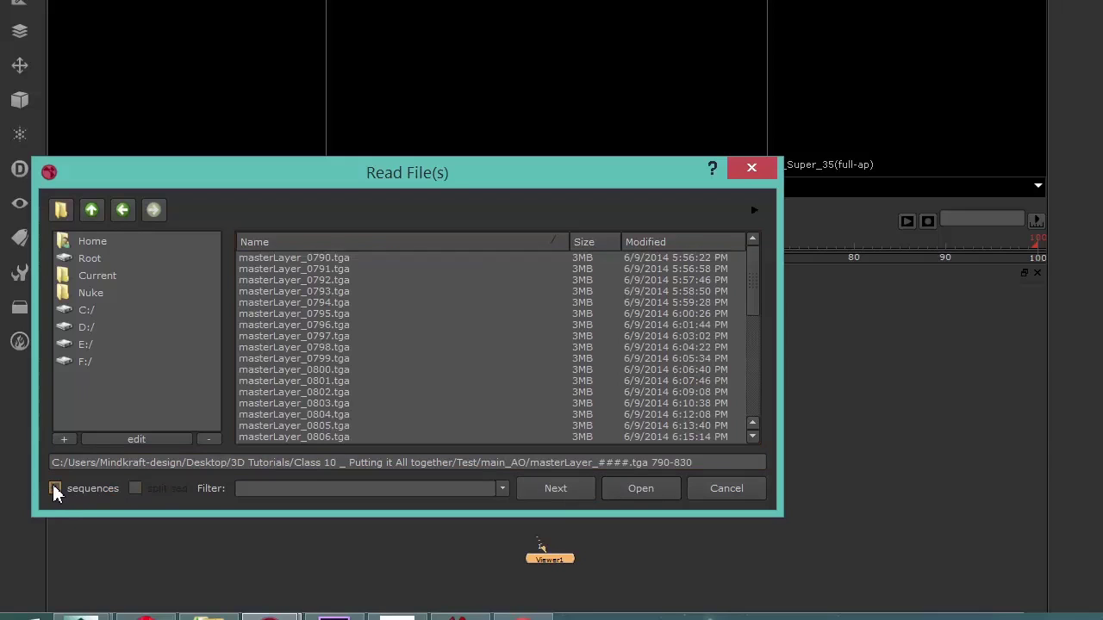
click(55, 489)
click(282, 258)
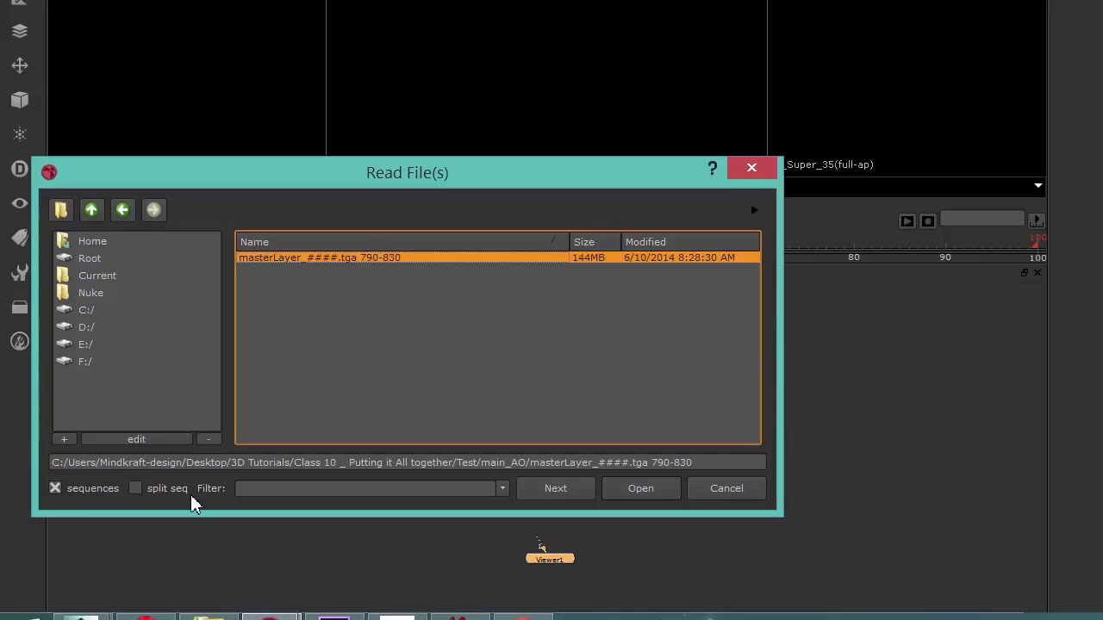
click(609, 488)
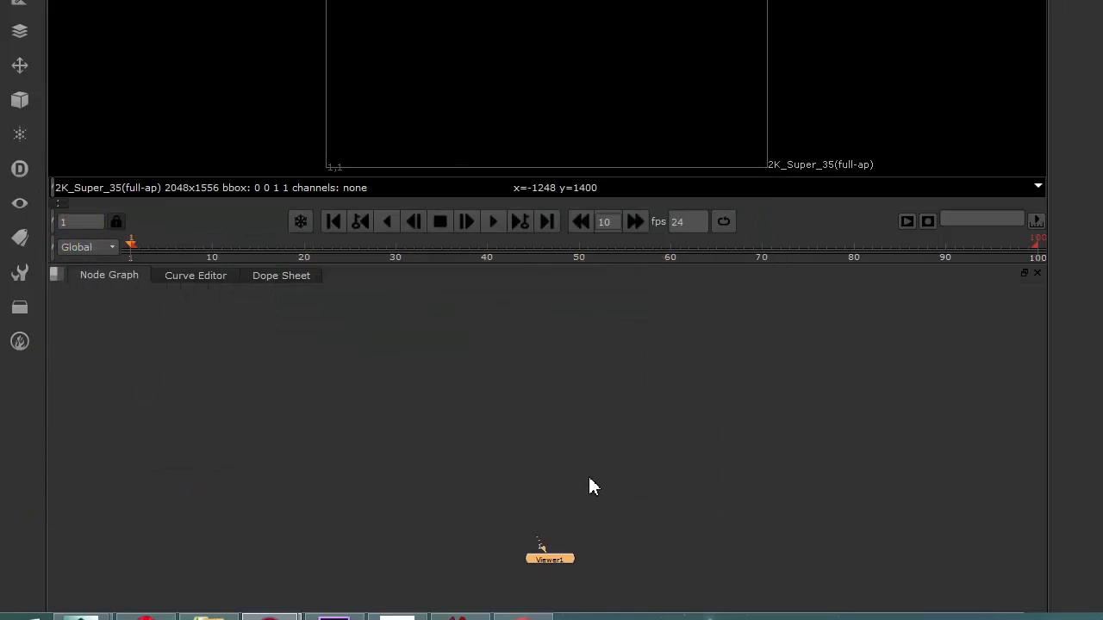
drag(553, 555, 579, 355)
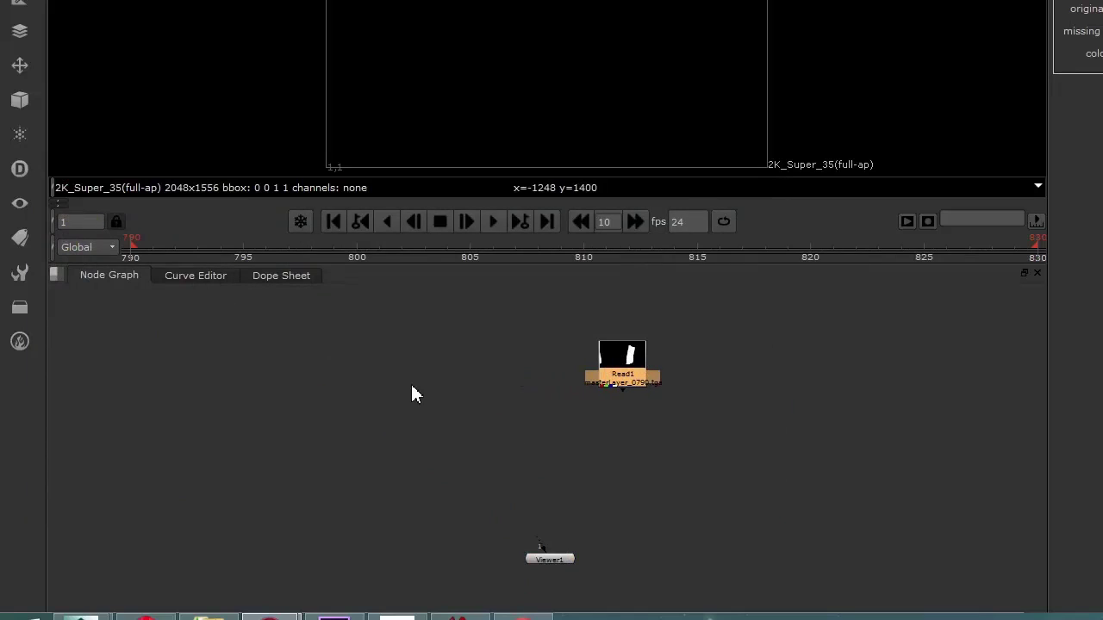
Add a second Read node pointing to the main_Depth folder and place it beside the ambient occlusion node
key(r)
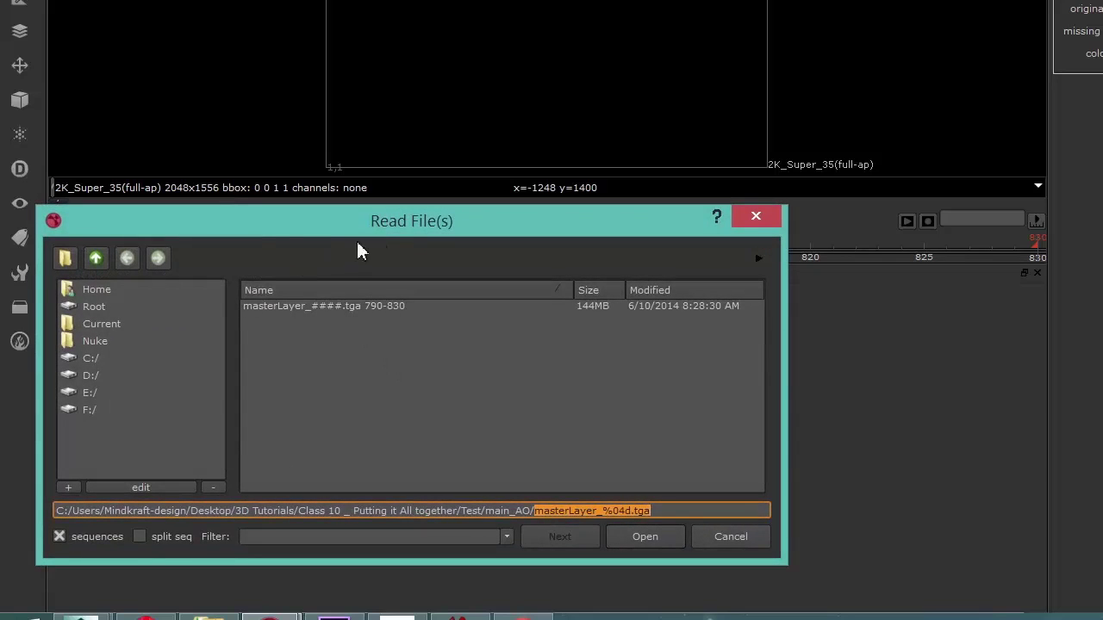
click(96, 257)
double_click(281, 318)
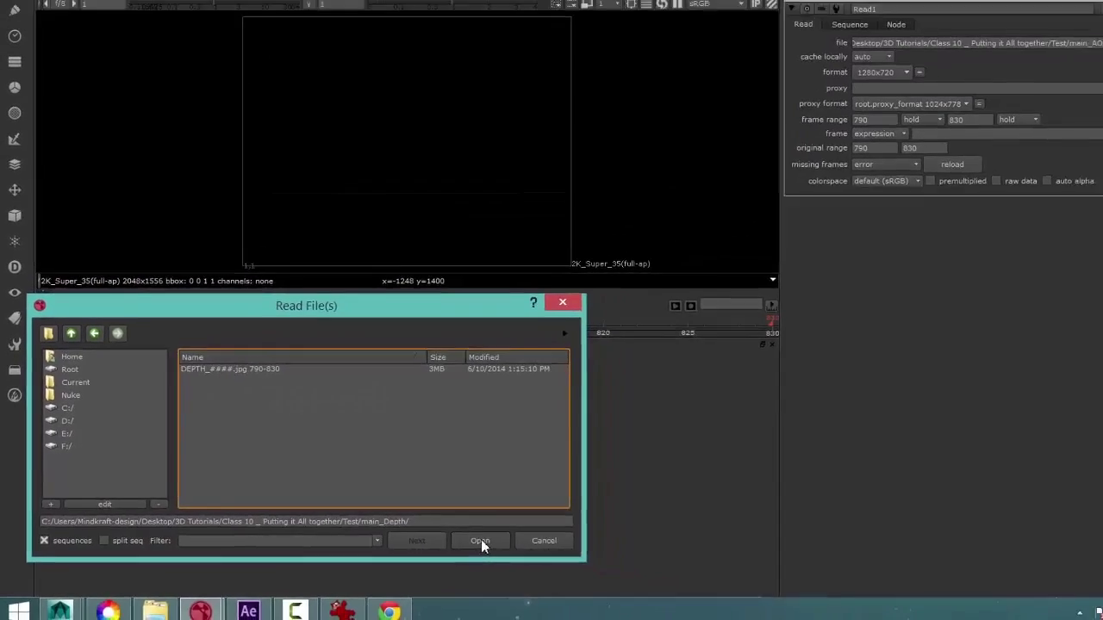
click(487, 540)
drag(412, 431, 462, 466)
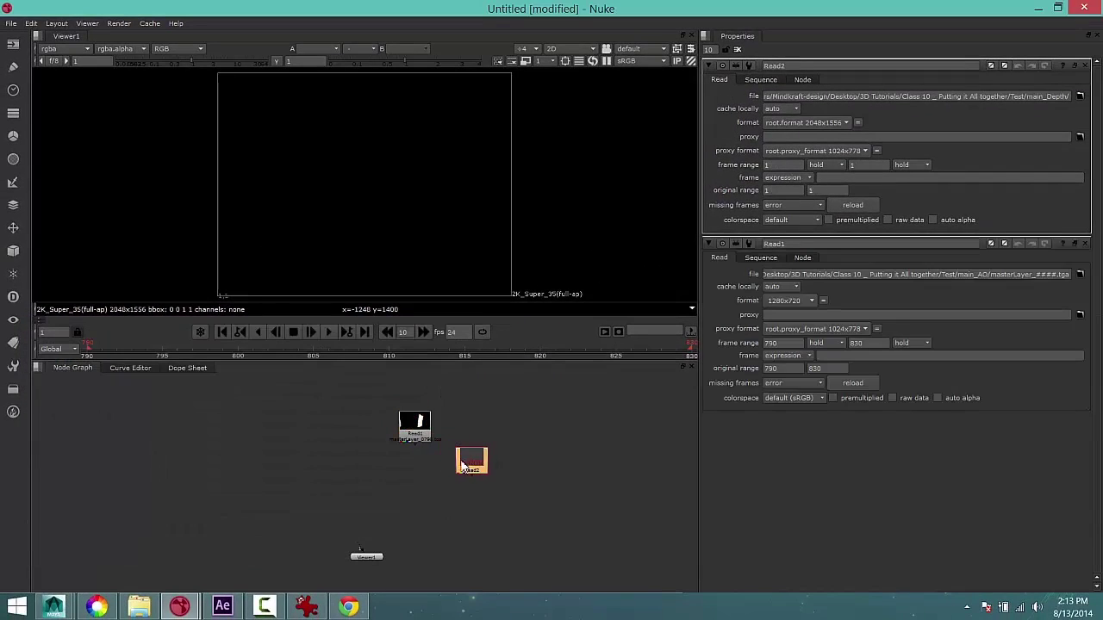
Set the second Read node's file to the DEPTH_####.jpg 790-830 sequence and line it up with the ambient occlusion node
click(1079, 96)
click(804, 66)
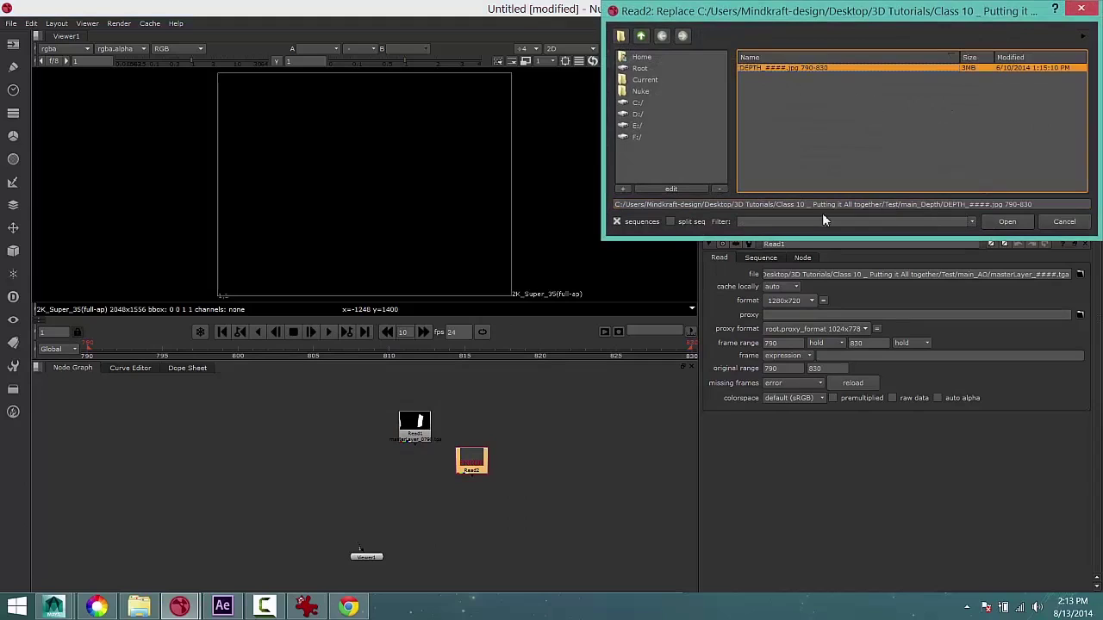
click(1007, 221)
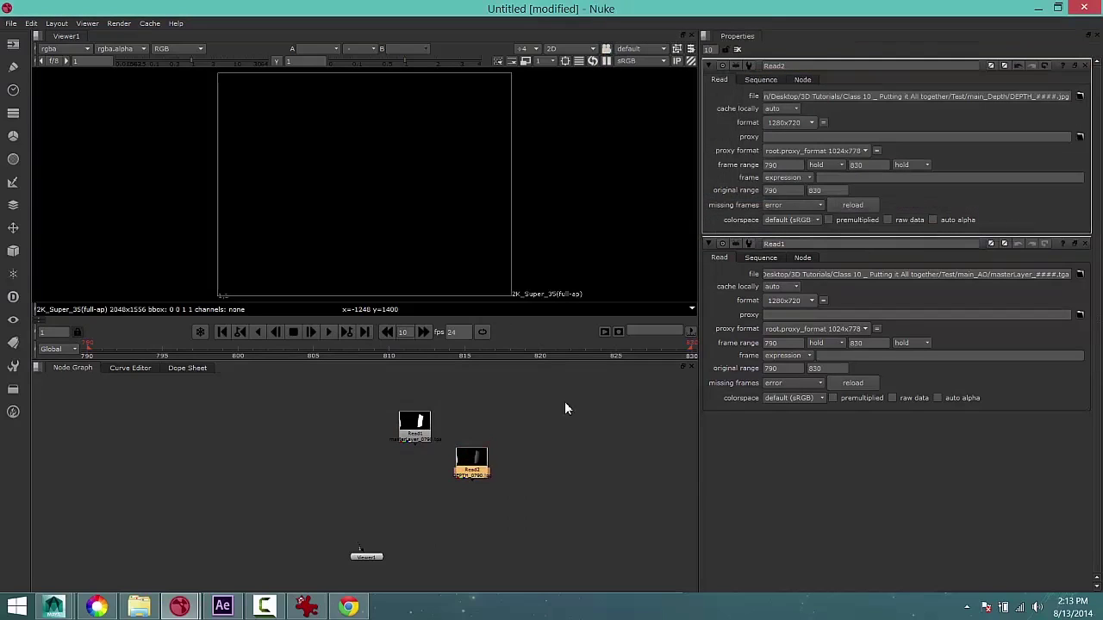
drag(471, 466, 498, 434)
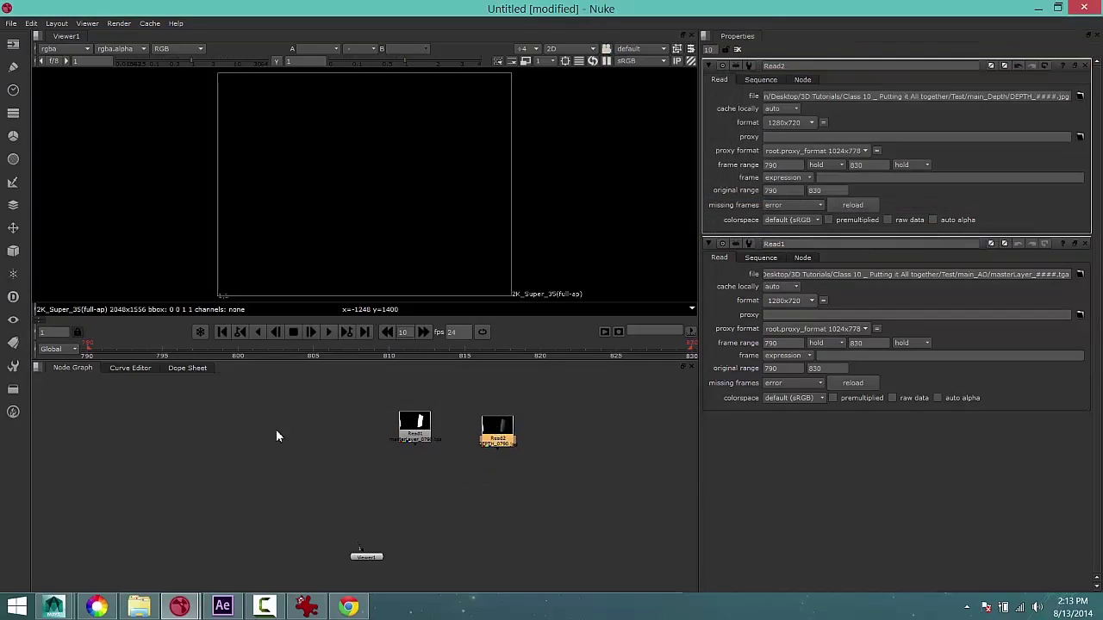
Read in the masterLayer_####.tga 790-830 sequence from main_Reflection and place its node on the other side of the ambient occlusion node
key(r)
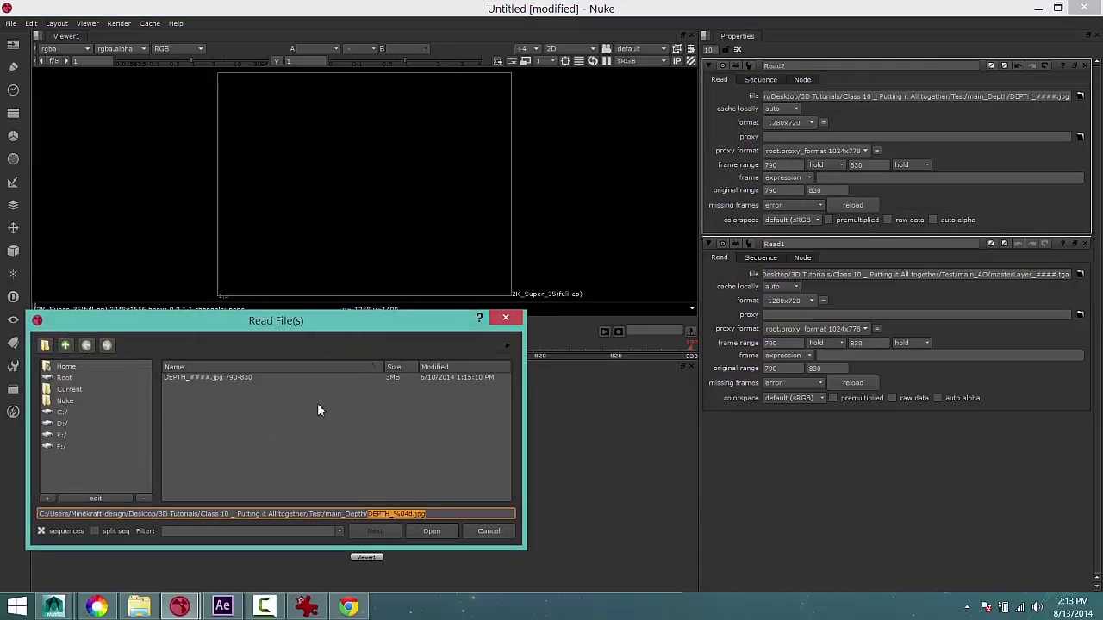
click(65, 346)
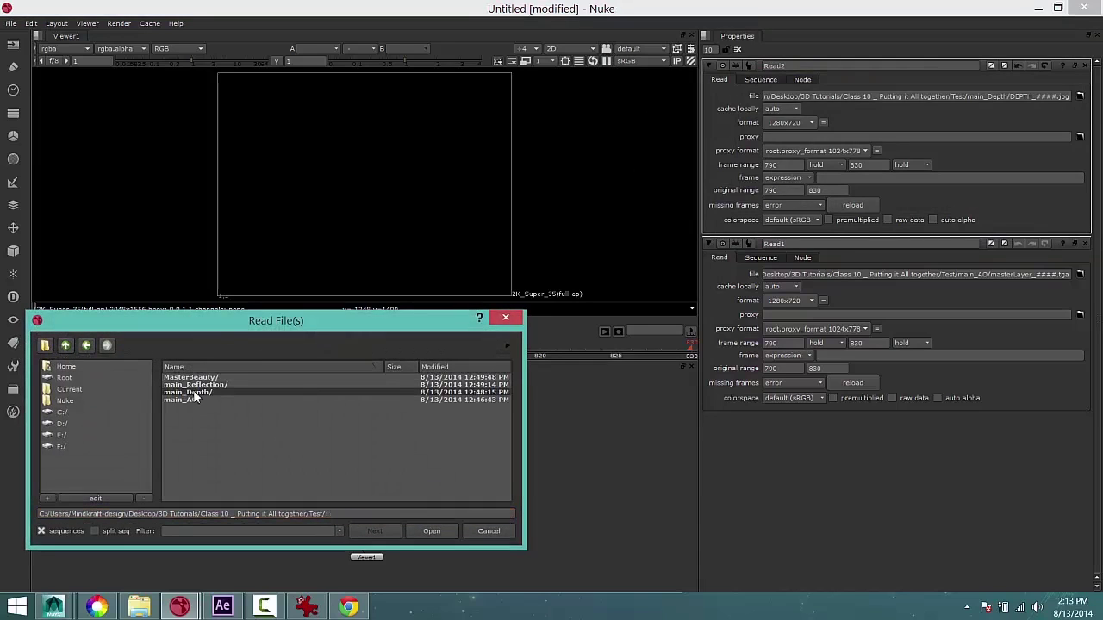
double_click(206, 384)
click(210, 380)
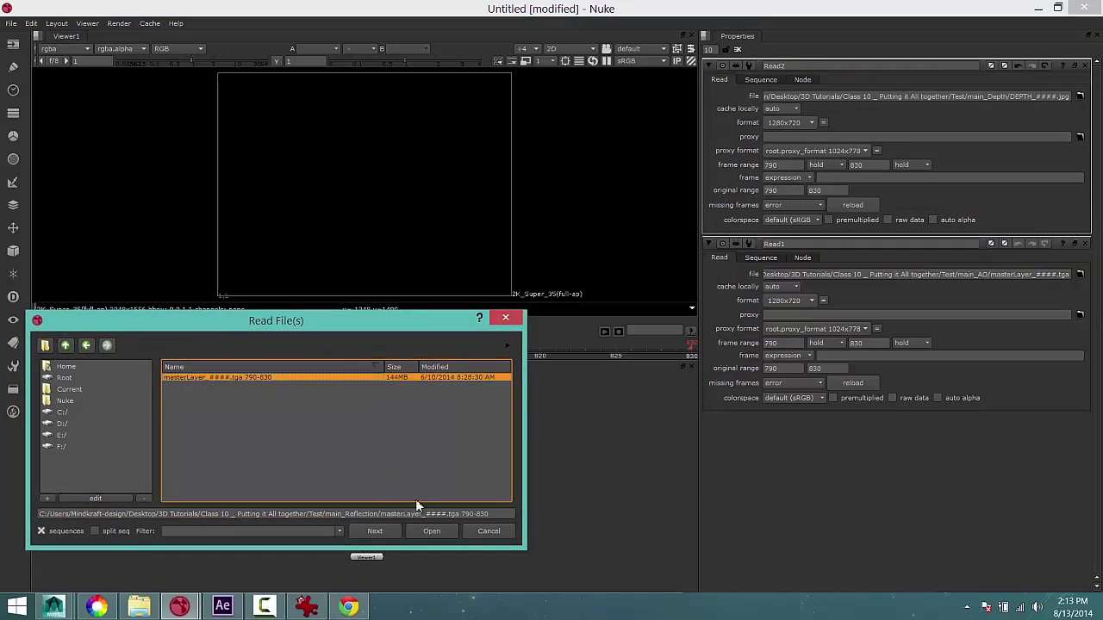
click(429, 531)
drag(487, 431, 340, 429)
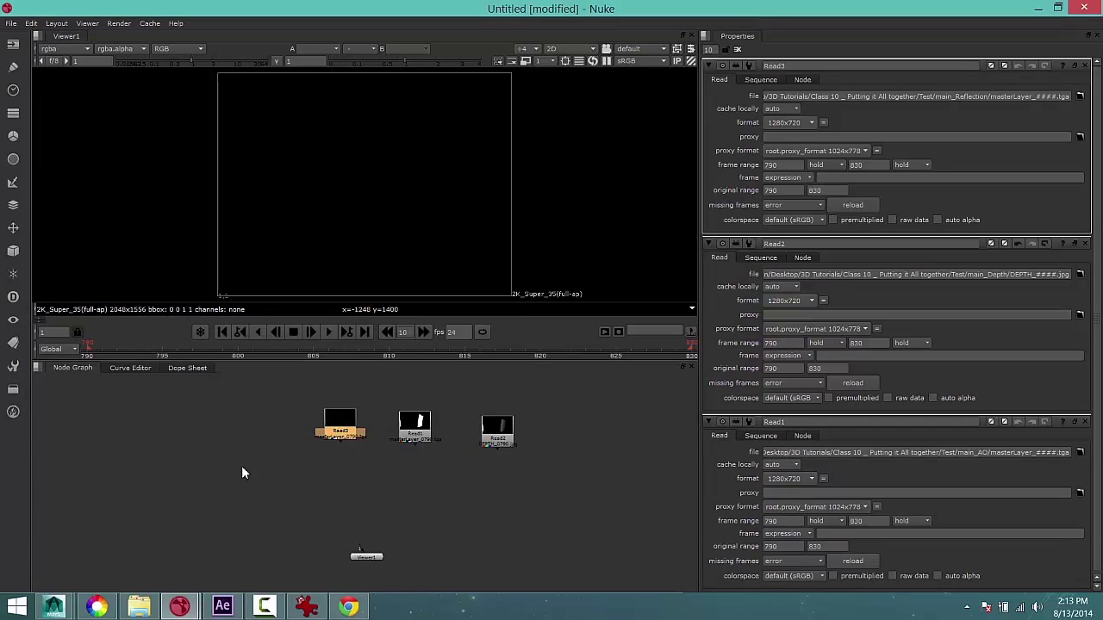
Read in the masterLayer_####.tga 790-830 sequence from MasterBeauty and place its node at the start of the row, beside the reflection node
key(r)
click(40, 383)
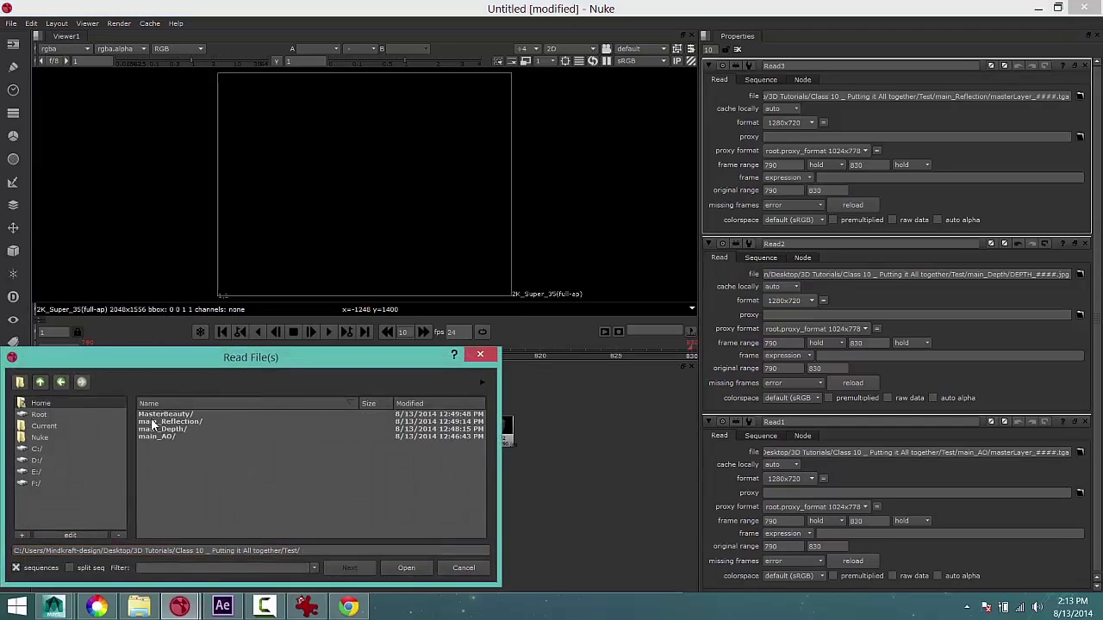
double_click(180, 414)
click(224, 414)
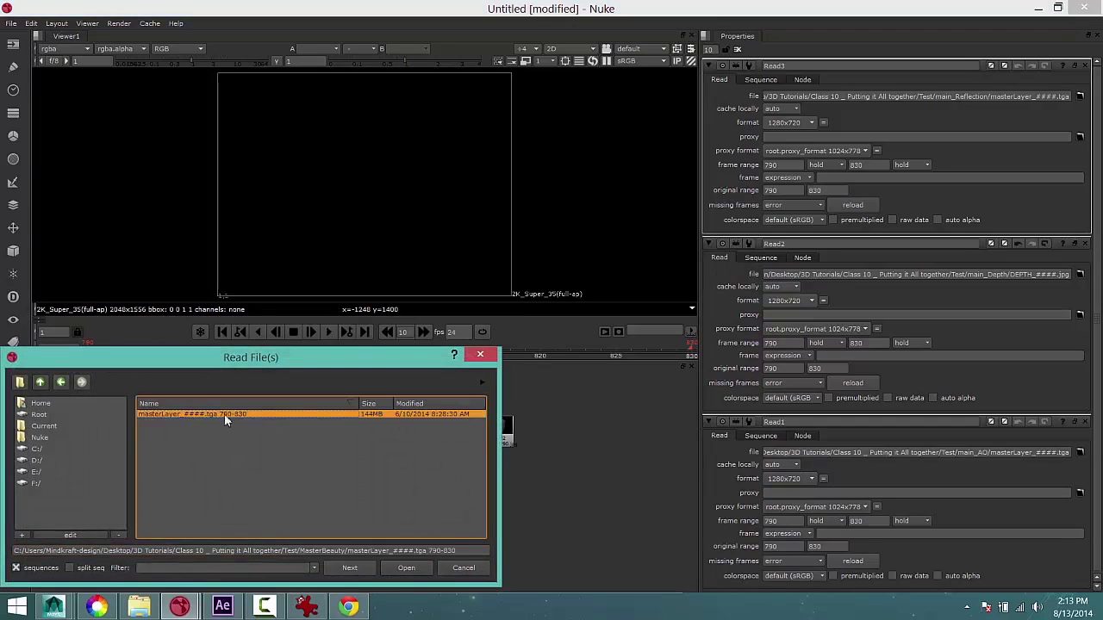
click(406, 568)
drag(314, 441, 258, 437)
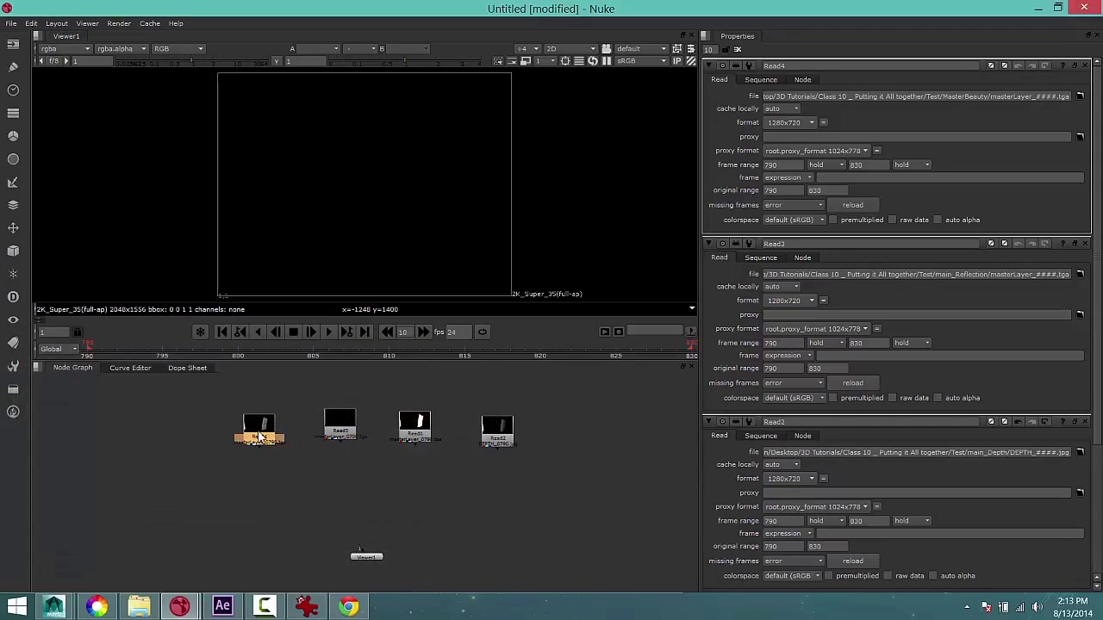
Arrange the beauty, reflection, ambient occlusion and depth Read nodes in an evenly spaced row above the viewer node
drag(507, 433, 525, 416)
drag(340, 424, 353, 412)
drag(269, 436, 266, 418)
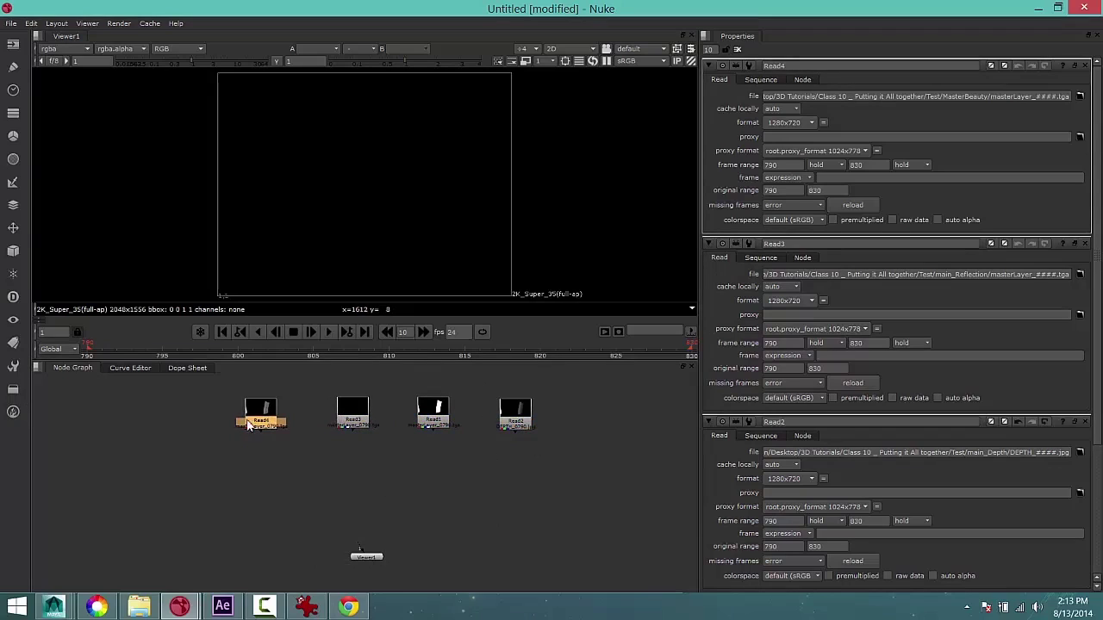
scroll(385, 420, down, 1)
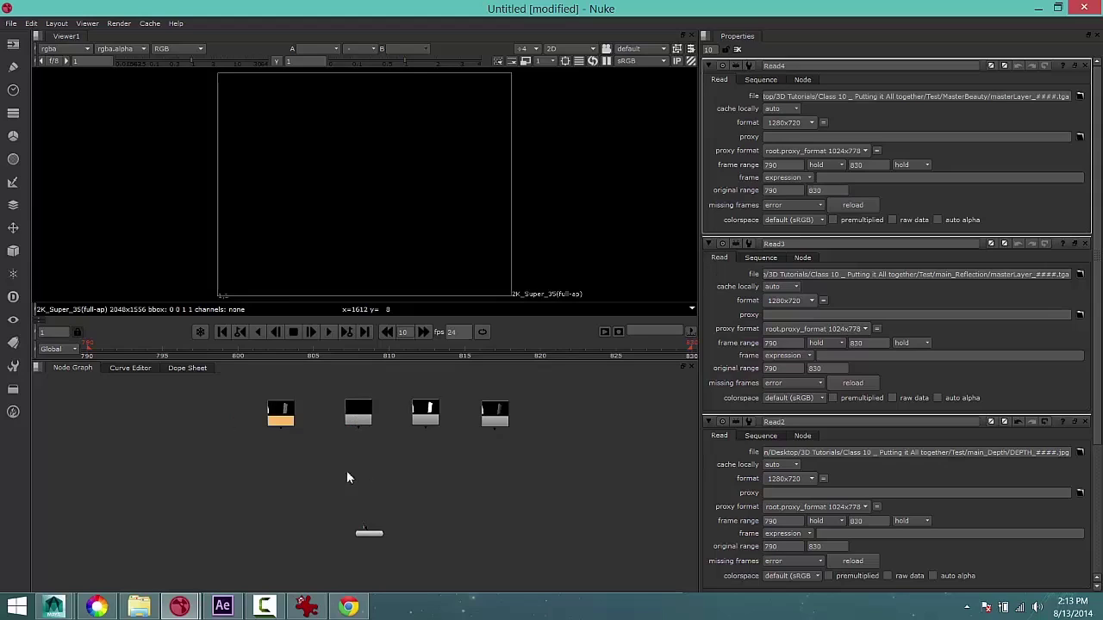
scroll(336, 514, up, 1)
Connect the MasterBeauty Read node to Viewer1 and scrub through the sequence to frame 830
click(374, 538)
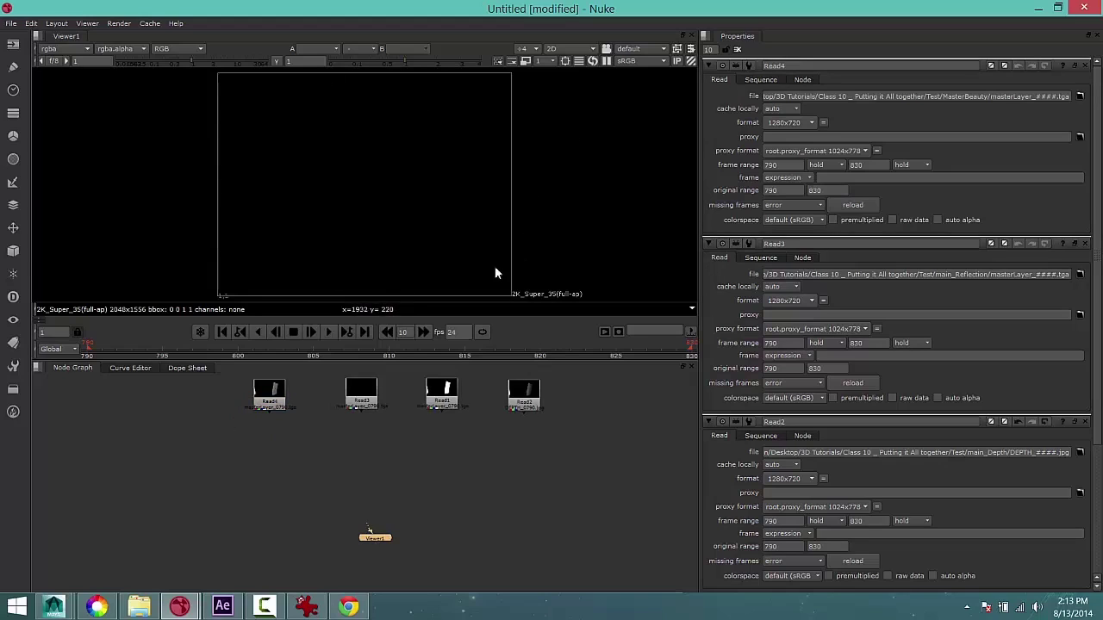
drag(366, 537, 363, 537)
scroll(362, 553, down, 2)
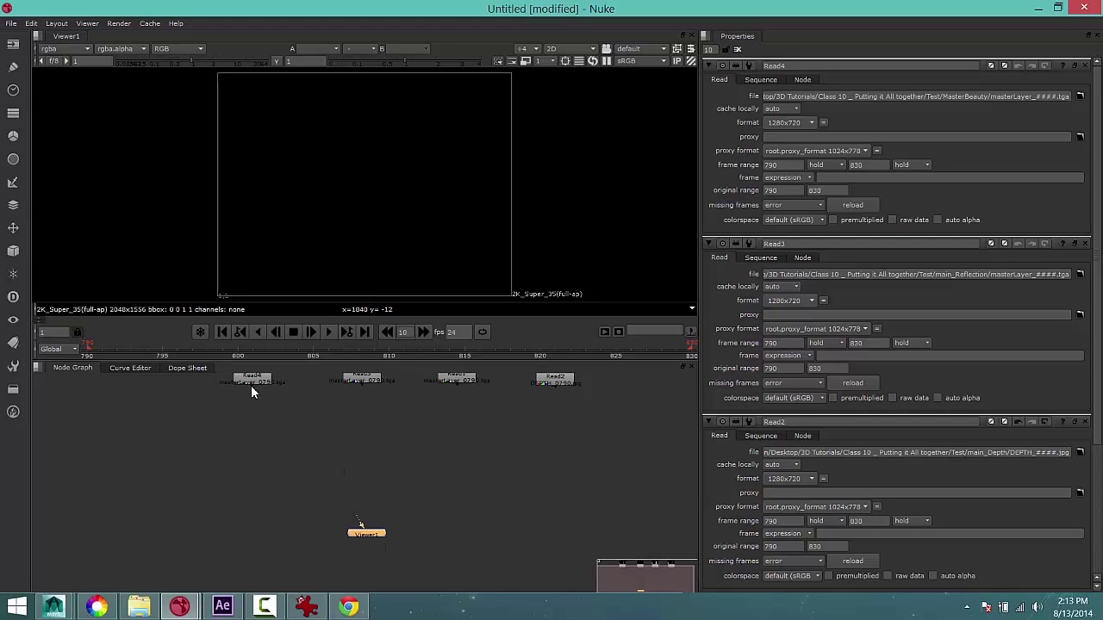
drag(250, 386, 364, 533)
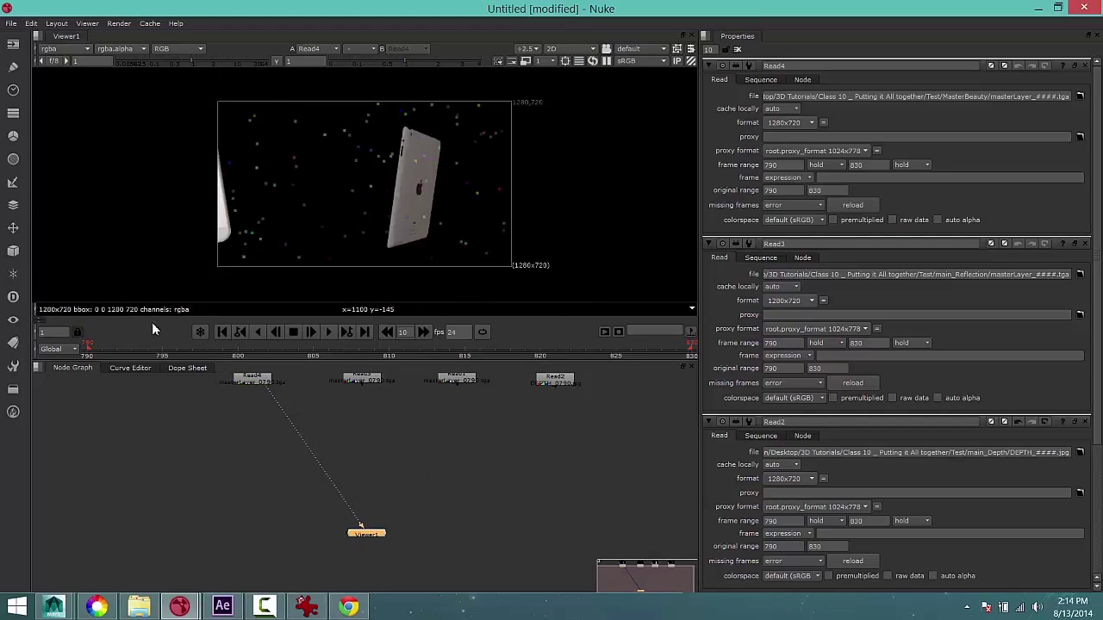
drag(87, 353, 632, 348)
drag(470, 355, 684, 346)
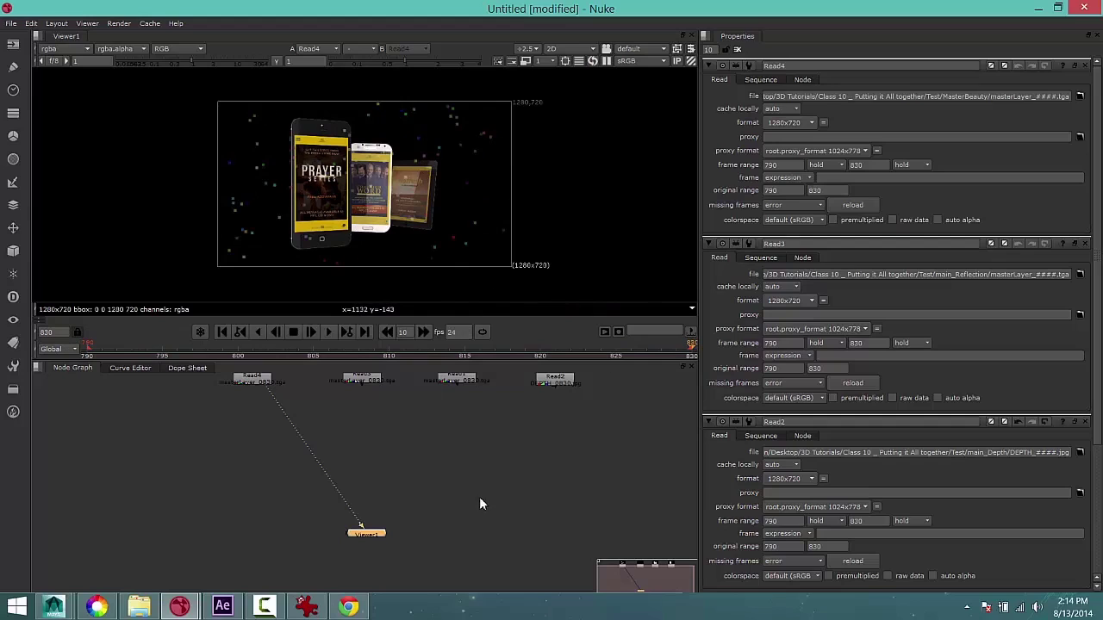
Lower the beauty and reflection Read nodes out of the row and place Viewer1 directly beneath the beauty node
scroll(394, 466, down, 1)
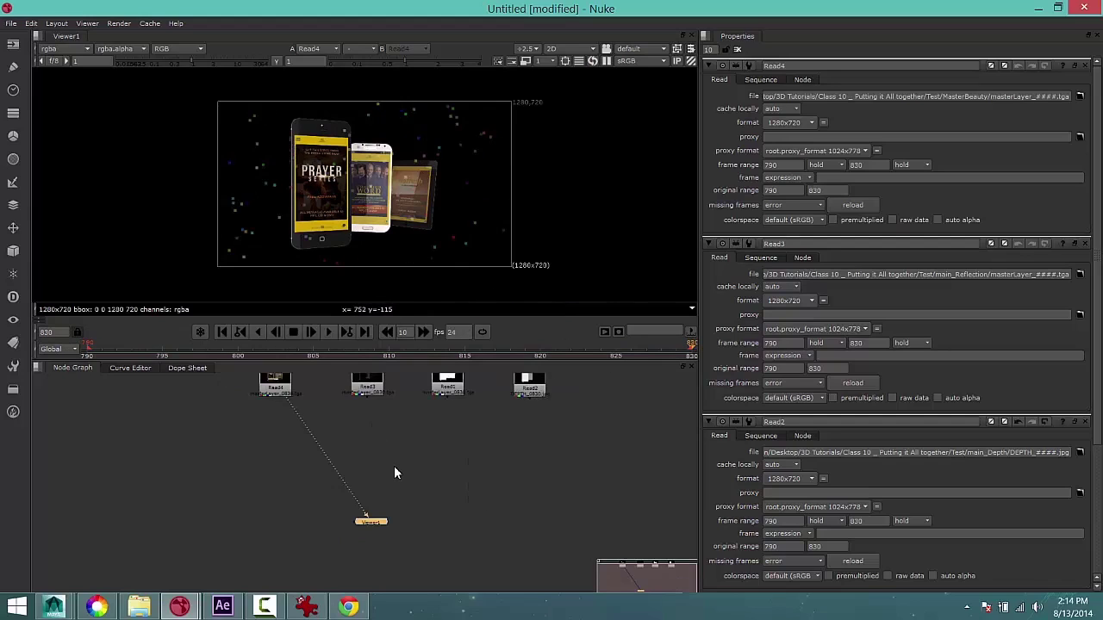
scroll(398, 477, down, 2)
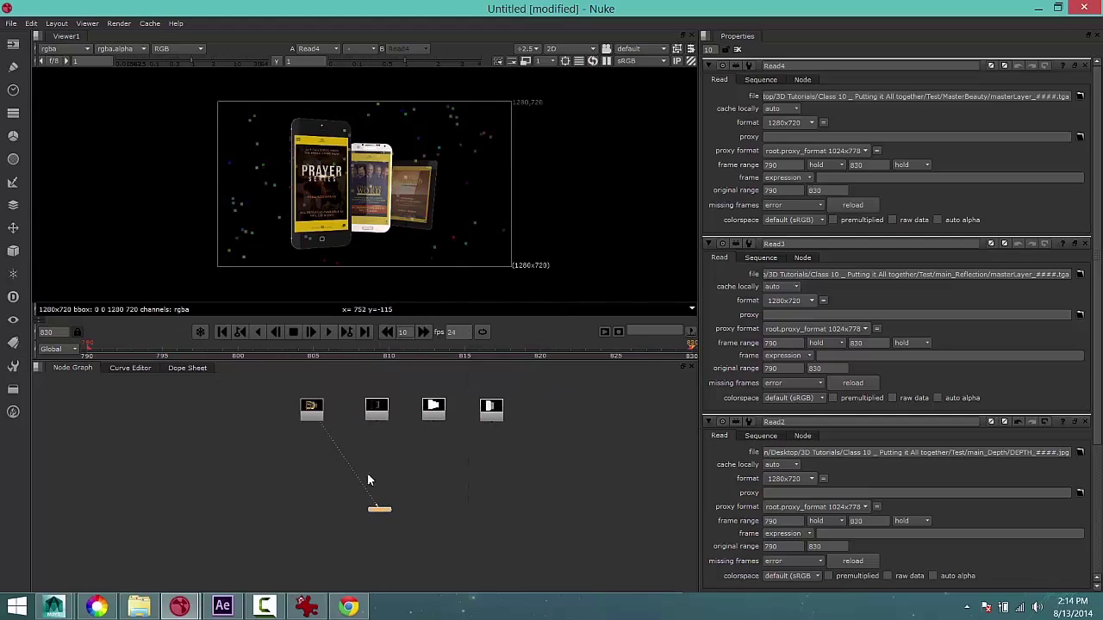
drag(308, 411, 269, 432)
drag(370, 514, 375, 536)
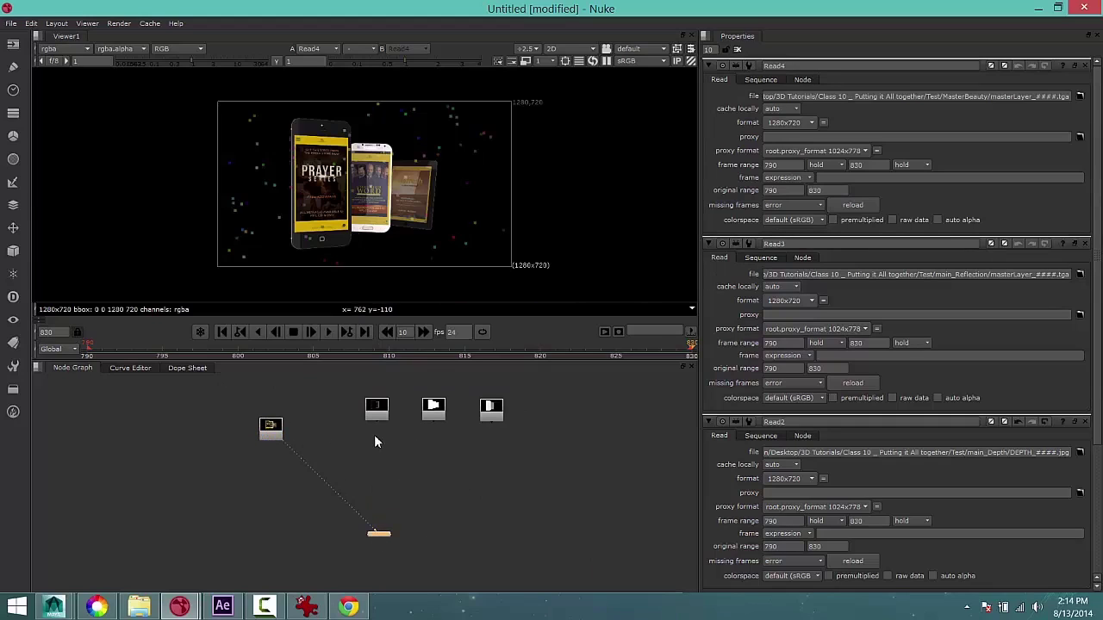
scroll(374, 434, up, 1)
scroll(404, 437, up, 1)
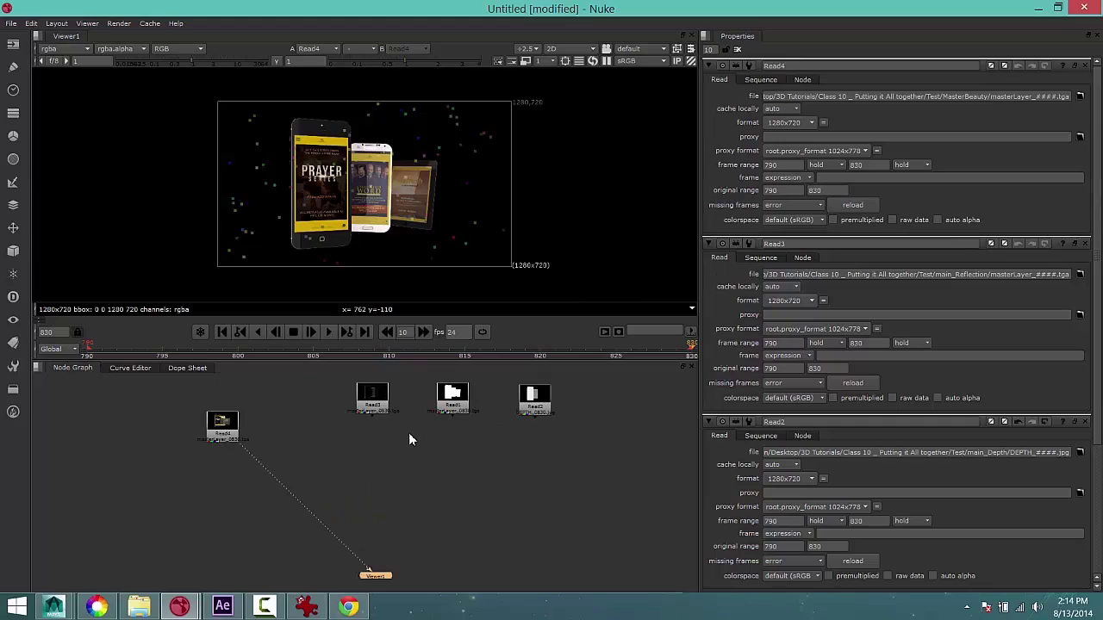
drag(381, 405, 396, 428)
drag(378, 575, 248, 567)
drag(238, 441, 263, 441)
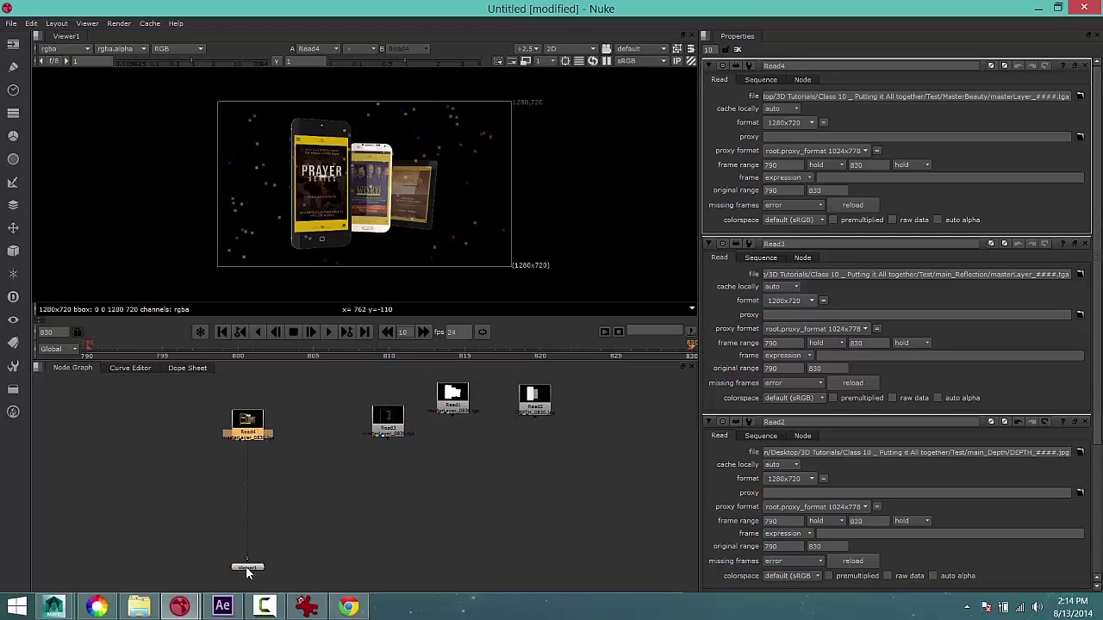
Move the reflection Read node closer to the beauty node, then attach a Merge node and place it beneath the reflection node
drag(377, 434, 342, 429)
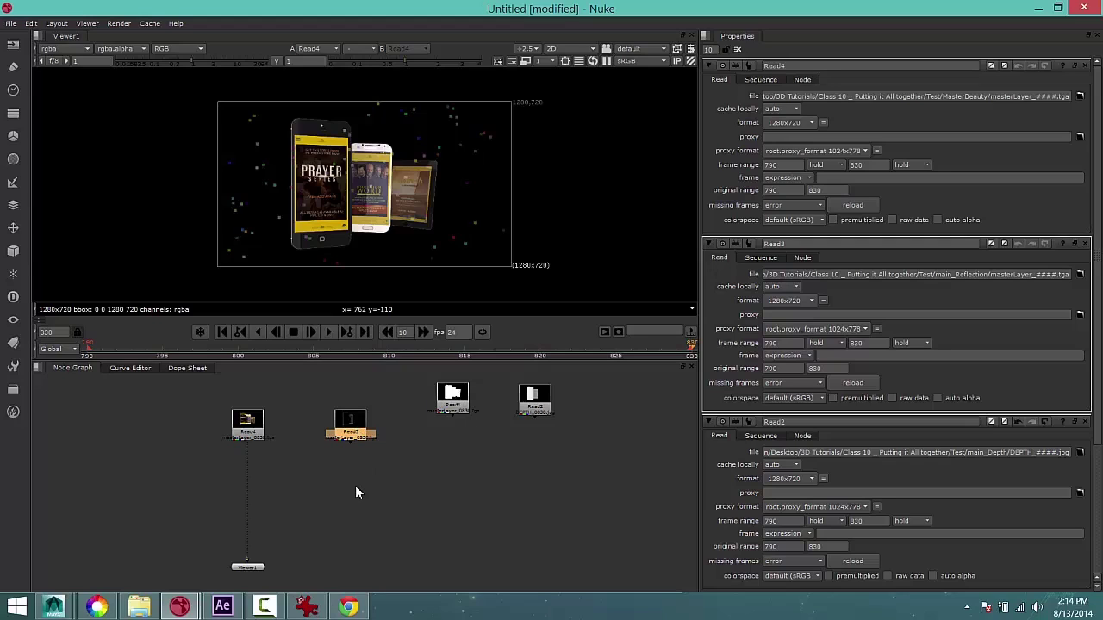
key(m)
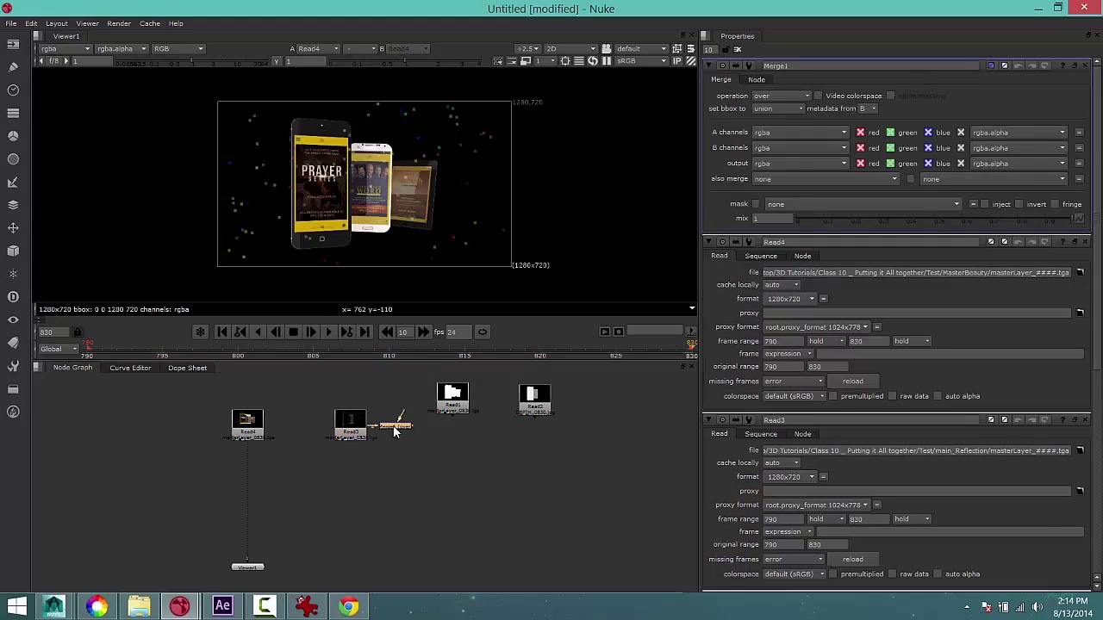
drag(385, 481, 349, 492)
Switch to After Effects to check the blend modes of the pass layers in Pre-comp 1, then return to Nuke's Merge node
click(257, 432)
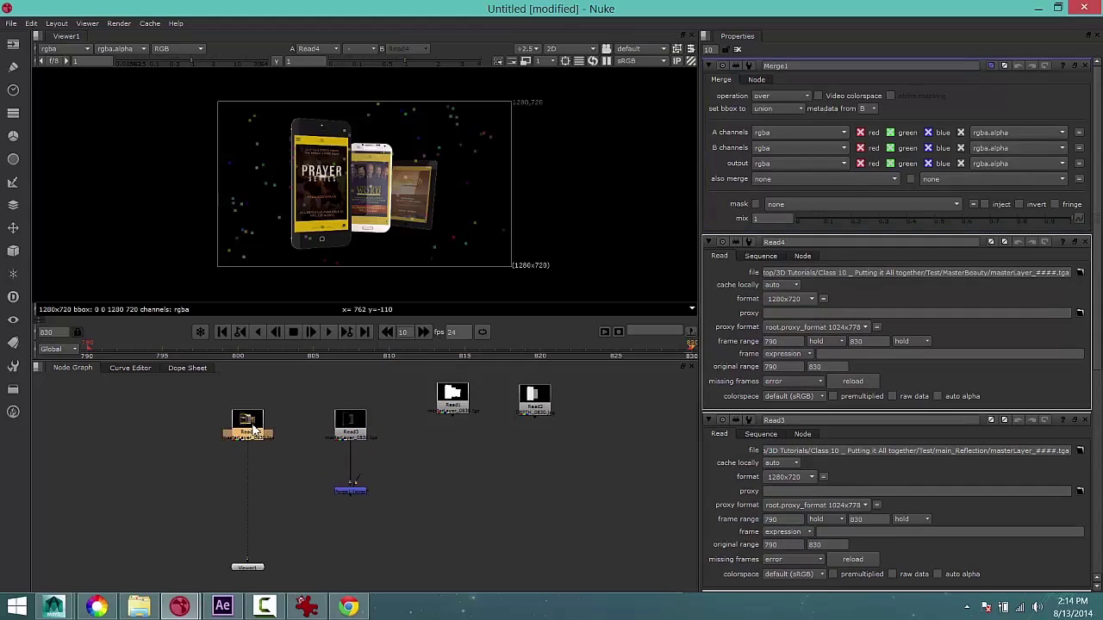
click(224, 608)
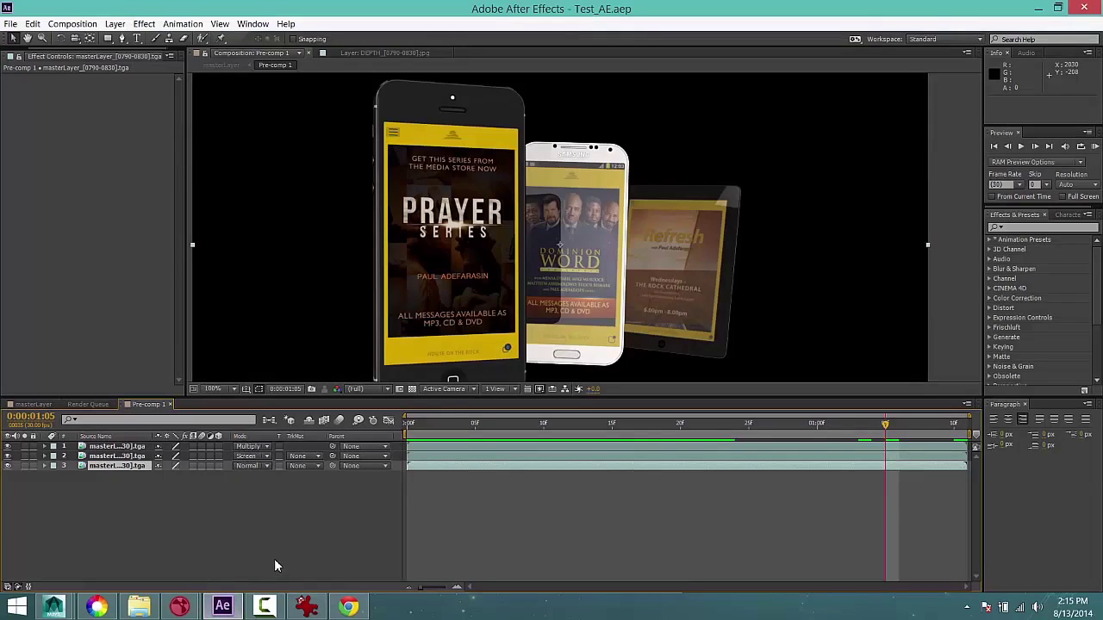
mouse_move(183, 608)
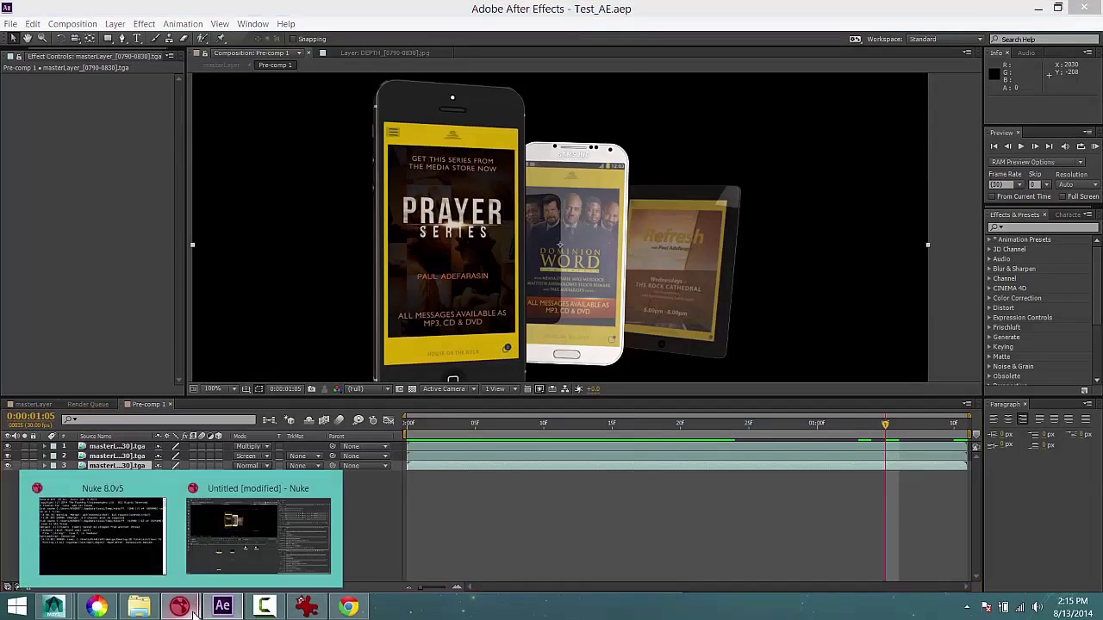
click(267, 521)
double_click(351, 491)
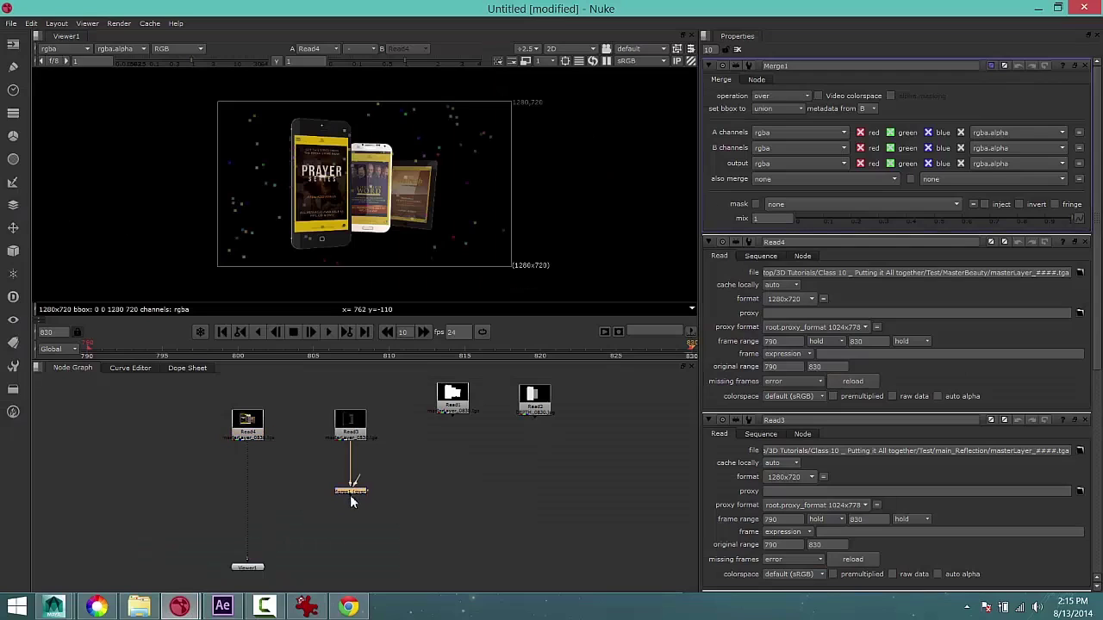
Place the Merge node between the beauty and reflection nodes and connect the beauty node to its B input
drag(350, 433, 409, 436)
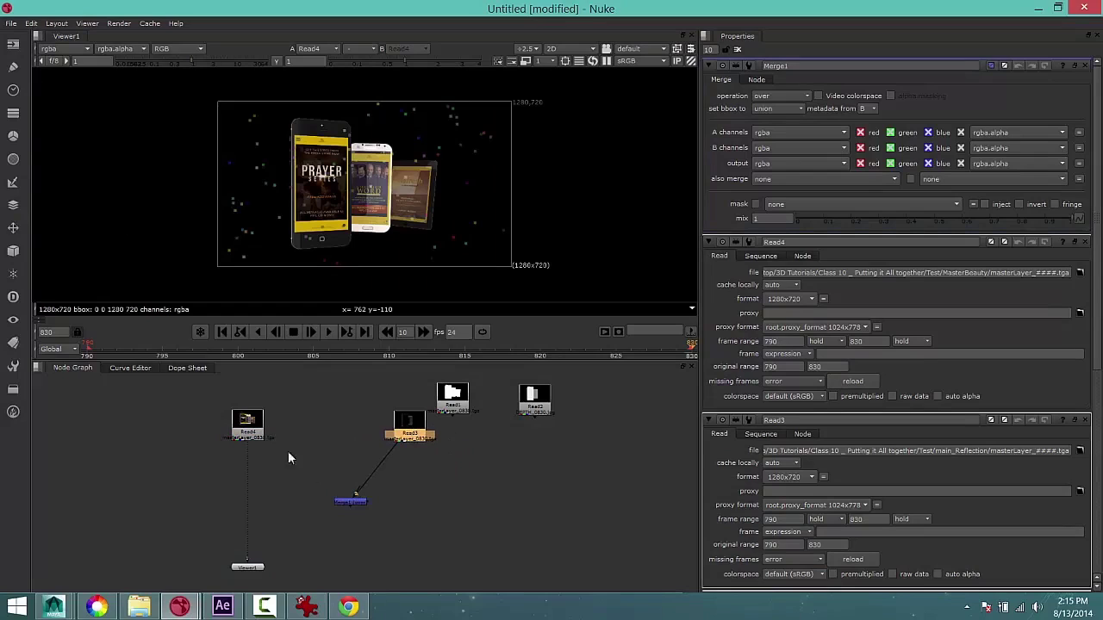
drag(344, 503, 341, 437)
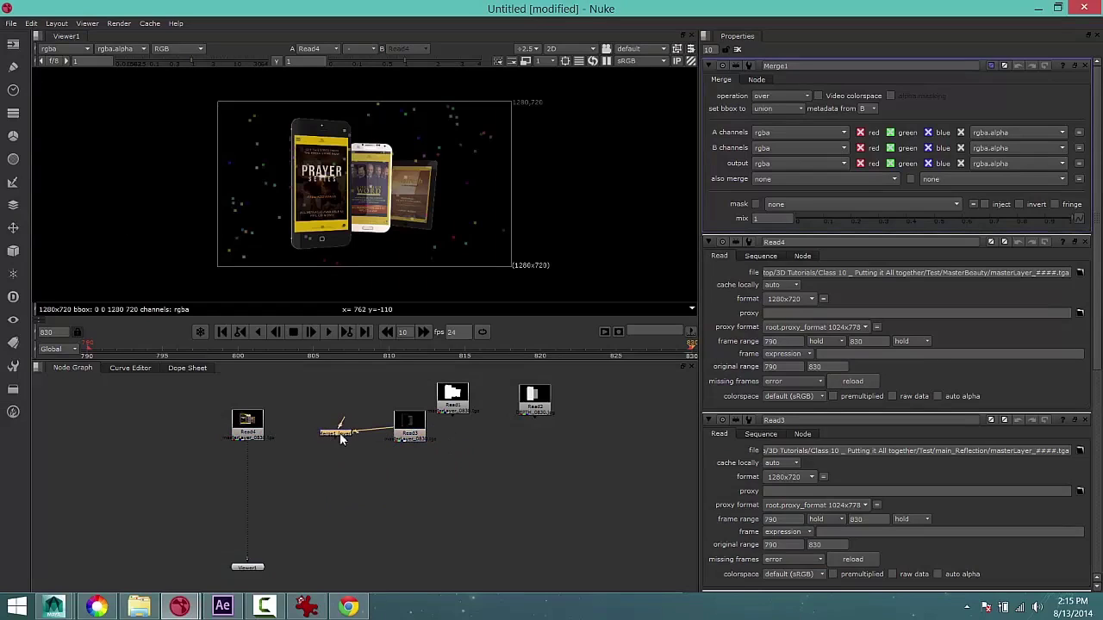
drag(411, 435, 424, 440)
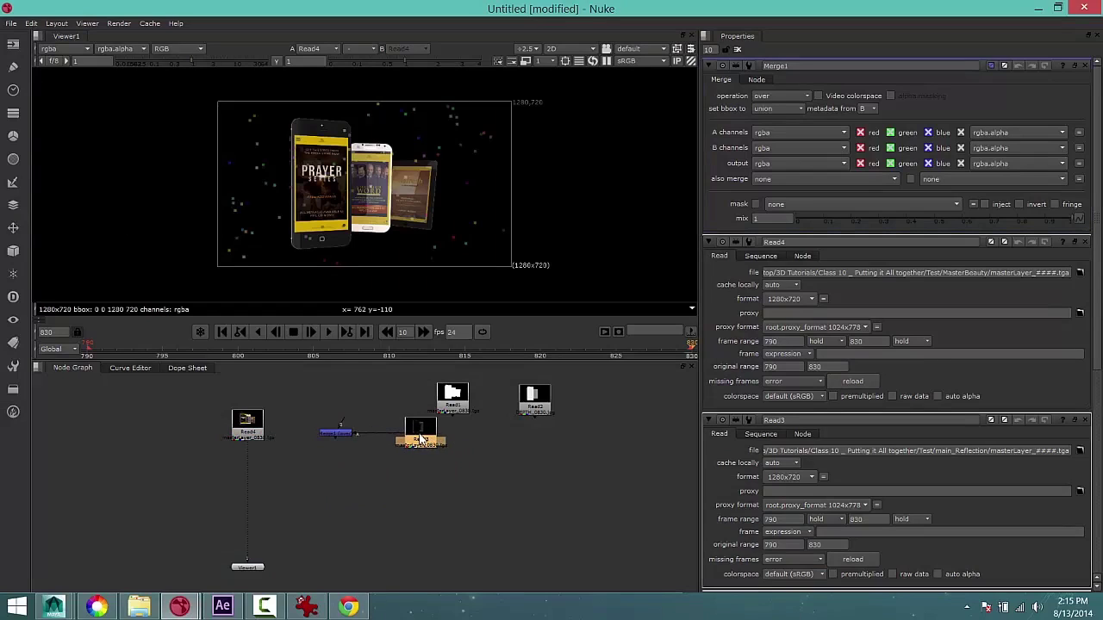
click(256, 437)
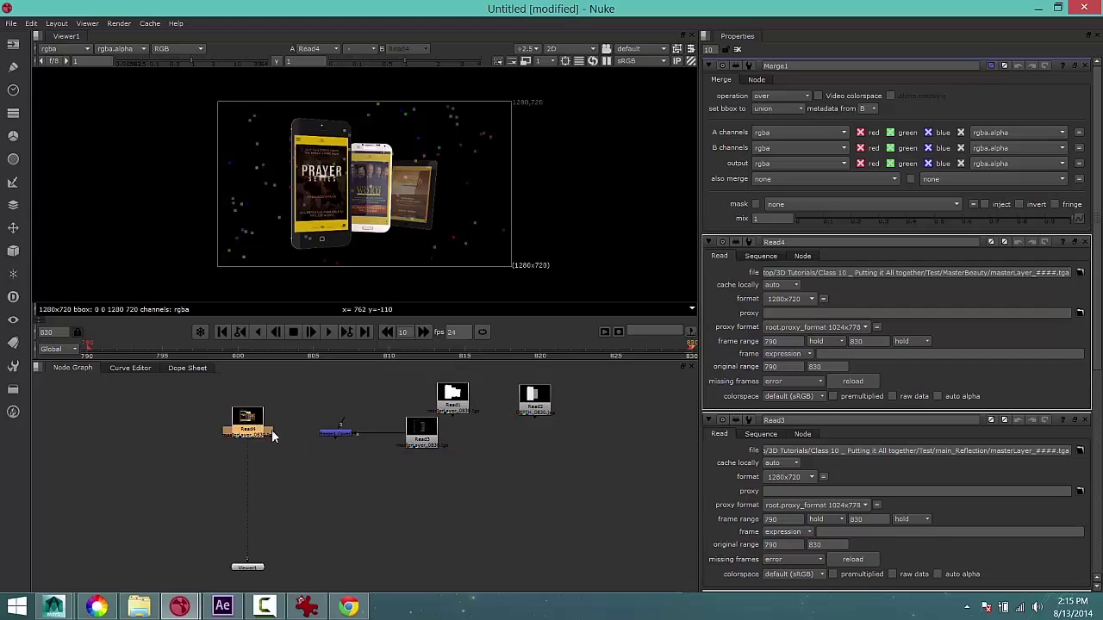
drag(247, 561, 333, 433)
drag(263, 427, 259, 438)
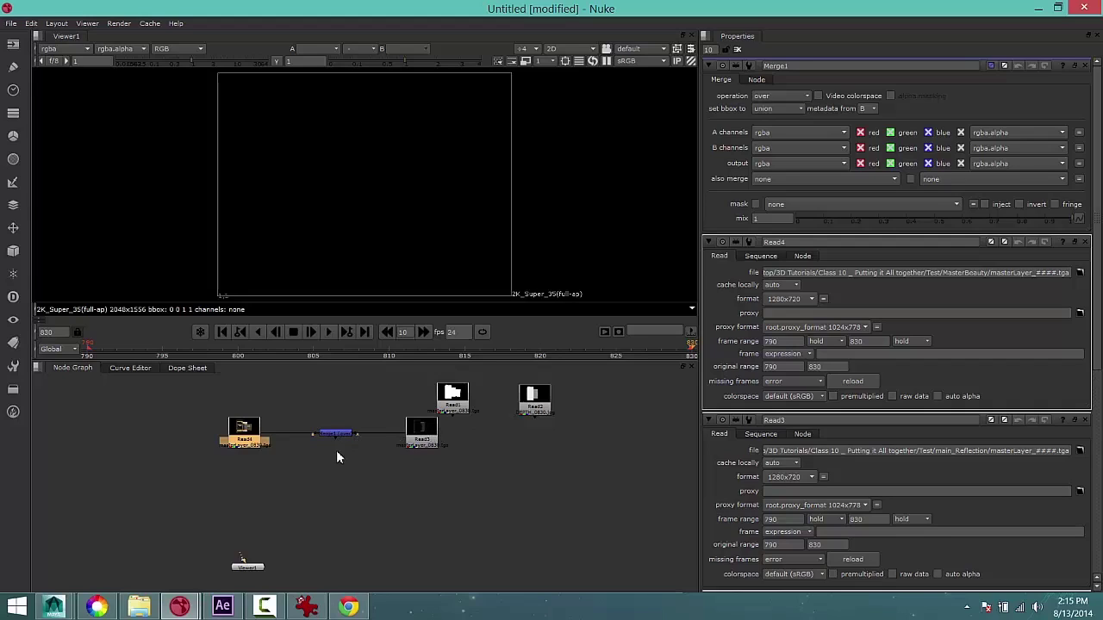
Connect Viewer1 to the Merge node and position it directly beneath
scroll(341, 447, up, 3)
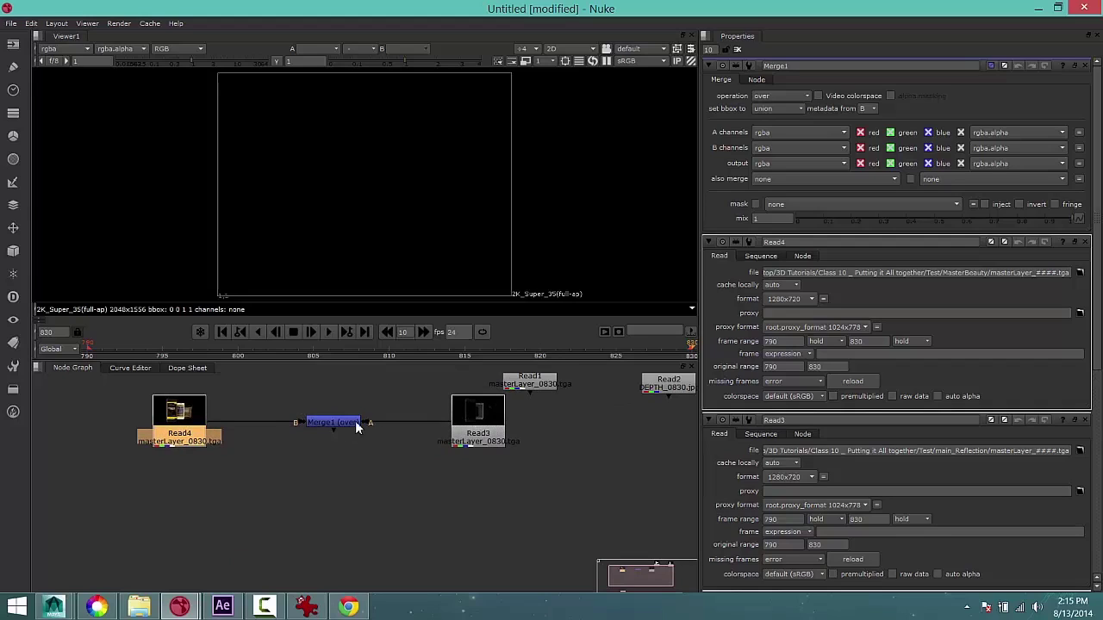
scroll(349, 423, down, 3)
drag(338, 420, 335, 552)
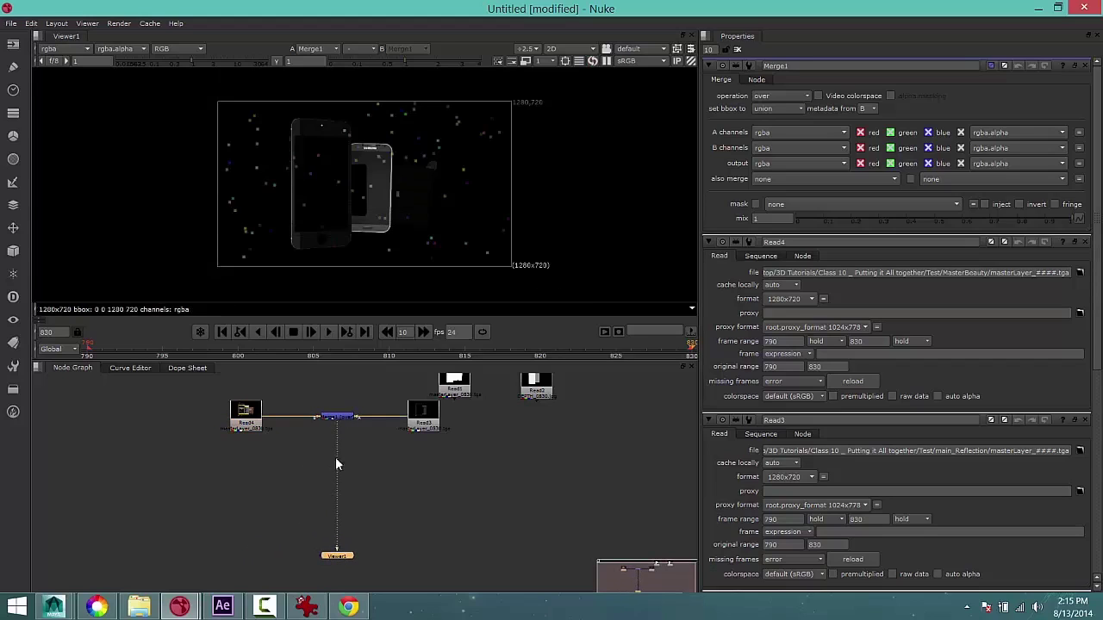
Swap the Merge inputs so the beauty node feeds A and the reflection node feeds B
scroll(347, 428, up, 2)
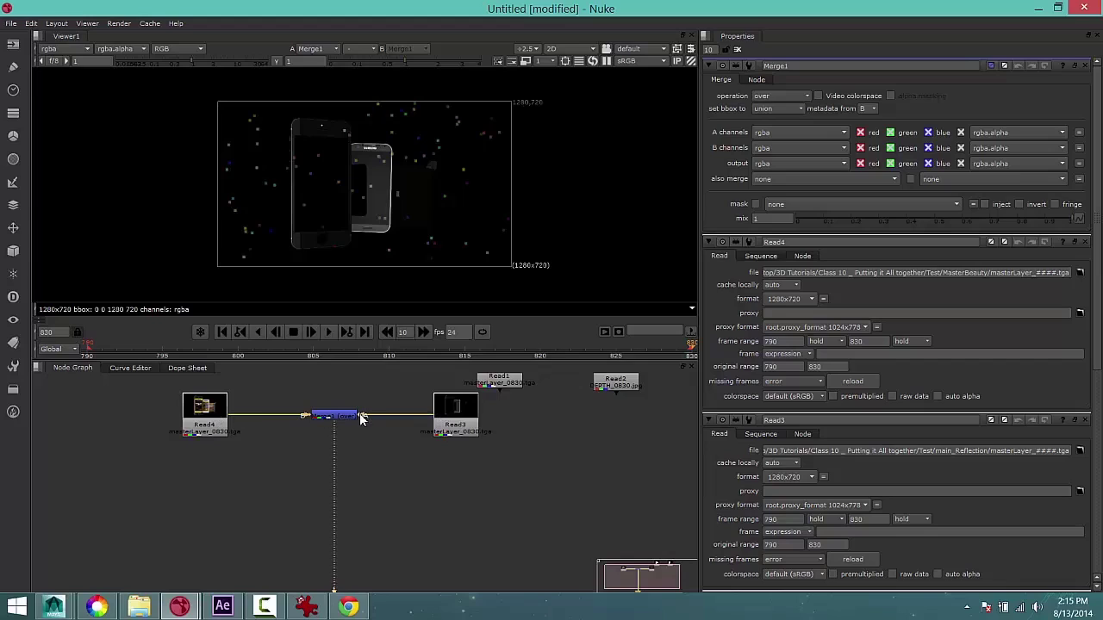
drag(364, 416, 434, 484)
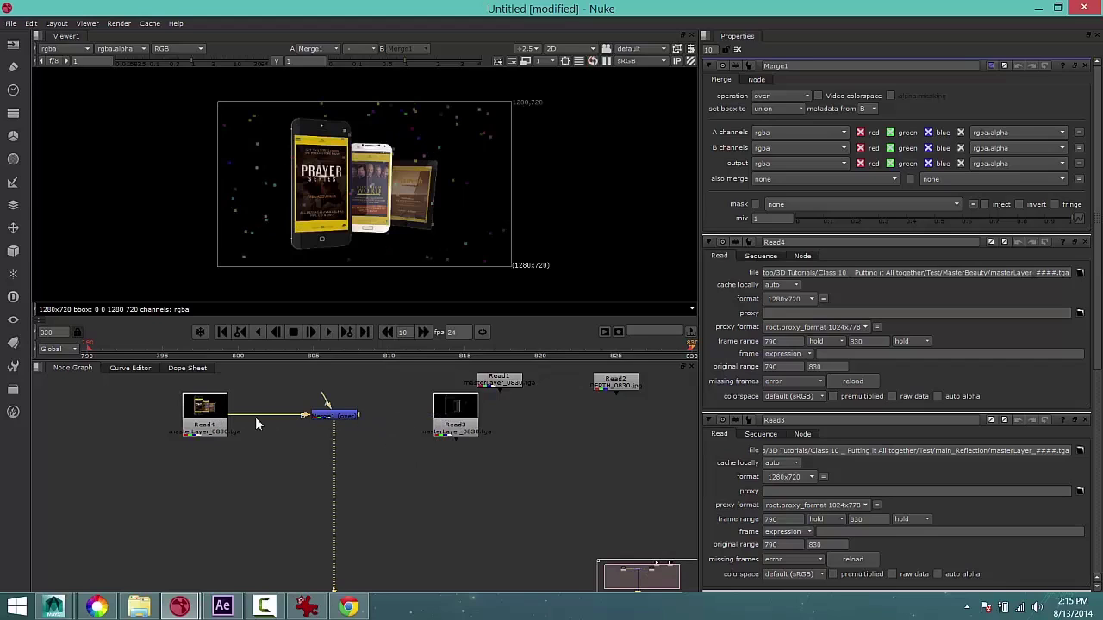
click(211, 423)
drag(306, 414, 329, 412)
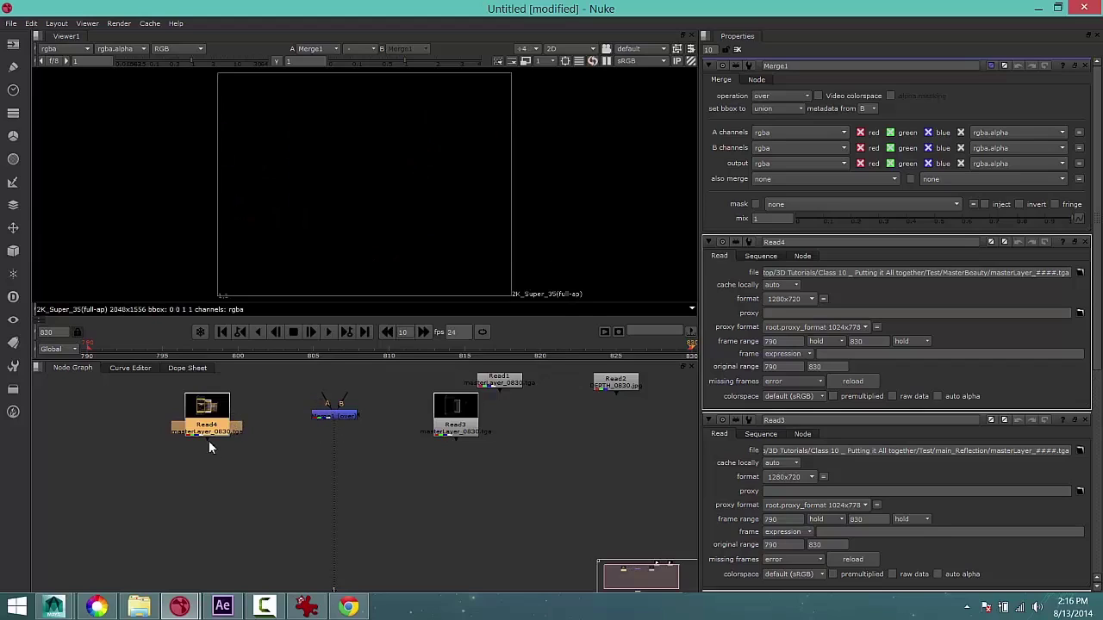
drag(224, 436, 334, 422)
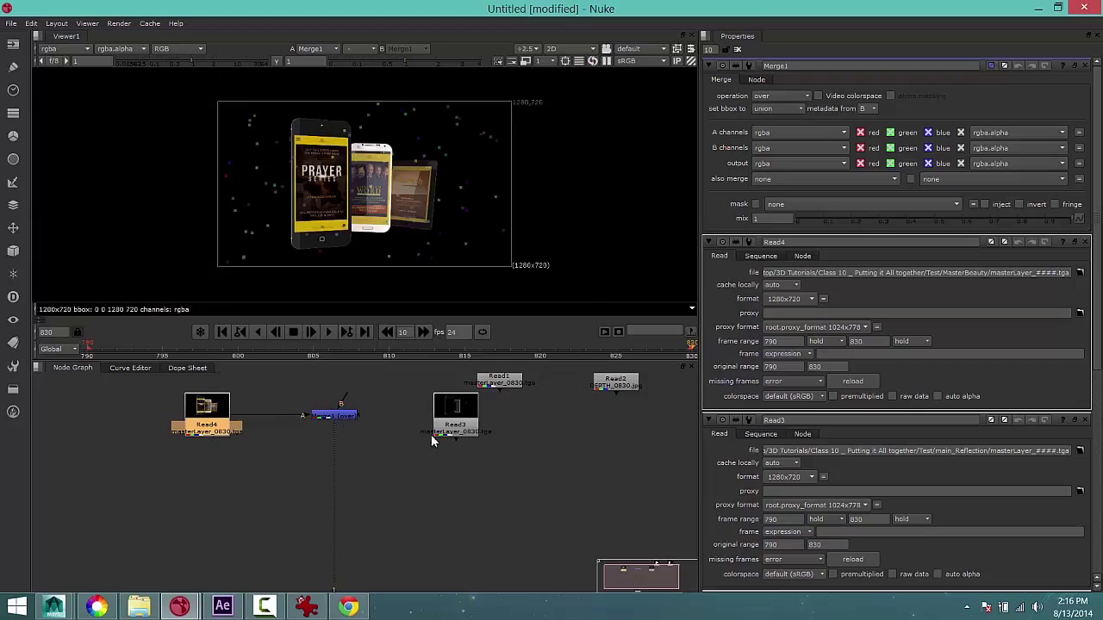
drag(455, 439, 338, 417)
click(333, 417)
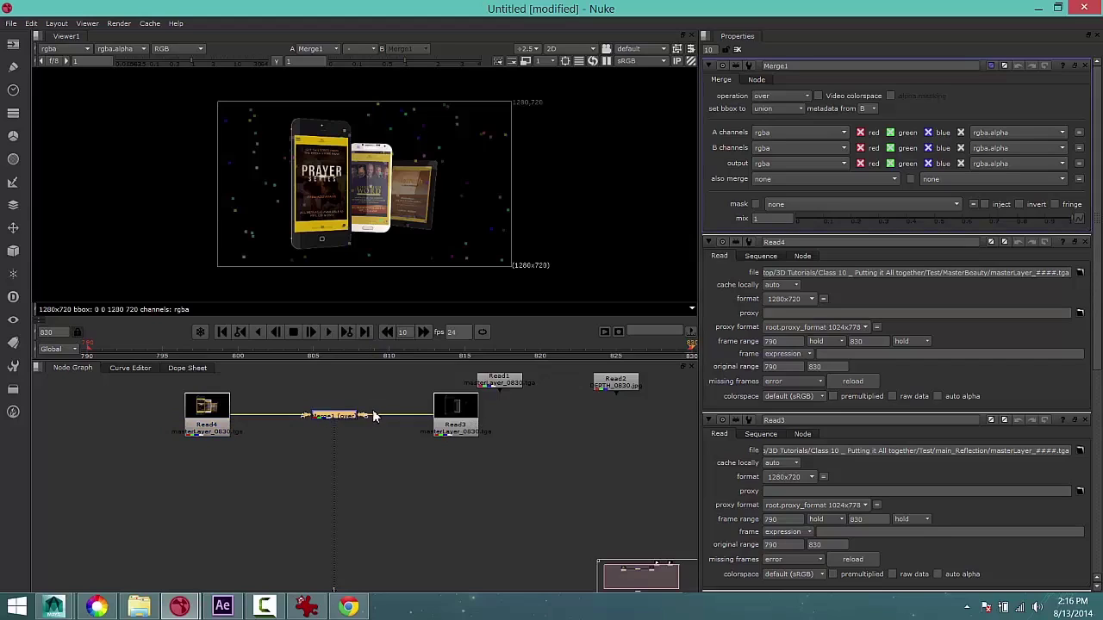
Set the operation of the Merge node joining the beauty and reflection passes to screen
click(211, 412)
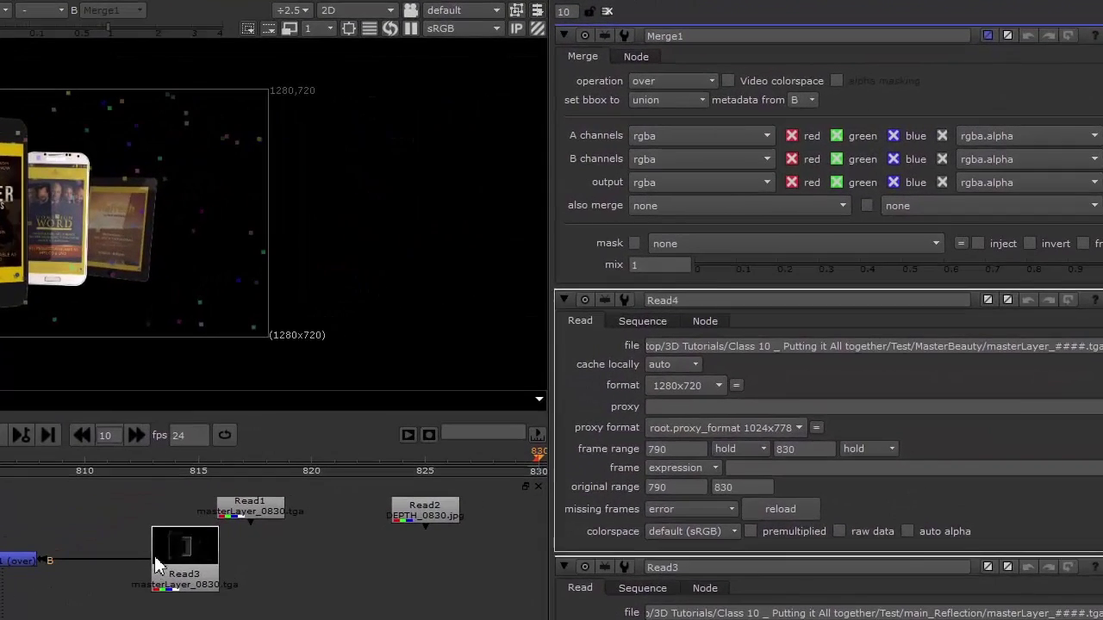
click(452, 411)
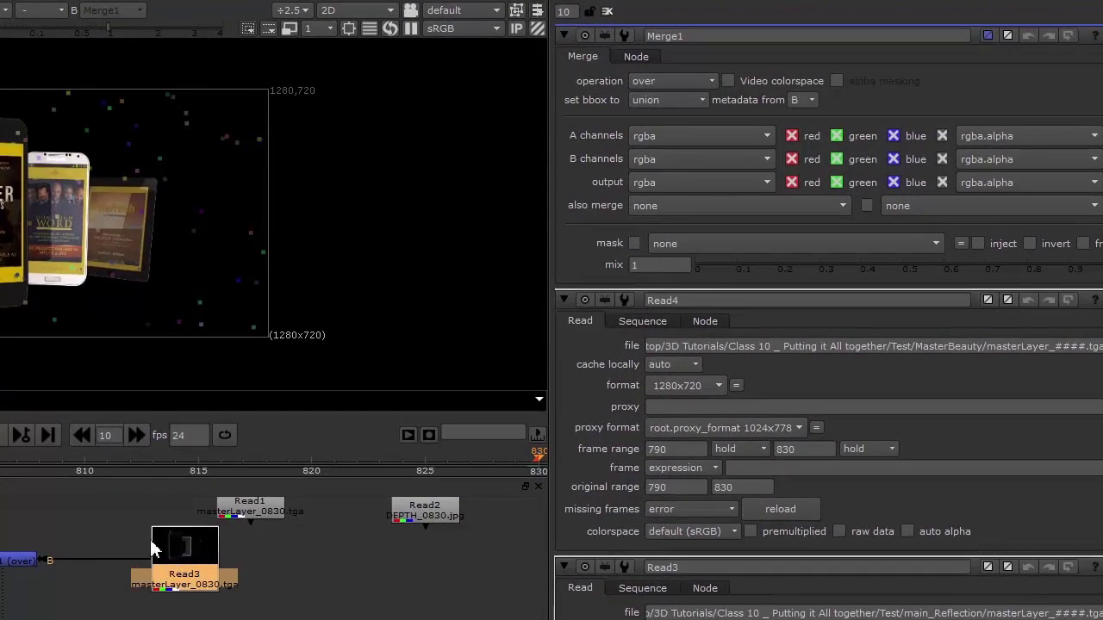
click(709, 86)
click(718, 62)
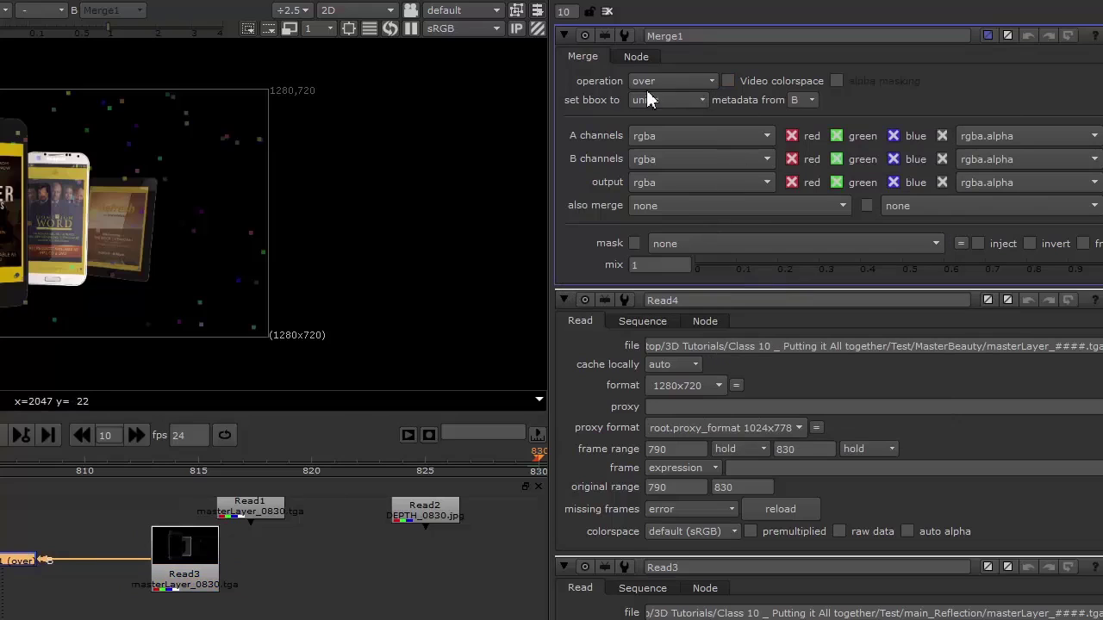
click(683, 83)
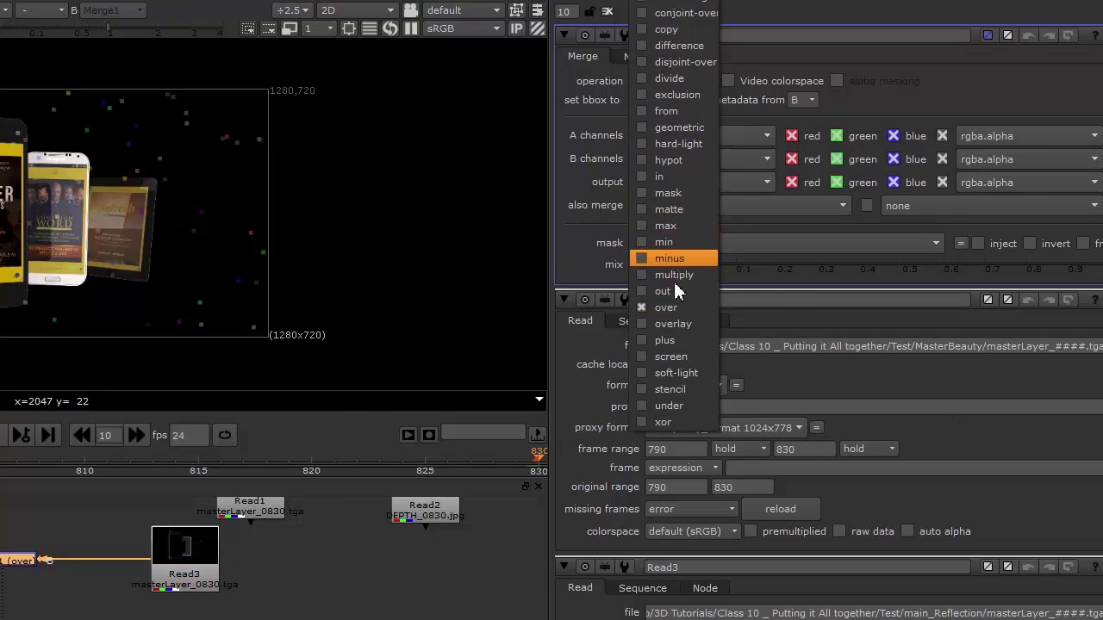
click(673, 360)
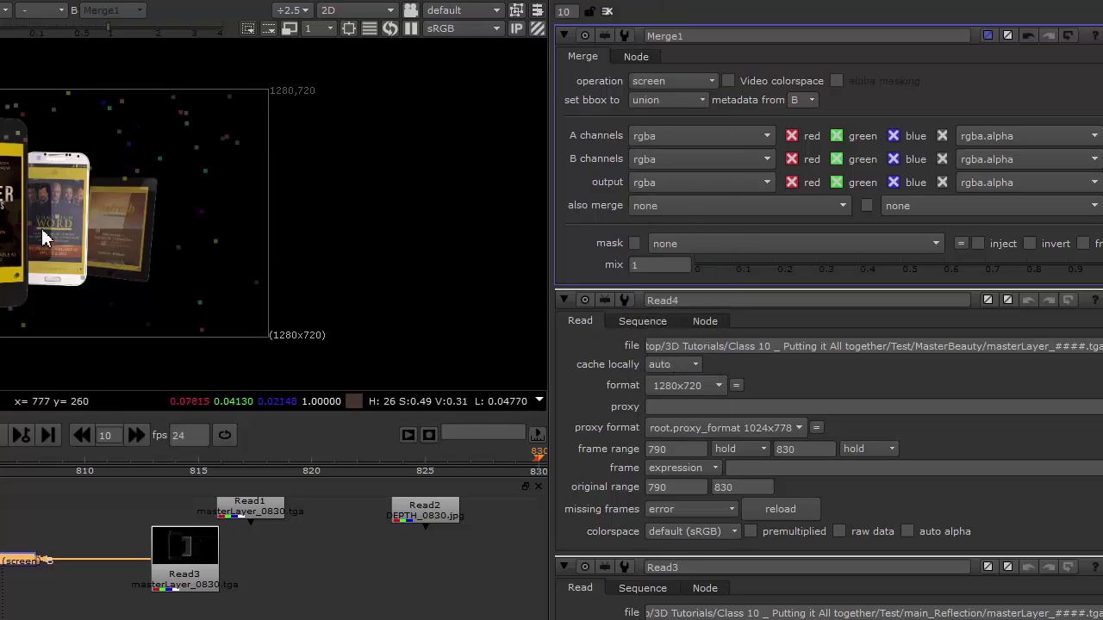
scroll(19, 164, up, 3)
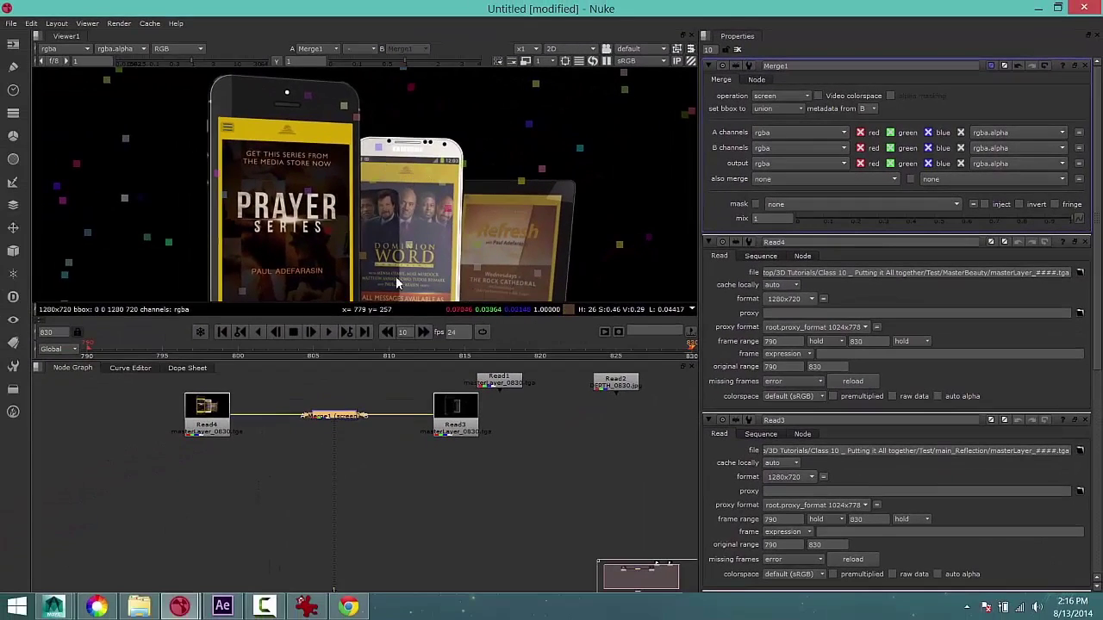
Move Viewer1 up closer to the Merge node in the node graph
click(206, 415)
scroll(336, 422, down, 1)
drag(335, 584, 327, 515)
scroll(336, 508, up, 2)
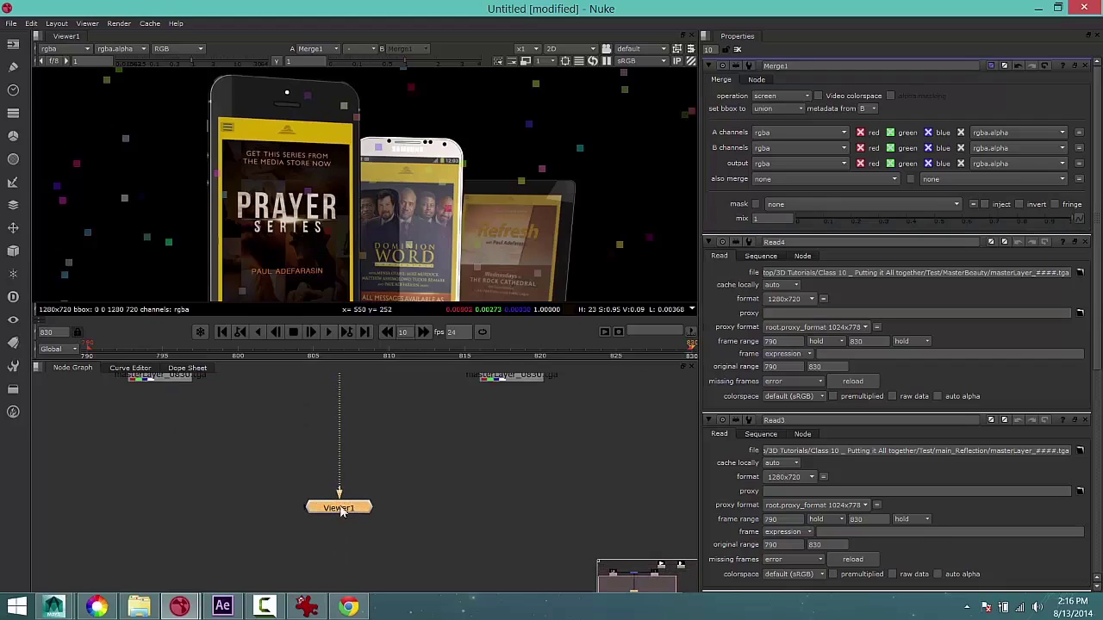
scroll(456, 488, down, 2)
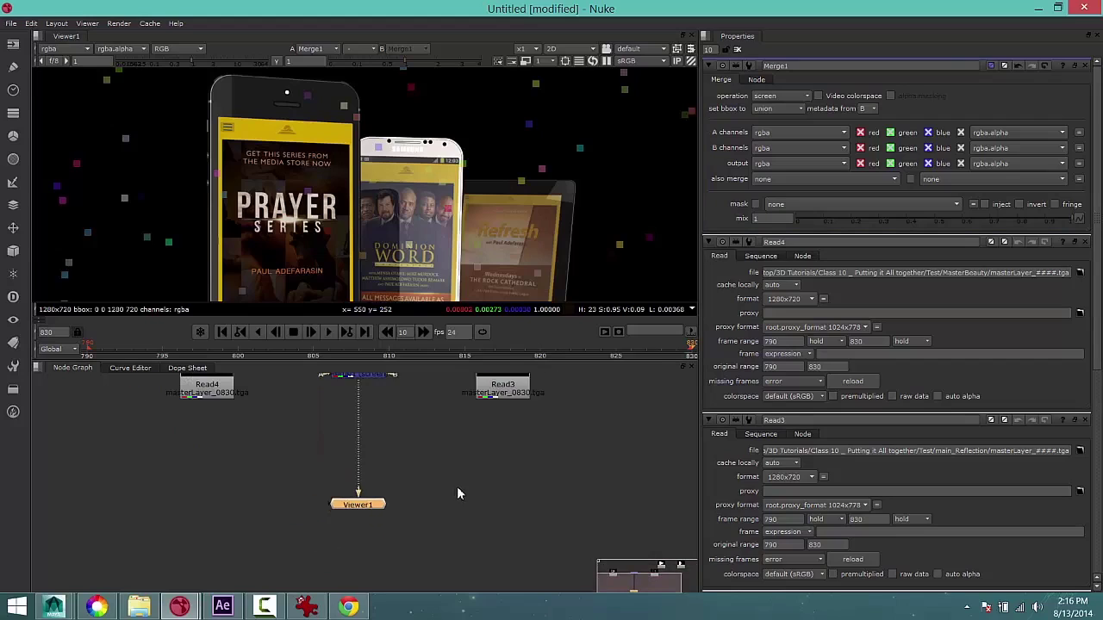
scroll(431, 427, down, 1)
Disconnect the reflection node from the Merge to compare the image without it, then reconnect it to the B input
drag(401, 388, 418, 414)
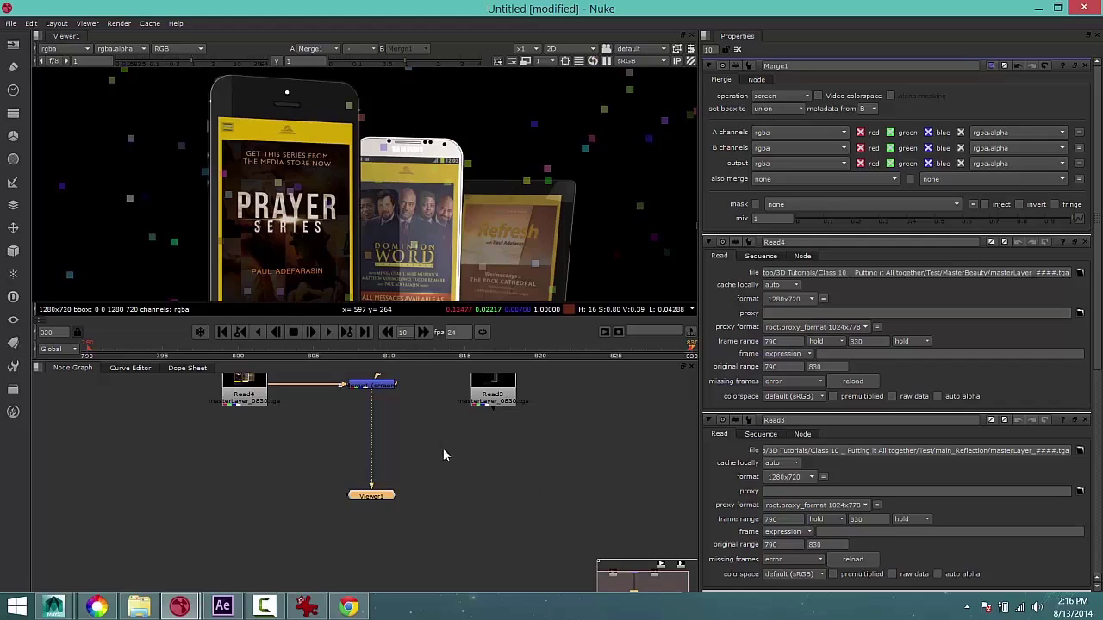
middle_drag(442, 447, 442, 515)
drag(495, 482, 403, 459)
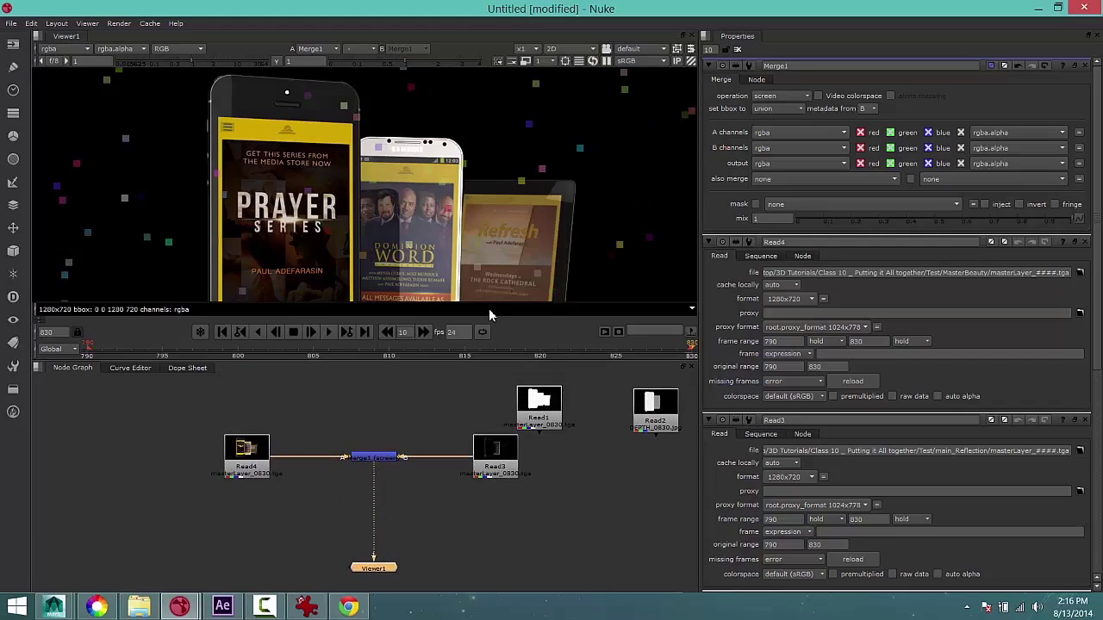
Set the Merge node's operation to plus and inspect the combined beauty and reflection image
click(796, 97)
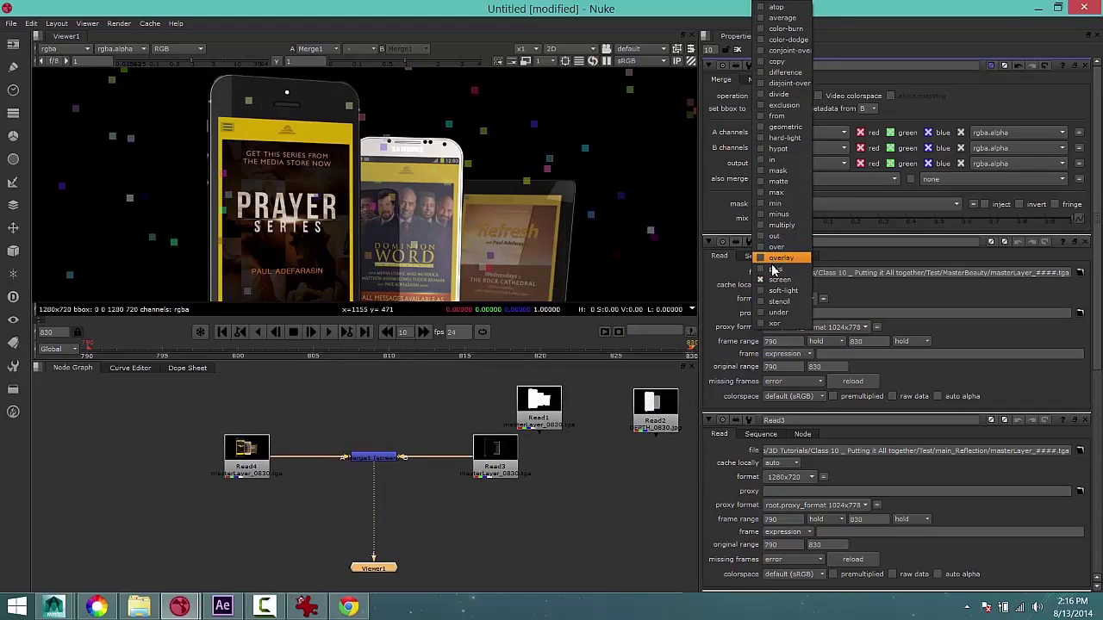
click(775, 270)
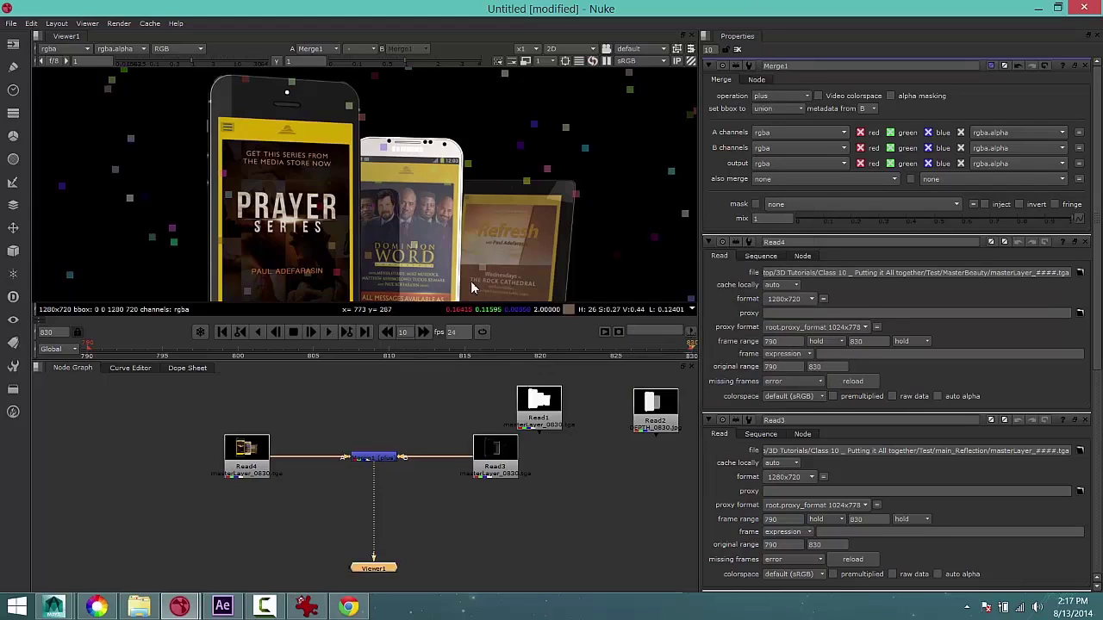
scroll(472, 266, down, 1)
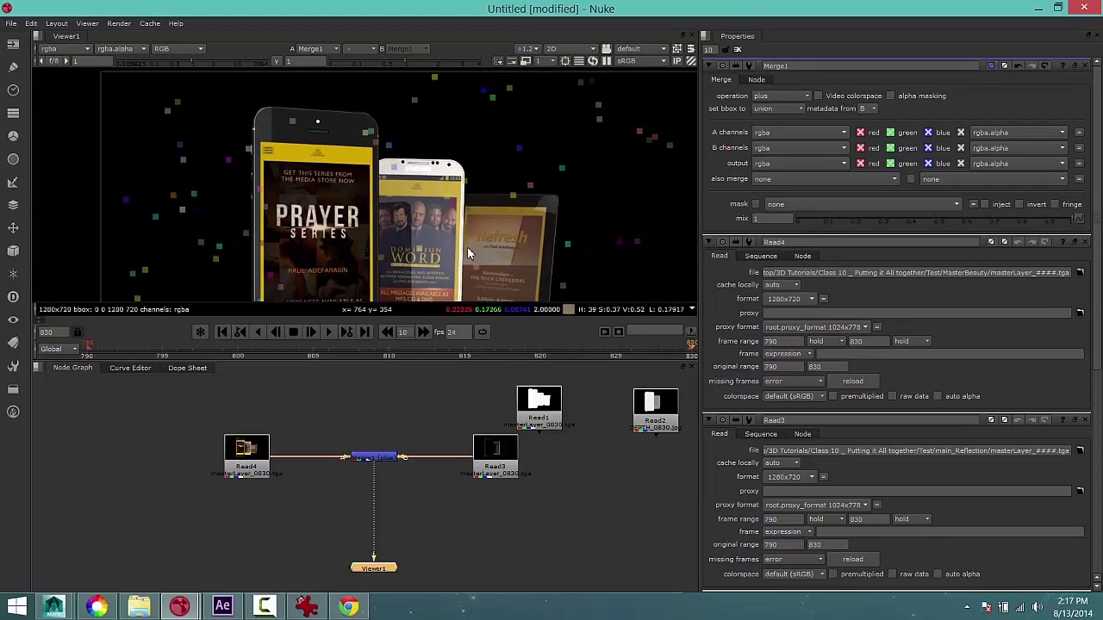
Move the ambient occlusion Read node beneath the reflection node and lower Viewer1 to make room below the Merge node
scroll(548, 420, down, 2)
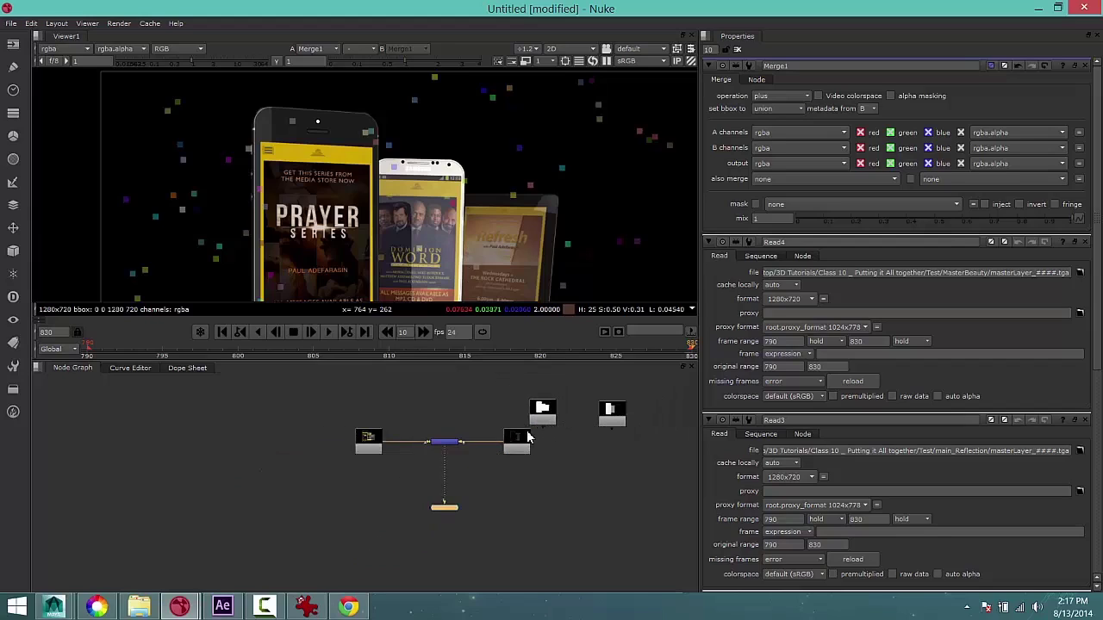
drag(529, 419, 518, 481)
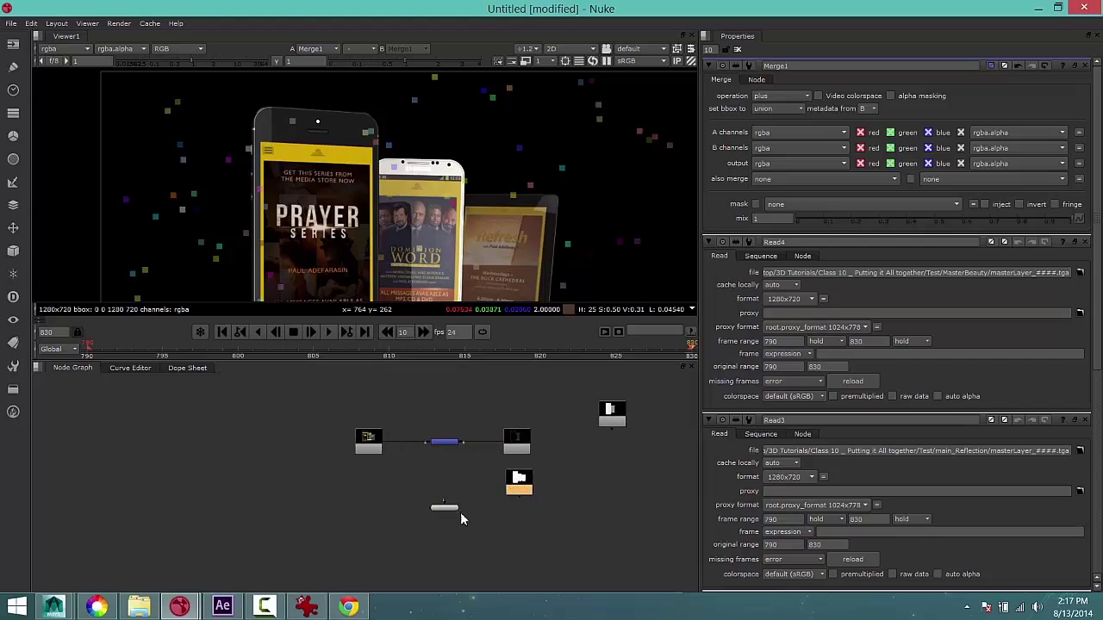
drag(444, 515, 441, 558)
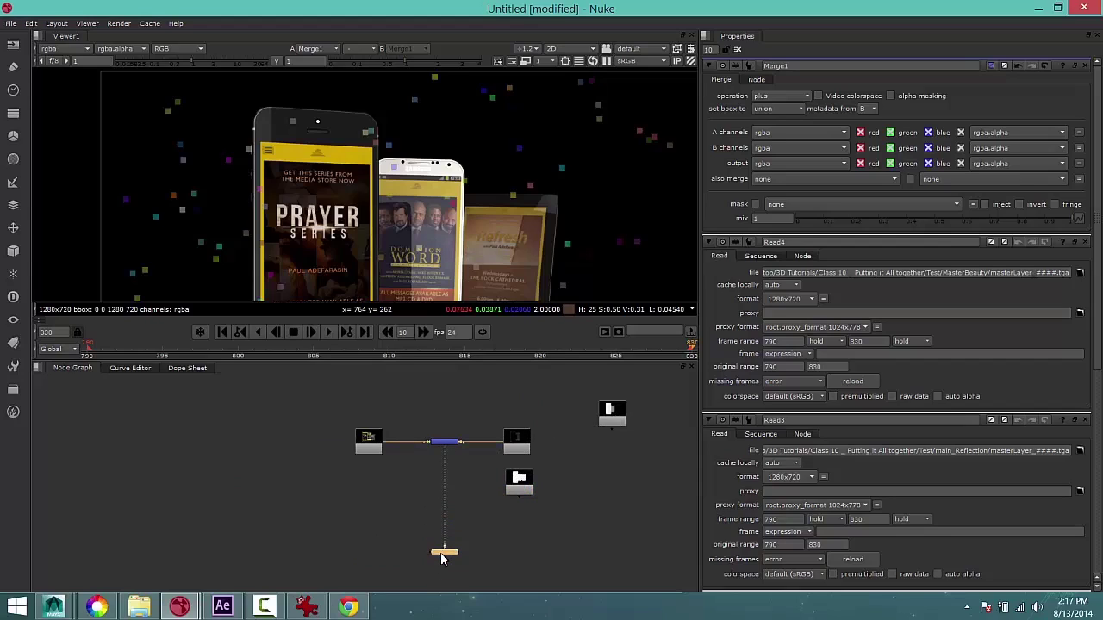
Add a second Merge node near Viewer1 in the node graph
key(Tab)
text(ma)
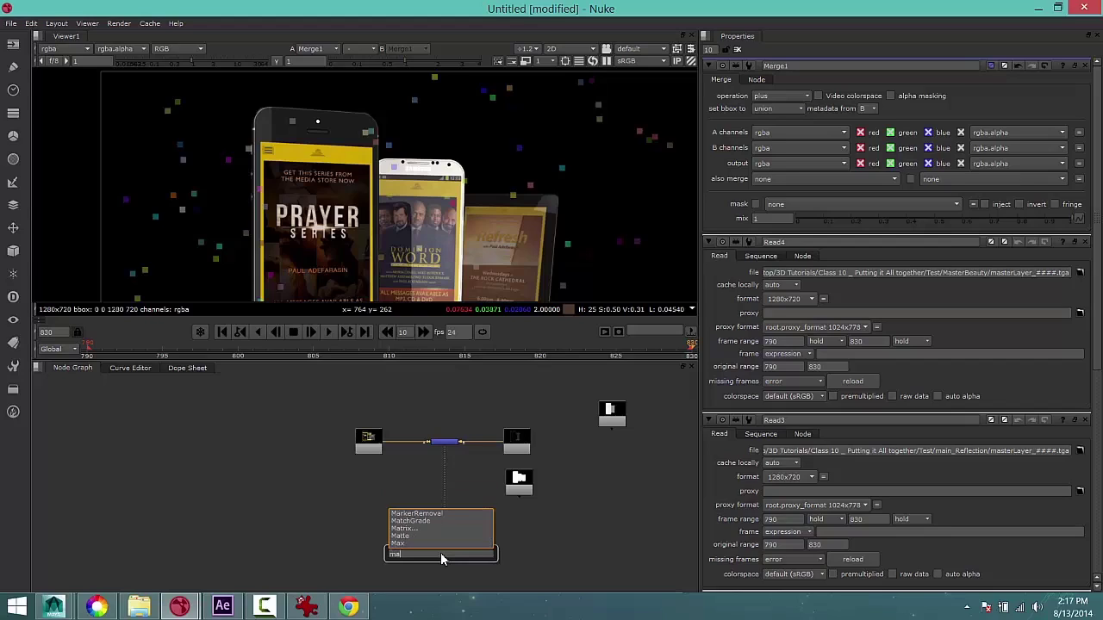
text(e)
key(BackSpace)
key(BackSpace)
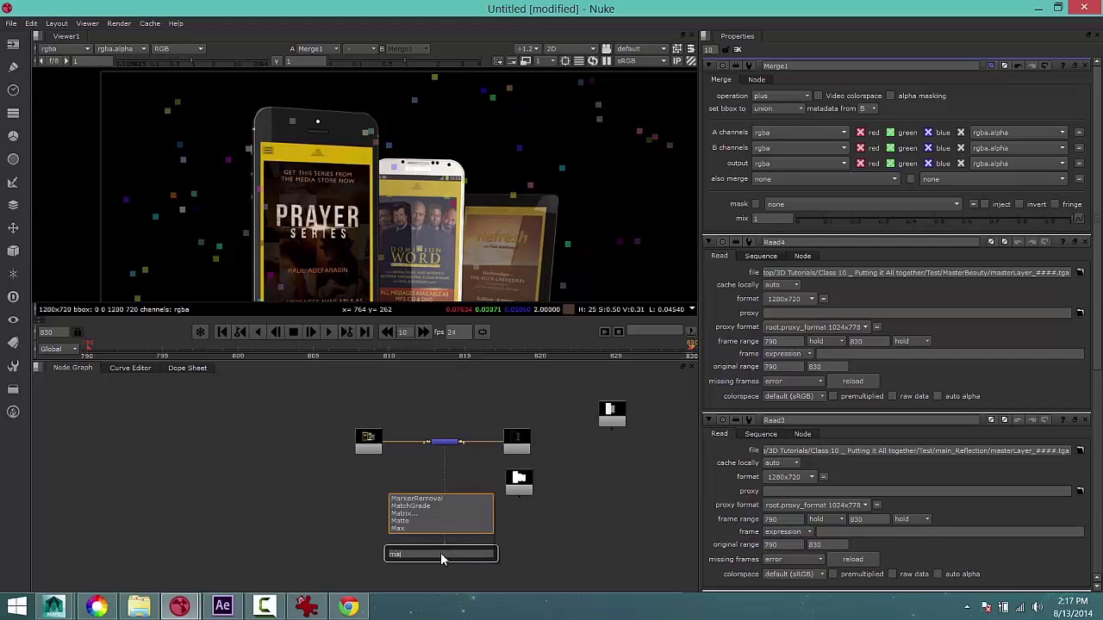
text(er)
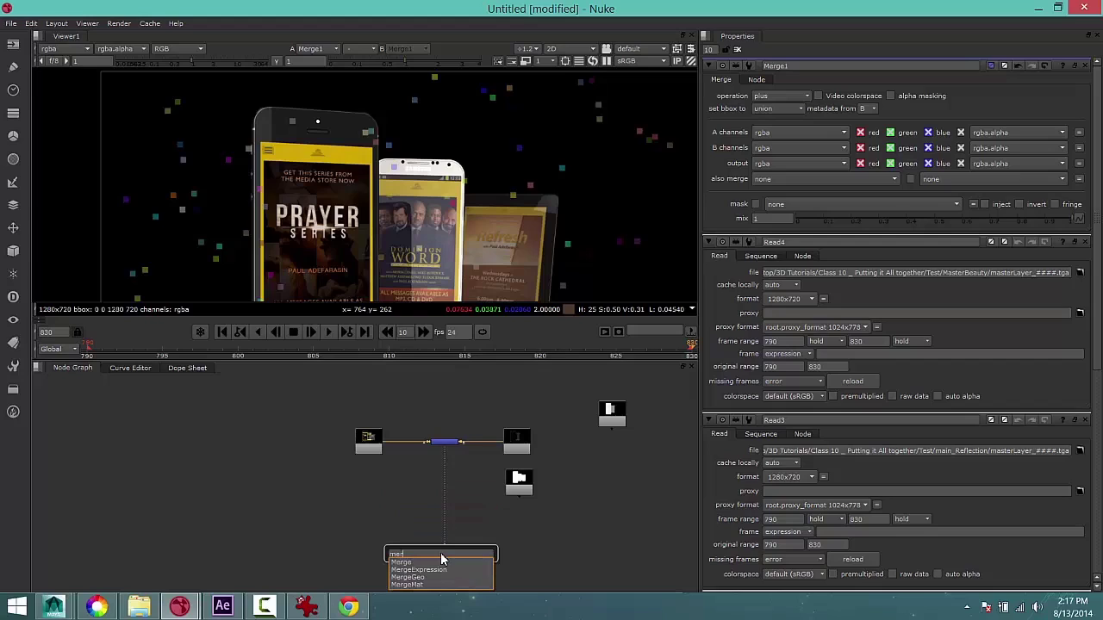
key(Down)
key(Return)
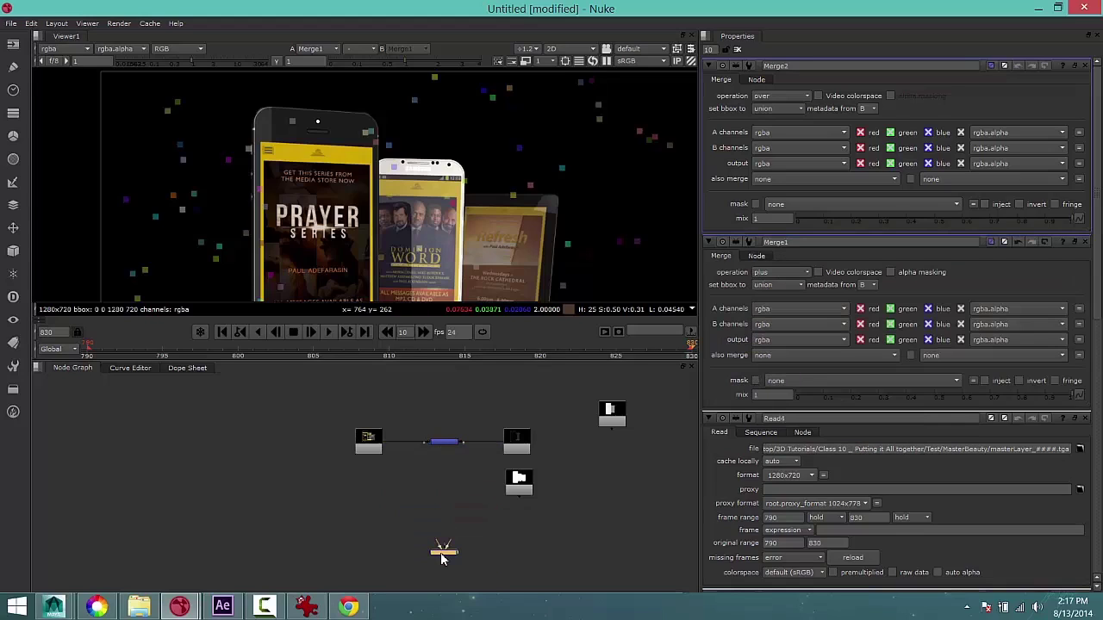
Insert Merge2 between Merge1 and Viewer1, then connect the ambient occlusion node Read1 to its A input and align it beside the merge
drag(448, 543, 449, 489)
scroll(449, 490, up, 1)
scroll(449, 491, up, 3)
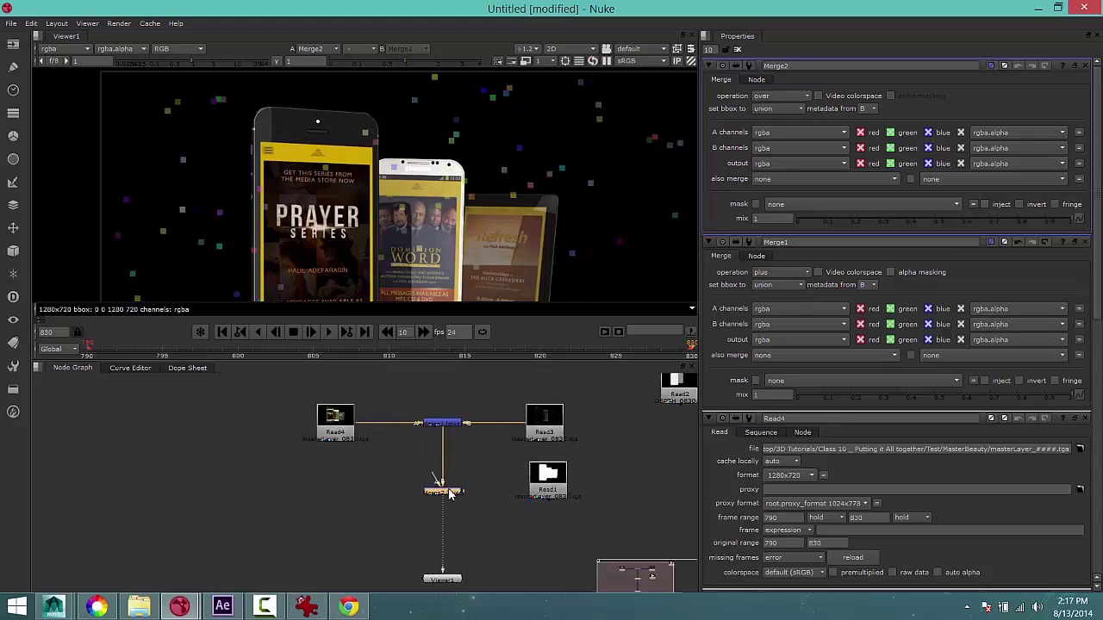
drag(448, 491, 447, 502)
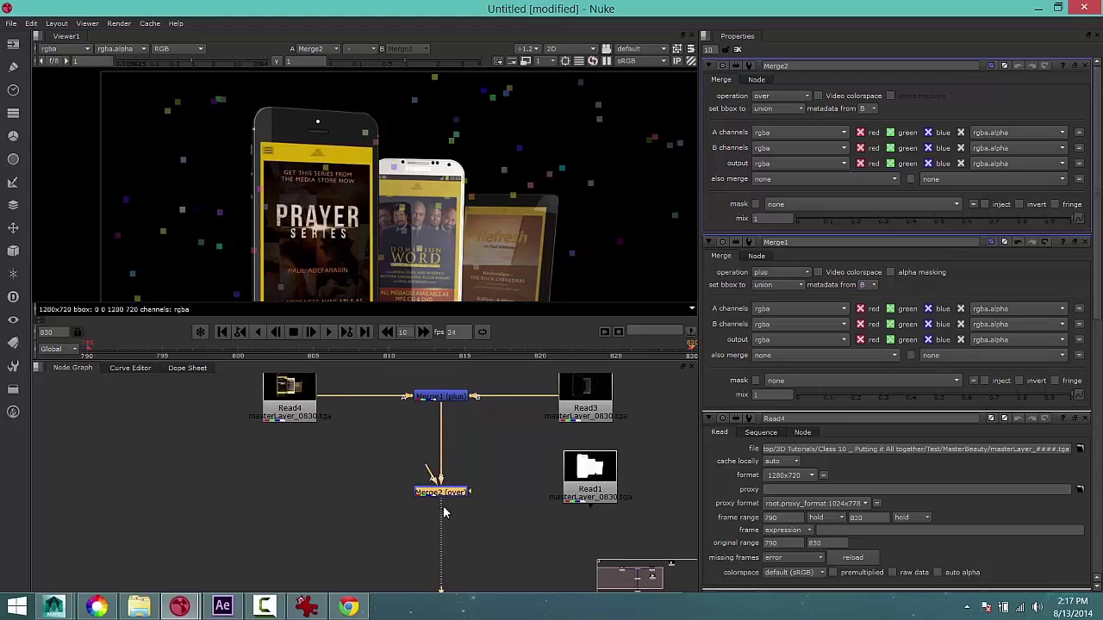
drag(443, 502, 442, 512)
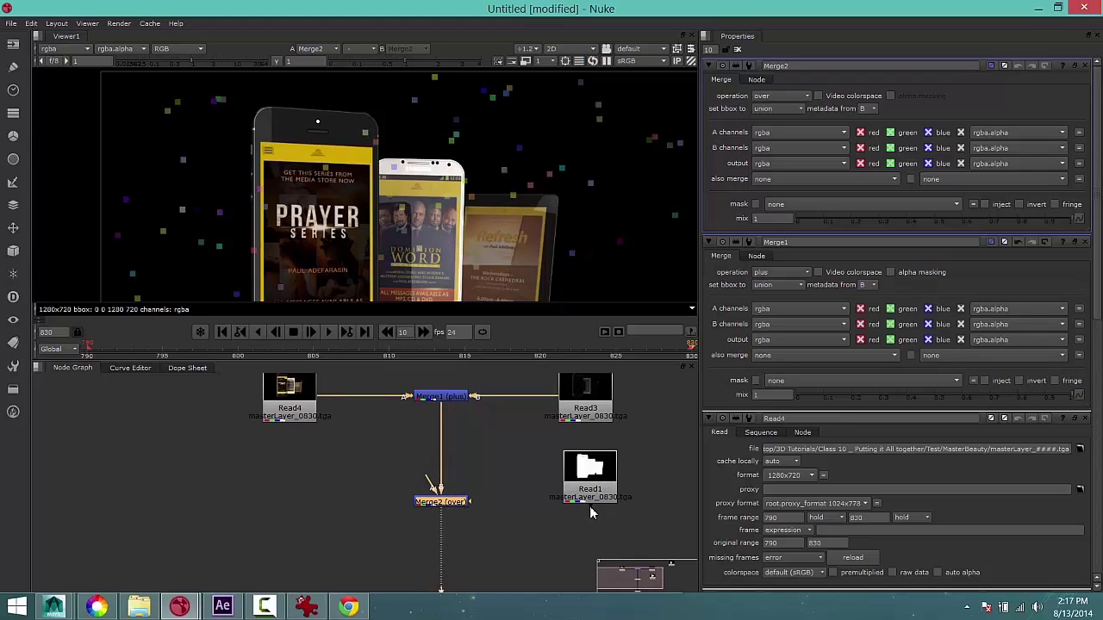
drag(591, 513, 441, 510)
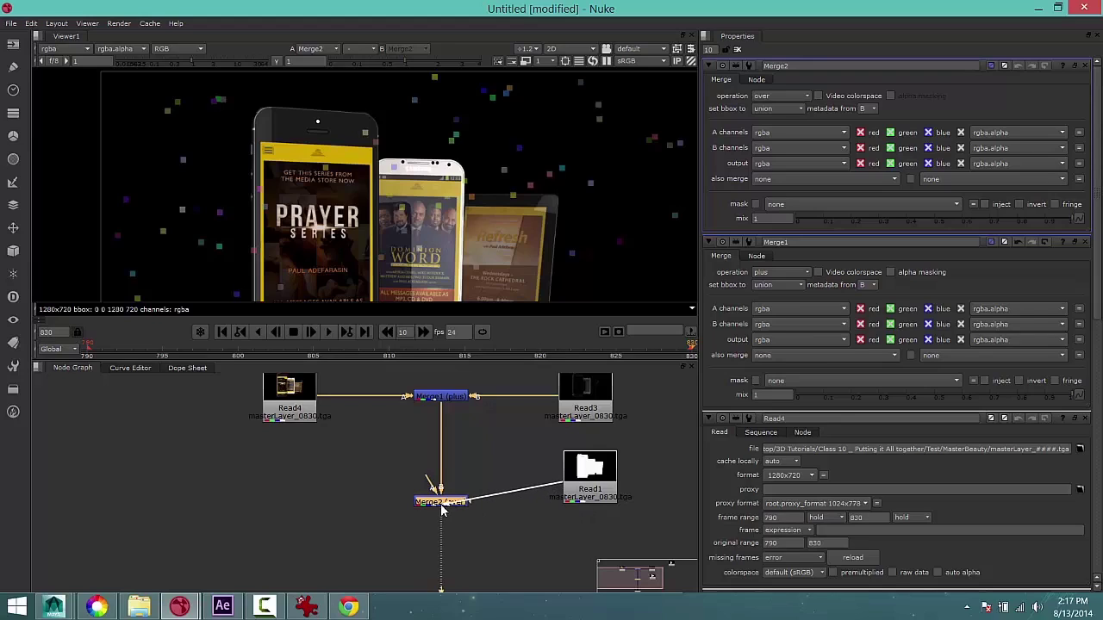
drag(595, 473, 592, 496)
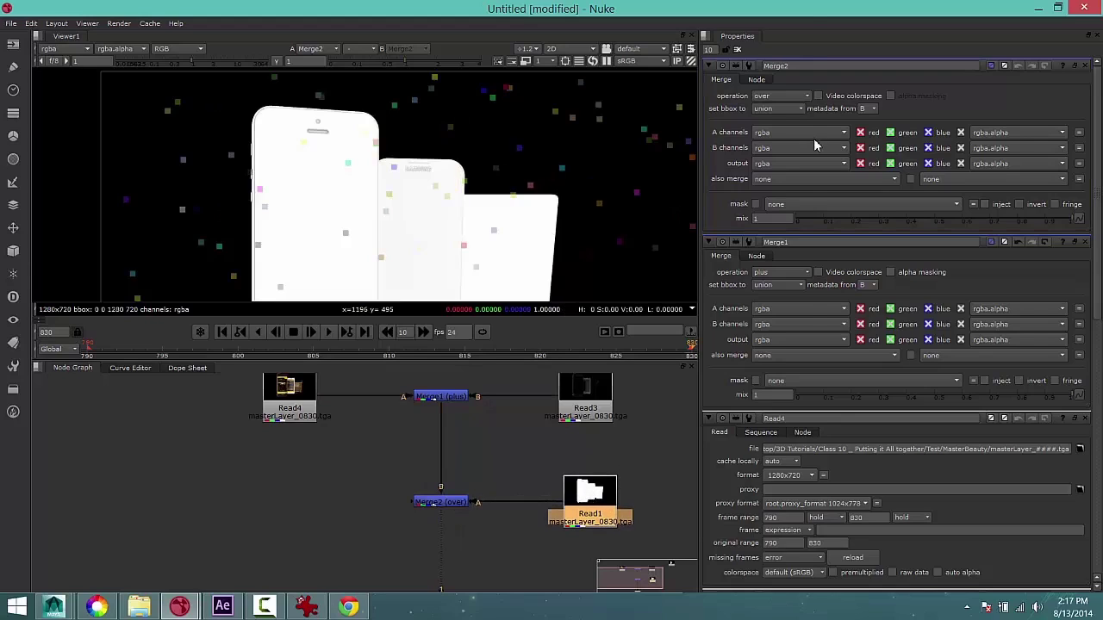
Set Merge2's operation to multiply and inspect the composite with ambient occlusion in the viewer
click(788, 95)
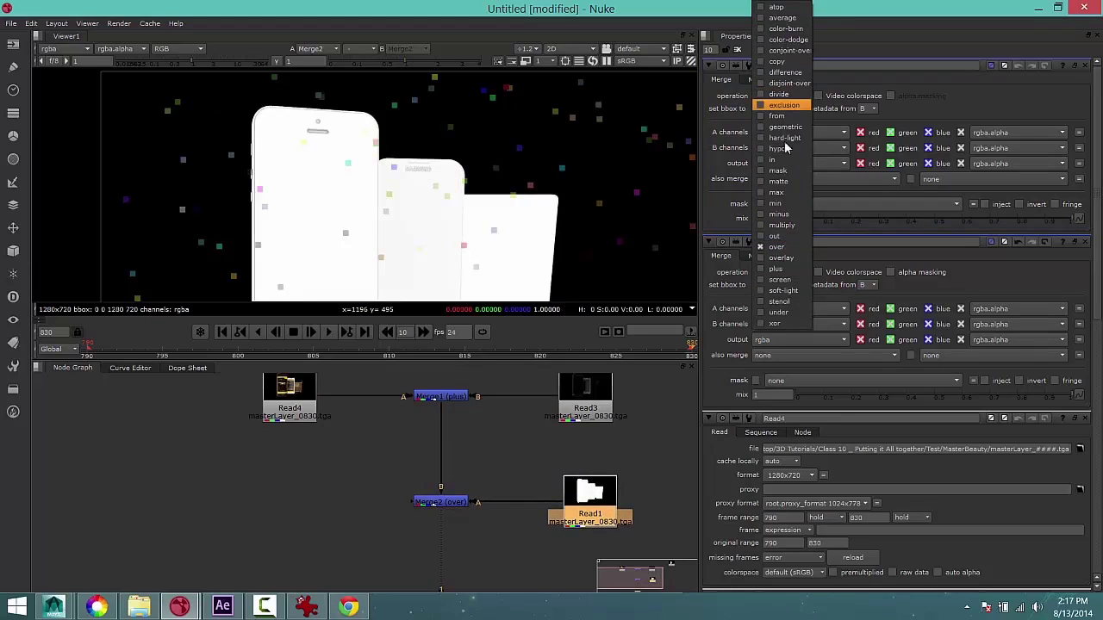
click(442, 500)
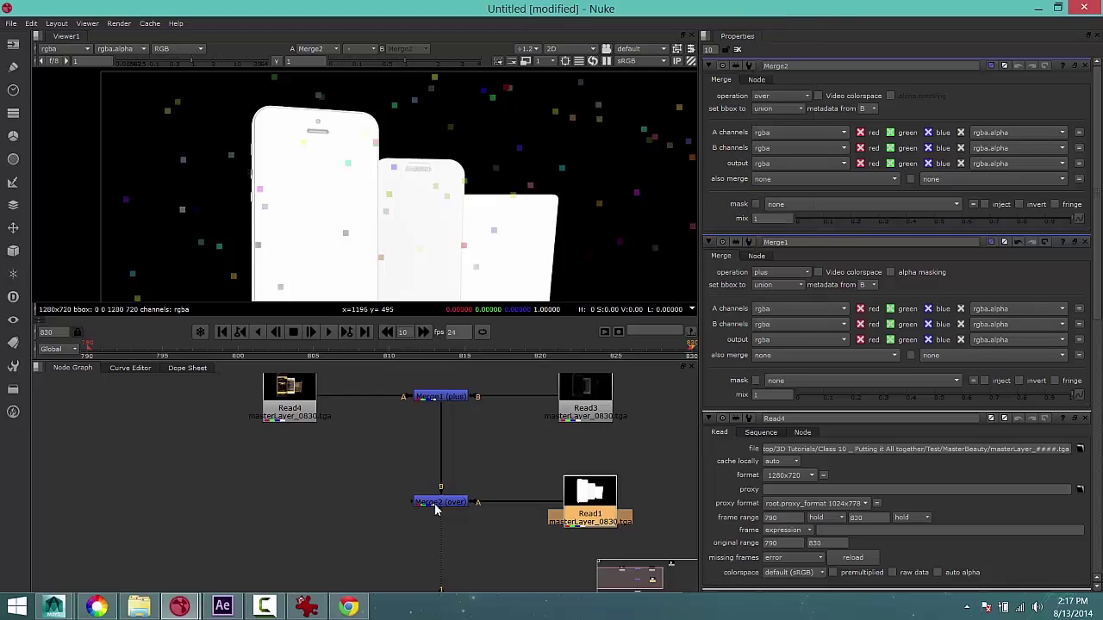
click(442, 501)
click(780, 96)
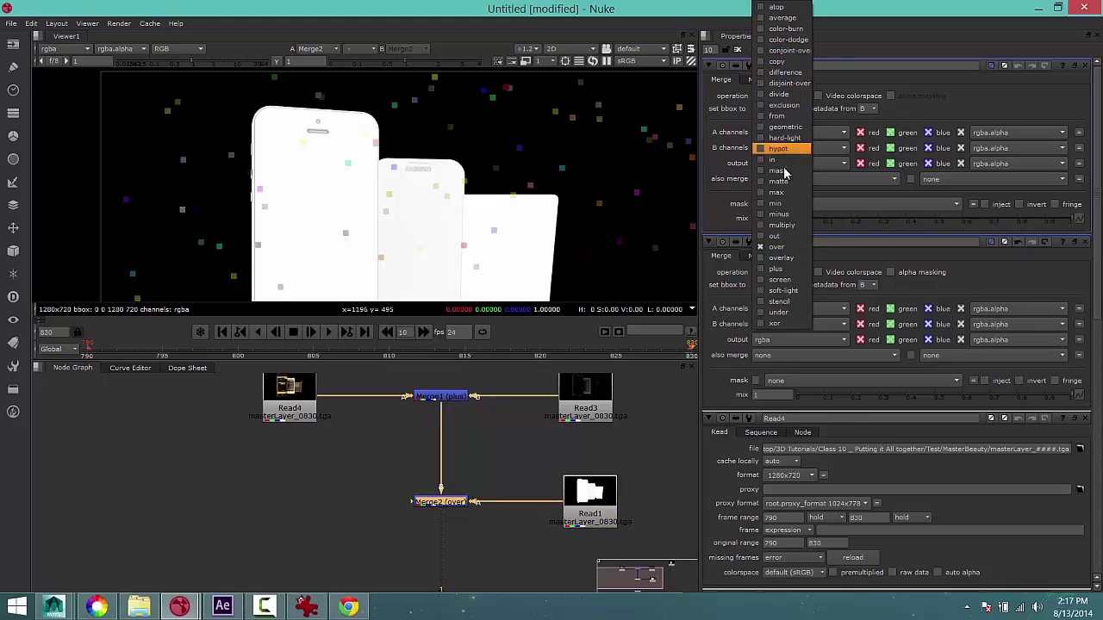
click(782, 225)
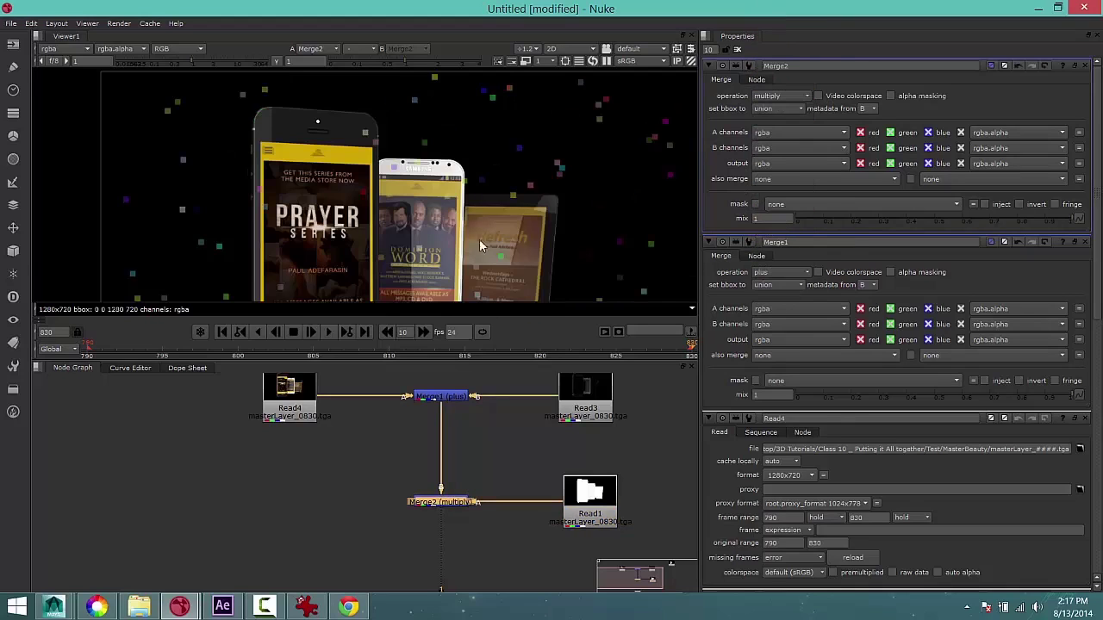
scroll(459, 256, down, 2)
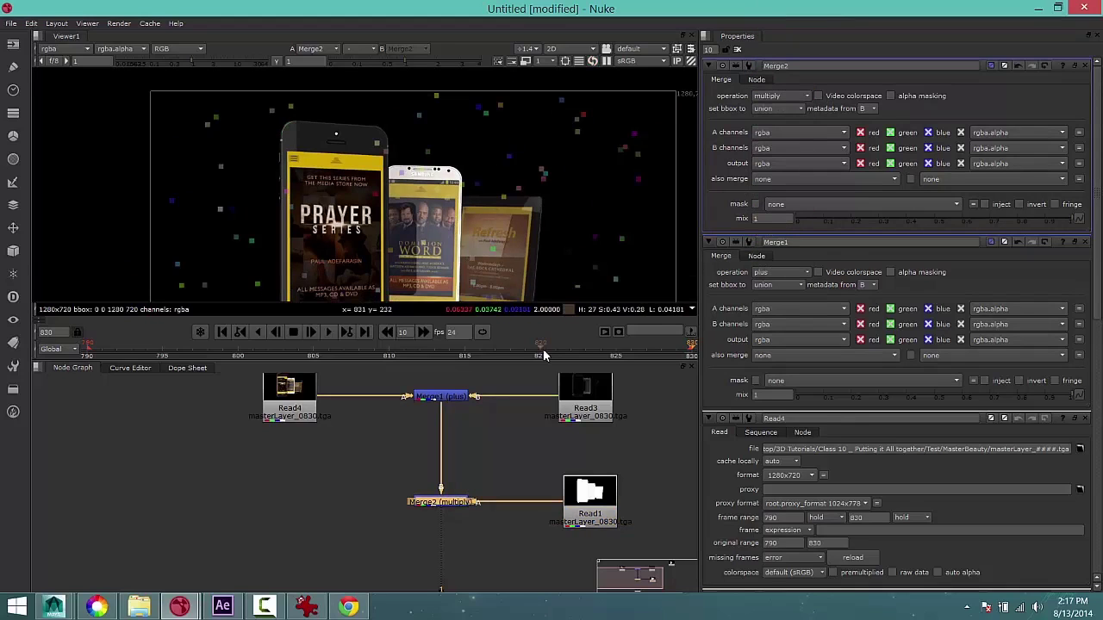
scroll(491, 292, down, 3)
scroll(485, 437, down, 1)
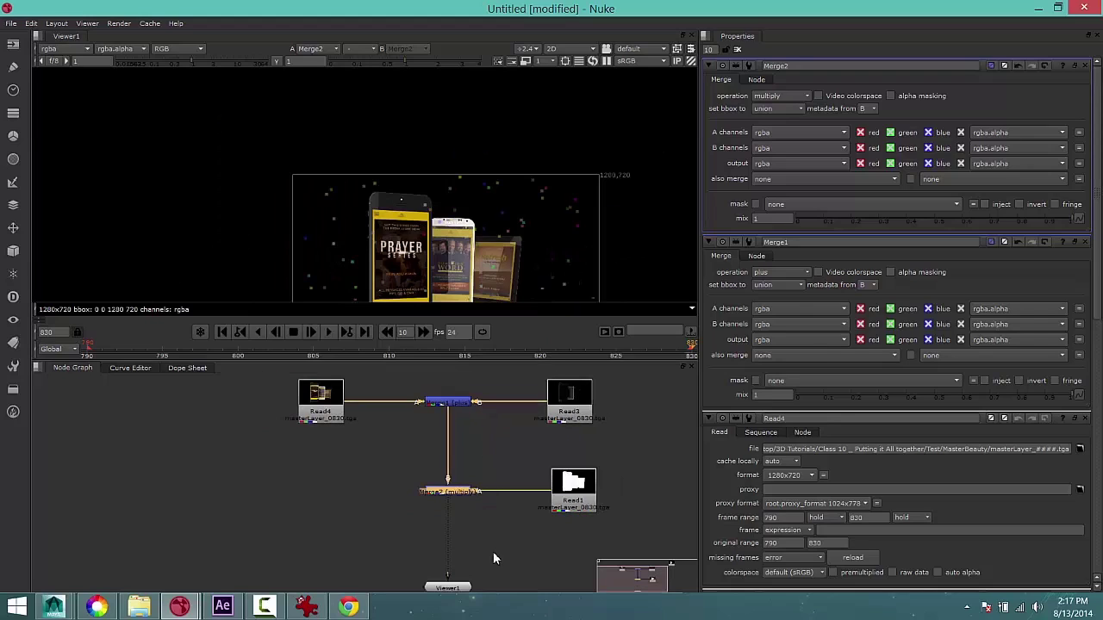
Move the depth Read node beneath the ambient occlusion node and lower Viewer1 to make room below Merge2
click(447, 587)
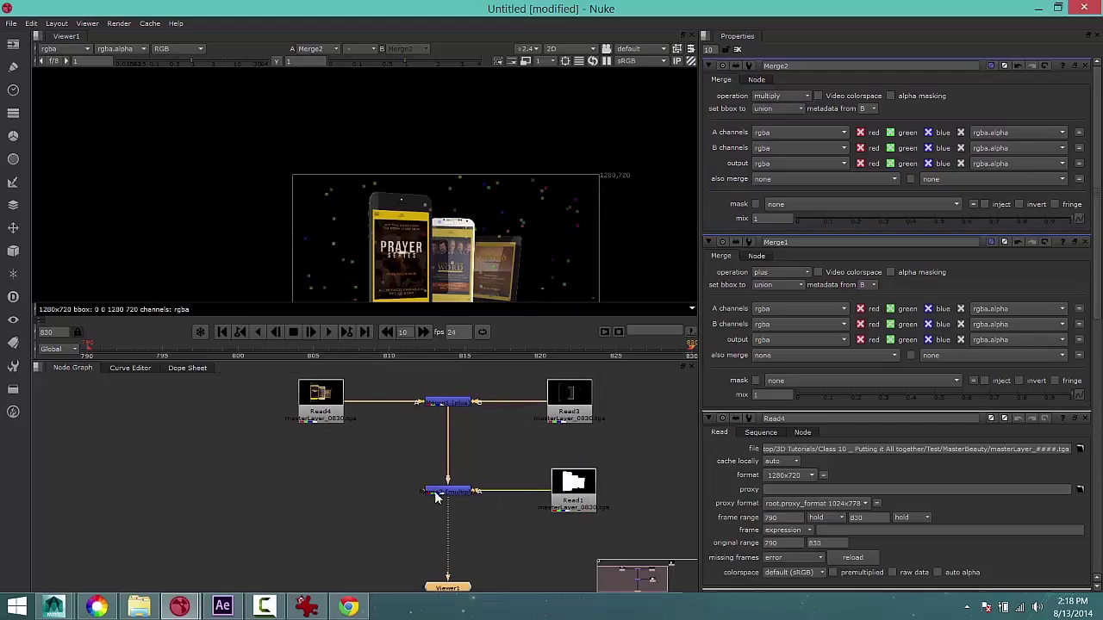
scroll(449, 471, down, 3)
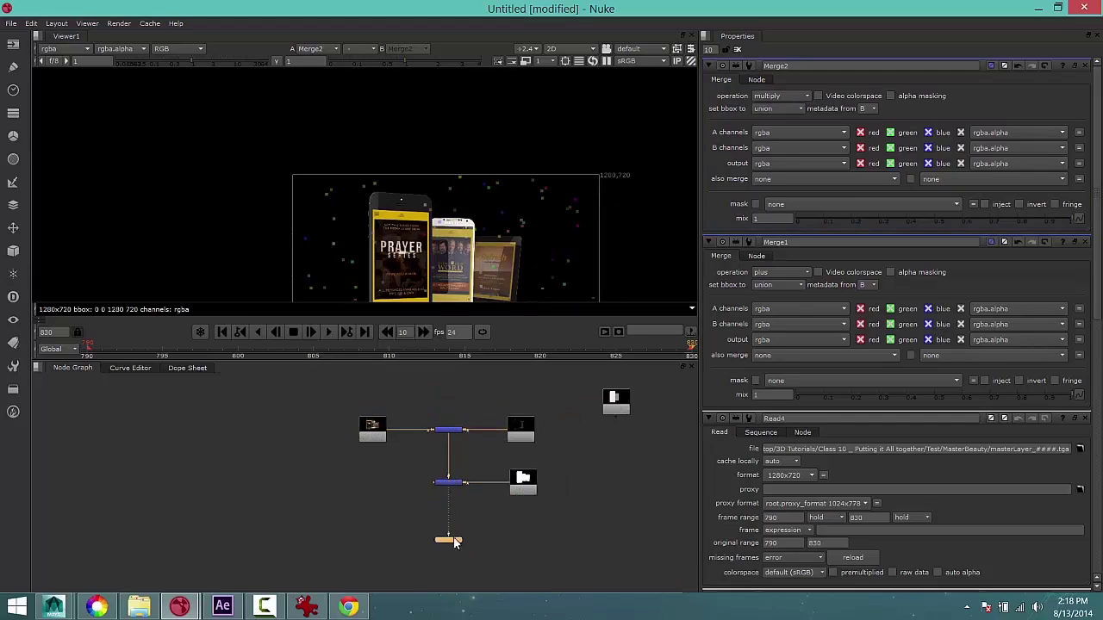
scroll(448, 577, up, 2)
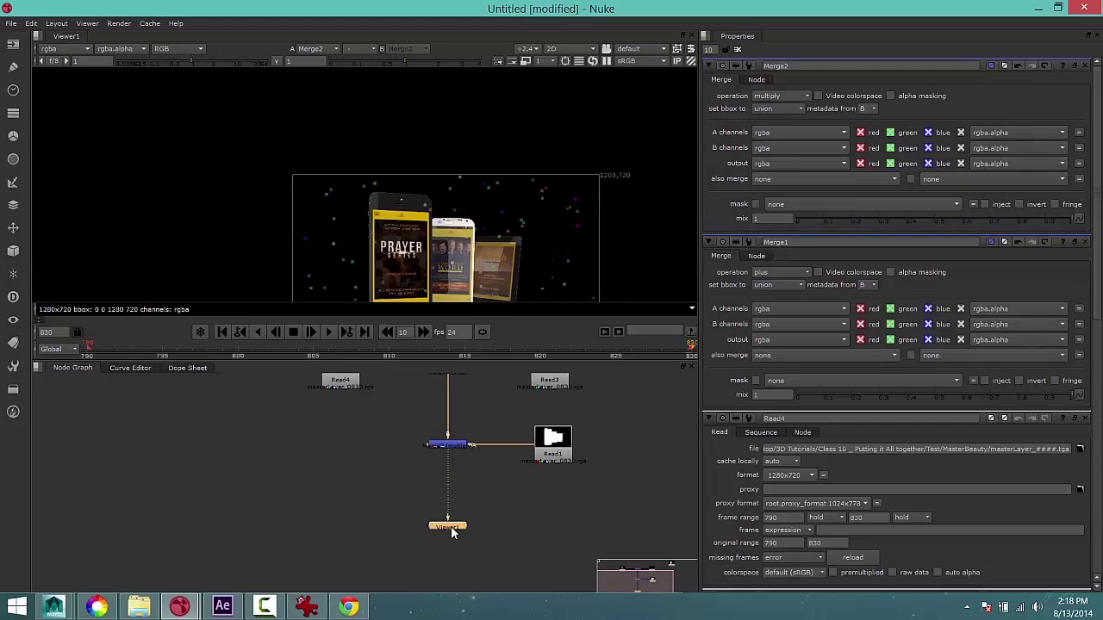
key(f)
scroll(590, 463, down, 2)
drag(651, 390, 573, 499)
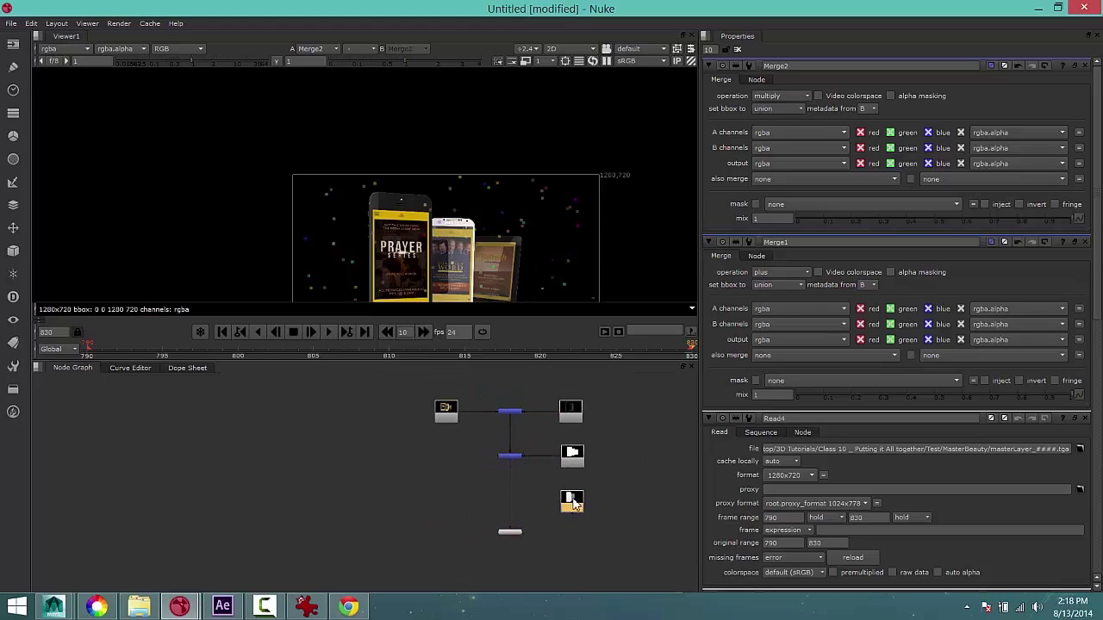
drag(511, 532, 511, 544)
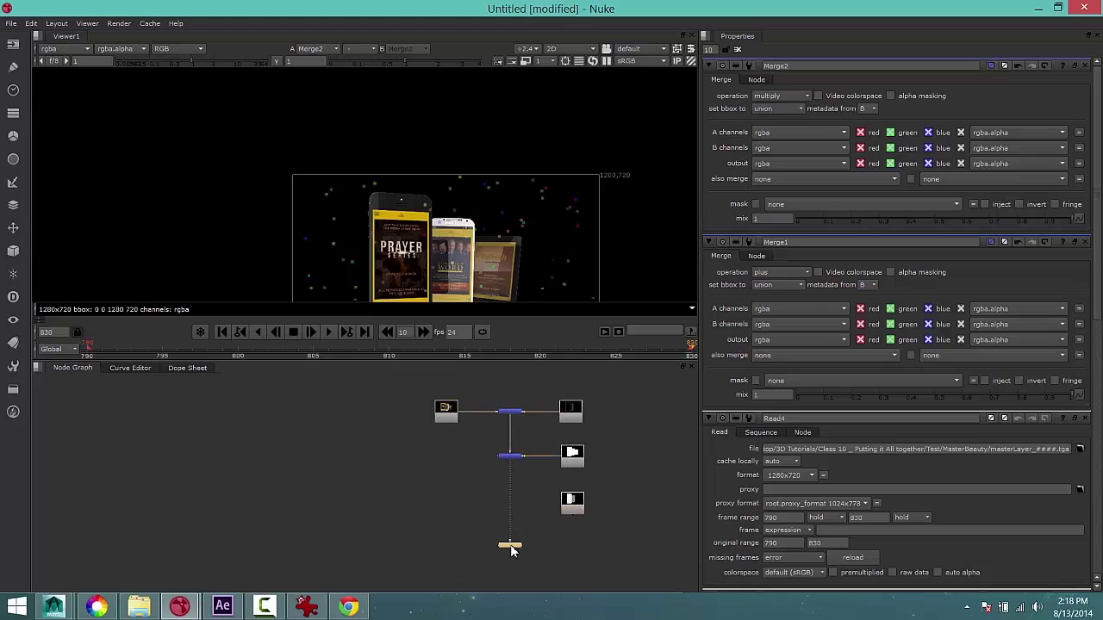
scroll(512, 529, up, 3)
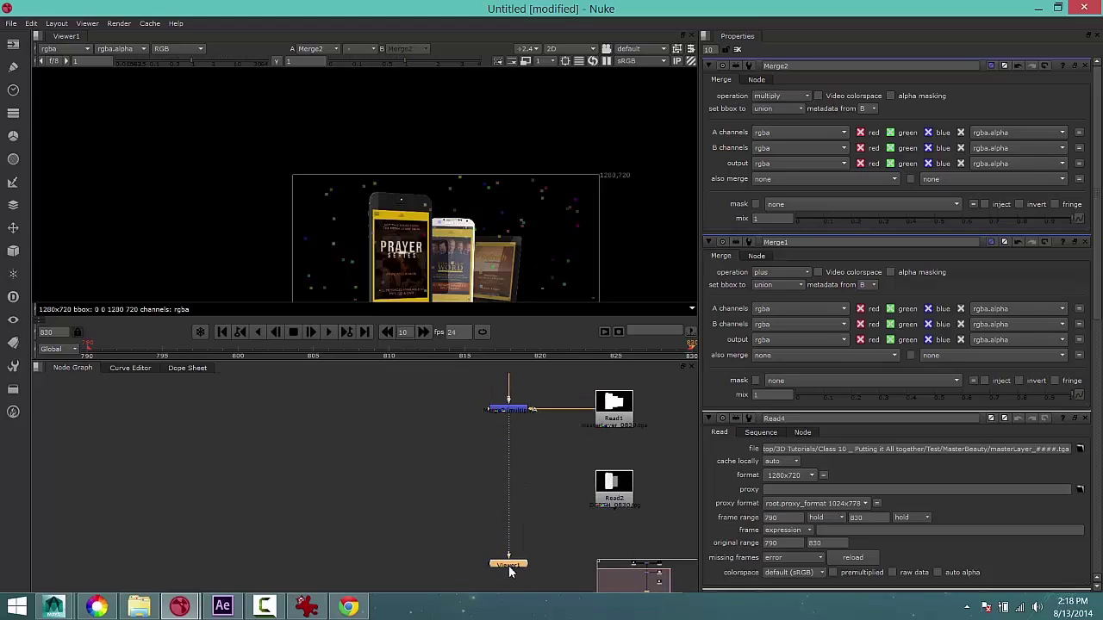
click(619, 495)
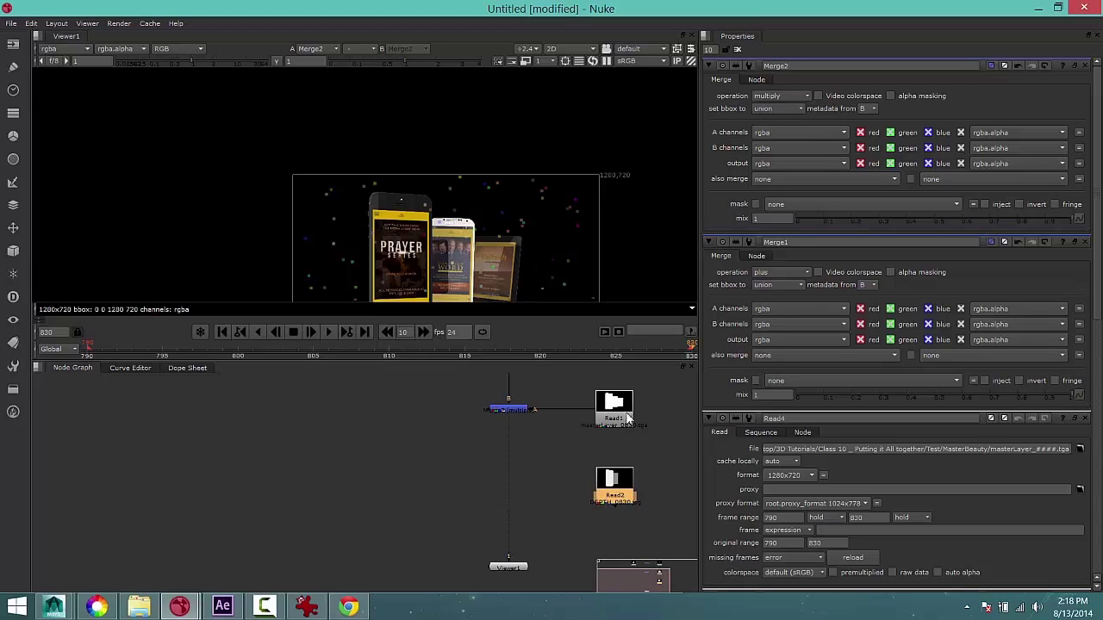
click(517, 412)
click(603, 479)
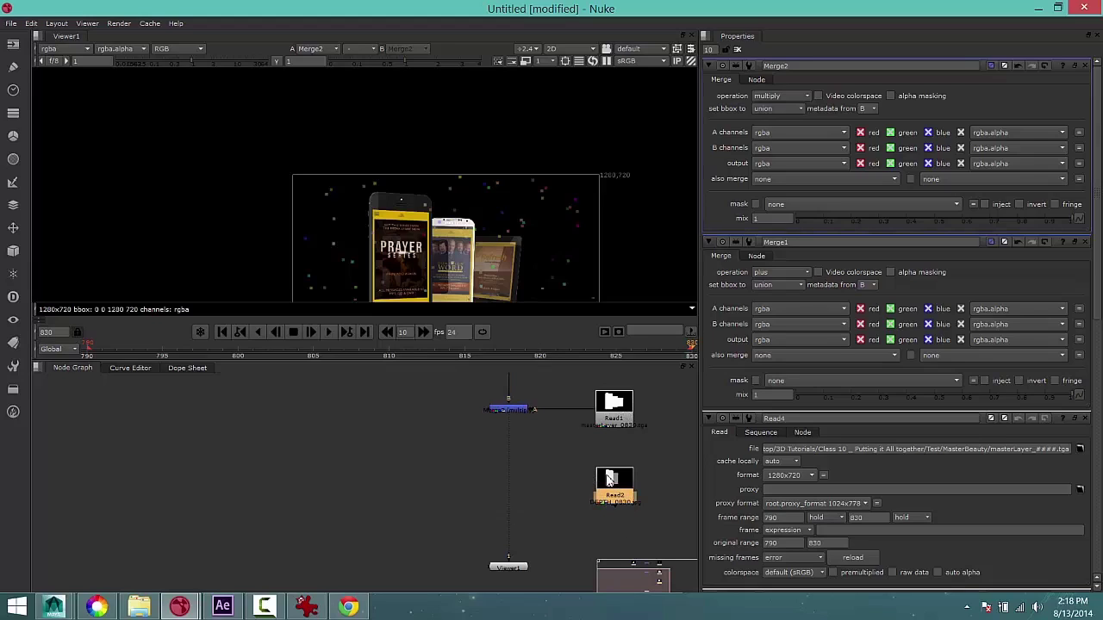
Add a ZDefocus node to the node graph with the depth Read node selected
middle_drag(543, 257, 498, 188)
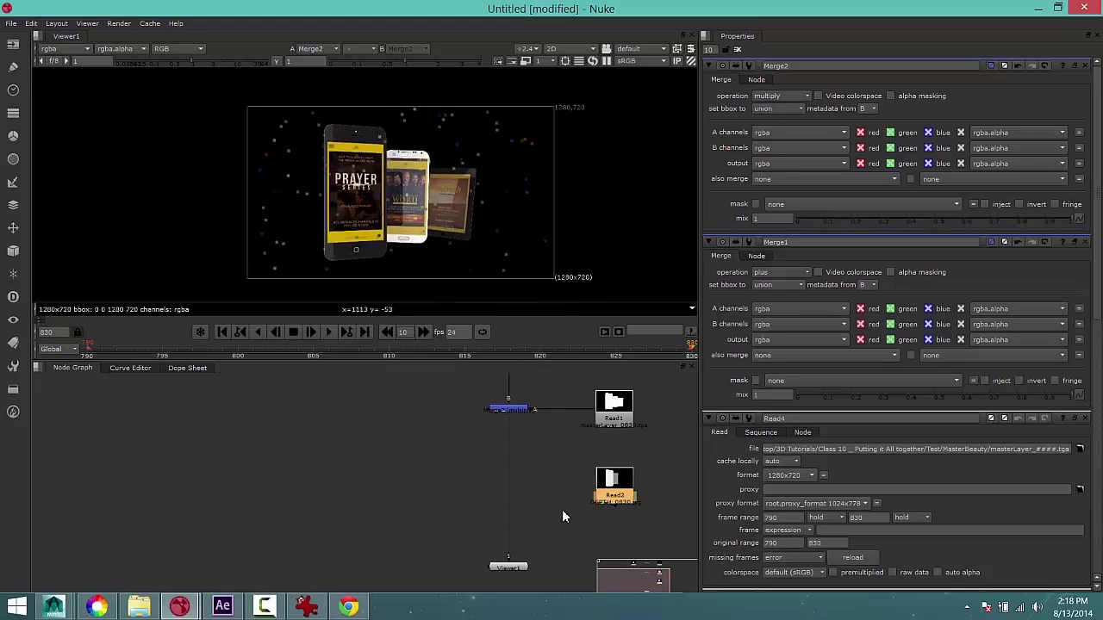
scroll(562, 514, up, 1)
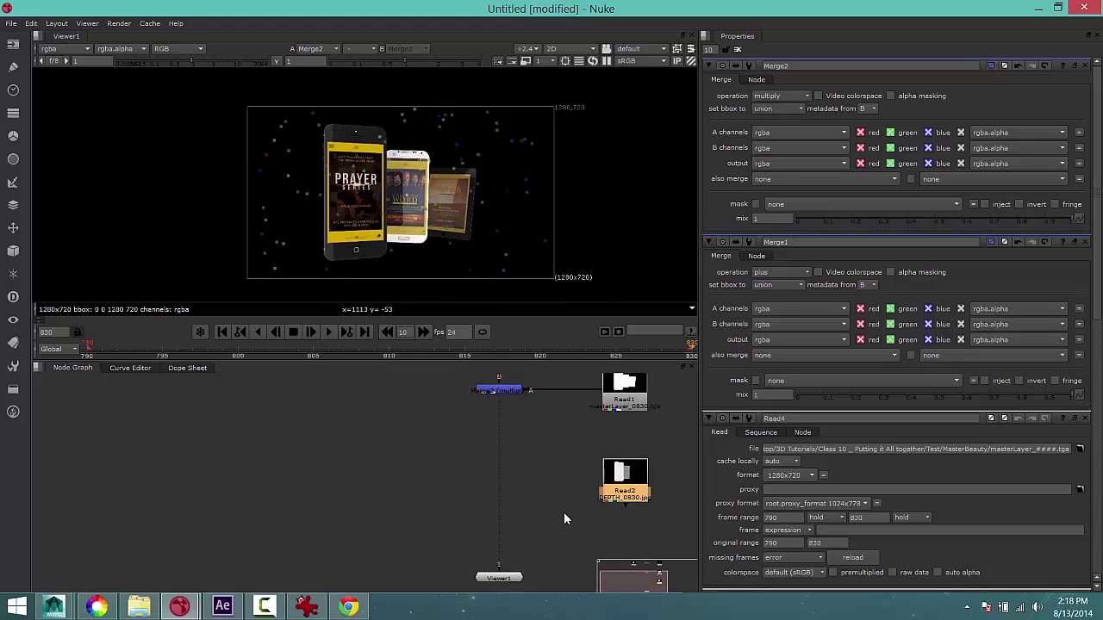
key(Tab)
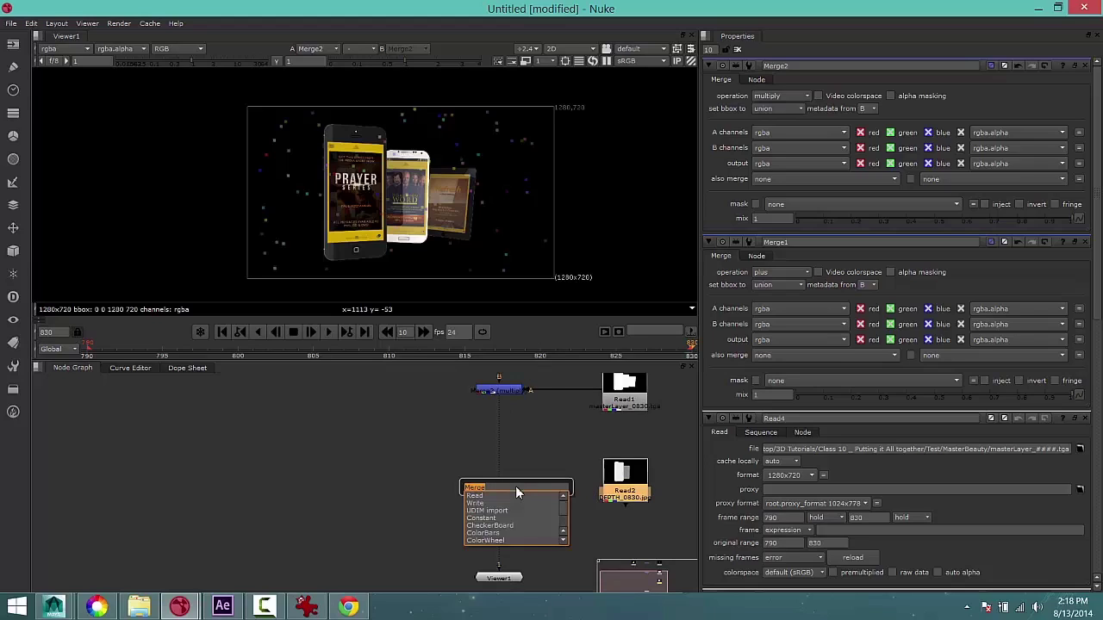
text(z)
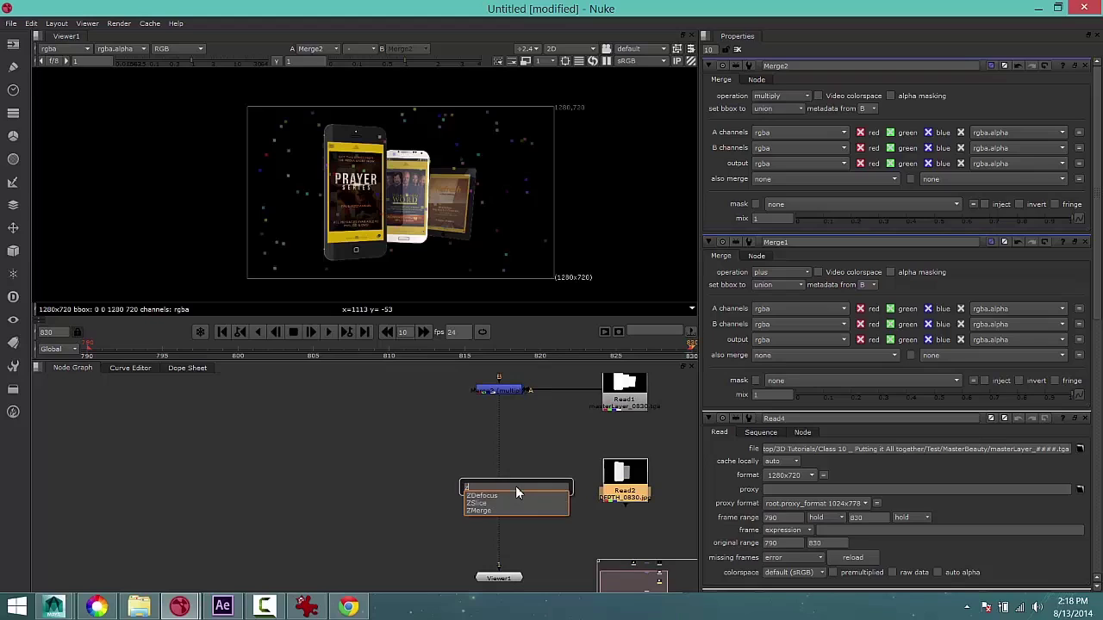
text(d)
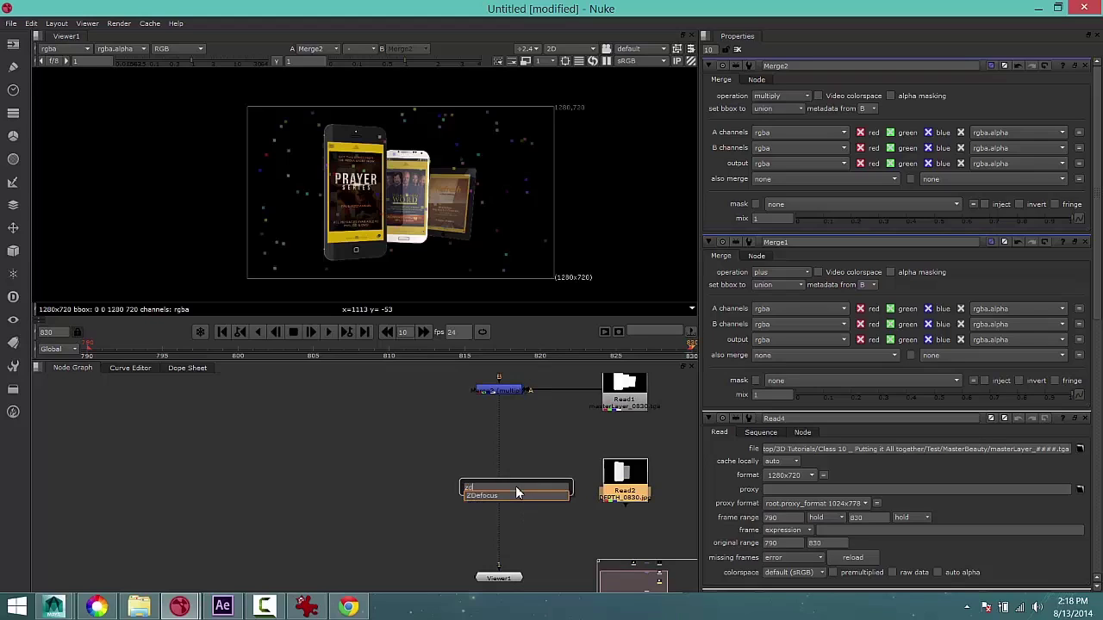
key(Down)
key(Return)
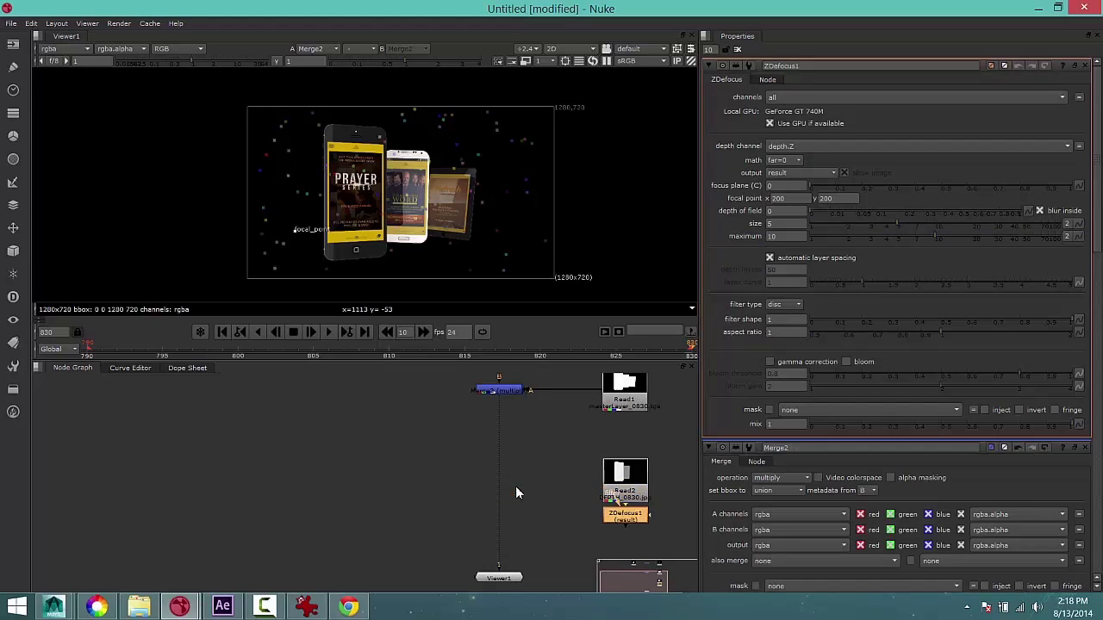
Detach ZDefocus1's image input from the depth node and insert ZDefocus1 between Merge2 and Viewer1
drag(617, 524, 507, 485)
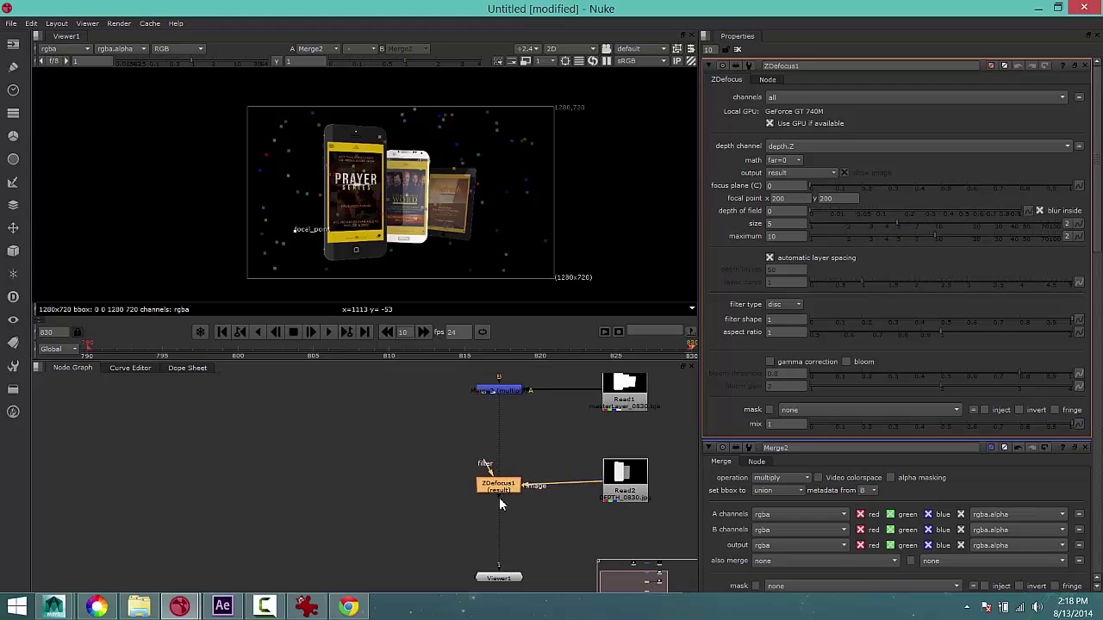
drag(525, 485, 557, 514)
mouse_move(508, 489)
mouse_down()
mouse_move(507, 508)
mouse_move(508, 484)
mouse_up()
key(1)
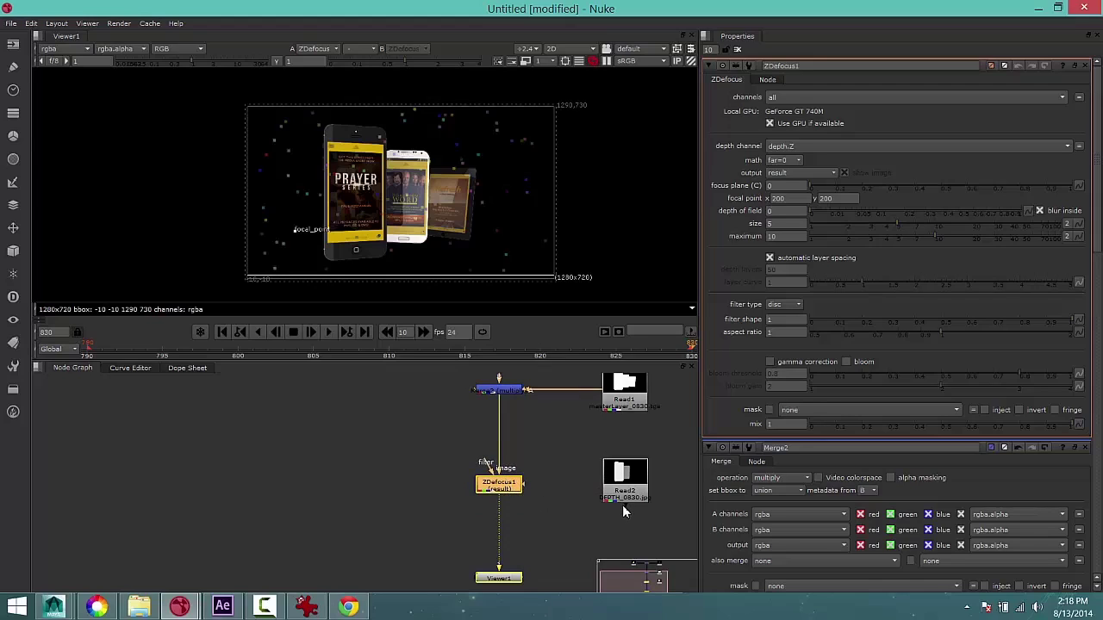
Connect the depth node Read2 to ZDefocus1's filter input, align it beside the node, and inspect the blurred image
drag(625, 504, 501, 489)
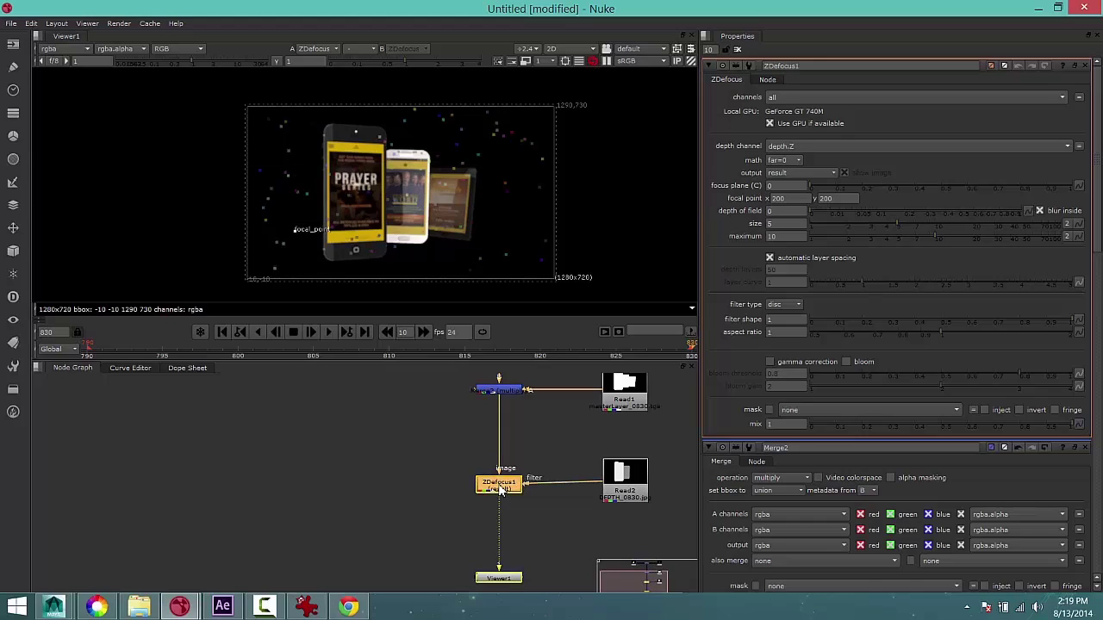
click(622, 488)
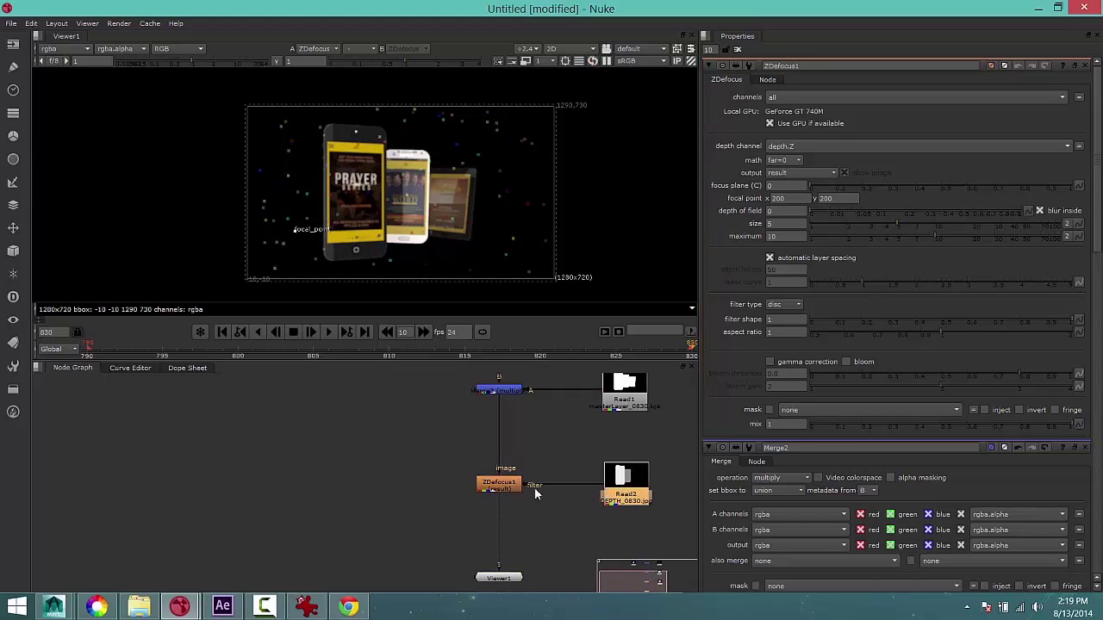
click(506, 490)
scroll(515, 490, down, 1)
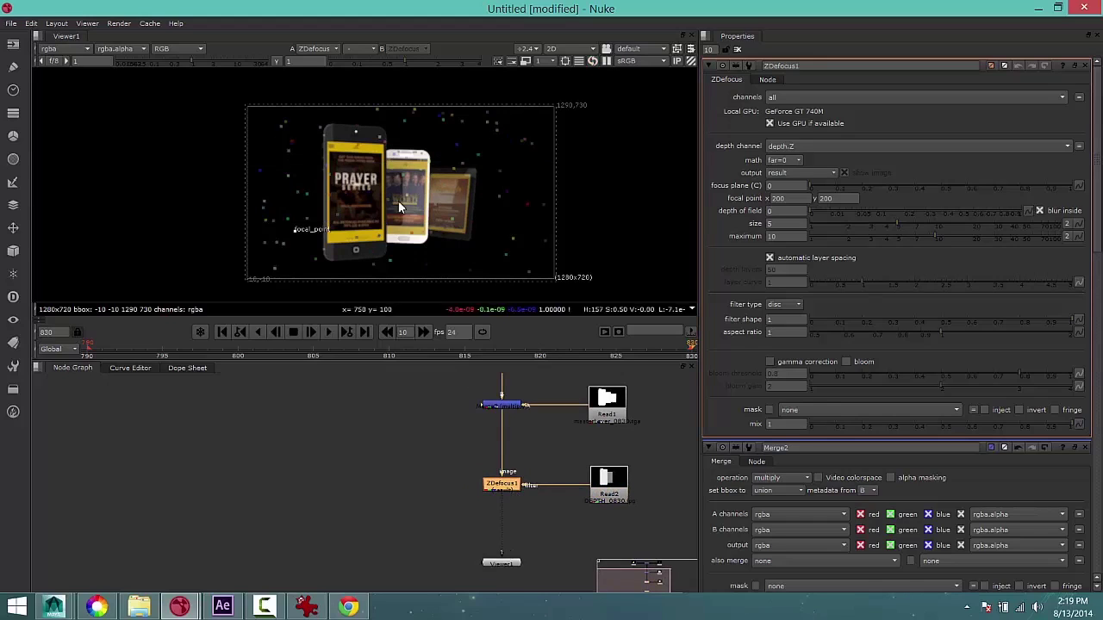
scroll(385, 184, up, 2)
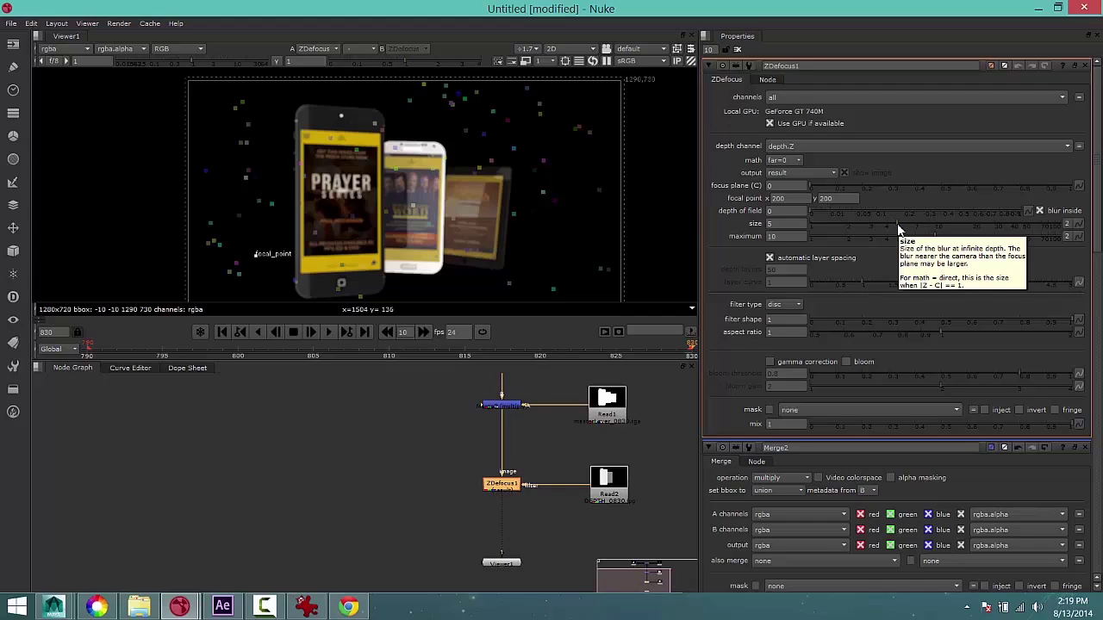
Try rgba.blue as ZDefocus1's depth channel with the blur size lowered to 1.4
drag(899, 229, 905, 227)
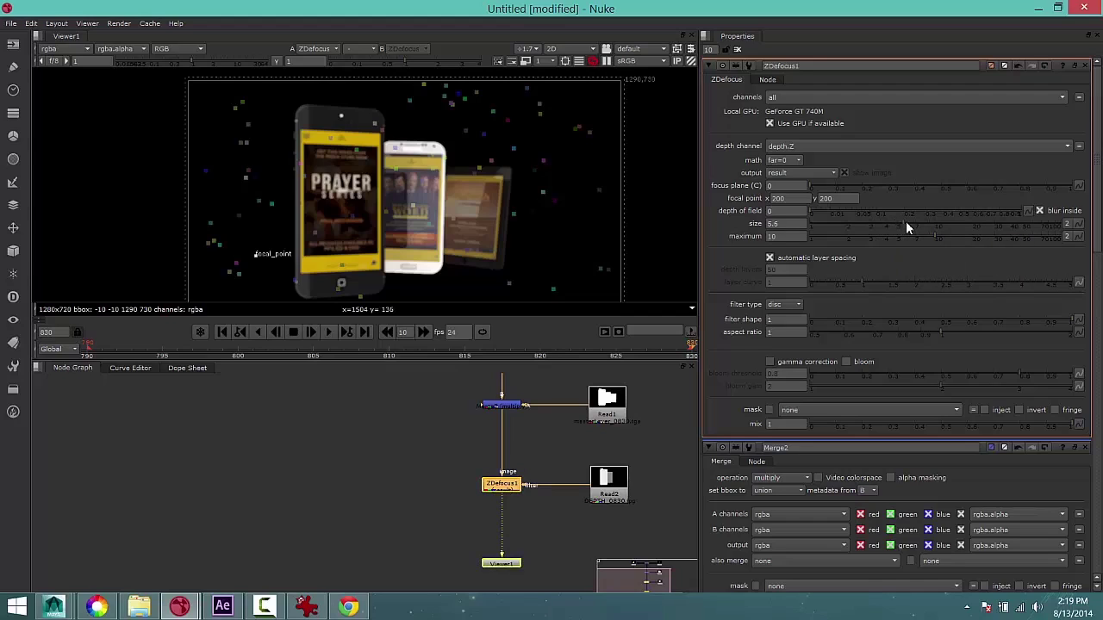
click(823, 145)
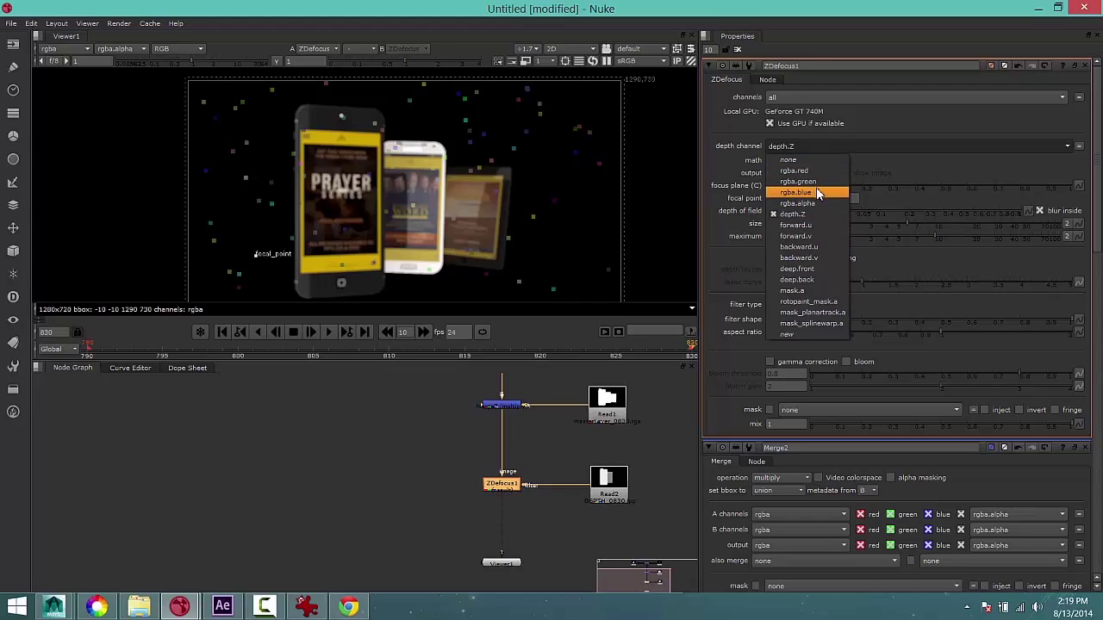
click(817, 194)
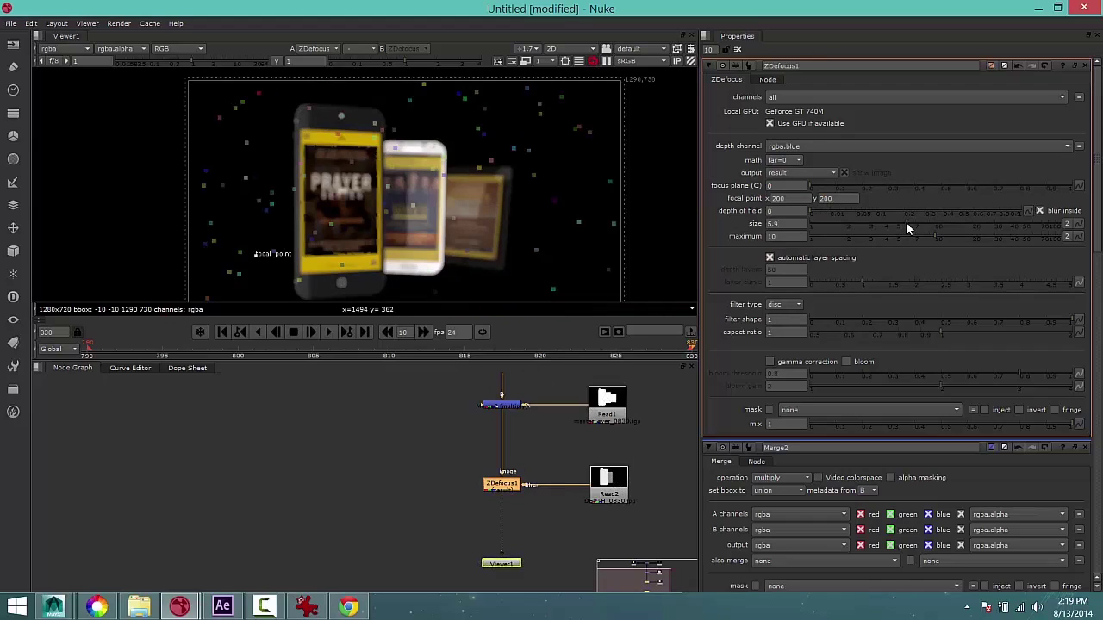
drag(906, 222, 861, 222)
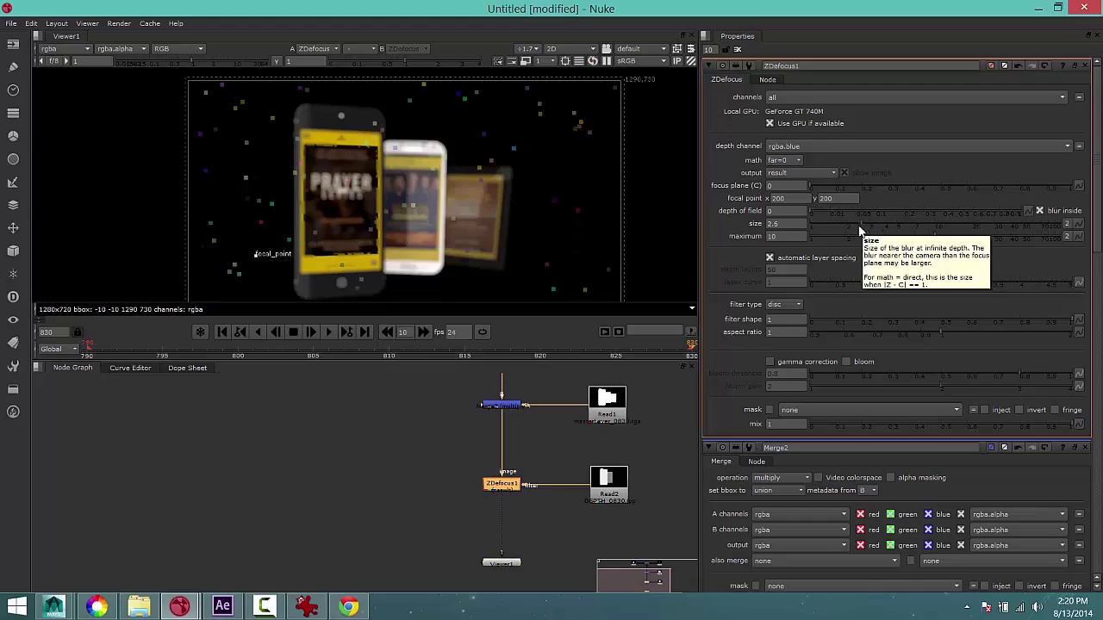
drag(862, 225, 828, 222)
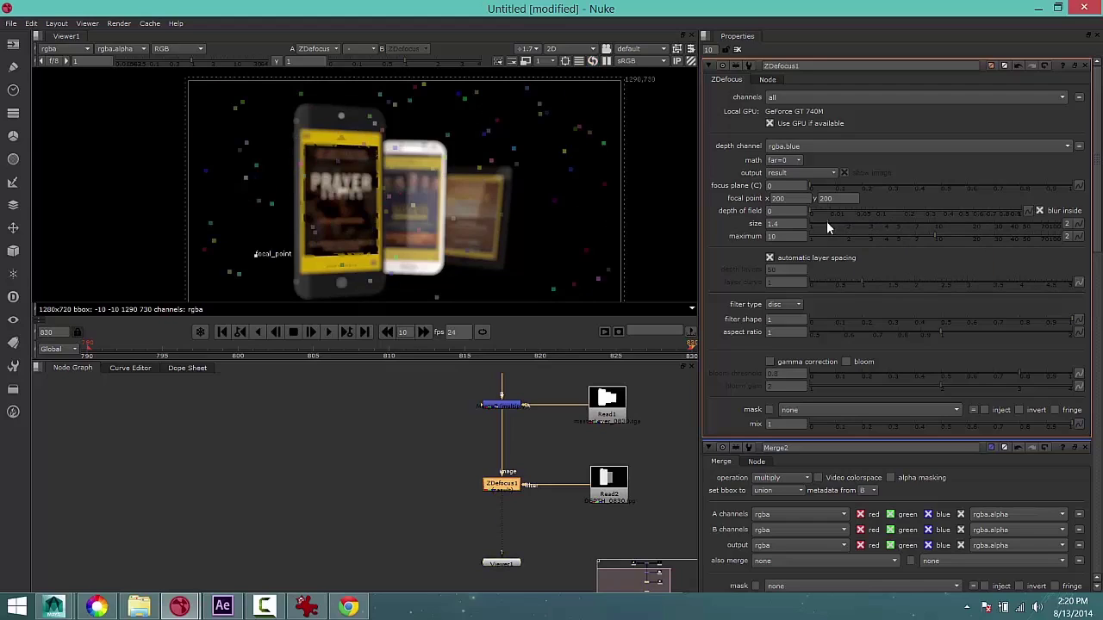
Set ZDefocus1's depth of field to 0.145 and its focus plane to 0.31
drag(809, 216, 877, 213)
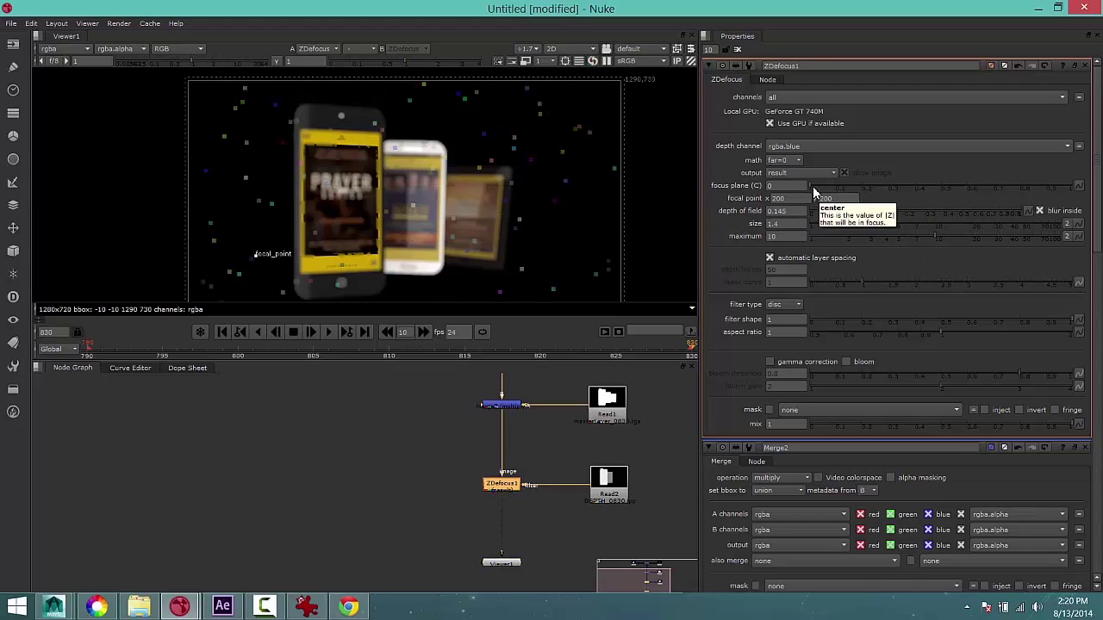
drag(810, 186, 861, 188)
drag(889, 184, 890, 185)
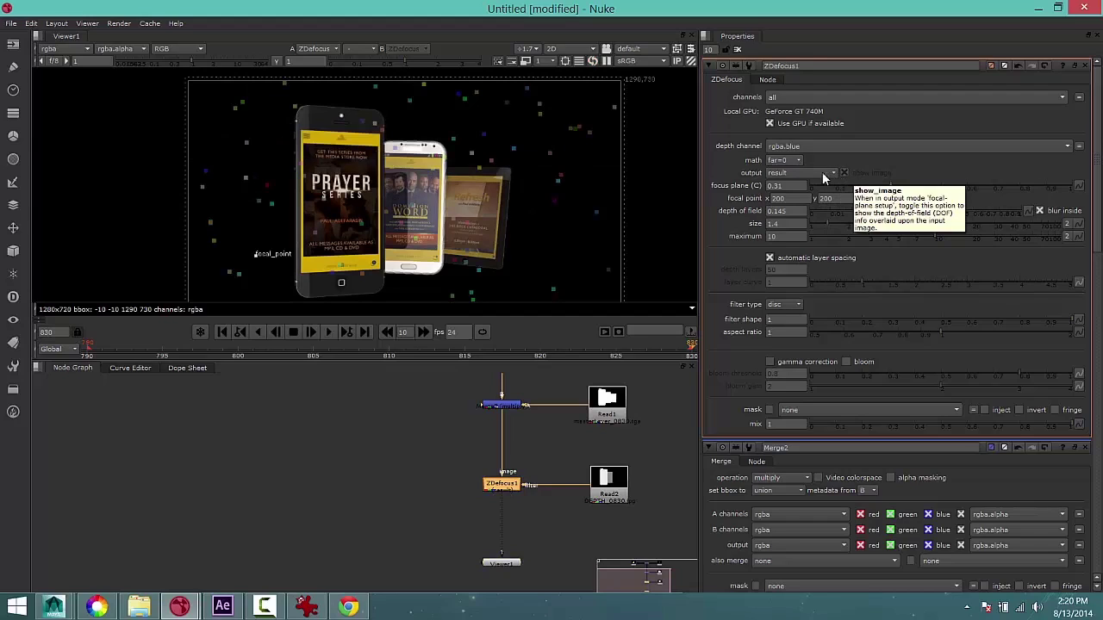
Show ZDefocus1's focal plane setup output, with the focus plane at 0.06 and depth of field at about 0.89
click(825, 173)
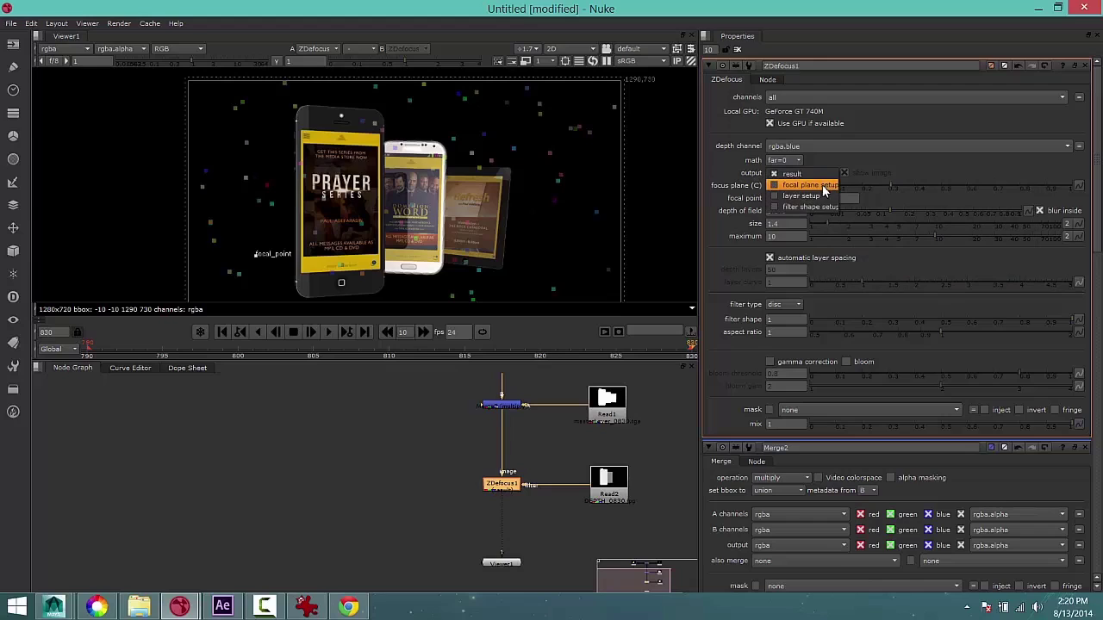
click(822, 185)
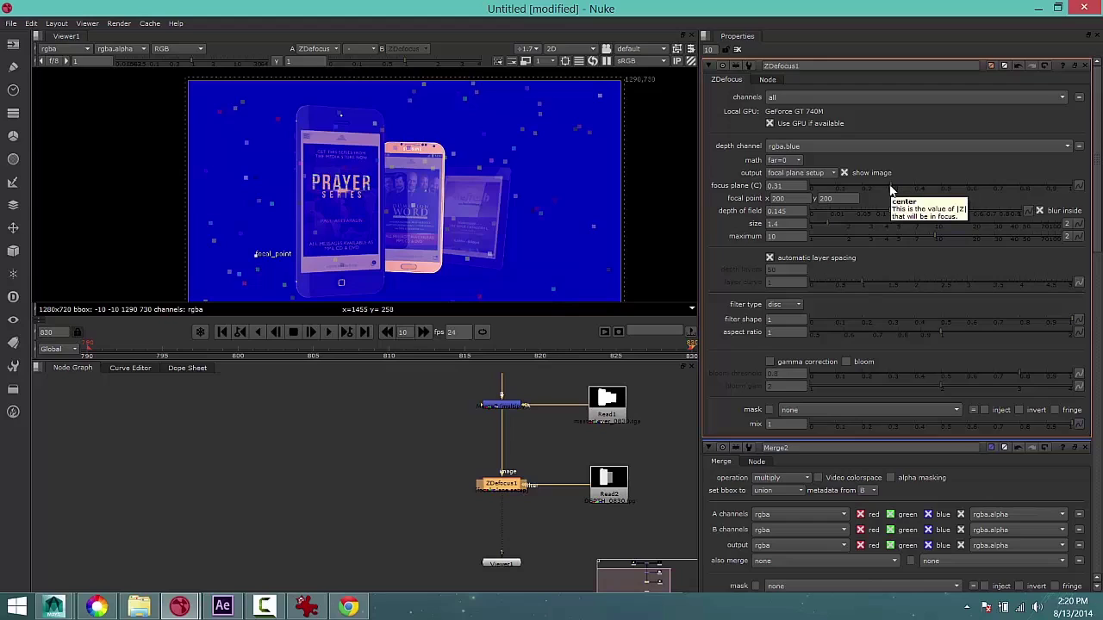
drag(891, 188, 819, 186)
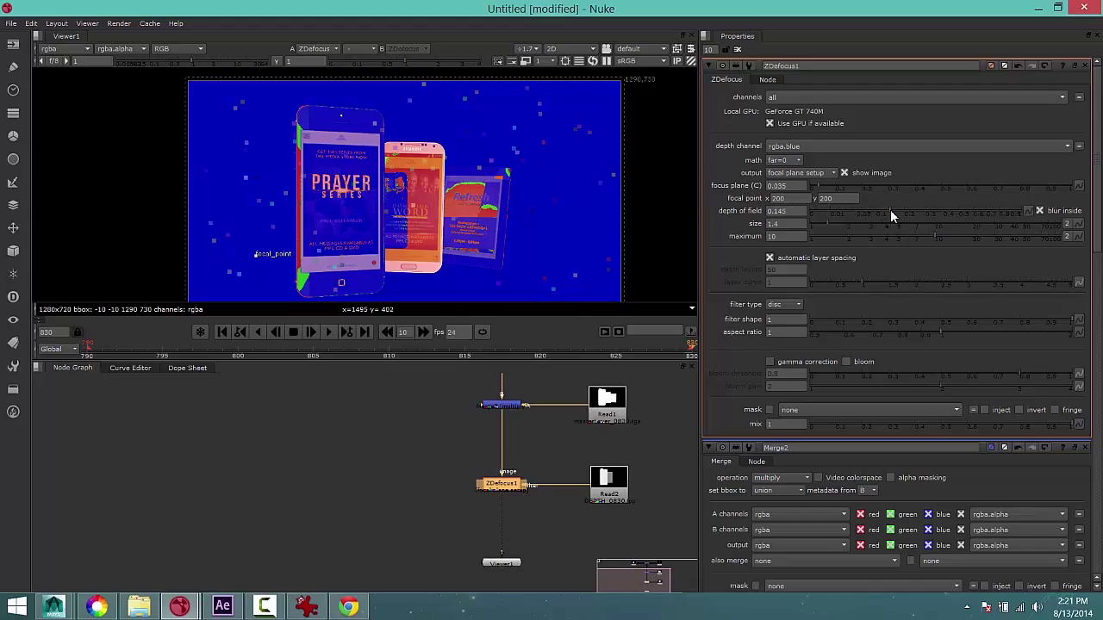
drag(890, 213, 1010, 209)
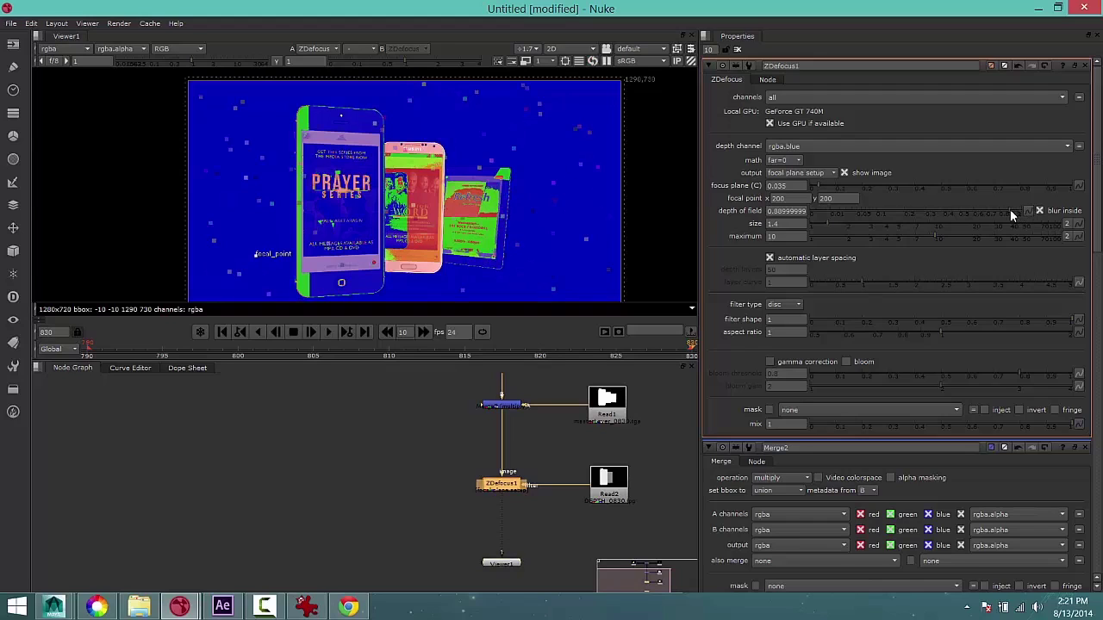
mouse_move(818, 187)
mouse_down()
mouse_move(845, 184)
mouse_move(826, 190)
mouse_up()
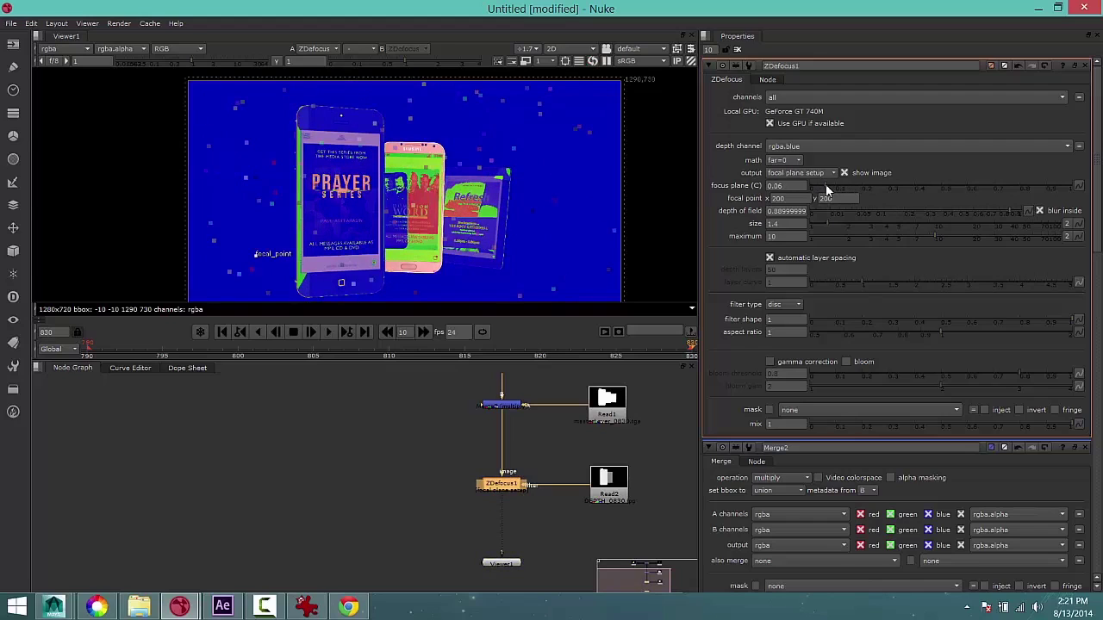
Compare depth.Z, rgba.blue and rgba.green as ZDefocus1's depth channel, and settle on rgba.red
click(797, 146)
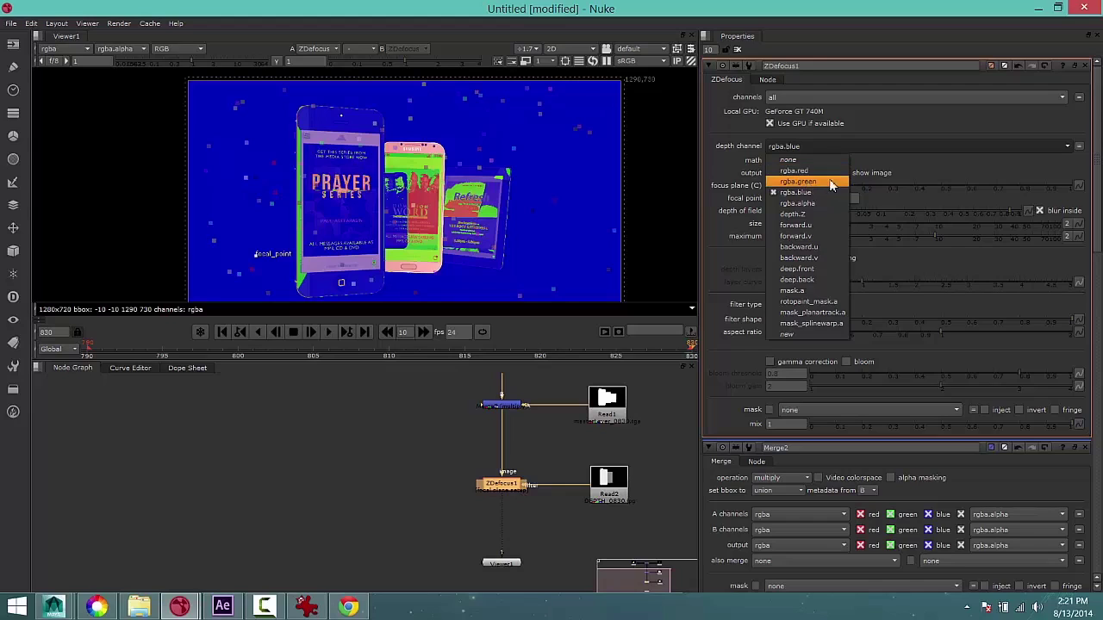
click(948, 169)
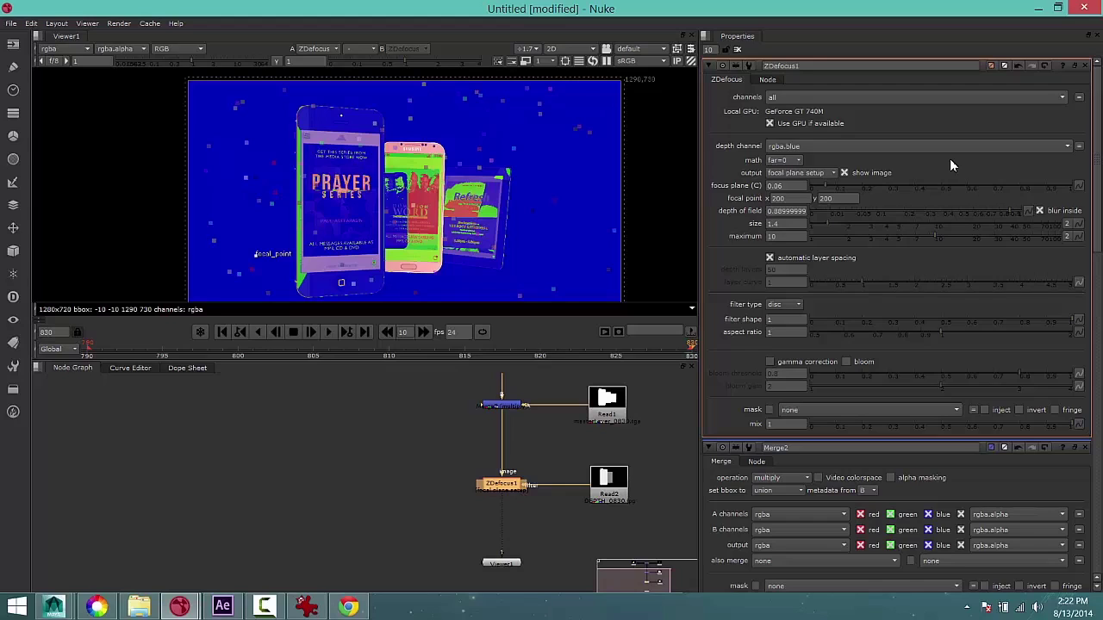
click(933, 147)
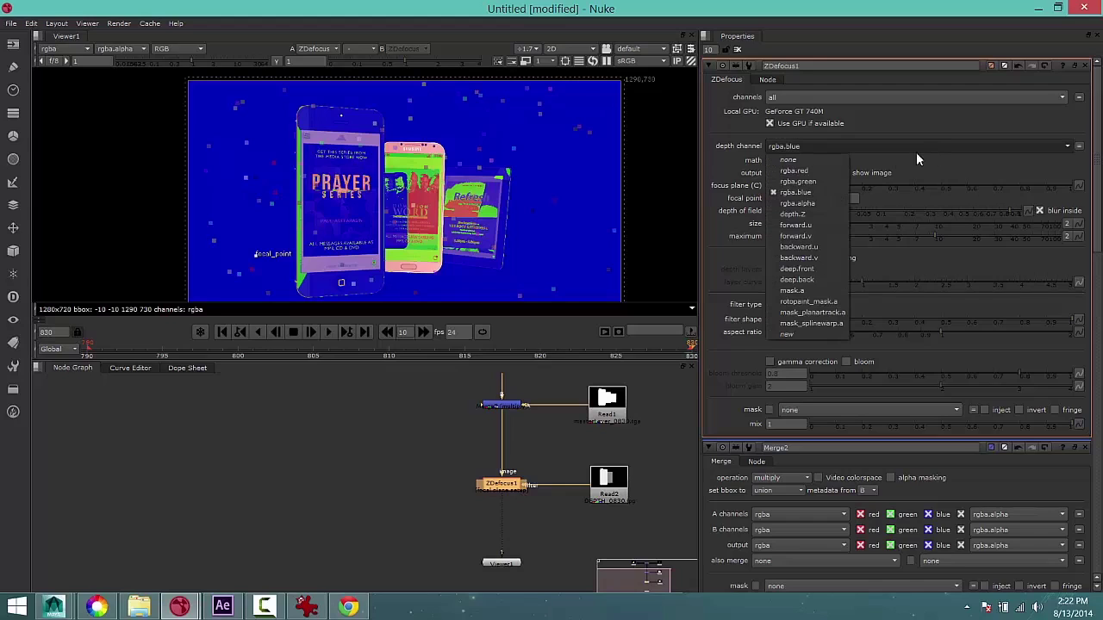
click(817, 213)
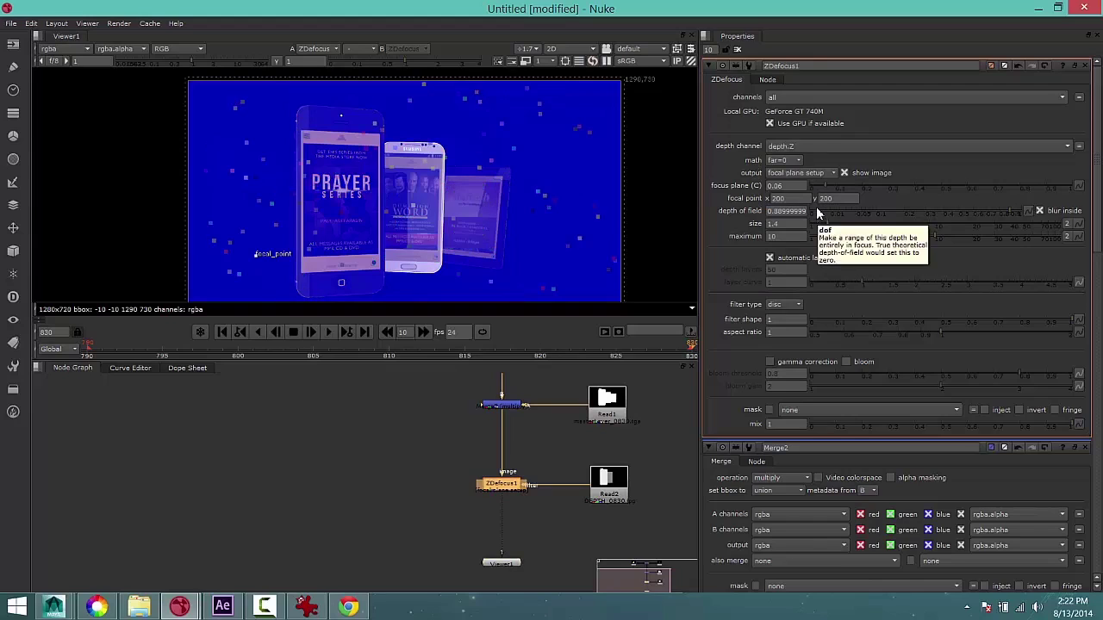
click(818, 146)
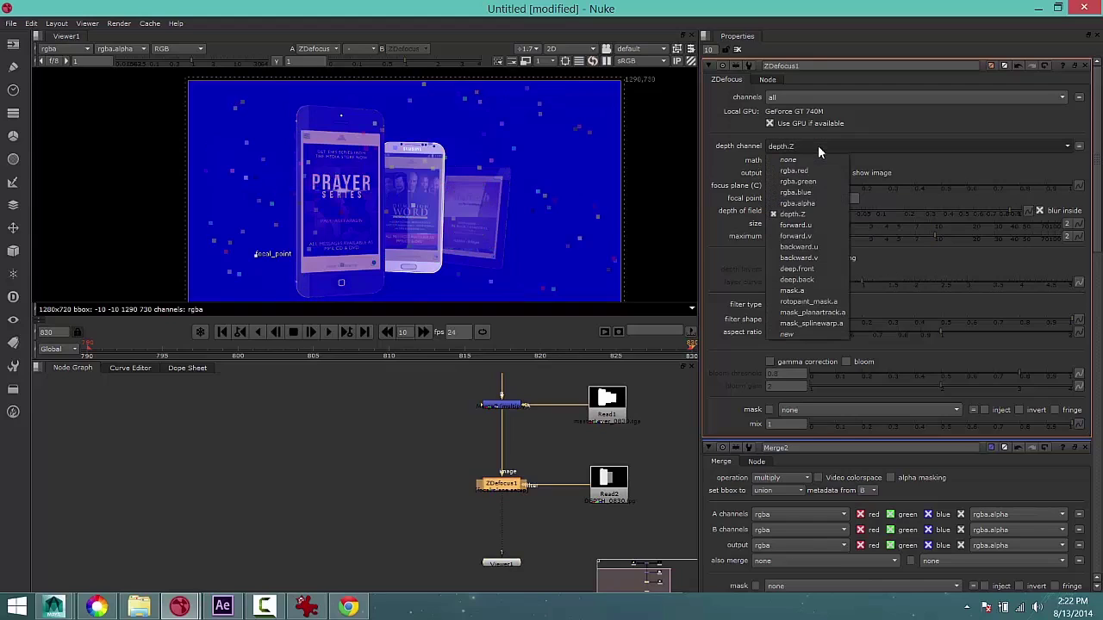
click(815, 191)
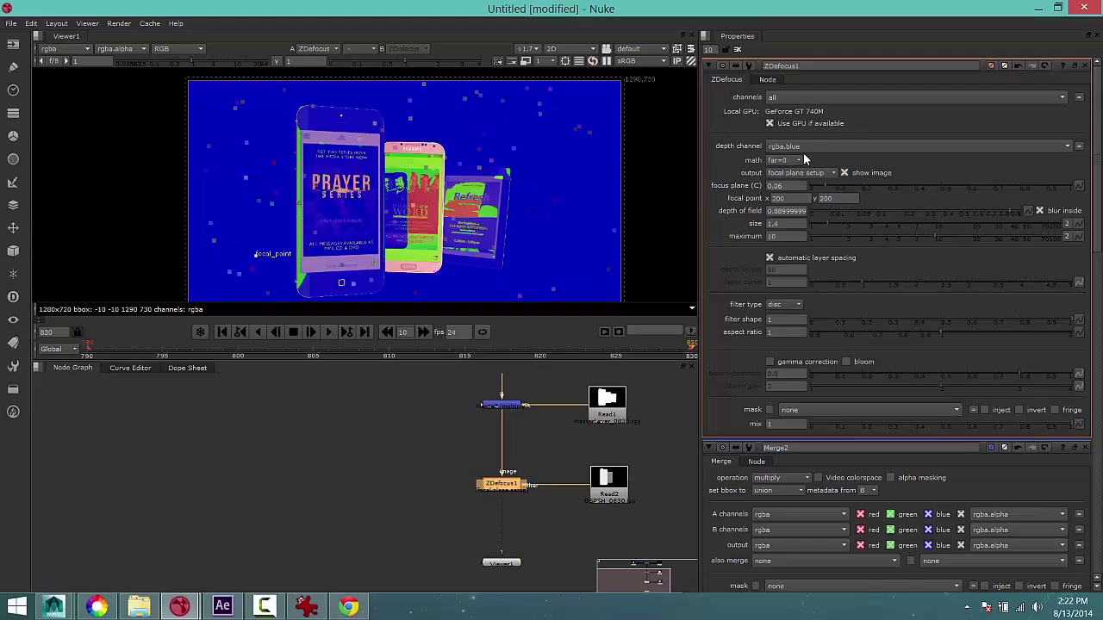
click(808, 147)
click(803, 178)
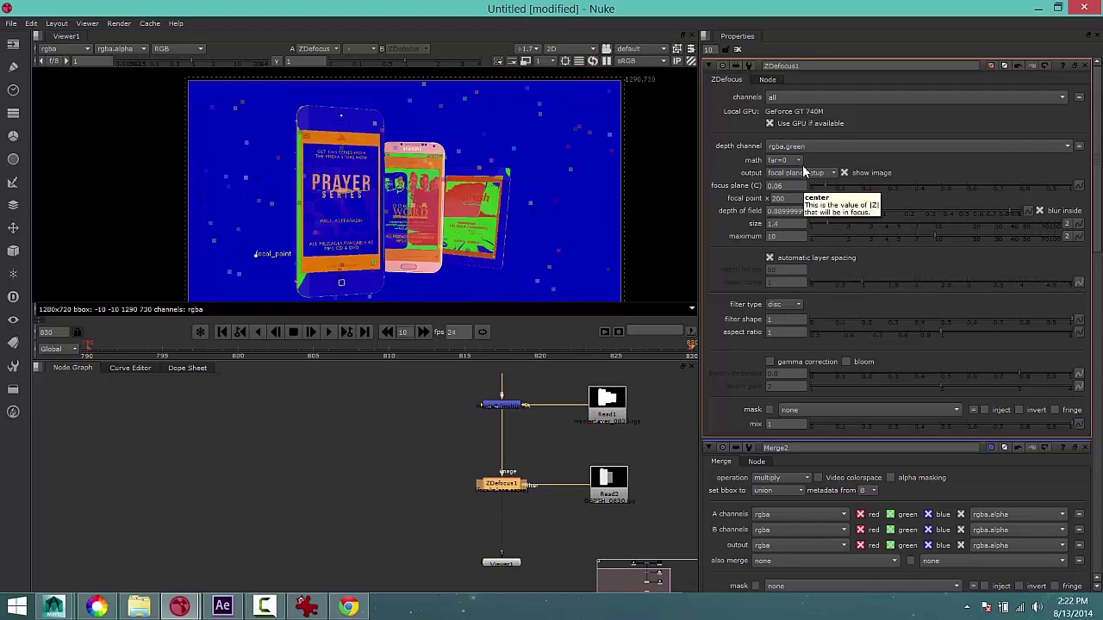
click(814, 148)
click(810, 172)
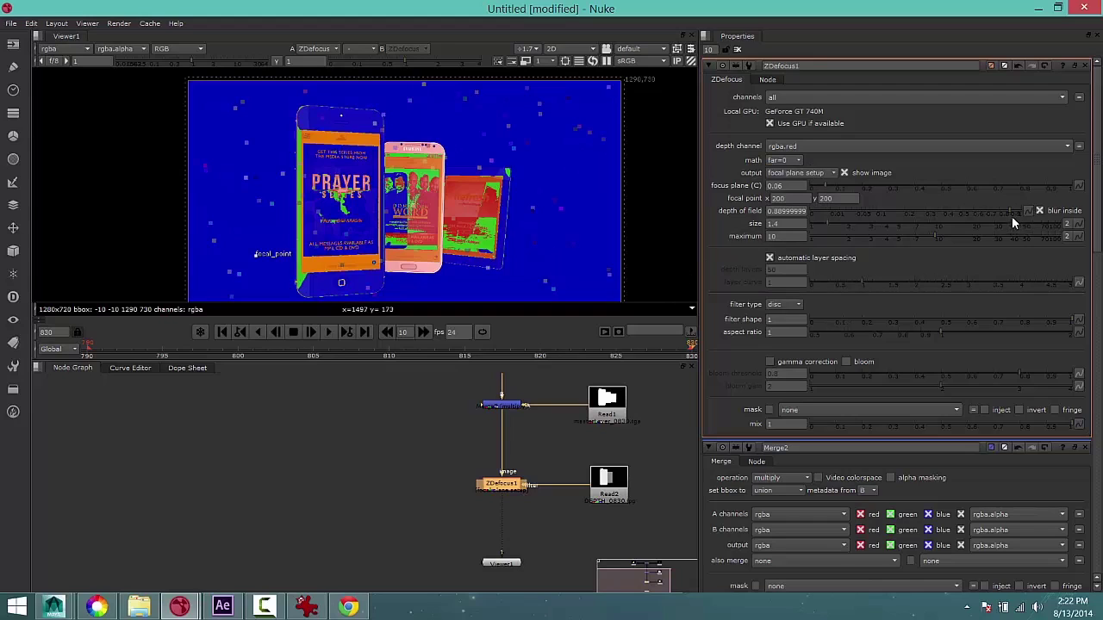
Set ZDefocus1's focus plane to 0.5, depth of field to about 0.59 and blur size to 1.9
drag(1010, 207, 971, 211)
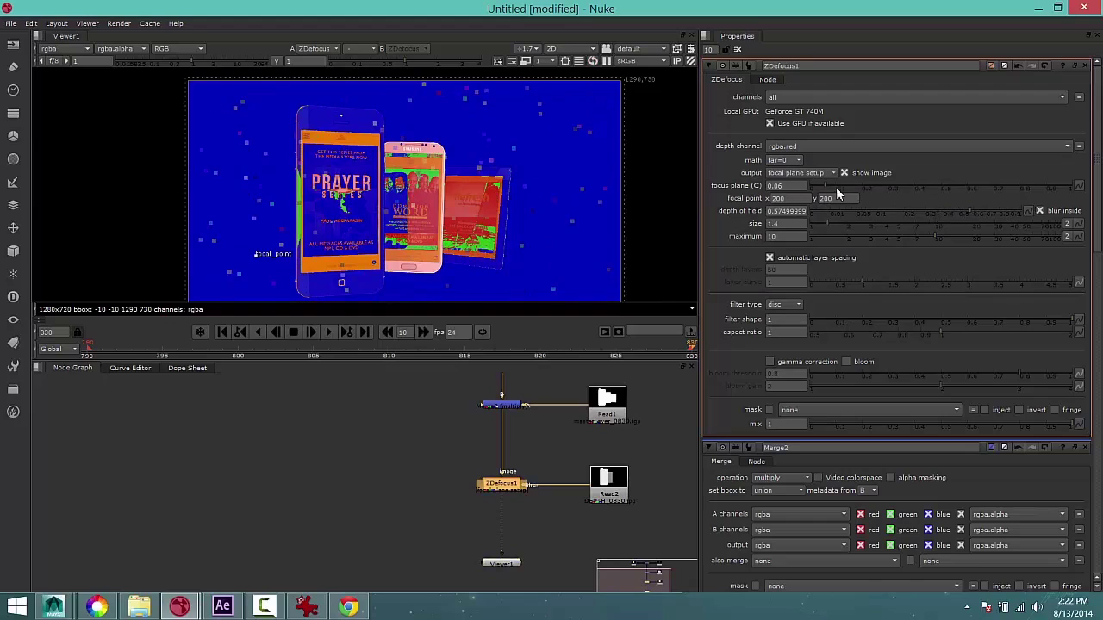
drag(825, 189, 941, 185)
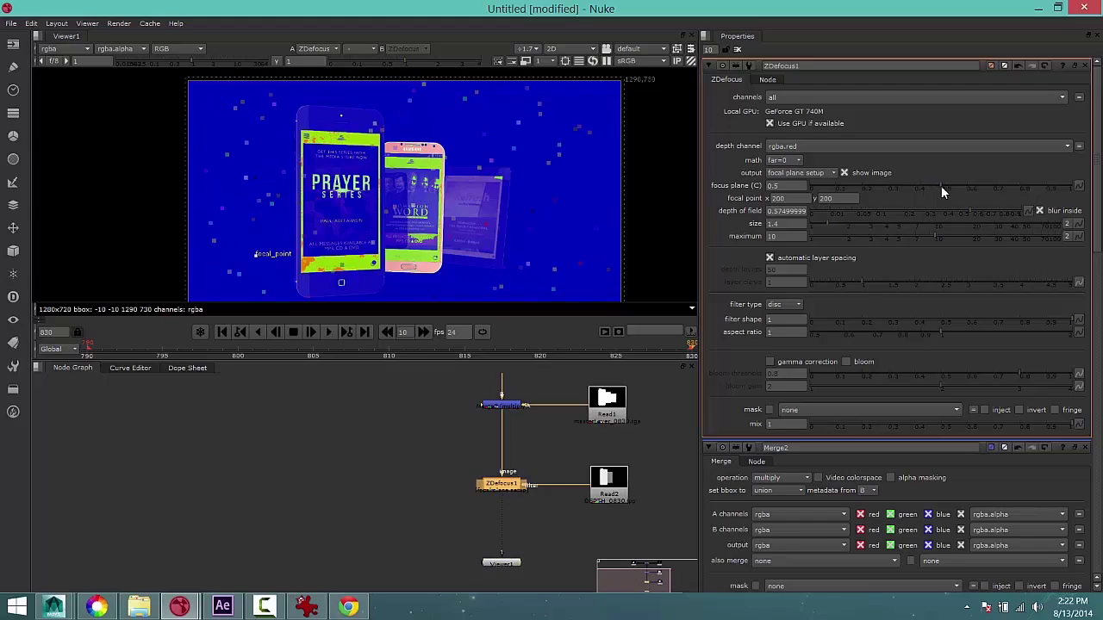
drag(969, 211, 919, 220)
drag(830, 225, 847, 226)
drag(947, 211, 971, 212)
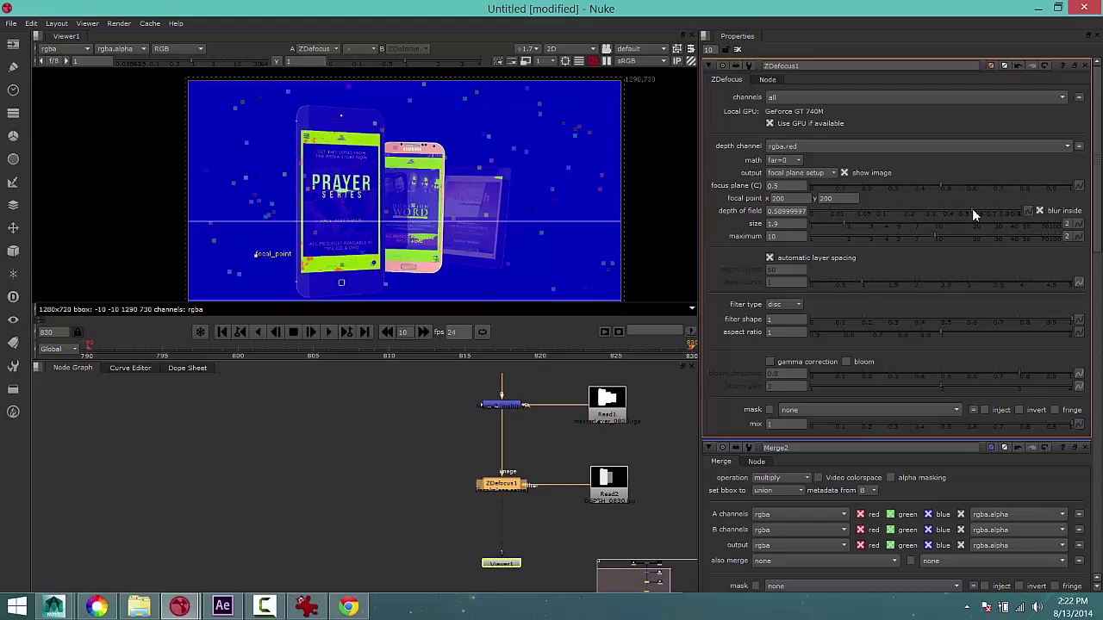
Switch ZDefocus1's output back to result, inspect the phones up close, and raise the blur size to 3.9
click(803, 173)
click(804, 163)
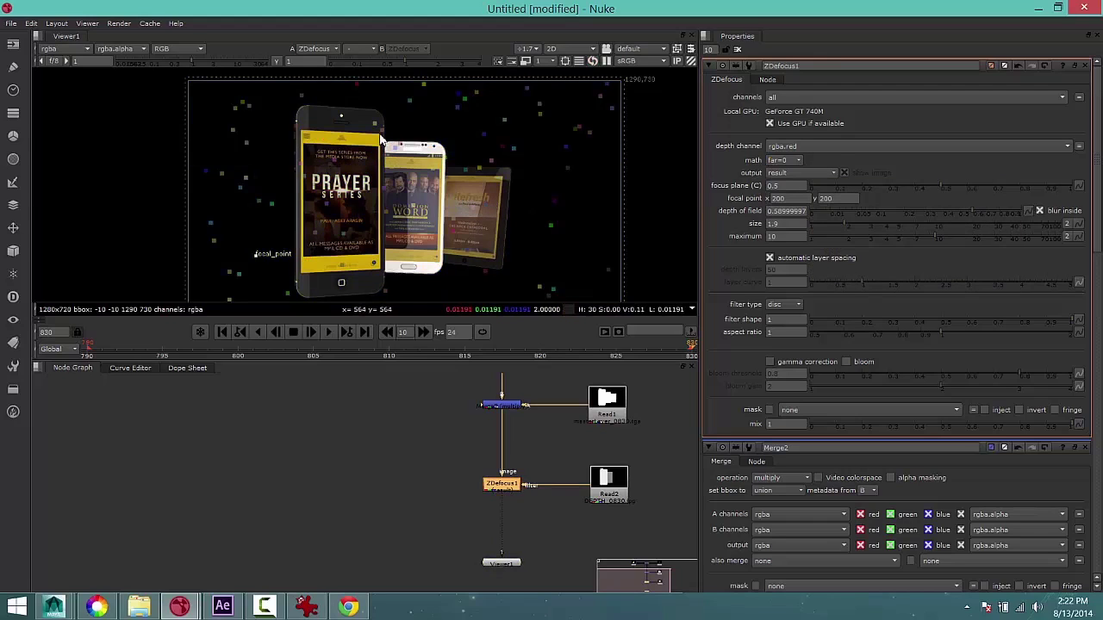
scroll(386, 155, up, 1)
scroll(386, 155, up, 5)
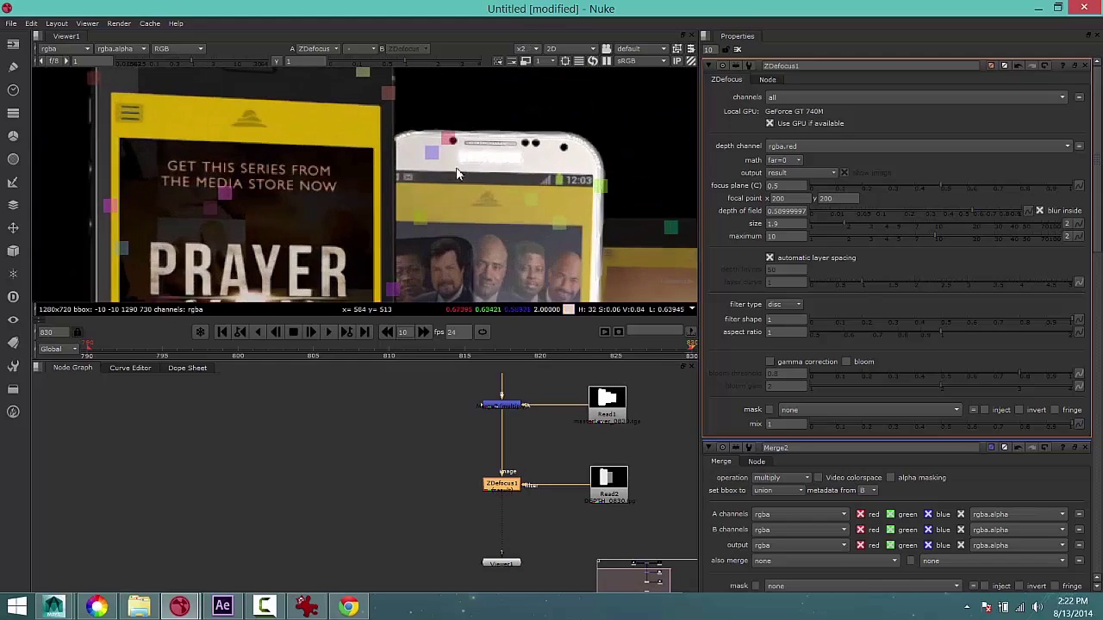
scroll(541, 144, down, 2)
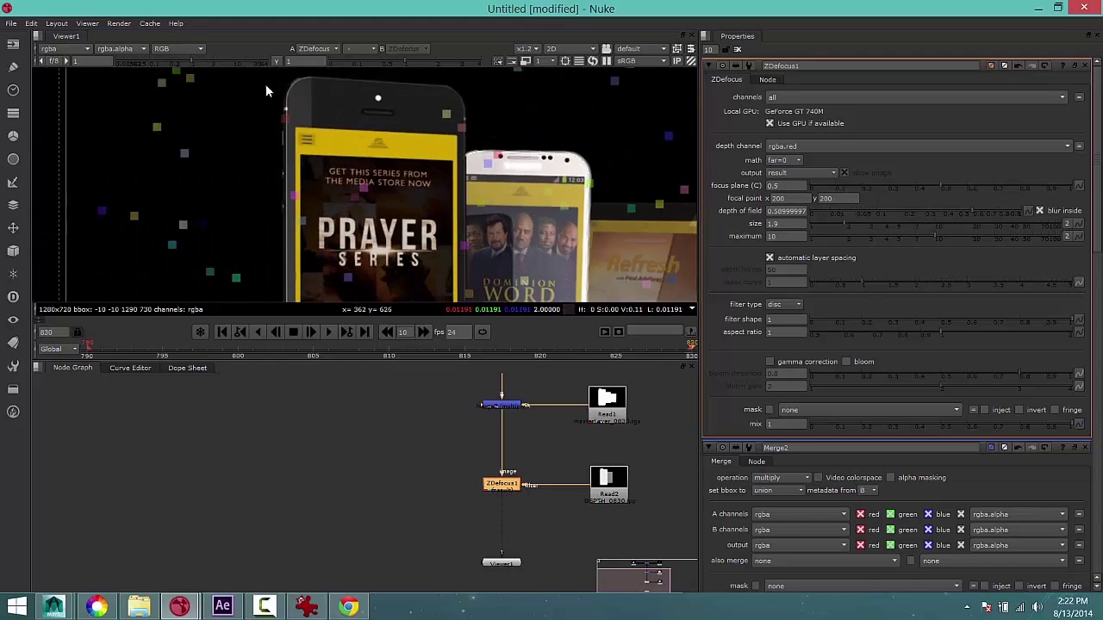
scroll(447, 161, down, 3)
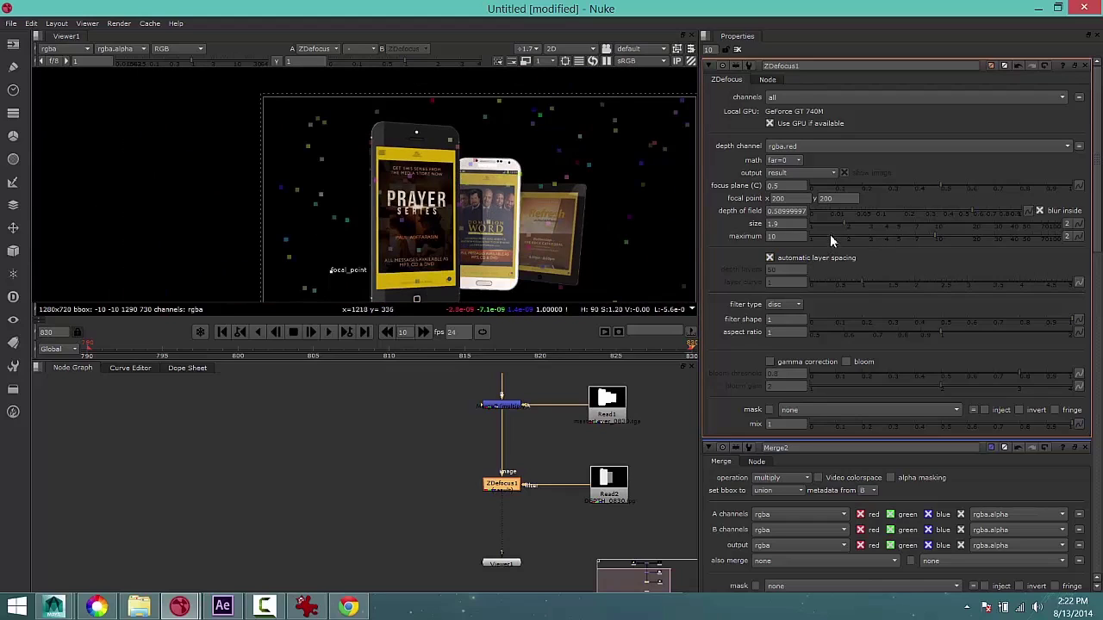
click(883, 222)
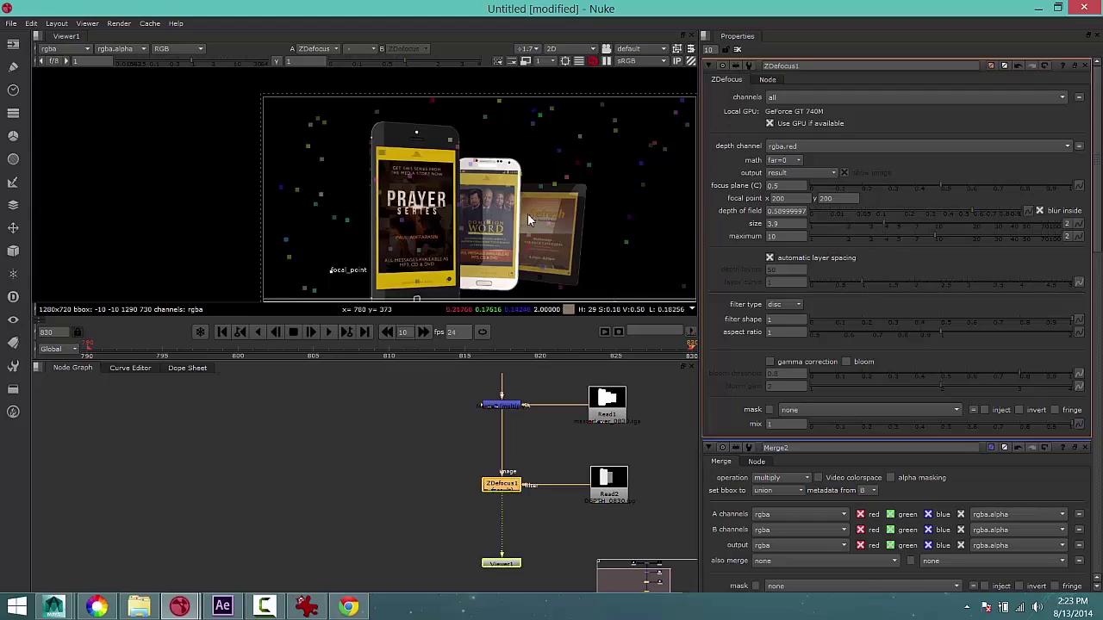
scroll(527, 214, down, 1)
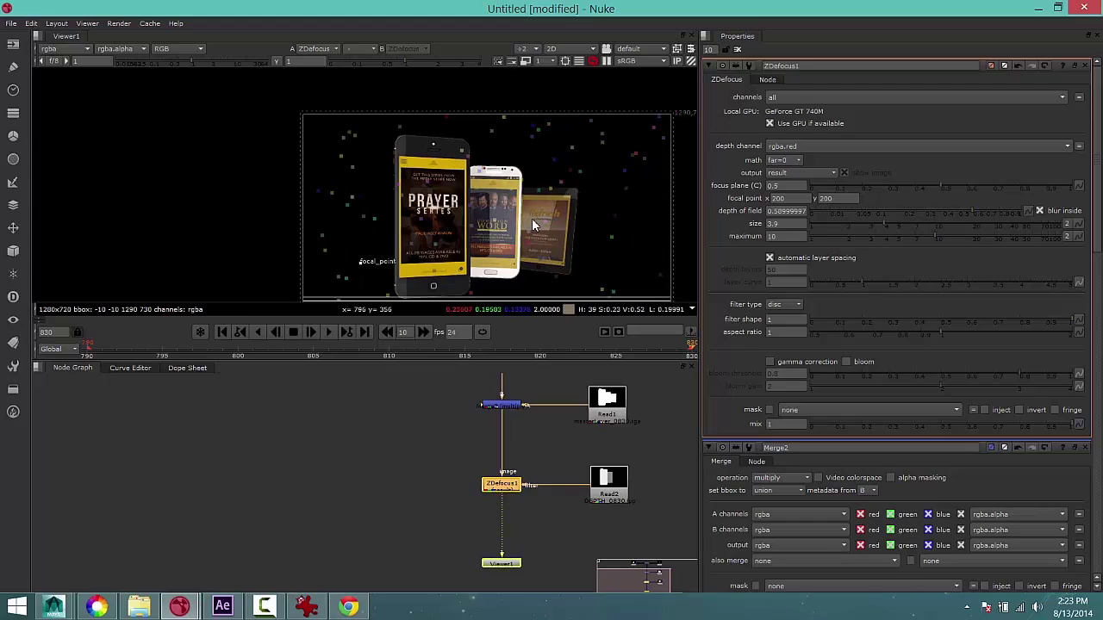
Review the complete node graph, from the two Merge nodes down to ZDefocus1 and the viewer
scroll(555, 413, down, 2)
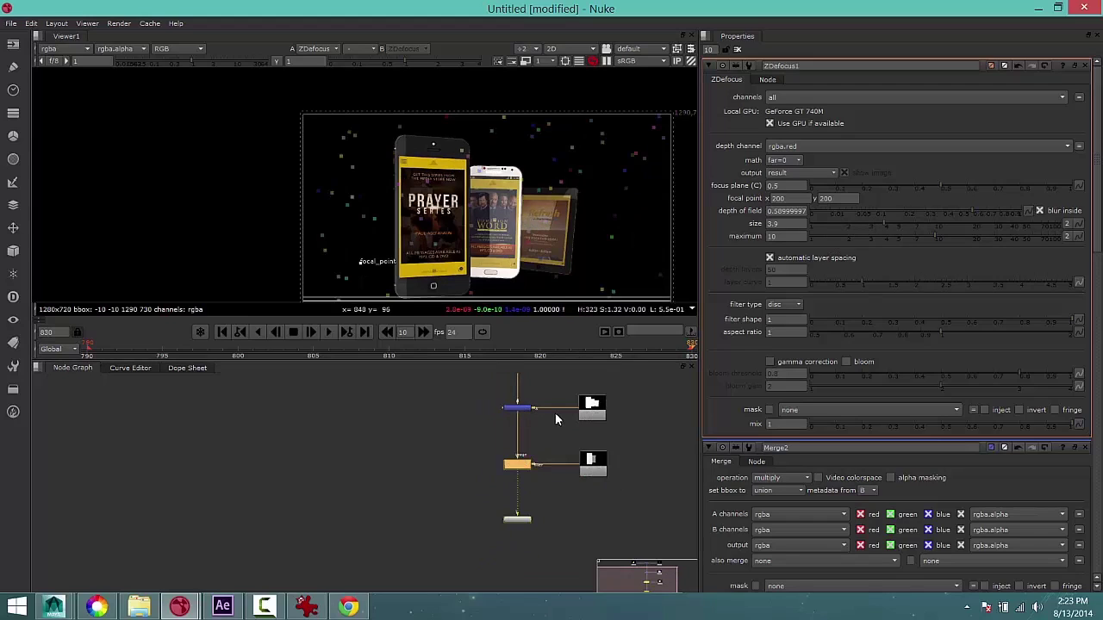
scroll(557, 414, down, 2)
scroll(546, 416, down, 2)
middle_drag(494, 441, 426, 463)
scroll(426, 465, up, 3)
scroll(439, 452, up, 2)
middle_drag(453, 421, 405, 438)
scroll(400, 506, up, 1)
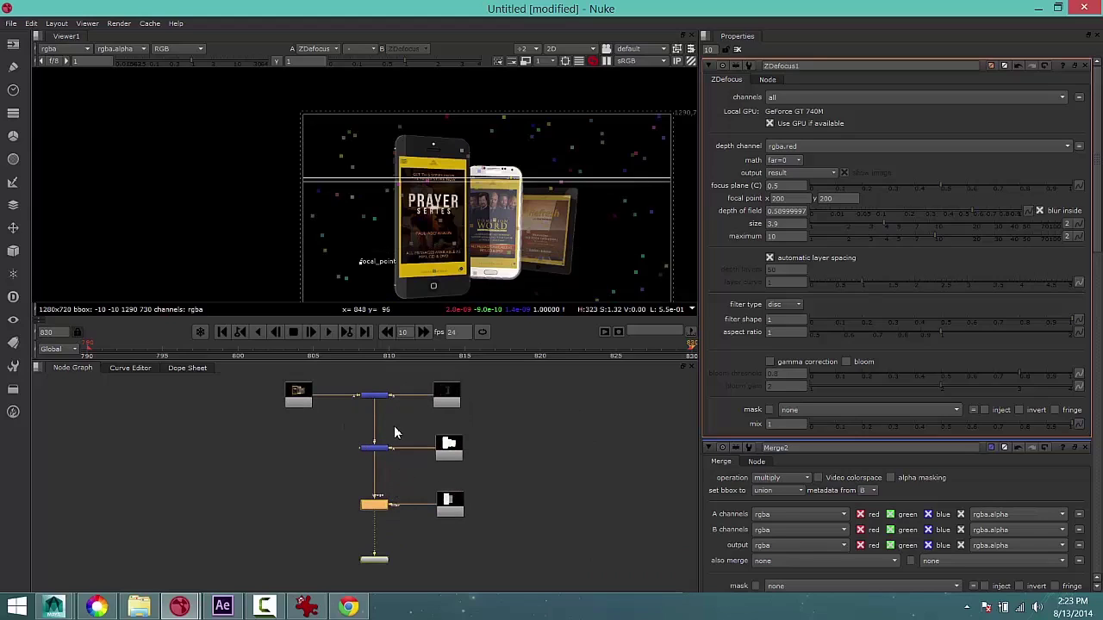
click(374, 447)
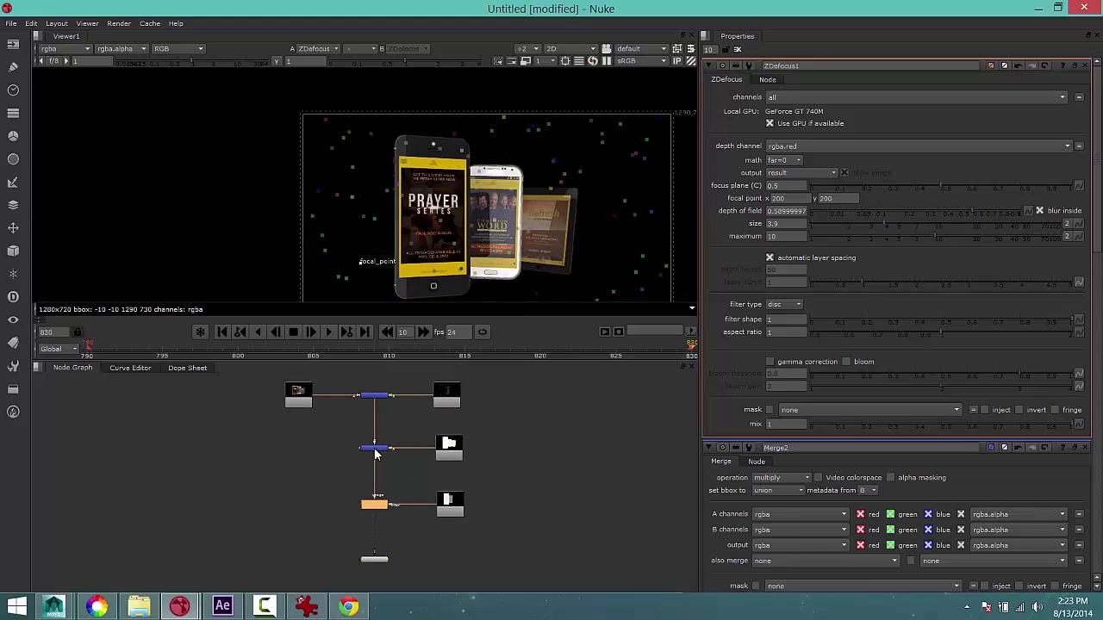
click(375, 398)
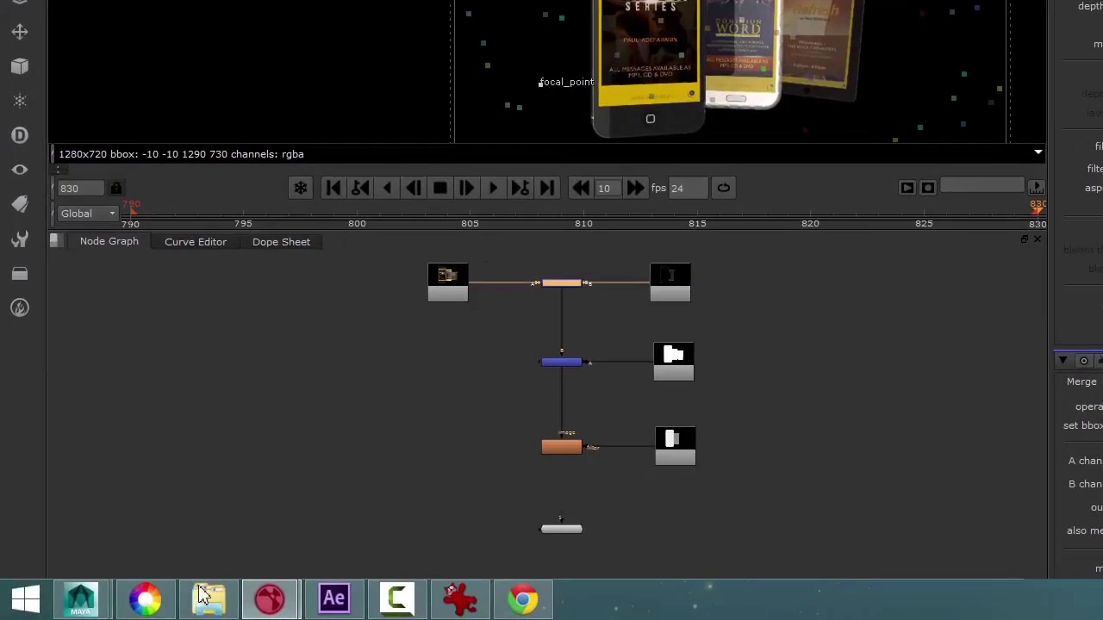
Open the reference image Screen Shot 2013-05-21 at 15.37.23.png to examine its multipass node graph, and return to Nuke
click(139, 610)
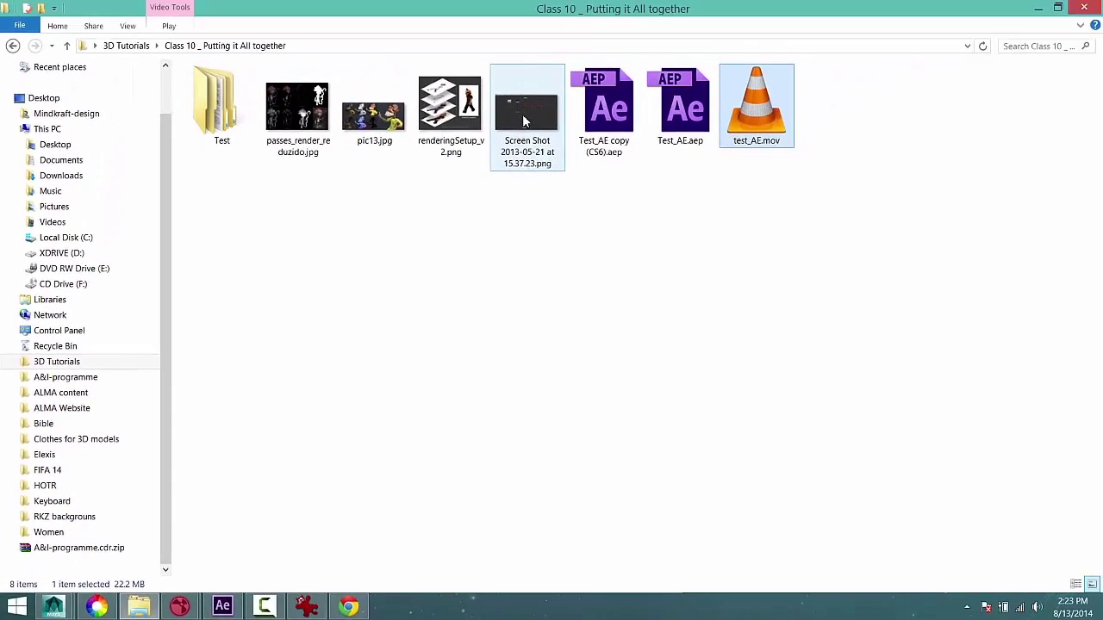
click(523, 116)
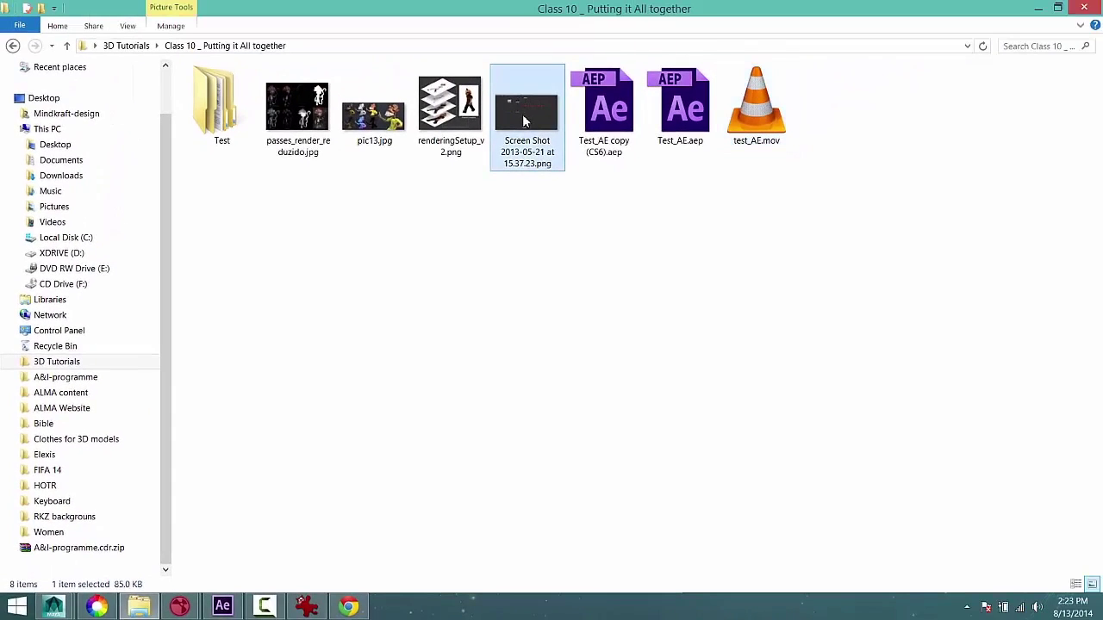
double_click(522, 116)
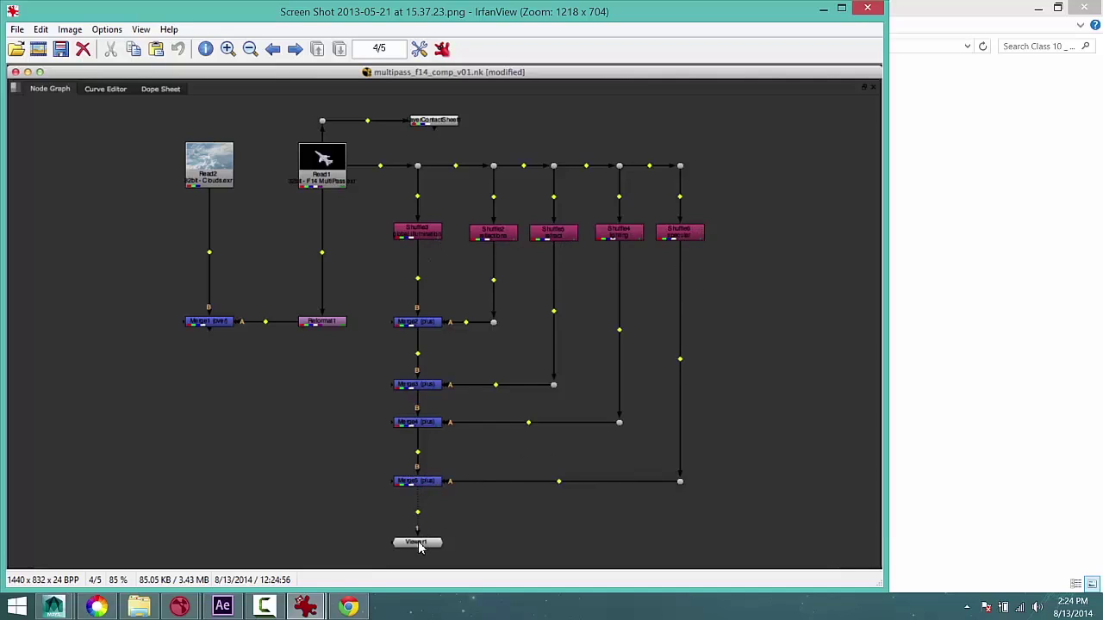
mouse_move(211, 591)
click(258, 530)
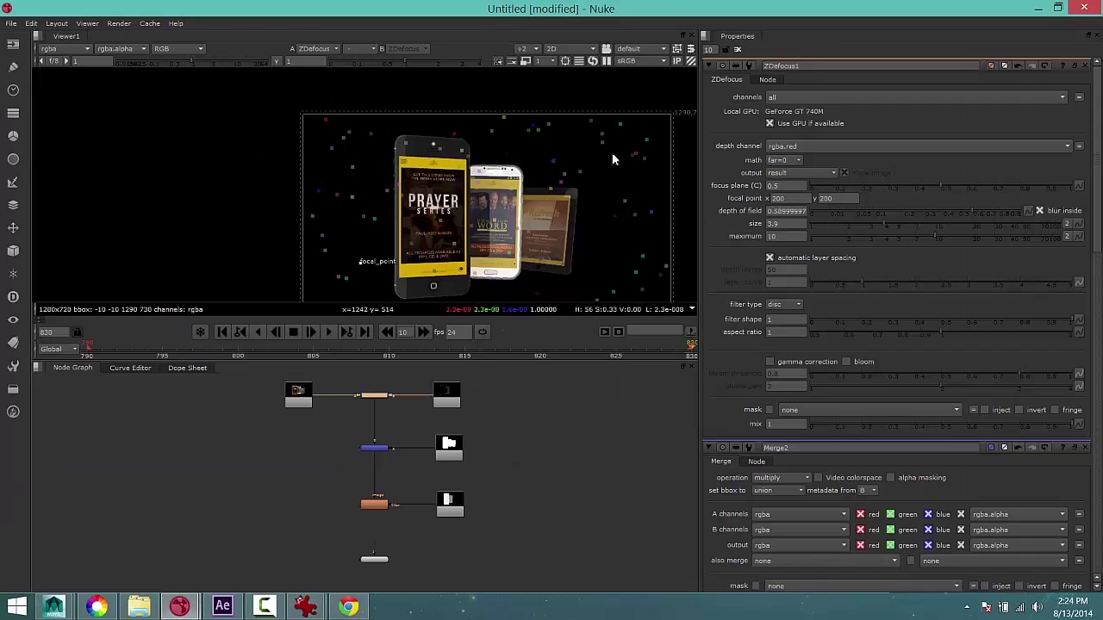
middle_drag(572, 227, 505, 217)
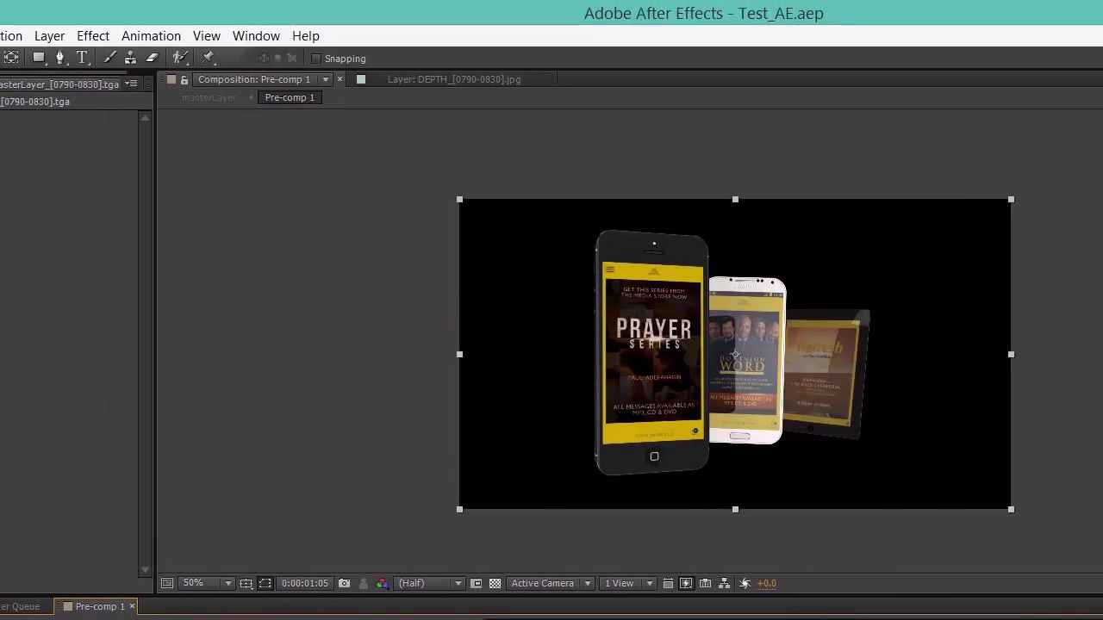
In After Effects, add a black solid to Pre-comp 1 and place it beneath the three render pass layers
click(50, 36)
mouse_move(74, 38)
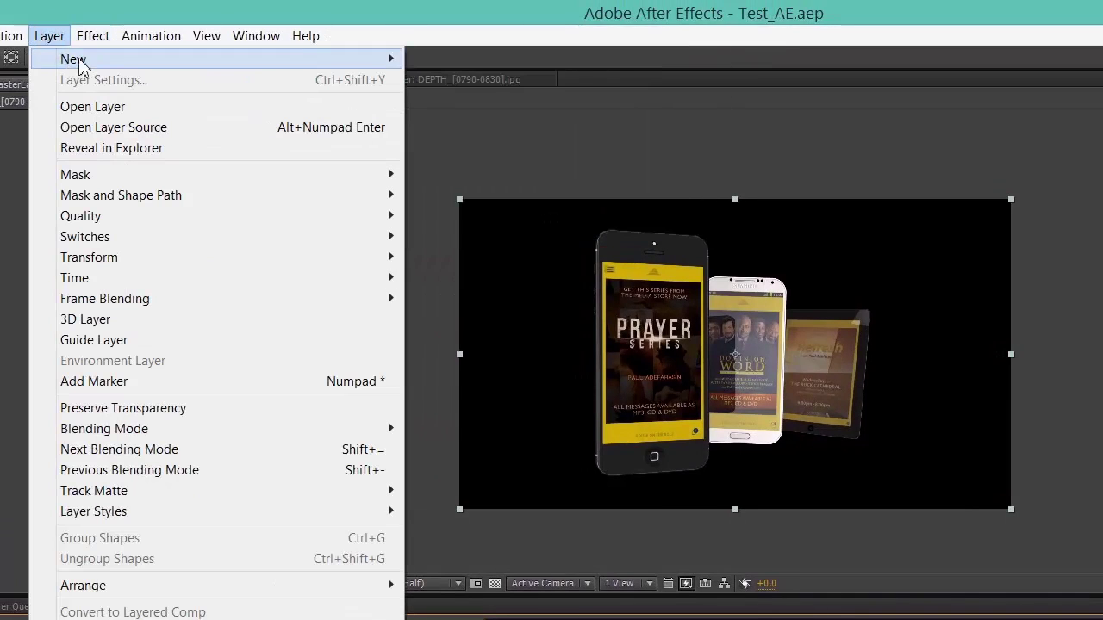
mouse_move(388, 58)
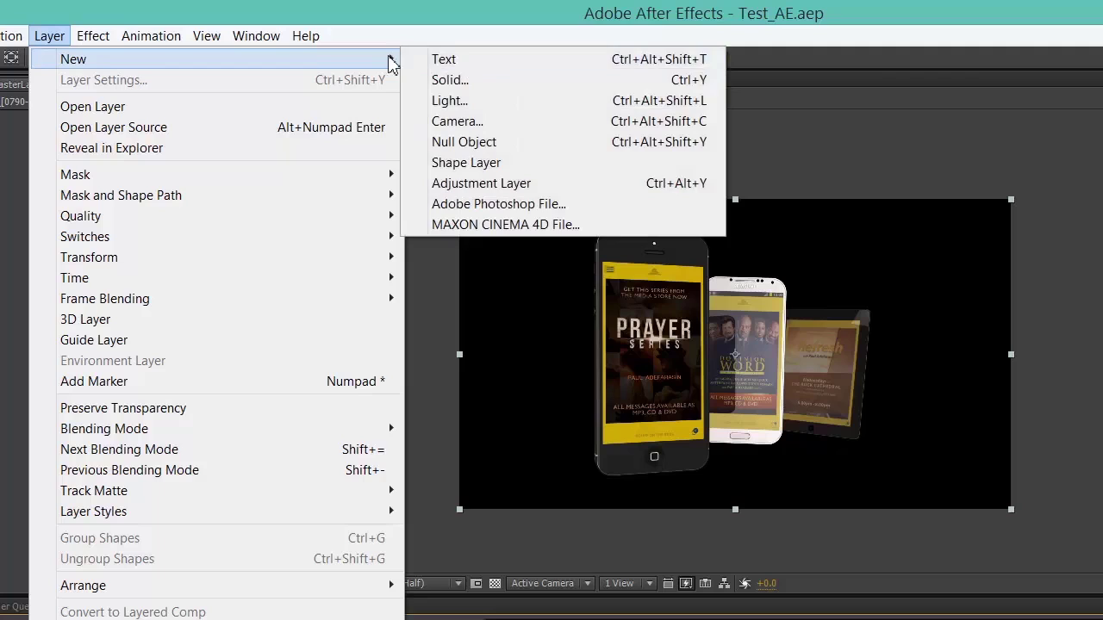
click(497, 80)
click(593, 404)
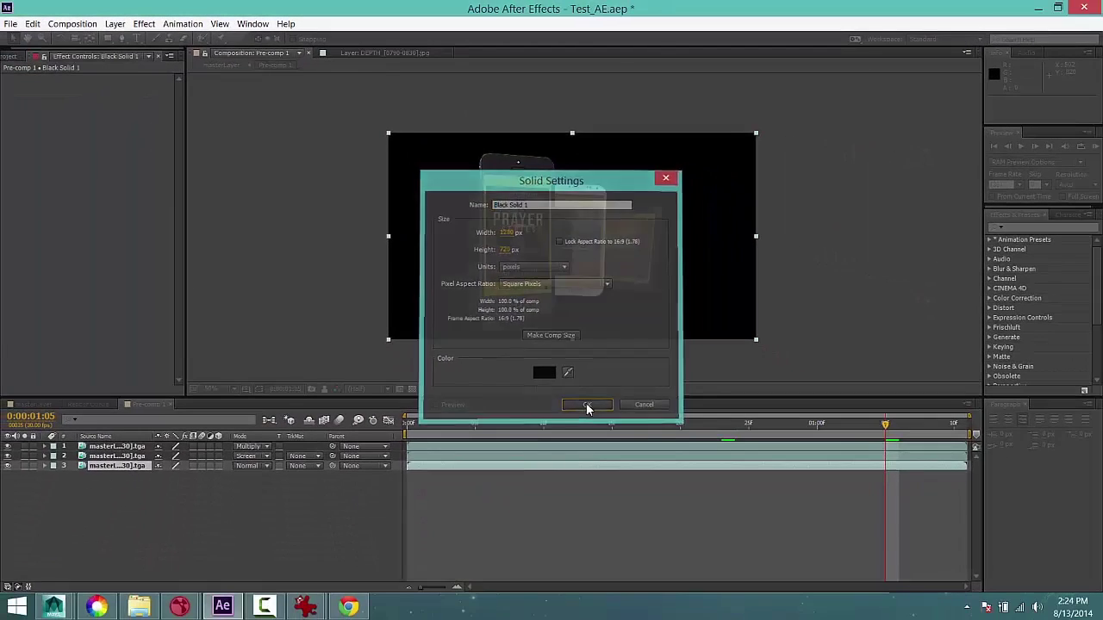
drag(125, 447, 121, 491)
Search the effects for "ramp" and apply Gradient Ramp to the black solid
click(144, 23)
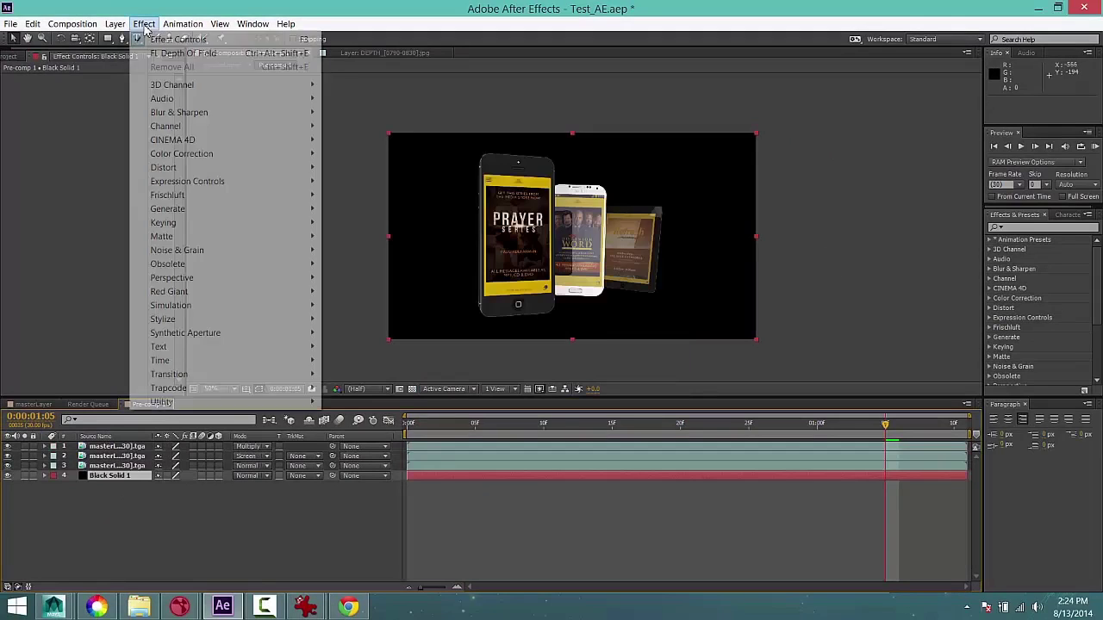
mouse_move(209, 310)
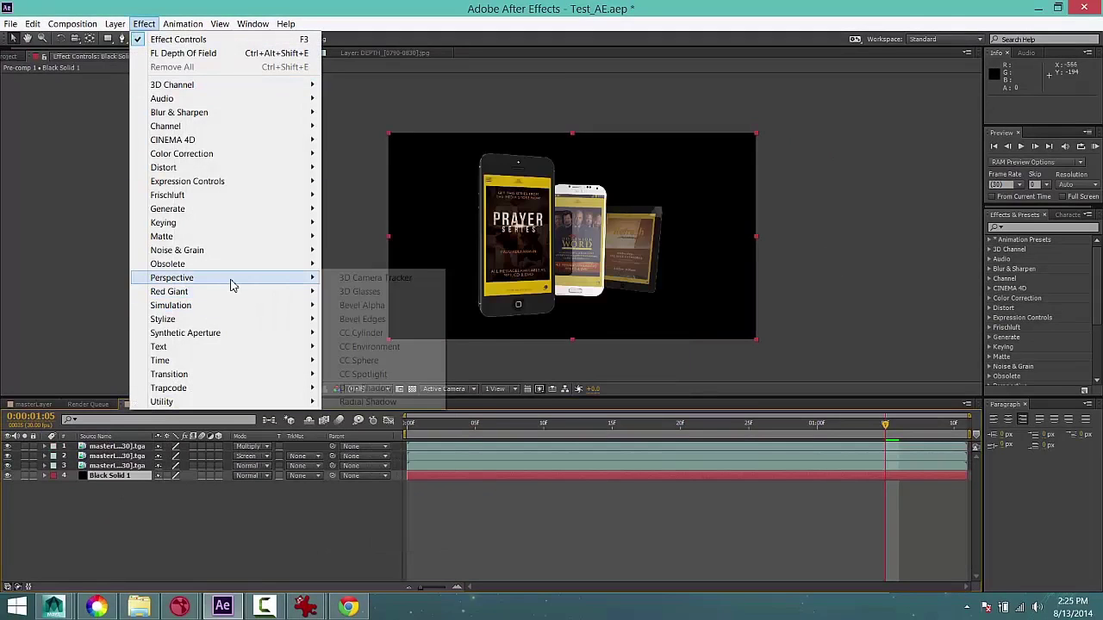
mouse_move(234, 328)
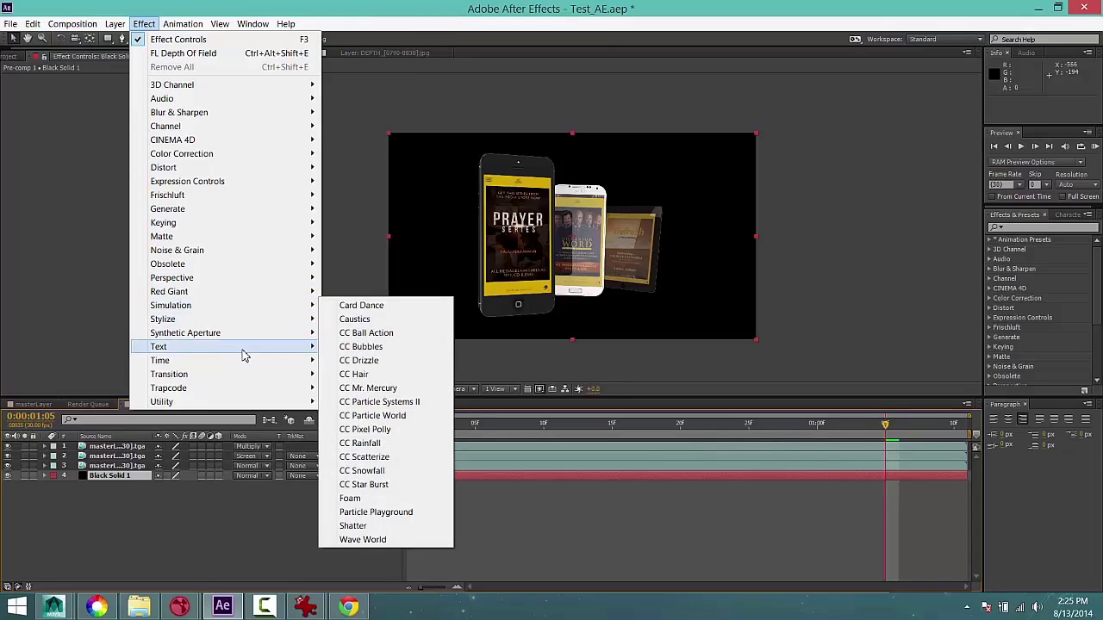
mouse_move(243, 353)
click(1016, 229)
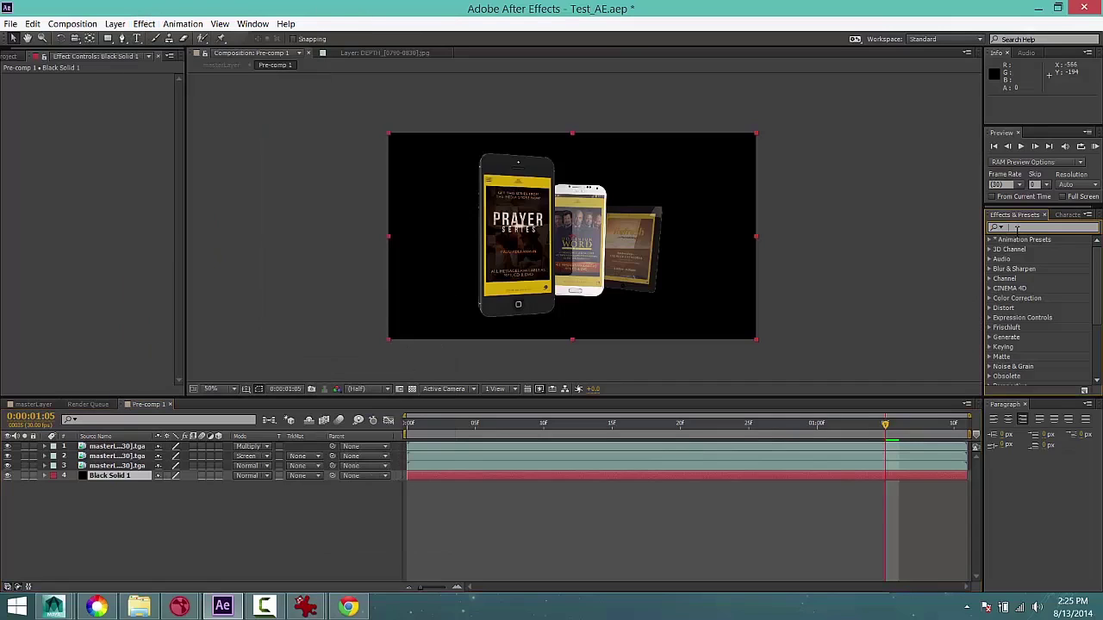
text(ram)
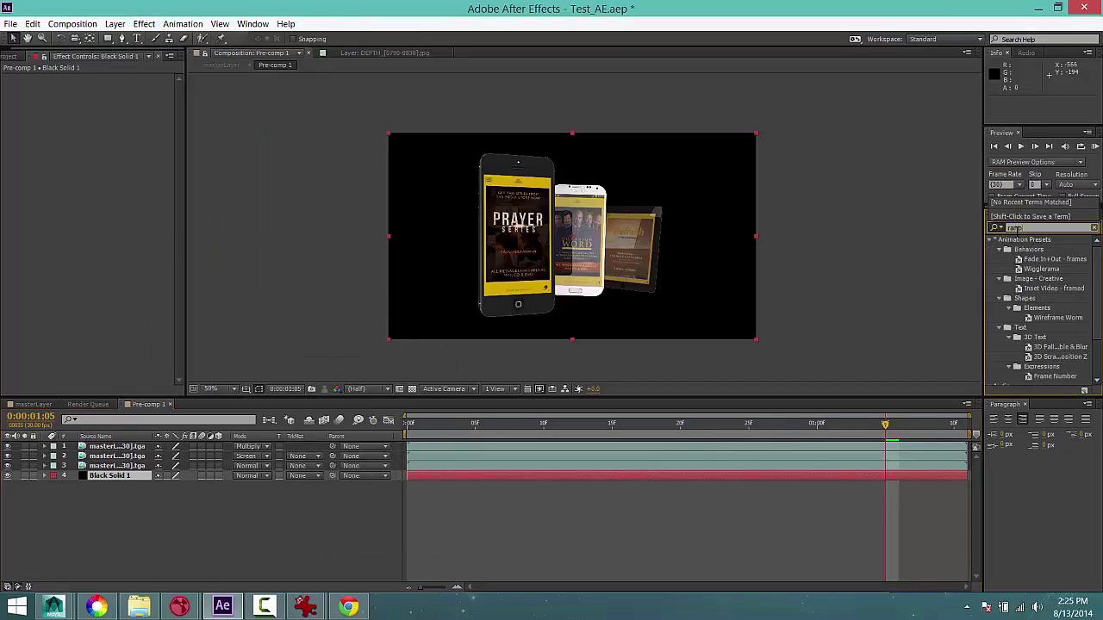
text(p)
click(1034, 251)
drag(1033, 251, 118, 482)
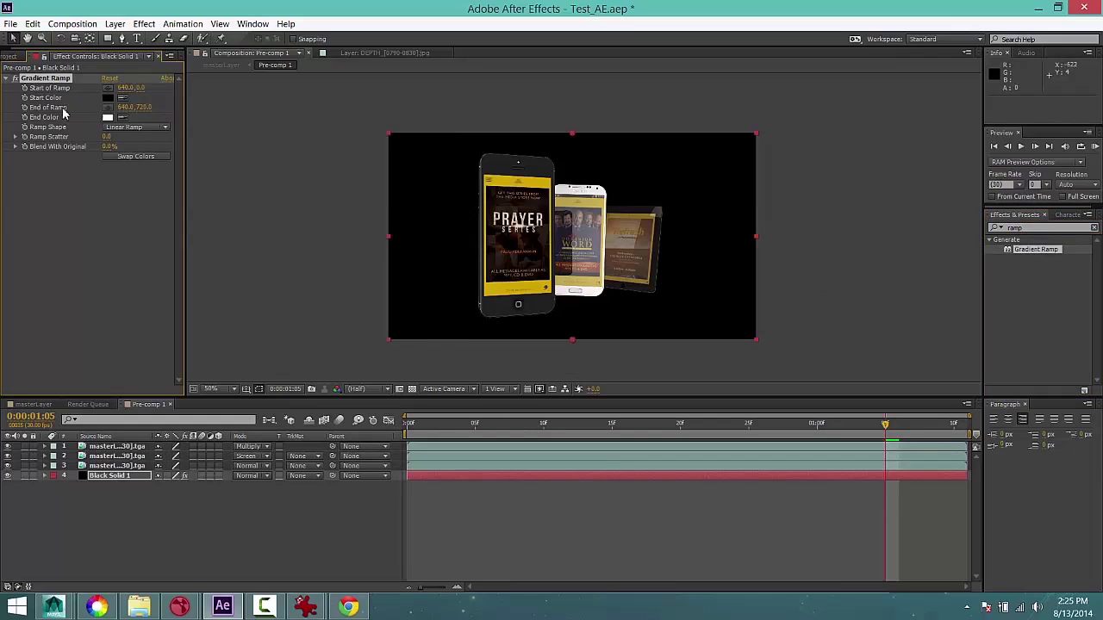
Set the Gradient Ramp's start color to yellow C9B52E and its end color to red B23F3F
click(107, 98)
click(526, 261)
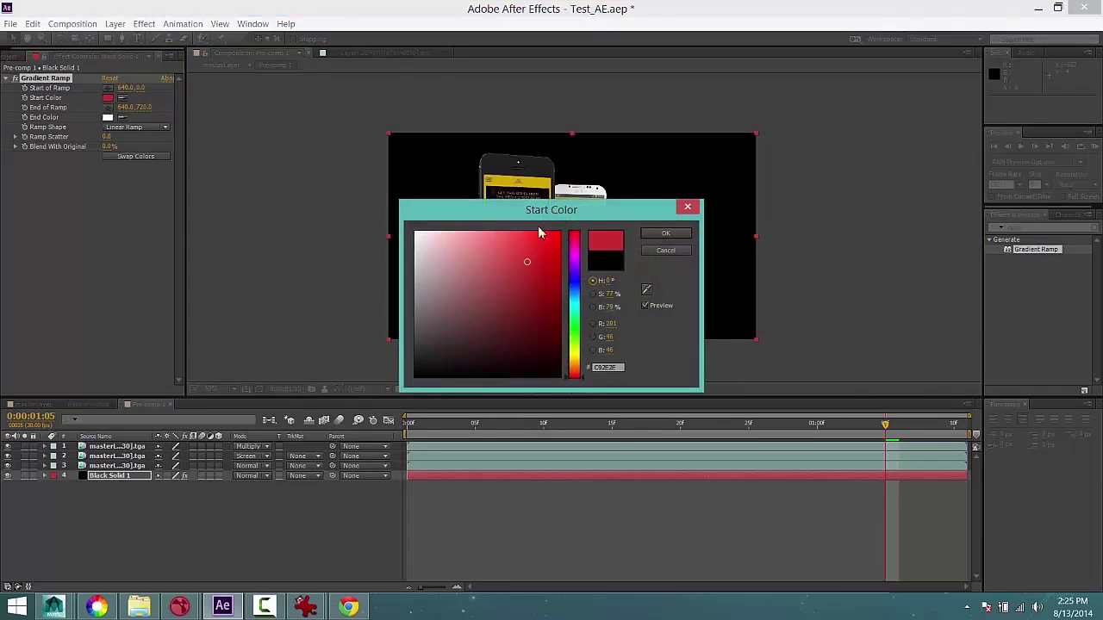
drag(576, 369, 577, 355)
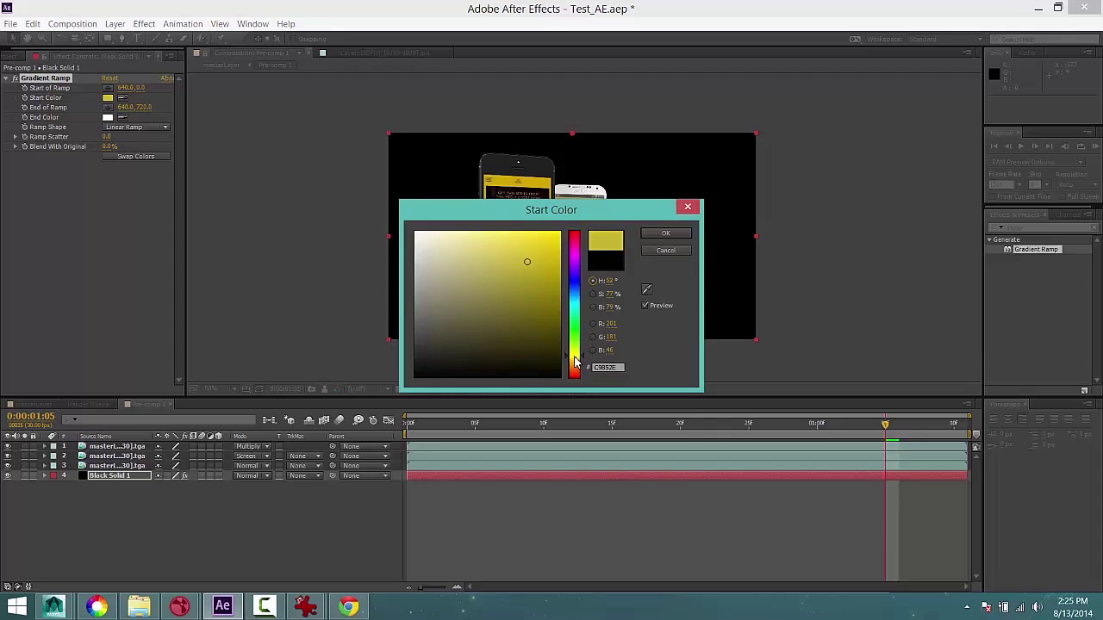
click(665, 233)
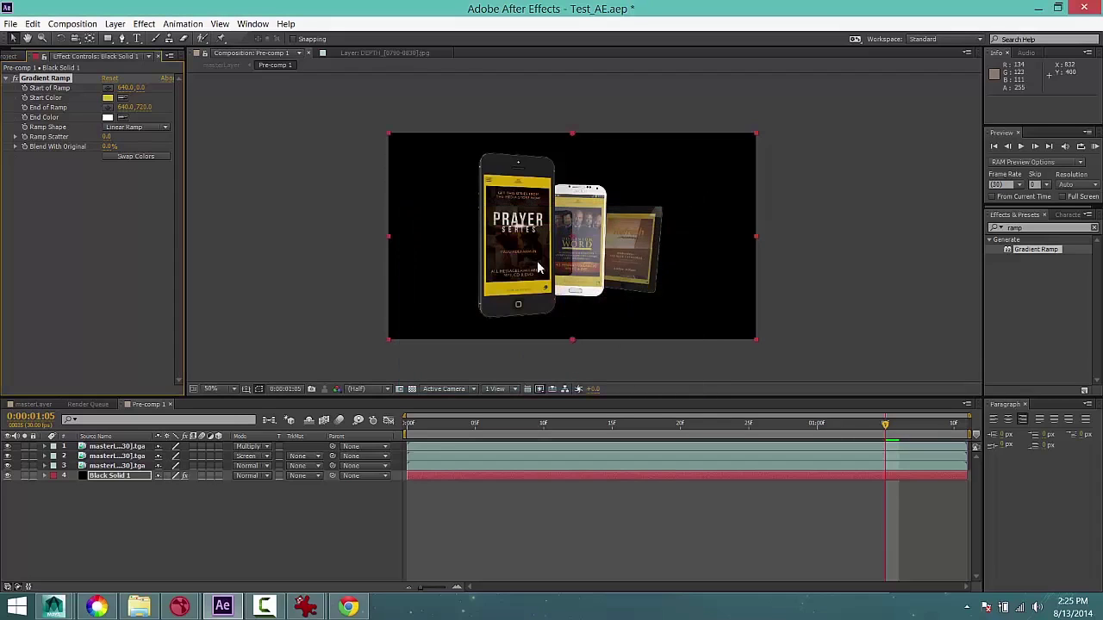
click(108, 117)
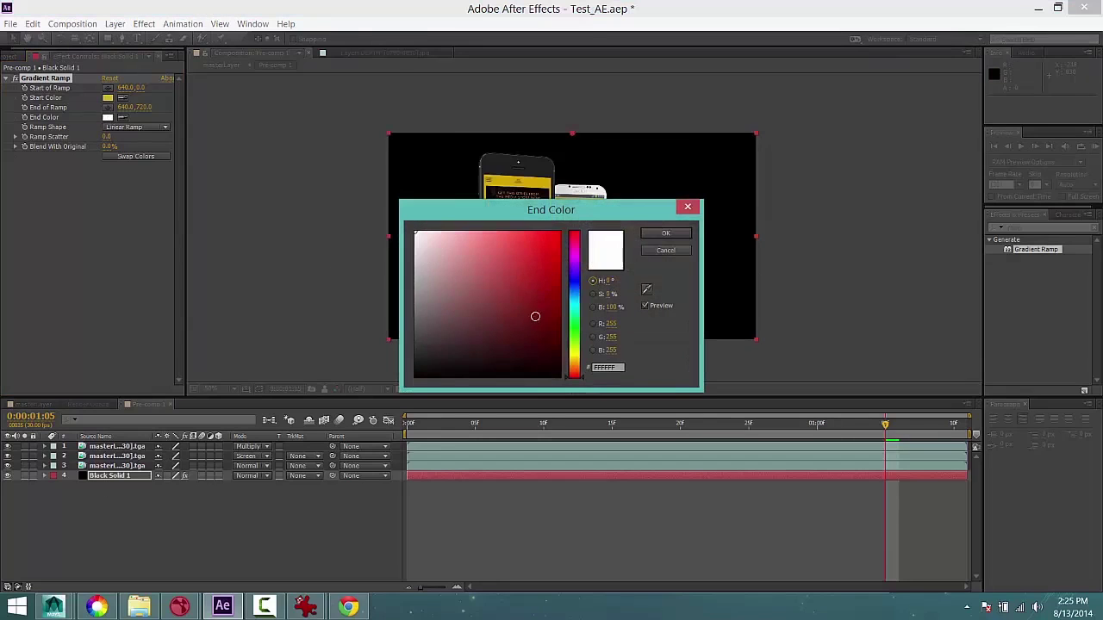
click(509, 275)
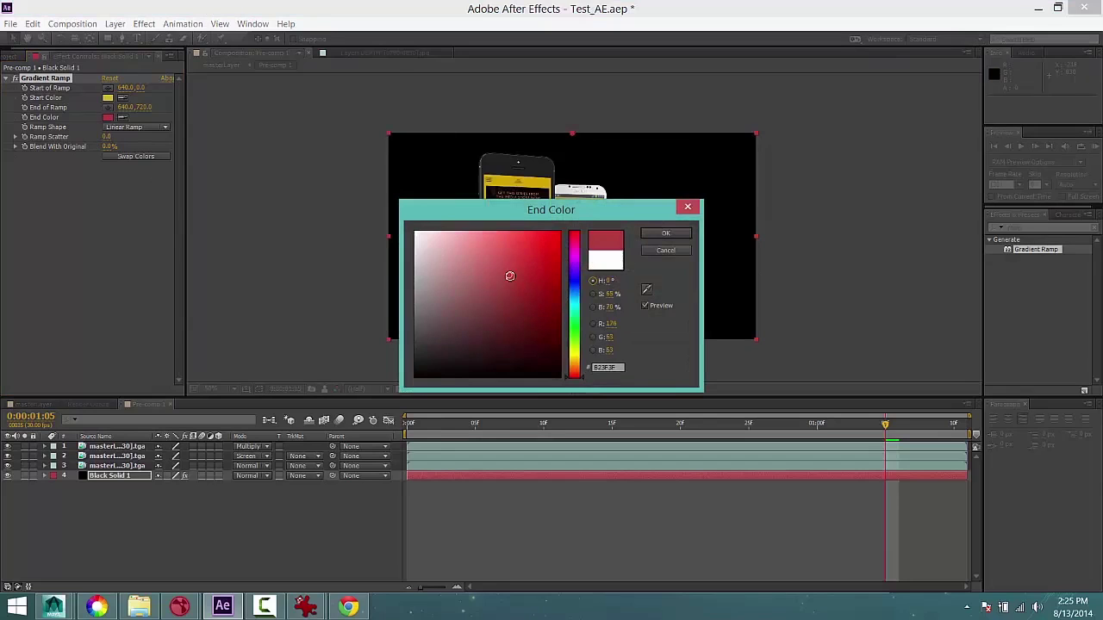
click(676, 235)
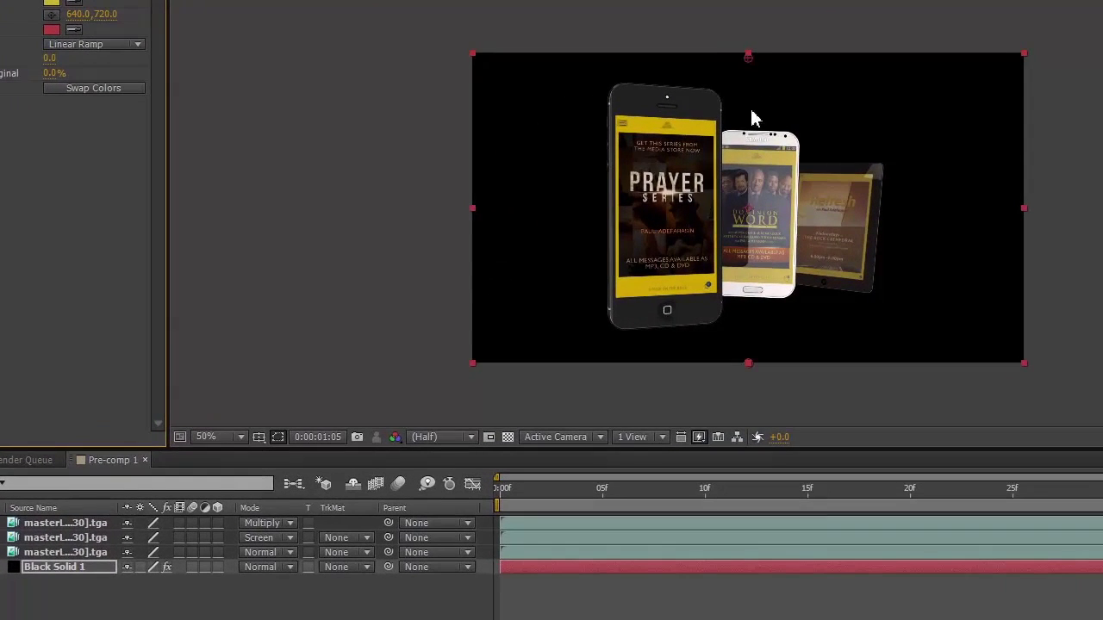
Move the gradient's start point to 656, 344 and its end point to 646, 804 in the composition view
drag(751, 110, 753, 211)
scroll(754, 216, down, 5)
scroll(758, 207, up, 3)
scroll(761, 211, up, 2)
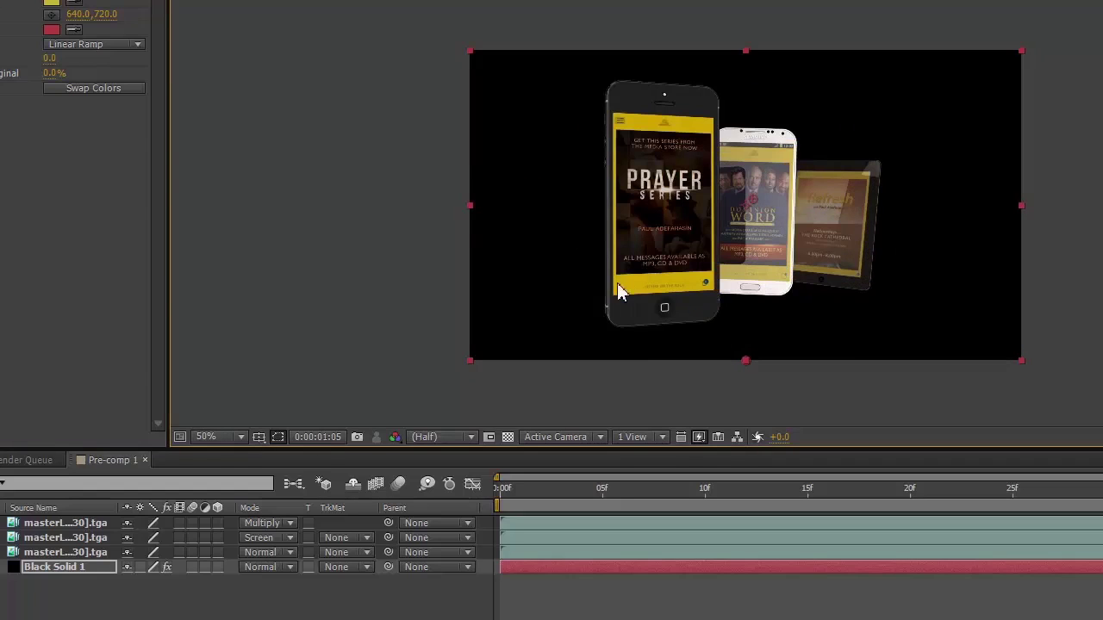
drag(745, 362, 747, 400)
Try moving the gradient solid out of Pre-comp 1 into masterLayer, directly above the Pre-comp 1 layer
click(81, 569)
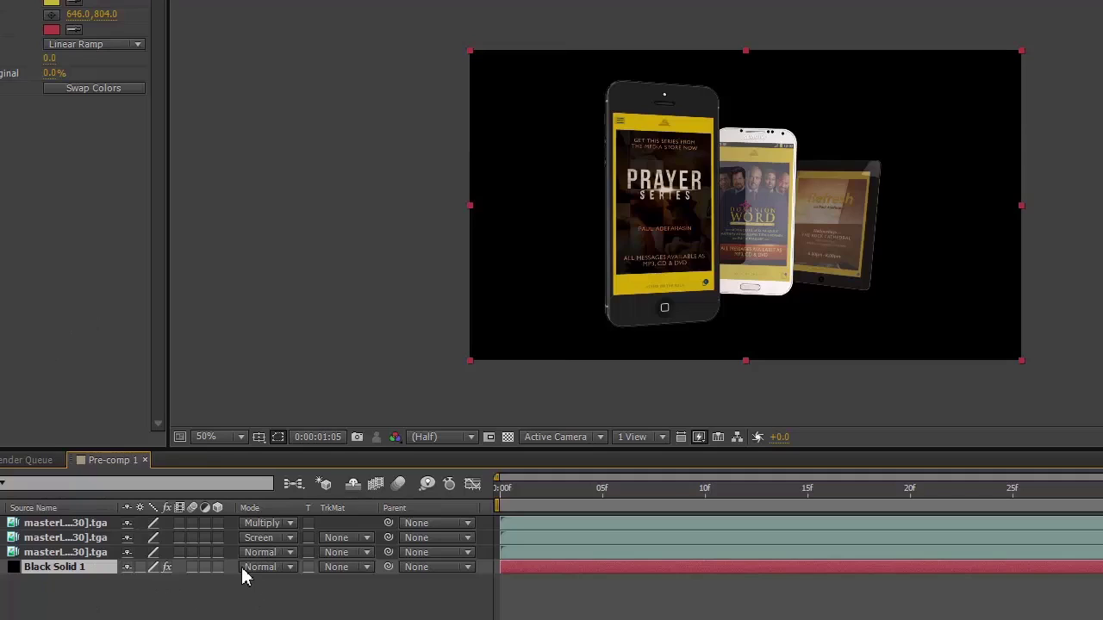
click(56, 553)
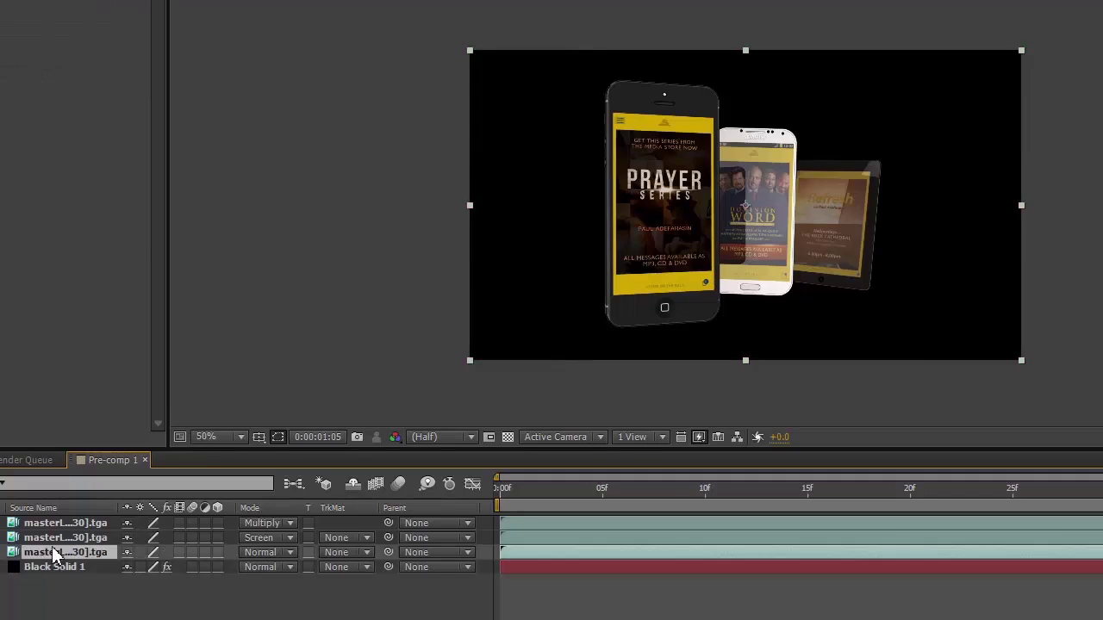
click(55, 569)
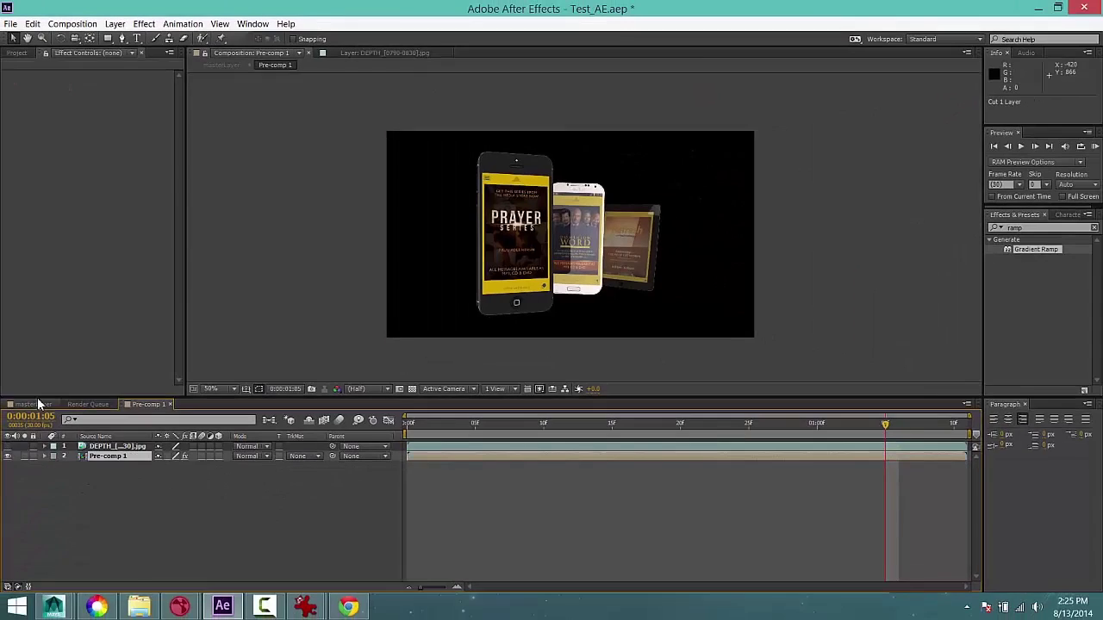
click(38, 402)
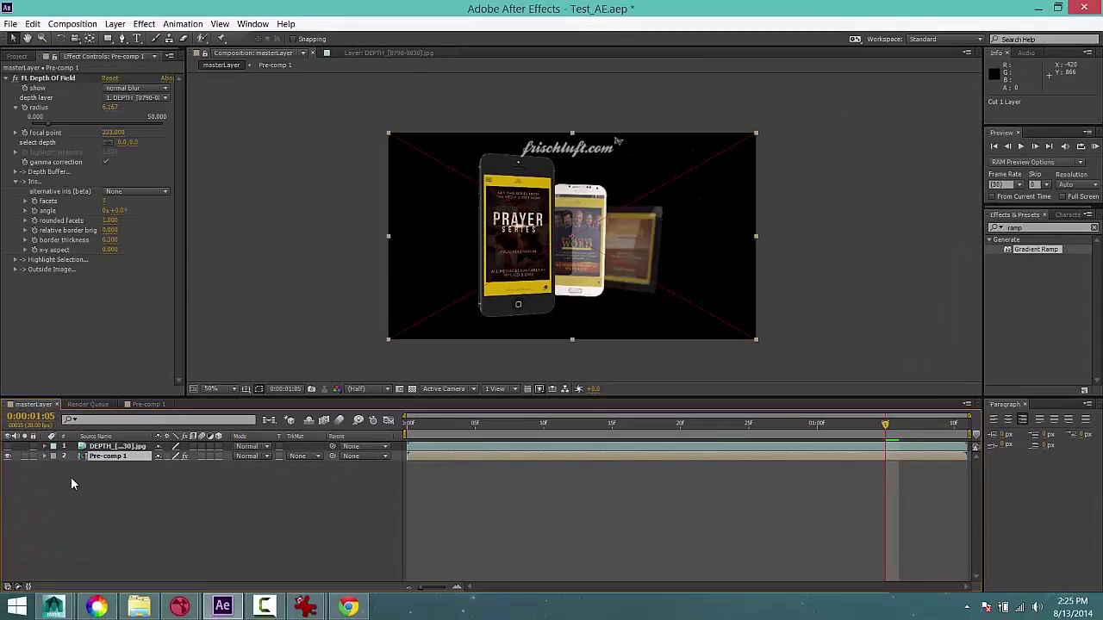
key(ctrl+v)
mouse_move(102, 456)
mouse_down()
mouse_move(102, 471)
mouse_move(103, 461)
mouse_up()
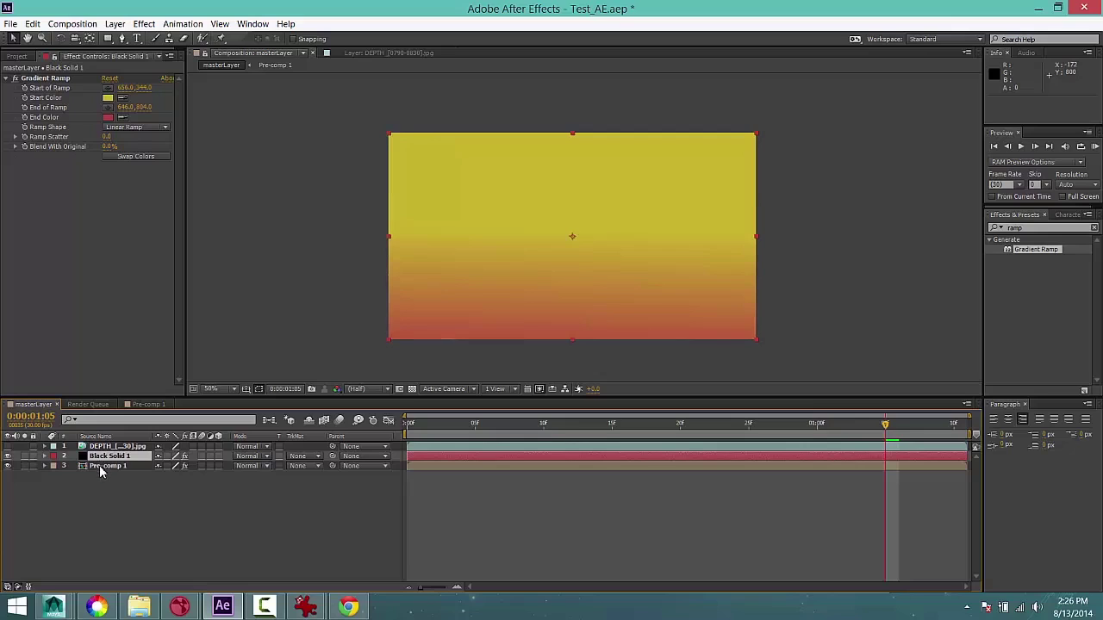
Cut the gradient solid from masterLayer, paste it back into Pre-comp 1 and place it below the render passes
click(145, 405)
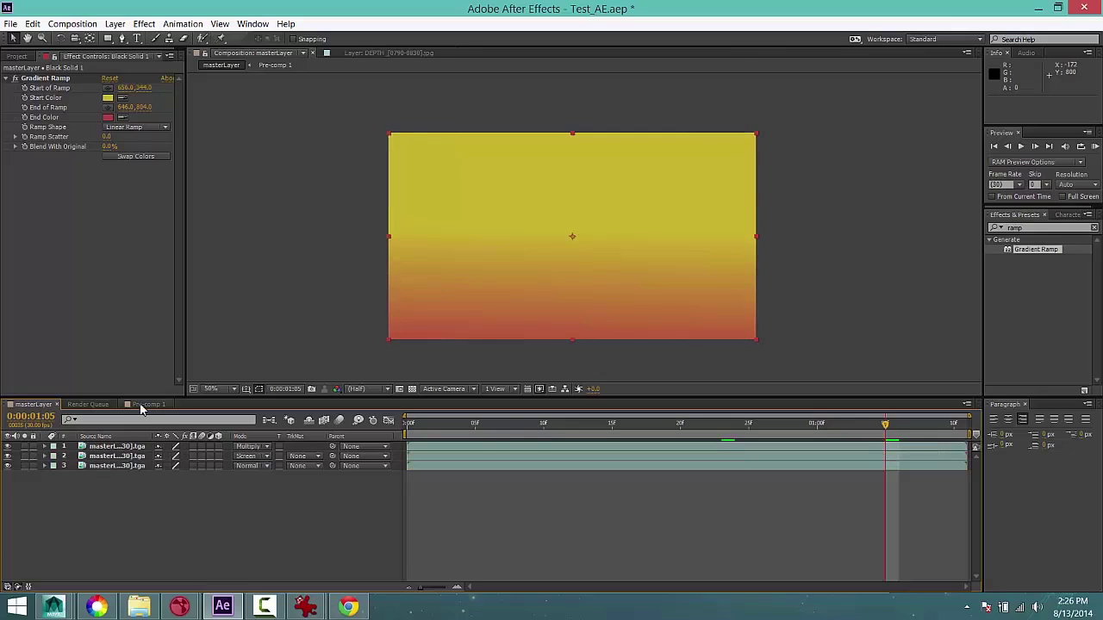
click(144, 405)
click(119, 466)
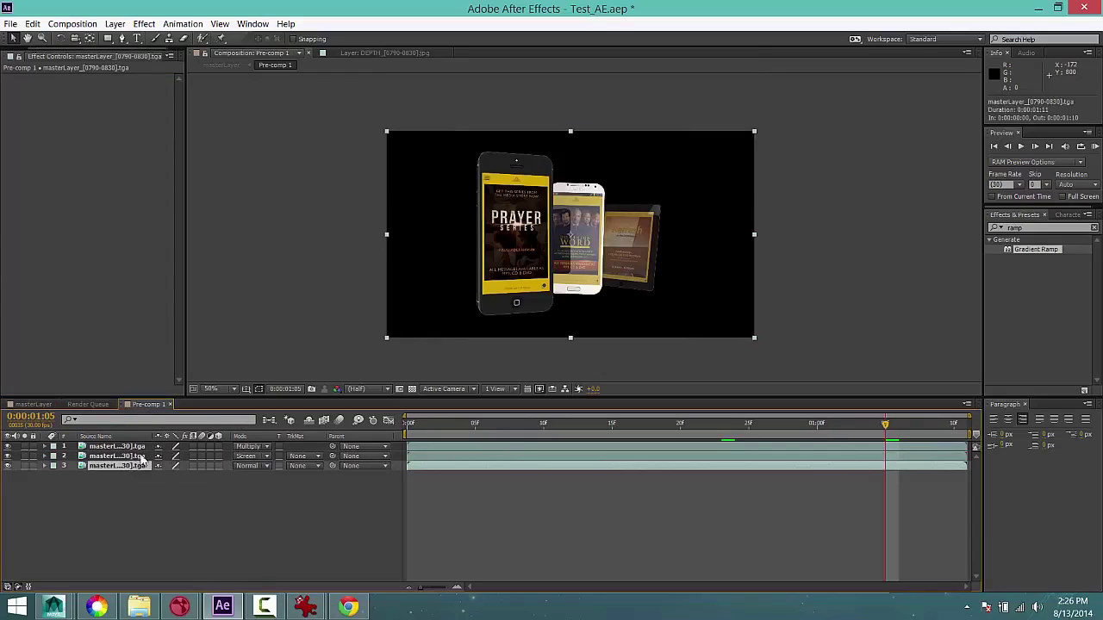
click(86, 404)
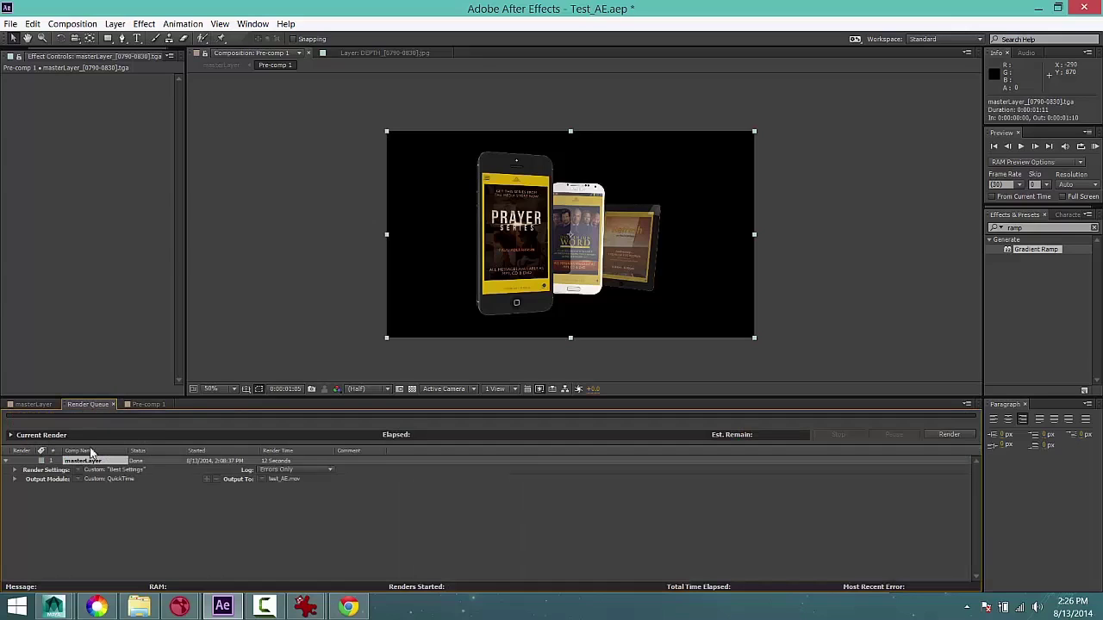
click(36, 405)
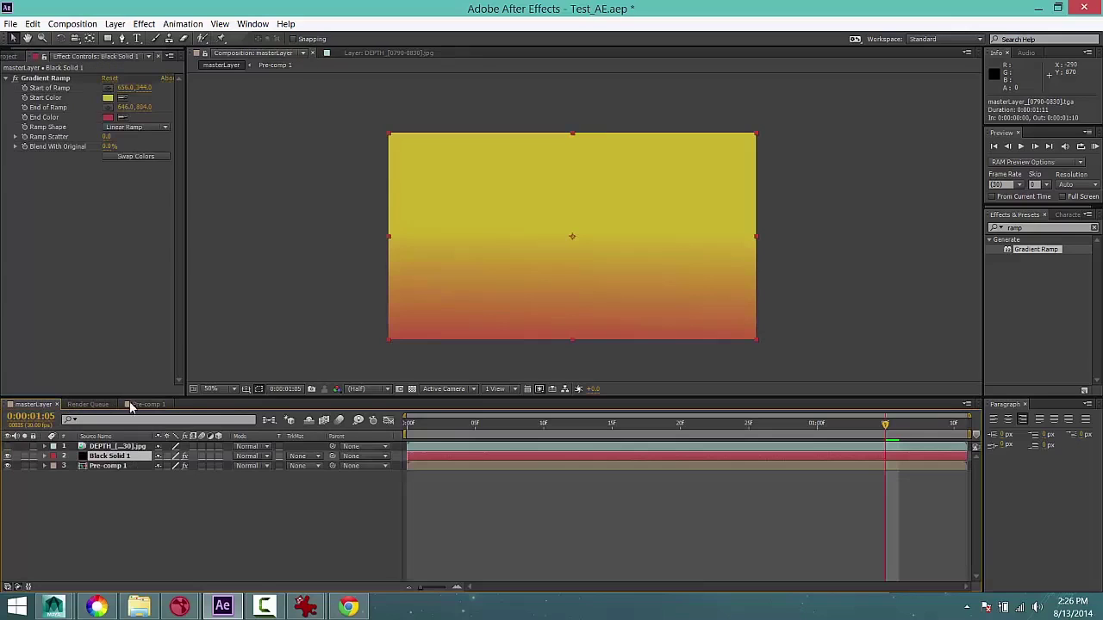
double_click(109, 465)
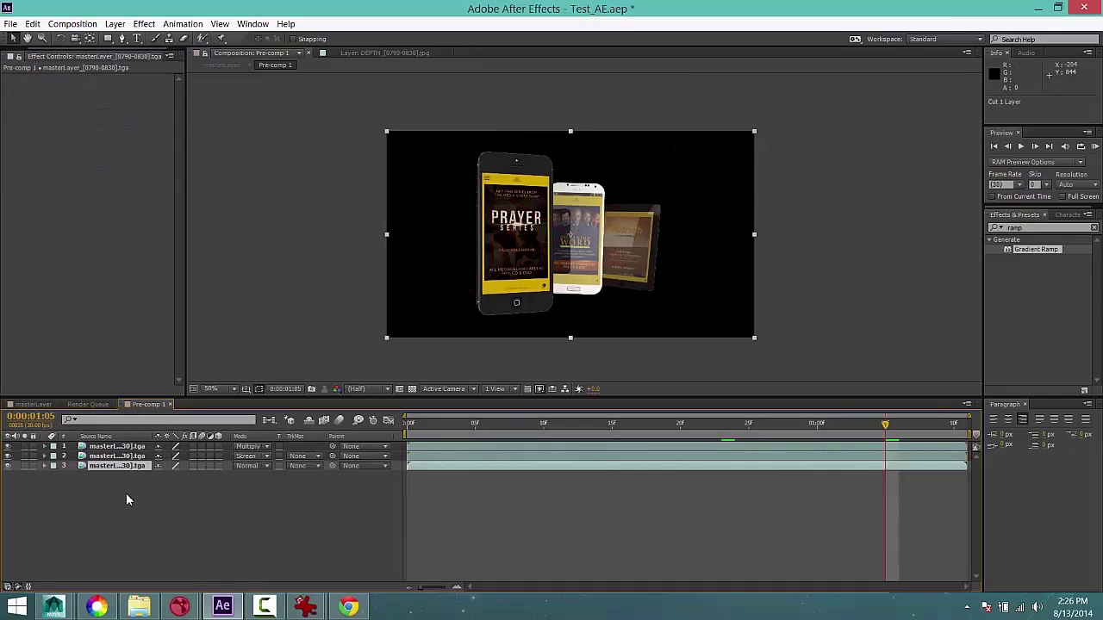
key(ctrl+v)
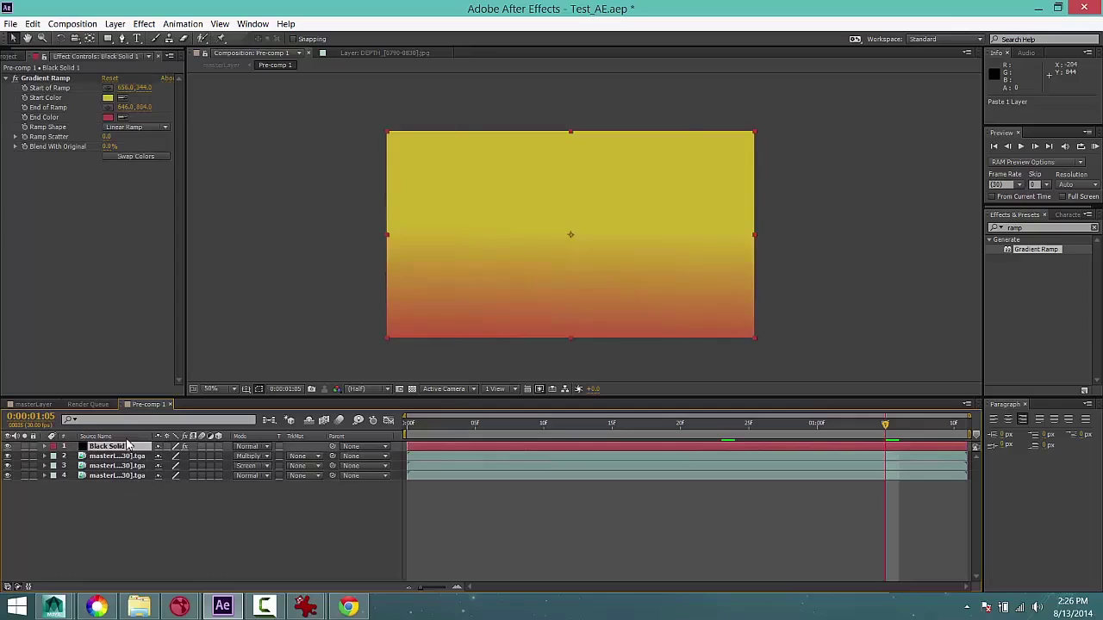
mouse_move(122, 489)
mouse_down()
mouse_move(123, 462)
mouse_move(123, 488)
mouse_move(138, 497)
mouse_up()
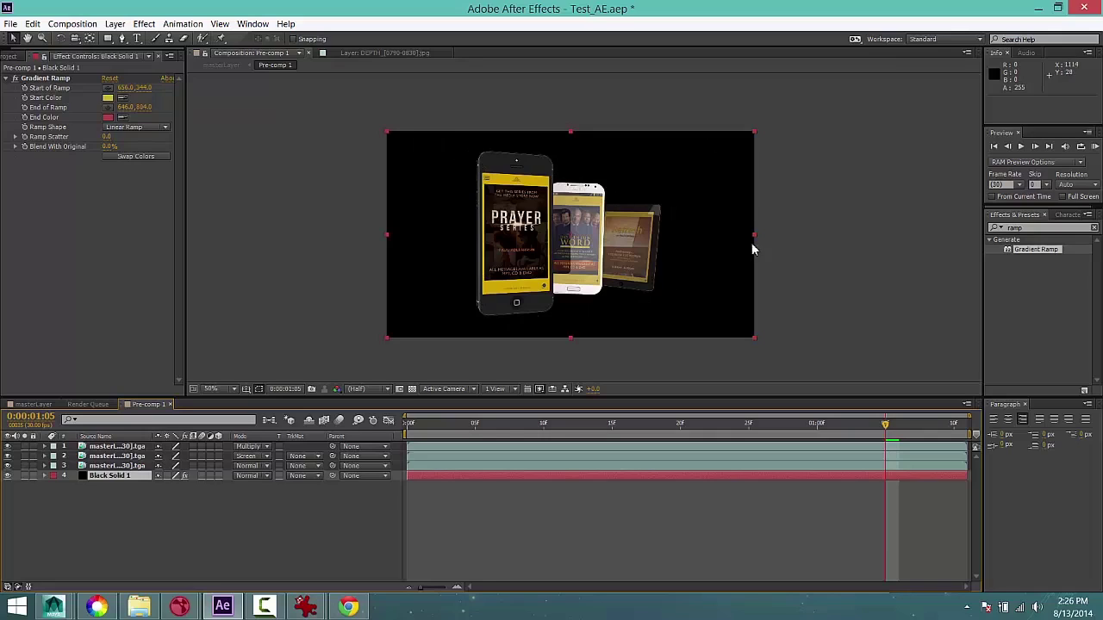
Raise the gradient solid above all layers in Pre-comp 1 to view it, and return it to the bottom
drag(105, 480, 103, 445)
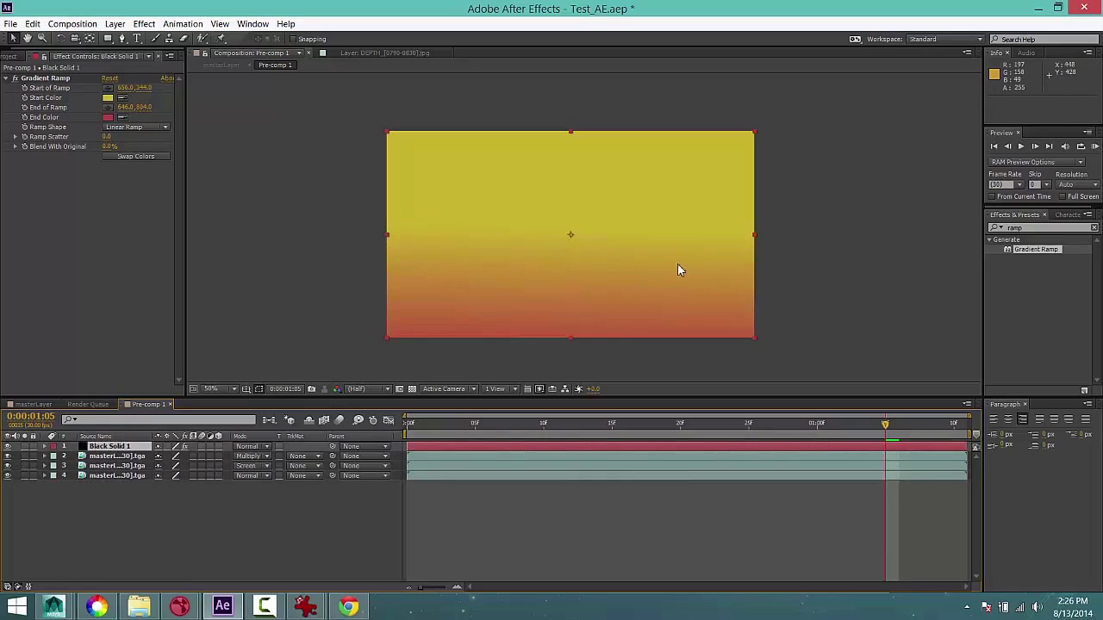
drag(108, 446, 115, 514)
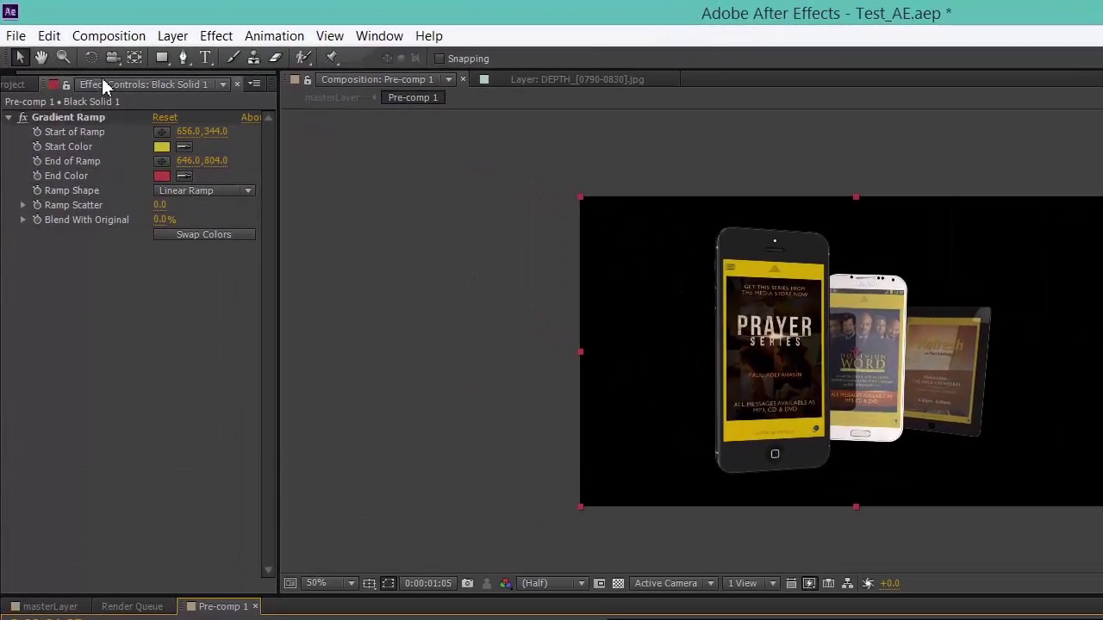
Display the project's list of footage and compositions
click(19, 84)
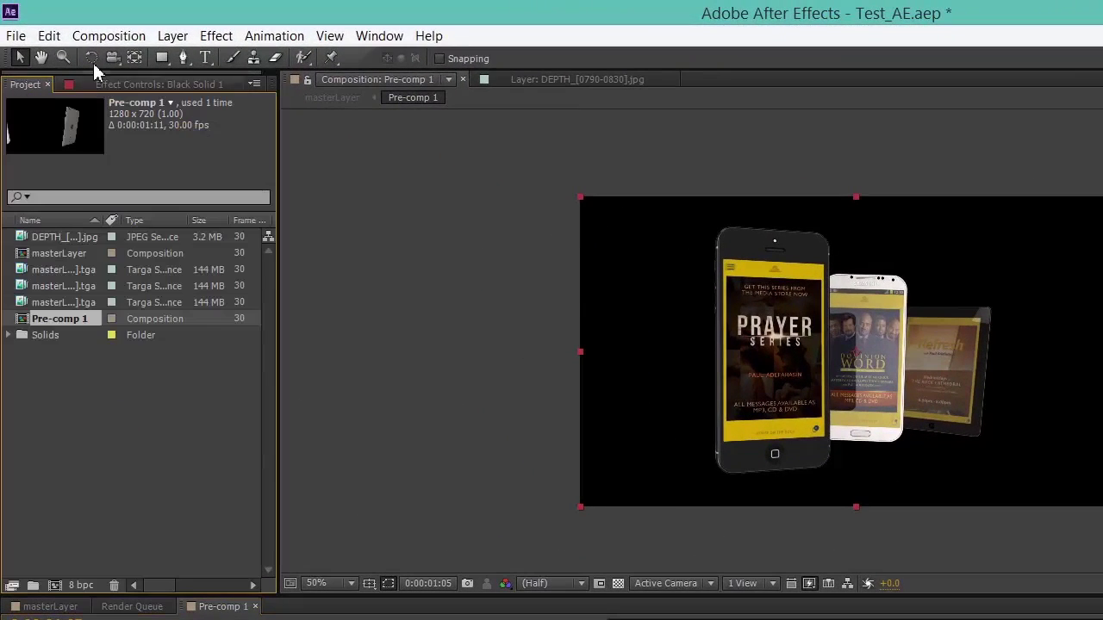